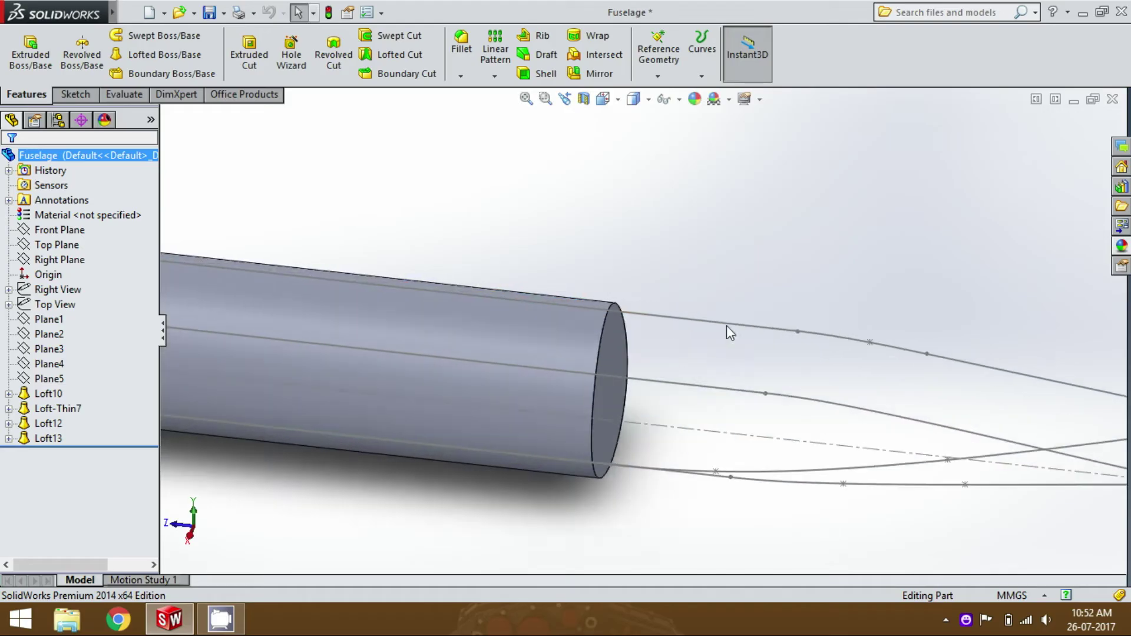
Examine the tail guide curves behind the fuselage cylinder in the top view, the right view and at an angle.
middle_drag(691, 382, 696, 333)
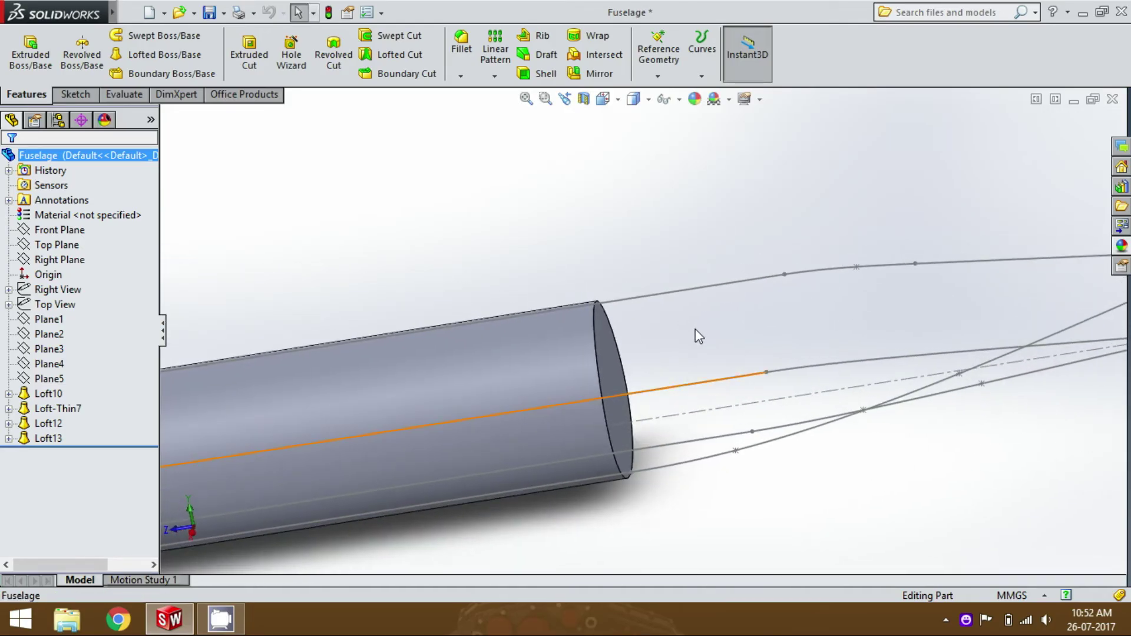
scroll(687, 345, up, 2)
key(space)
click(742, 361)
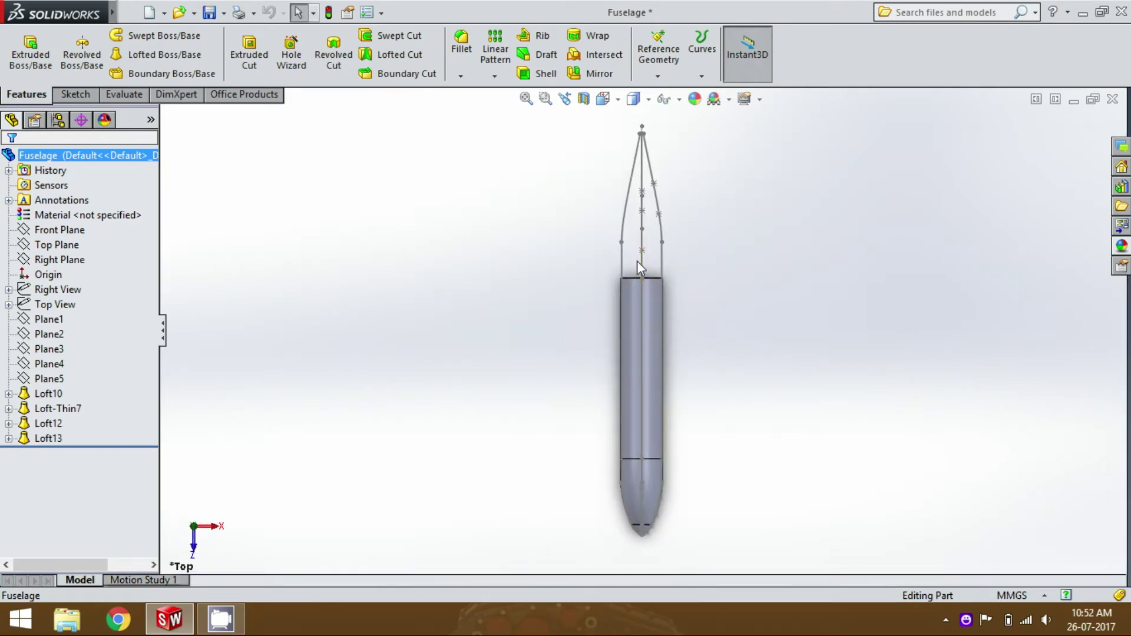
scroll(638, 260, up, 2)
scroll(638, 232, down, 5)
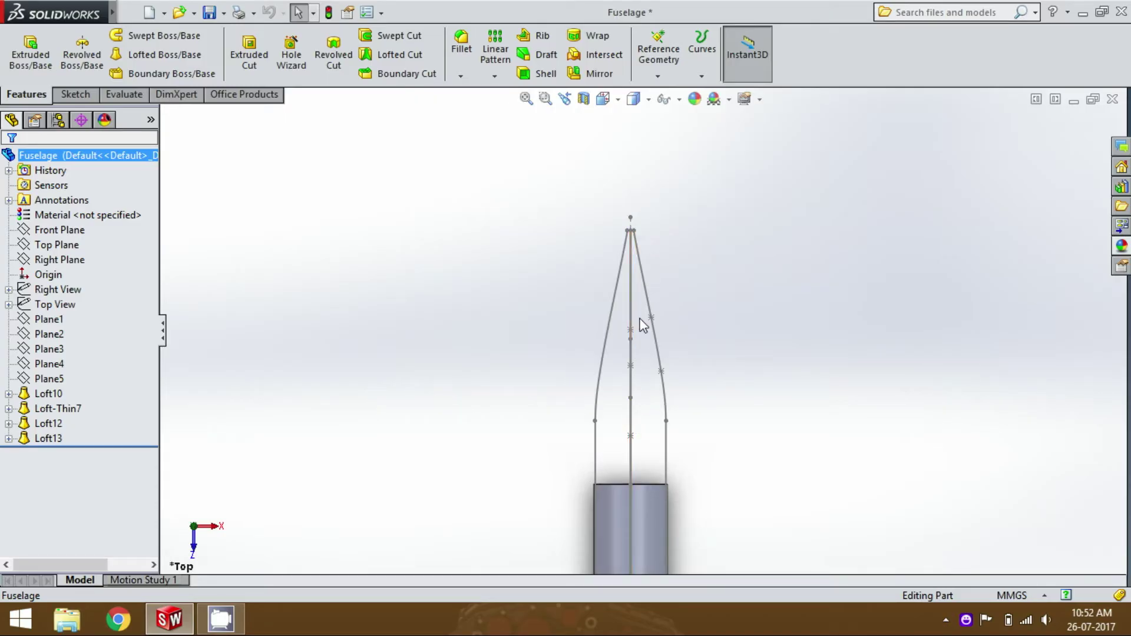
scroll(638, 307, down, 3)
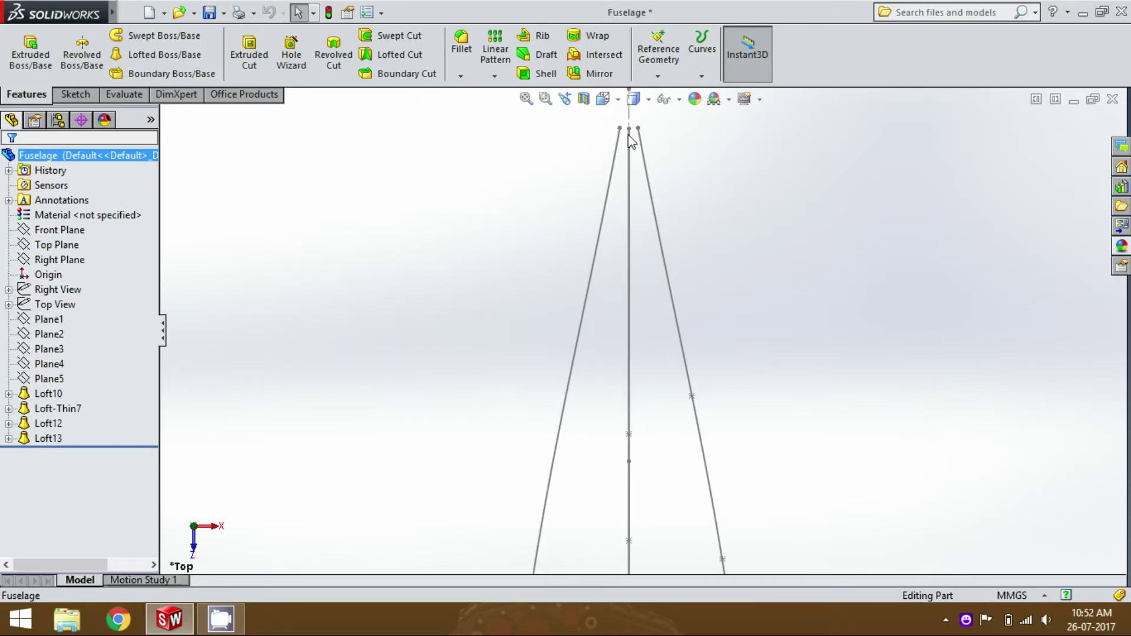
key(Right)
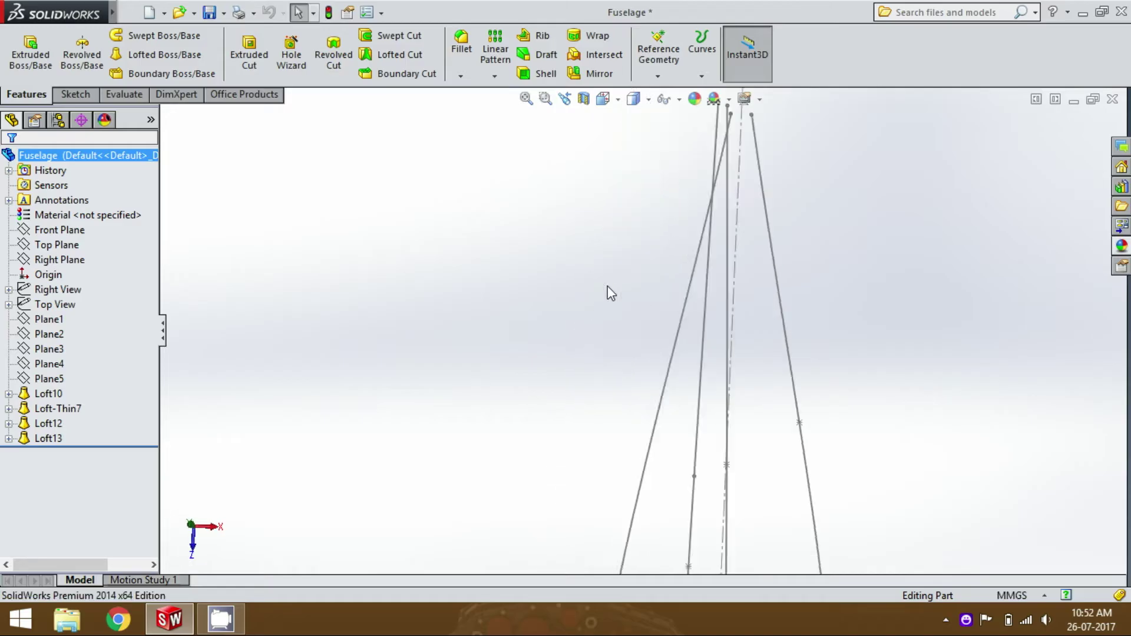
key(space)
click(736, 342)
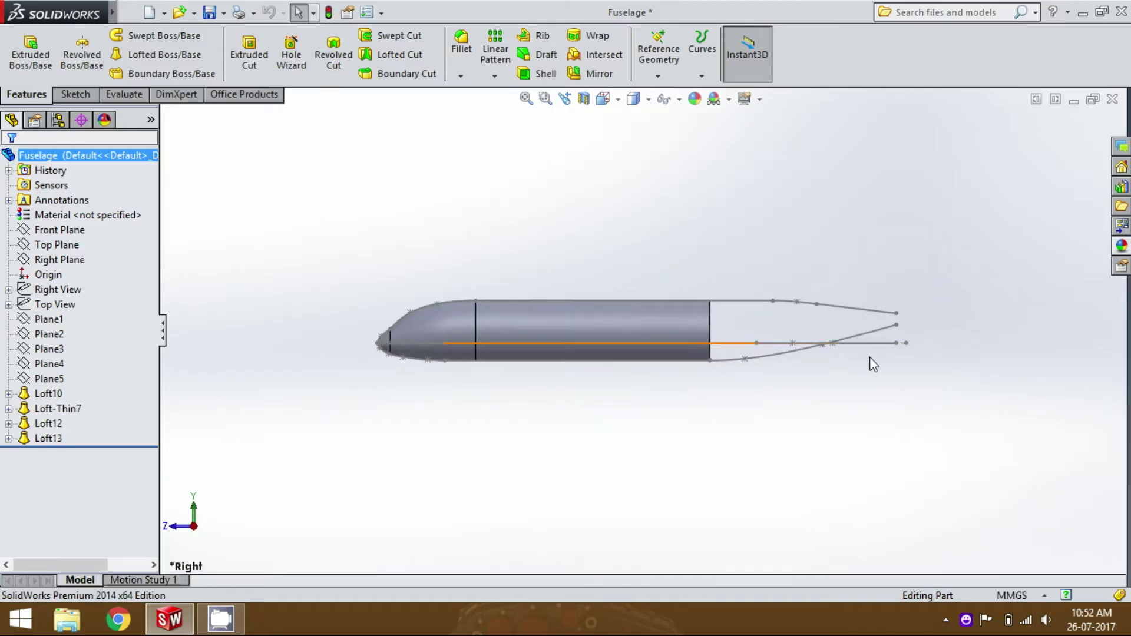
scroll(872, 364, down, 3)
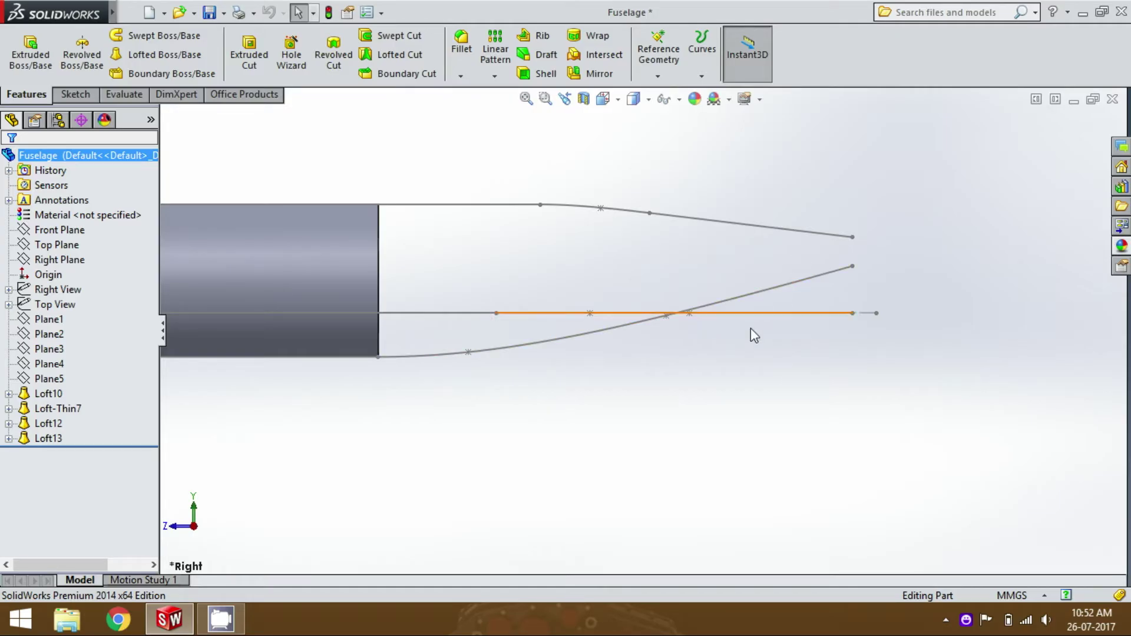
middle_drag(525, 280, 600, 305)
scroll(565, 306, up, 2)
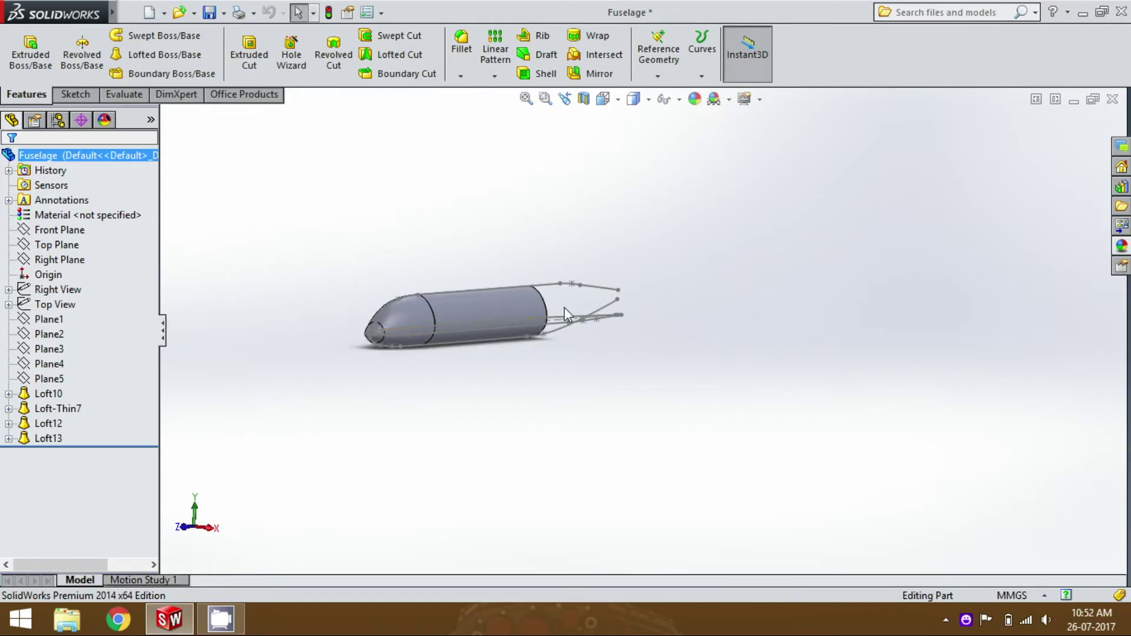
scroll(551, 297, down, 5)
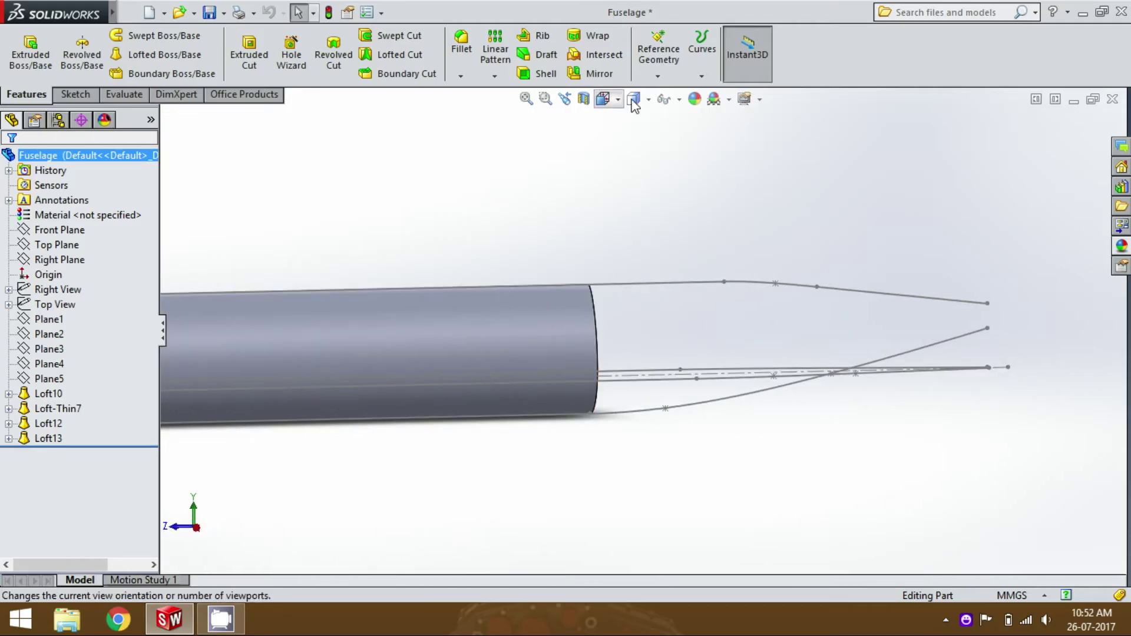
Create a reference plane parallel to the Front Plane through the rear endpoint of the top guide curve.
click(658, 76)
click(673, 95)
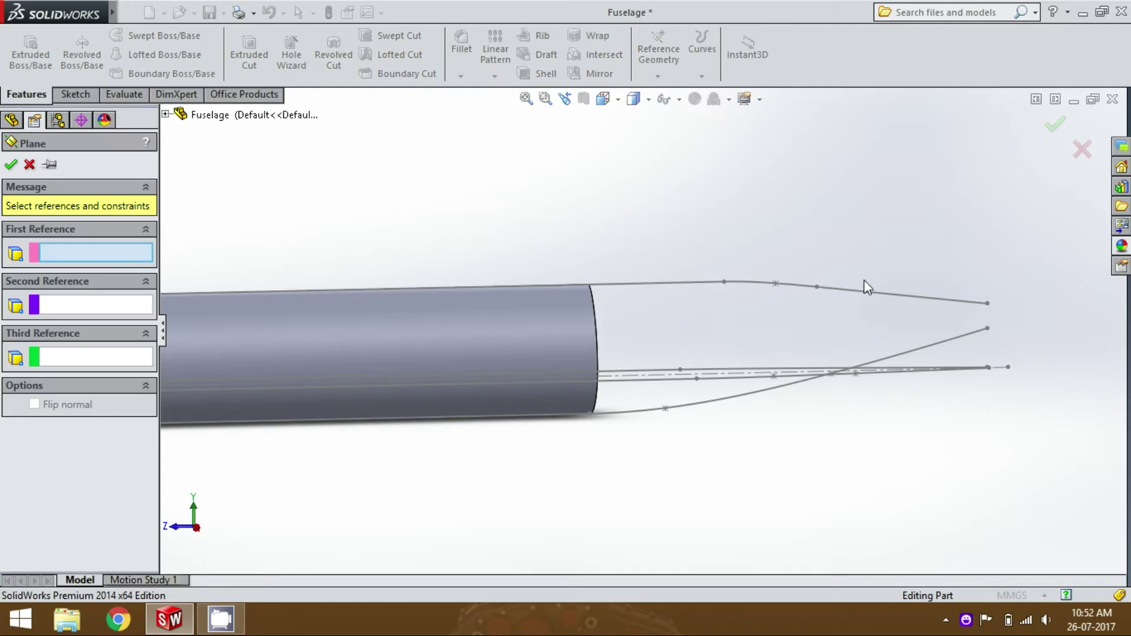
scroll(982, 320, down, 4)
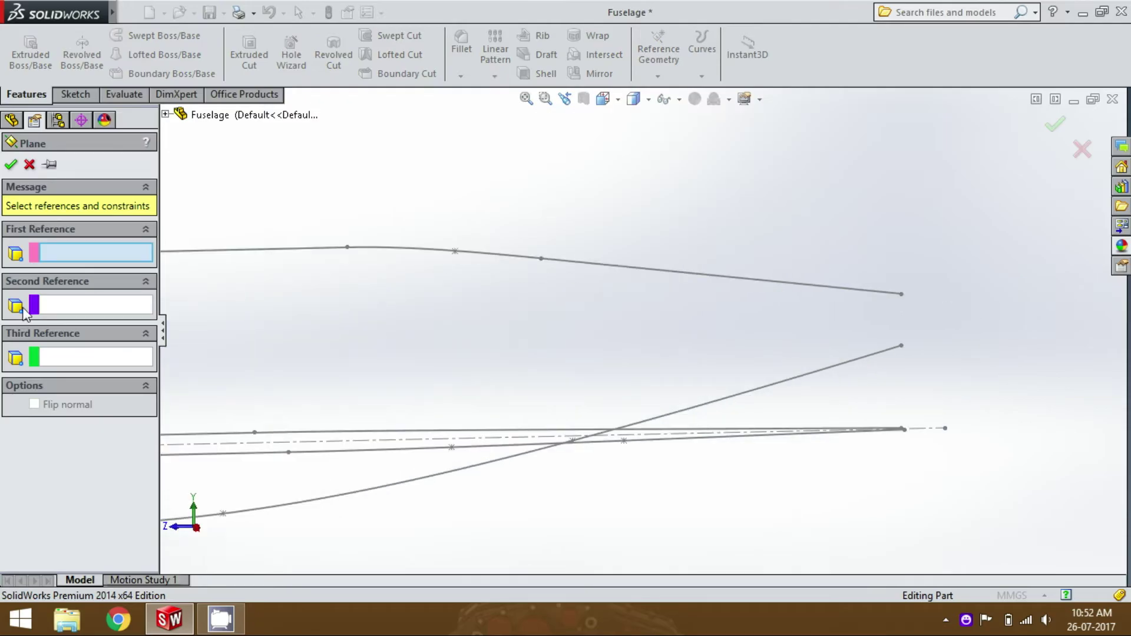
click(166, 114)
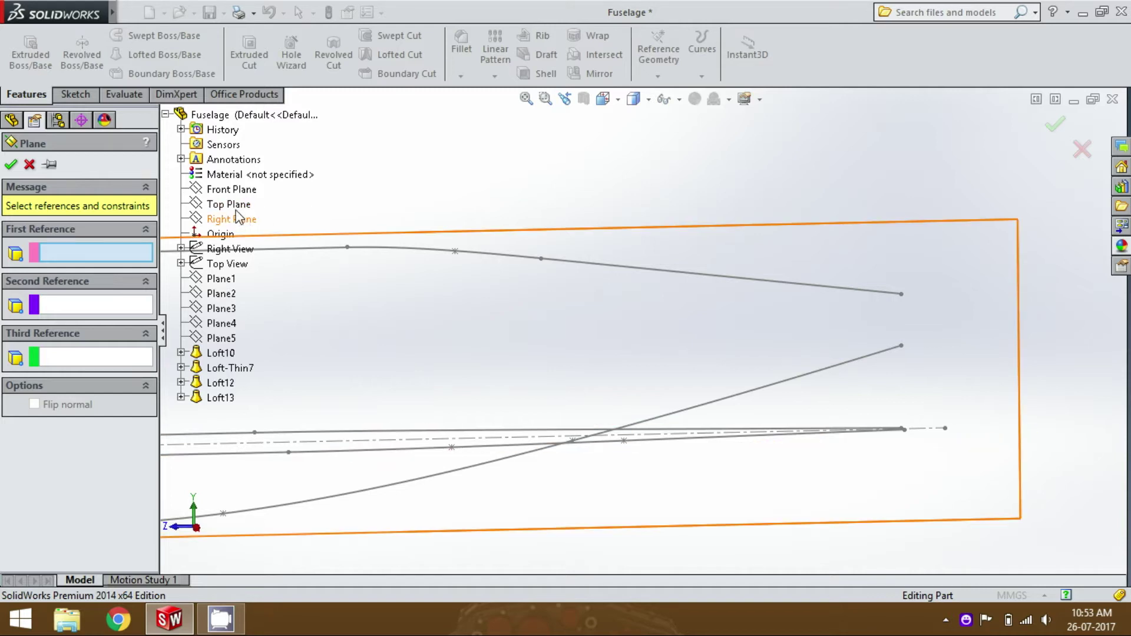
click(230, 190)
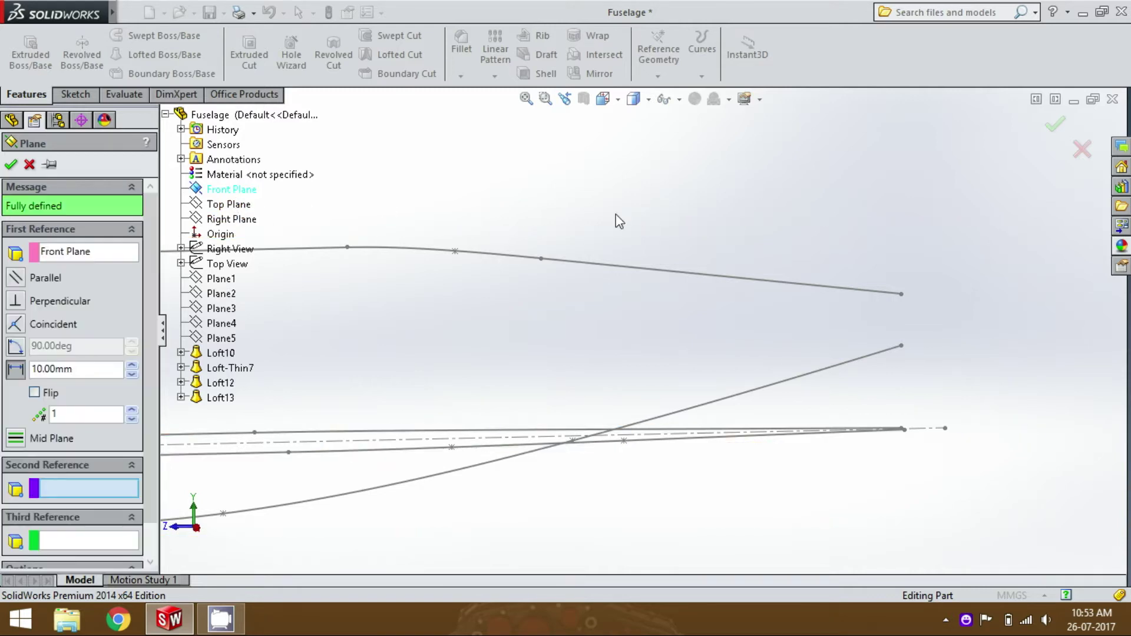
click(901, 295)
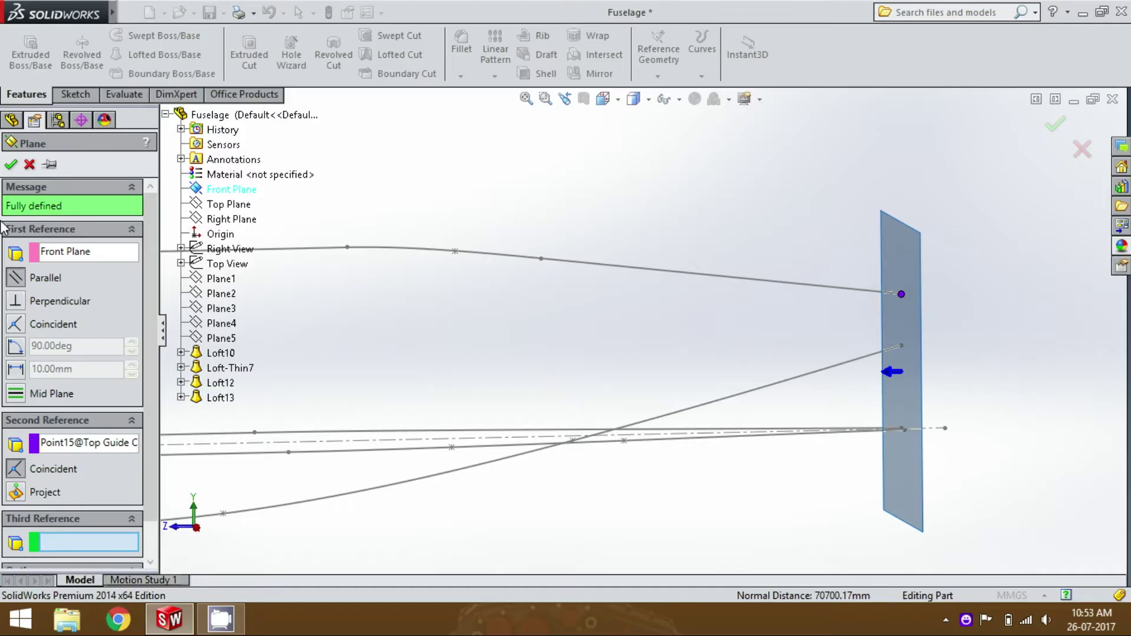
click(11, 165)
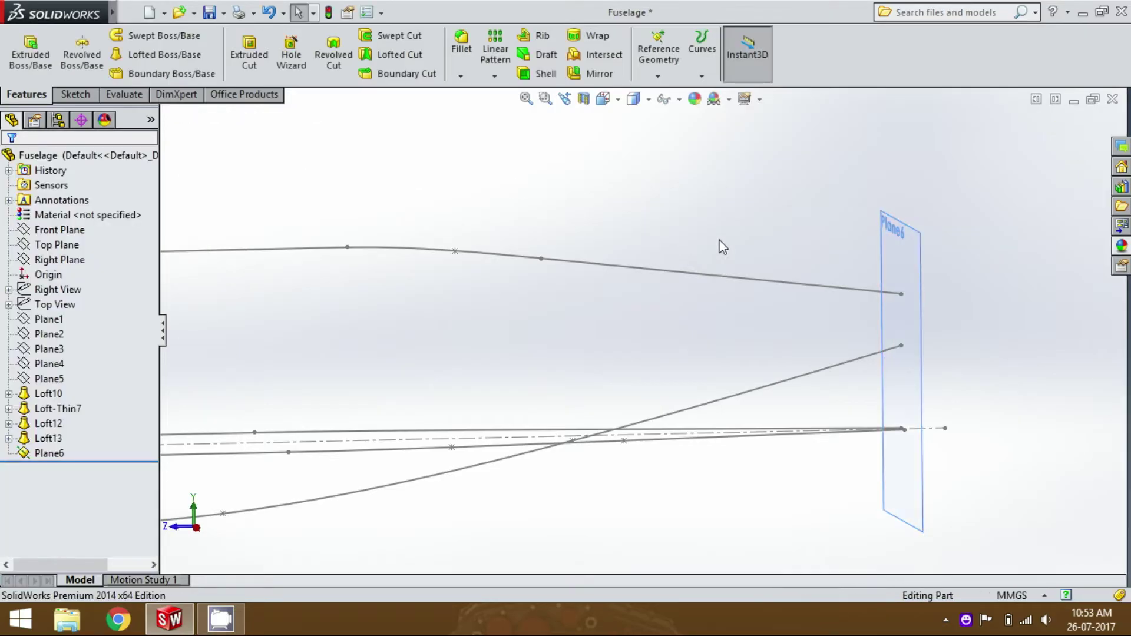
Sketch a closed four-point spline on the new tail-end plane, with its highest point about 4968 mm above the origin.
click(904, 254)
click(948, 214)
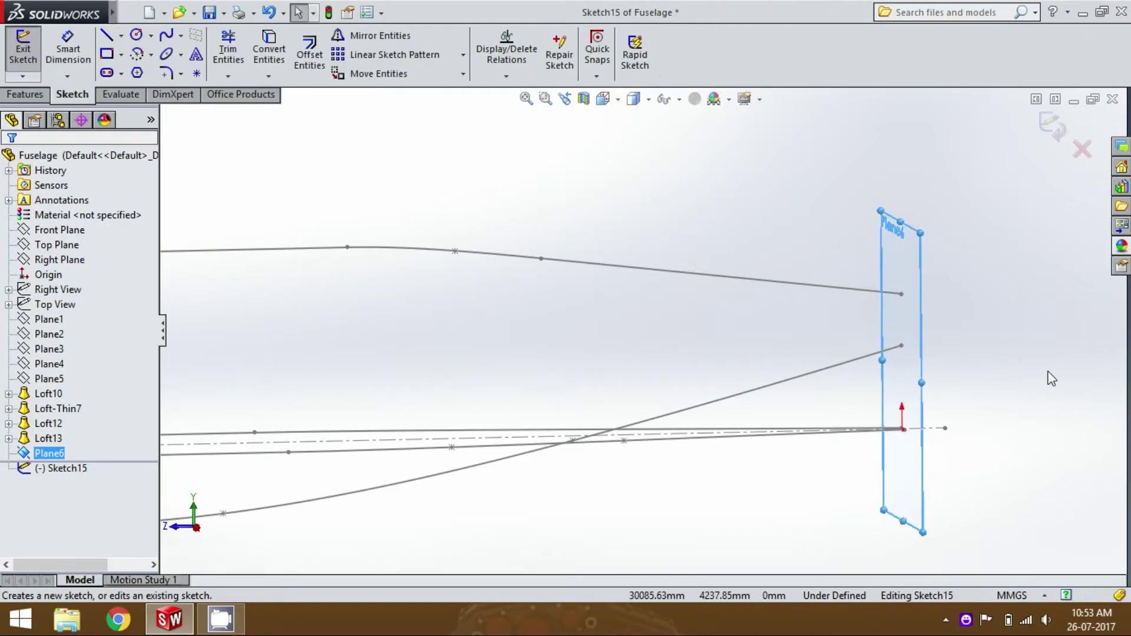
key(ctrl+8)
key(ctrl+8)
click(1020, 323)
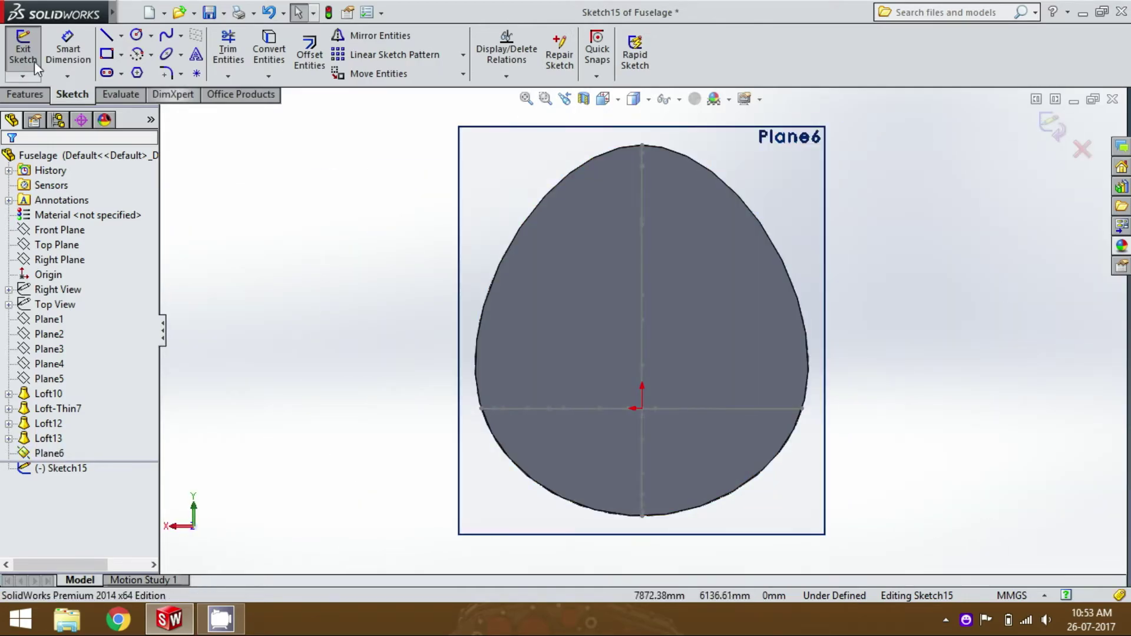
click(164, 38)
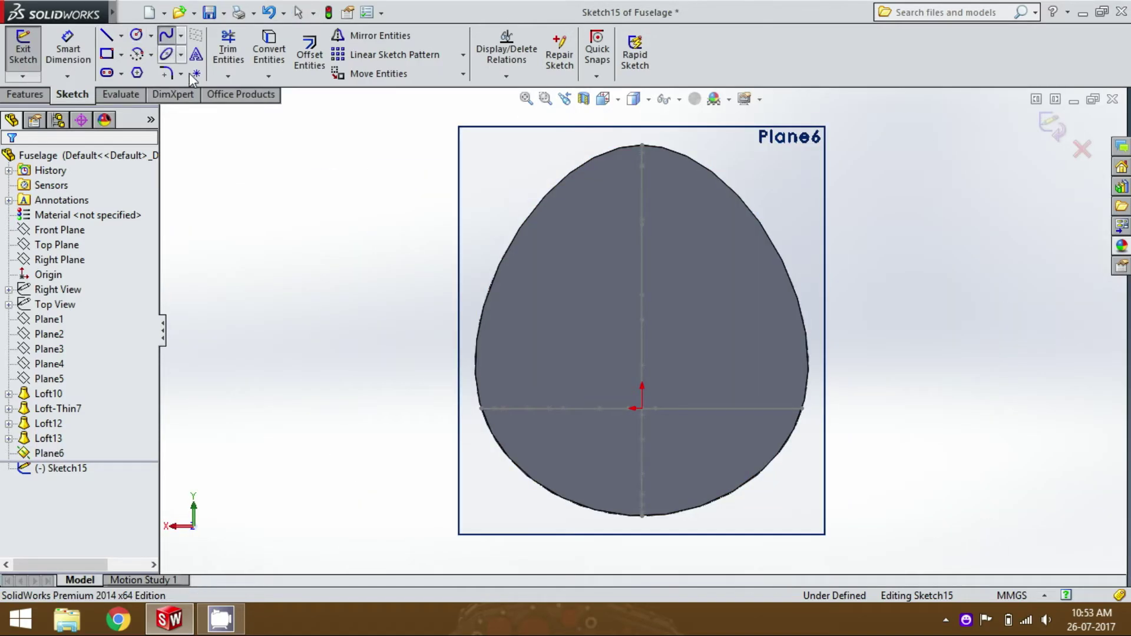
click(642, 183)
click(557, 277)
click(642, 424)
click(690, 284)
click(642, 183)
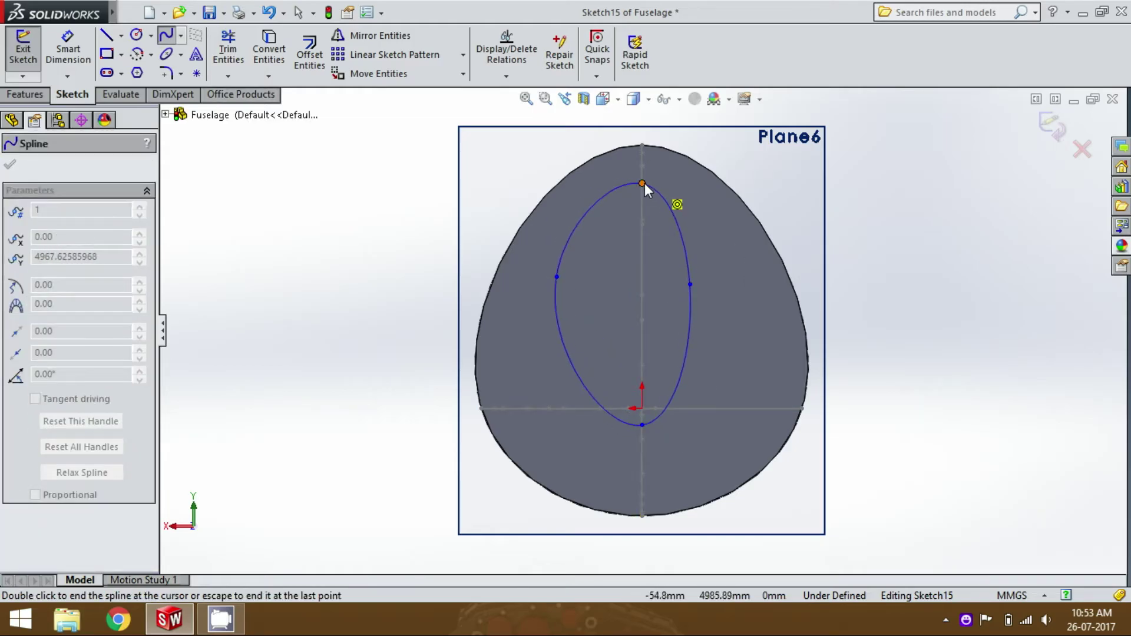
key(ctrl+7)
key(Escape)
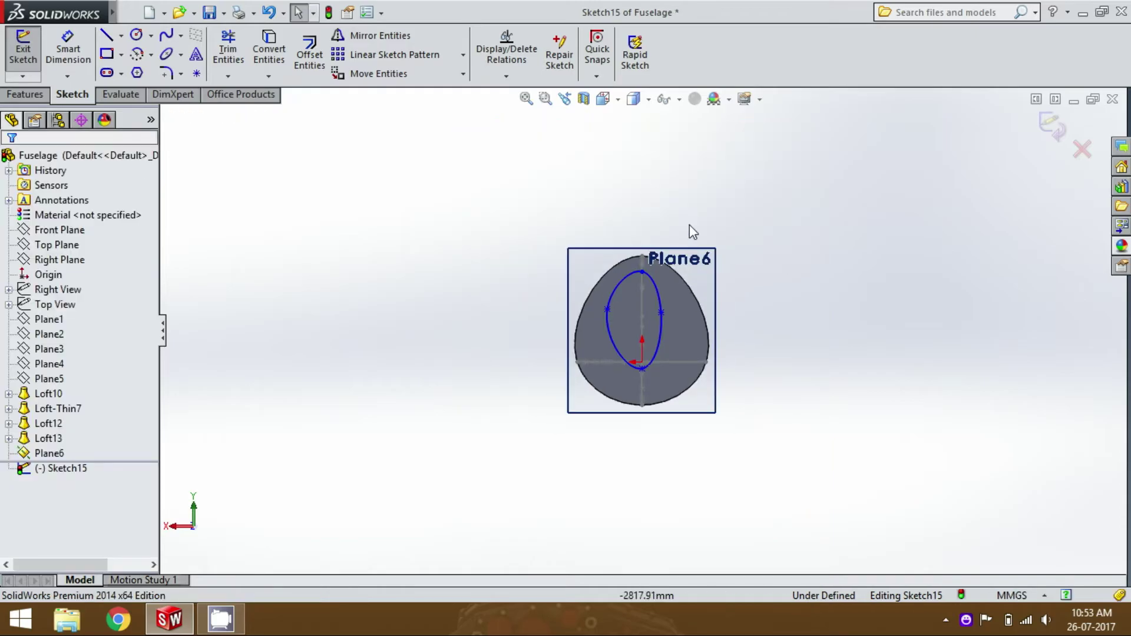
Add a Pierce relation between the spline's top point and the top guide curve.
scroll(836, 330, down, 5)
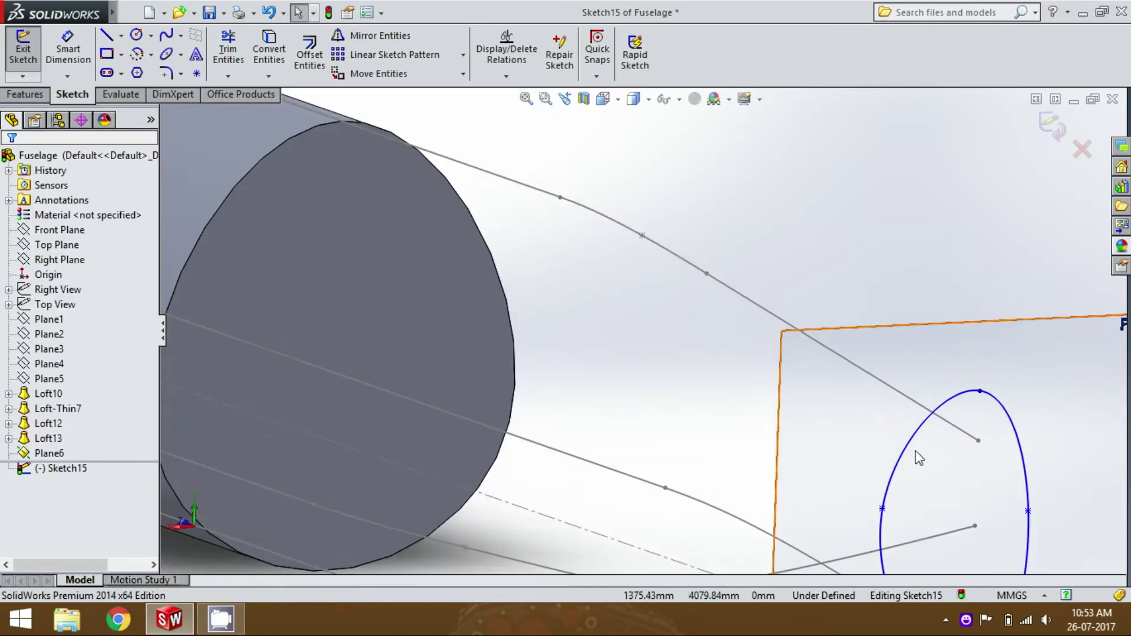
click(980, 391)
ctrl+click(976, 437)
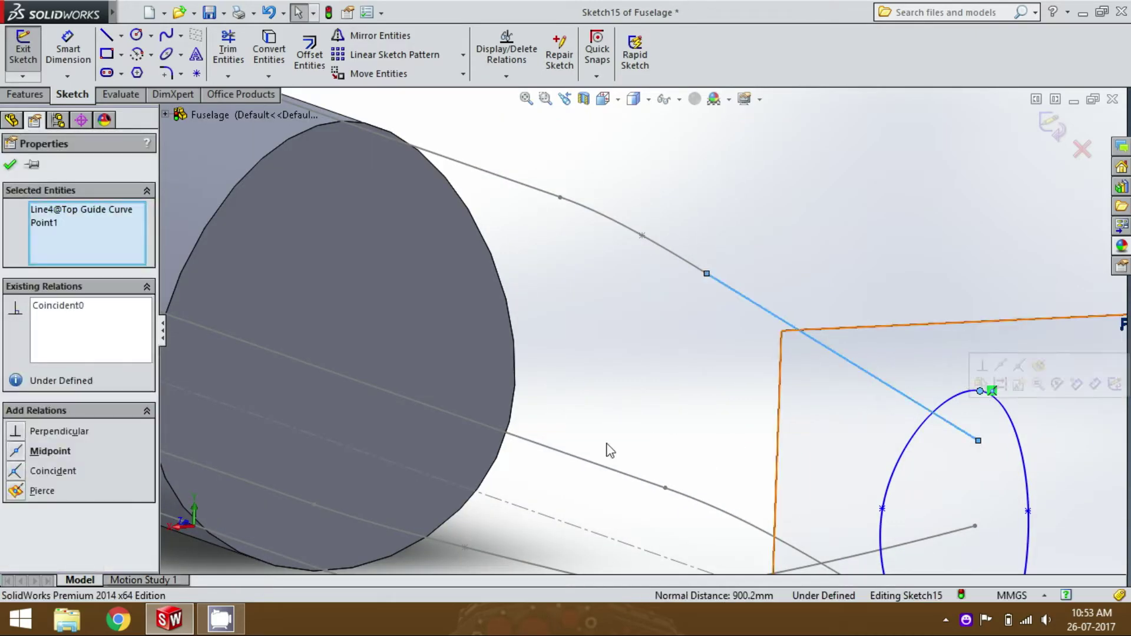
click(16, 491)
click(906, 179)
scroll(875, 270, up, 4)
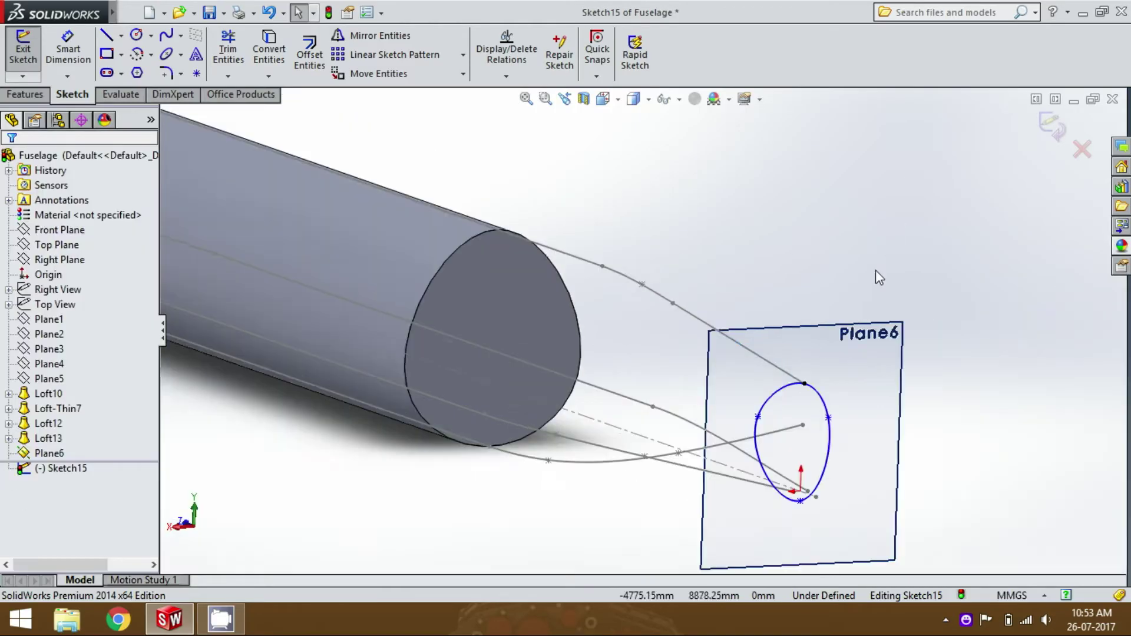
Add a Pierce relation between the spline's side point and the left guide curve.
scroll(784, 430, down, 2)
click(669, 363)
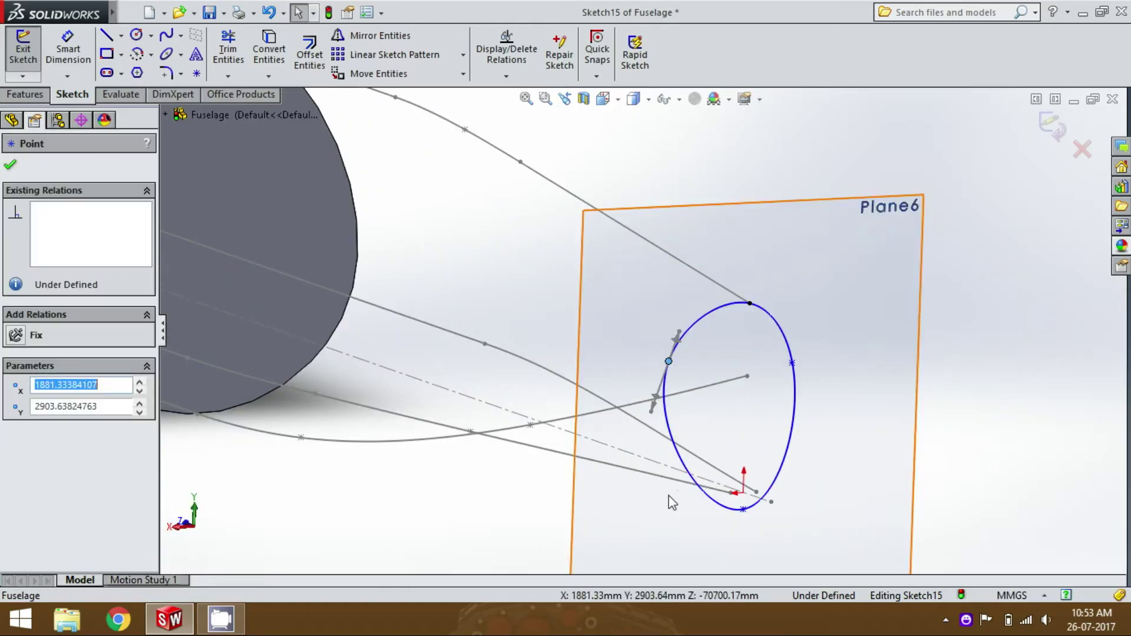
ctrl+click(677, 484)
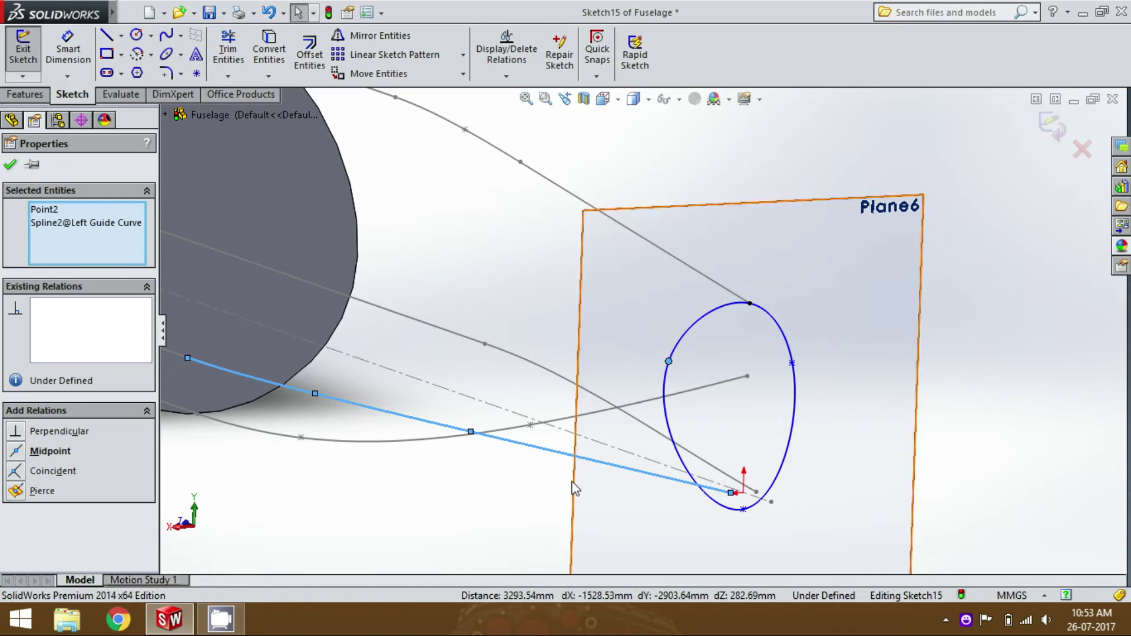
click(16, 491)
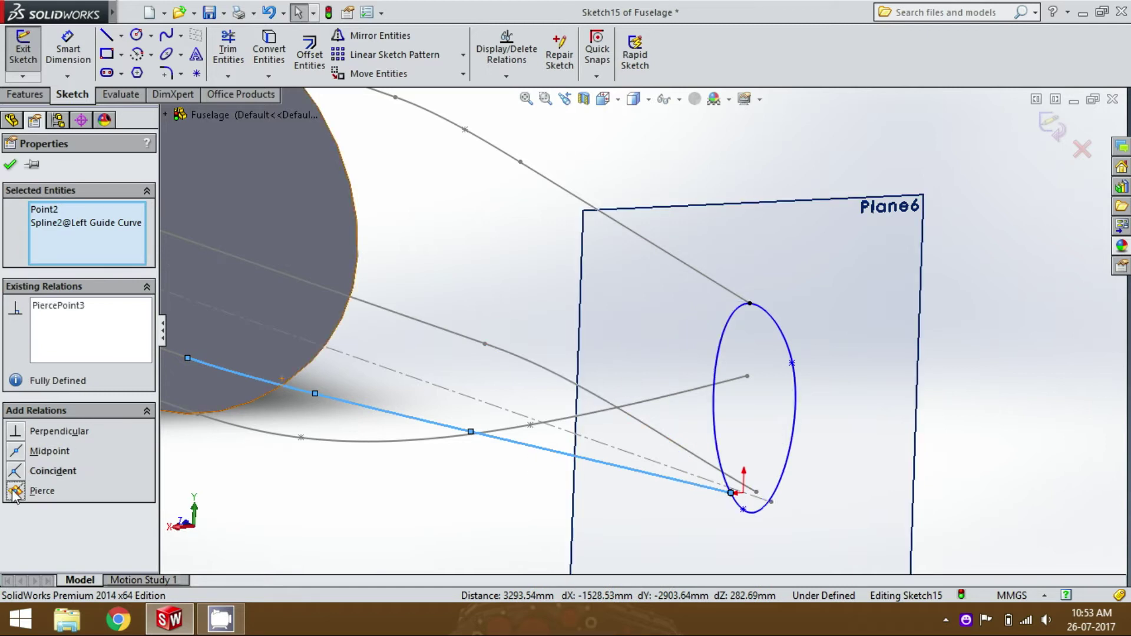
click(997, 440)
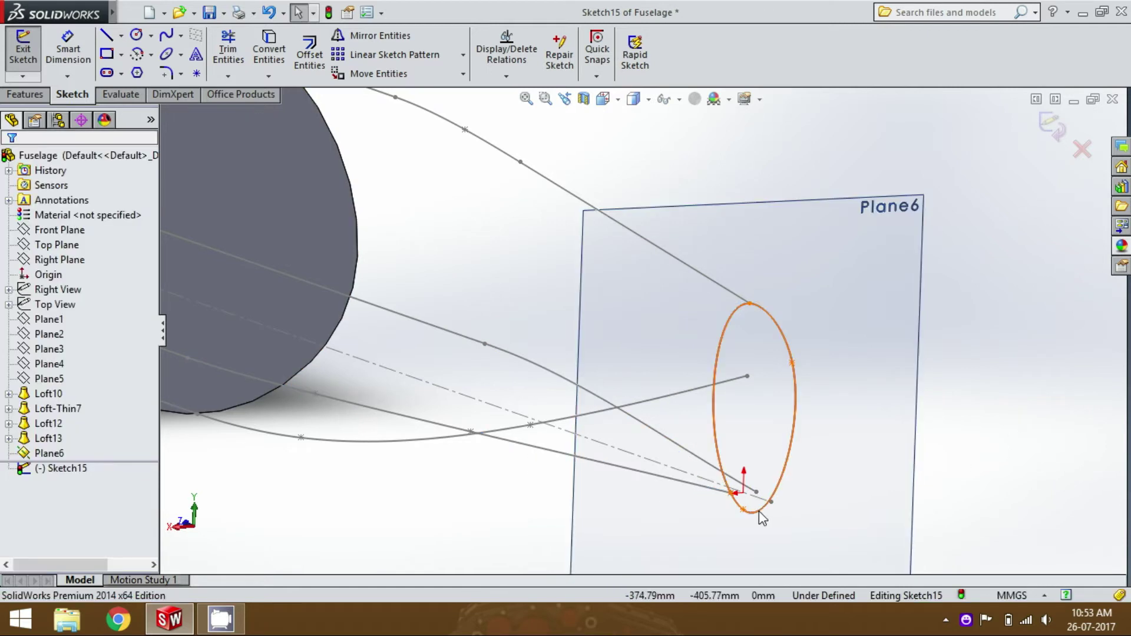
Try to pierce the spline's bottom point with the bottom guide curve, and undo that relation.
click(743, 510)
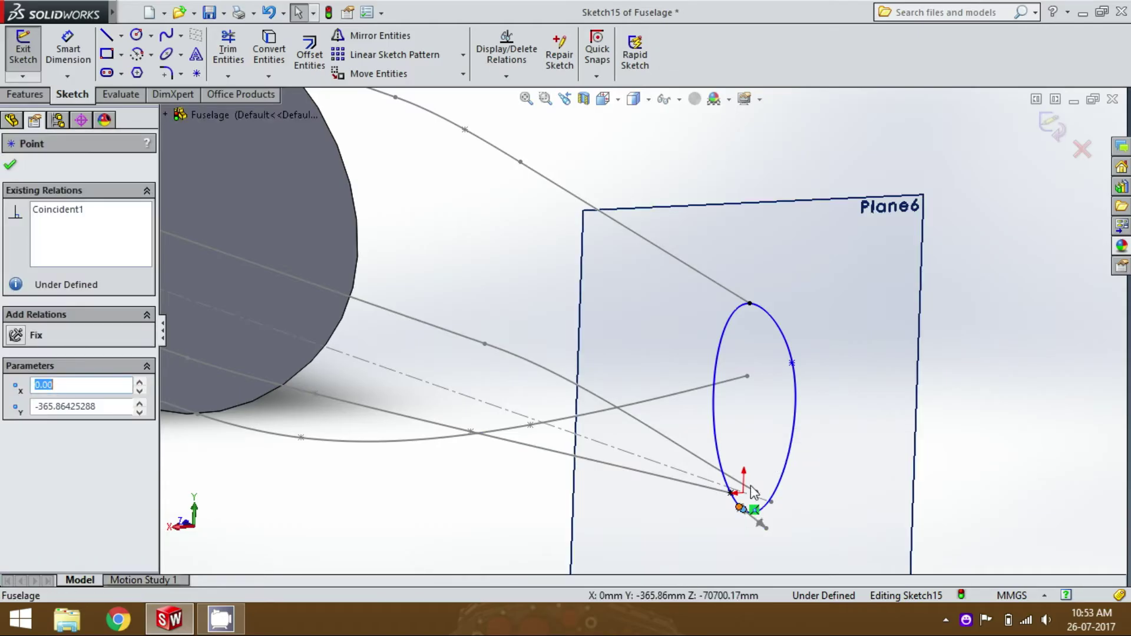
ctrl+click(736, 380)
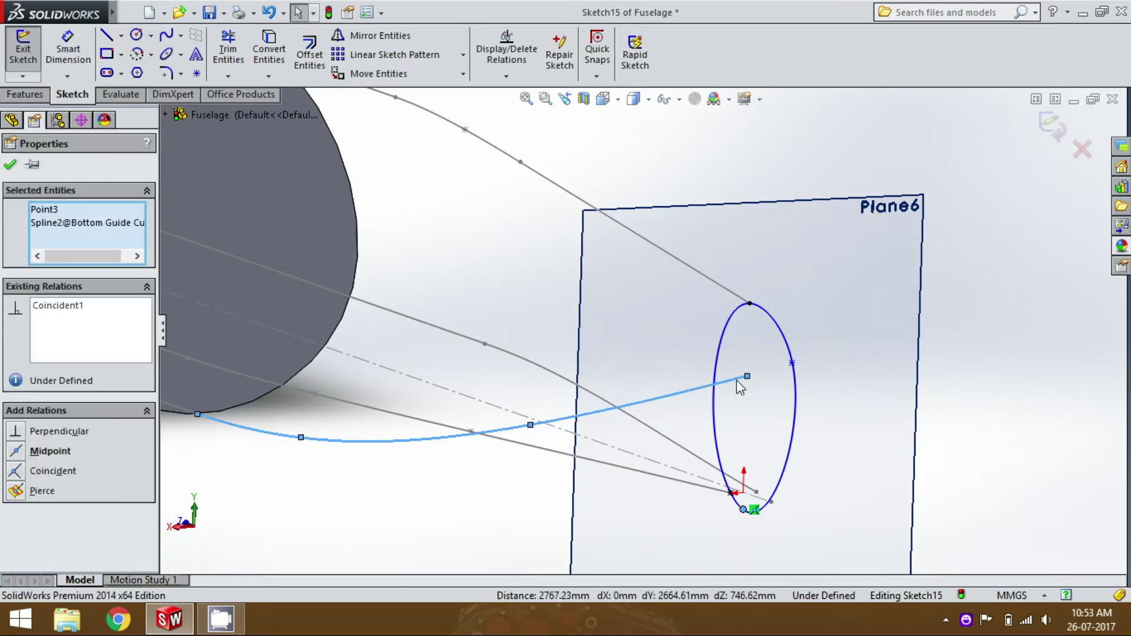
click(16, 490)
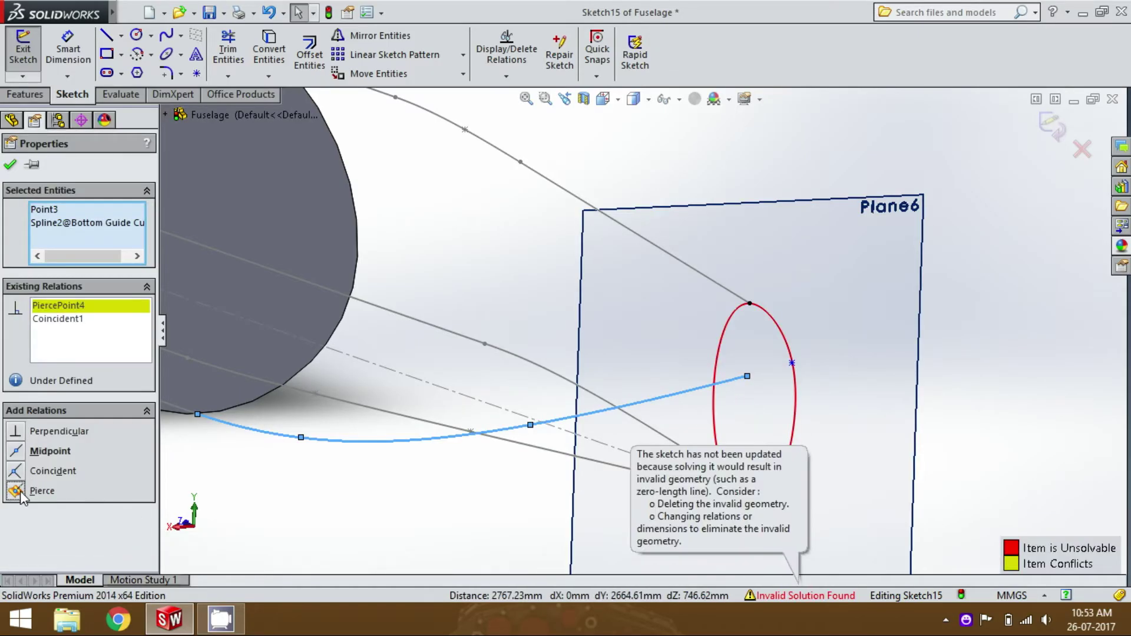
click(926, 430)
scroll(734, 522, down, 2)
scroll(736, 521, down, 2)
scroll(747, 480, up, 2)
key(ctrl+z)
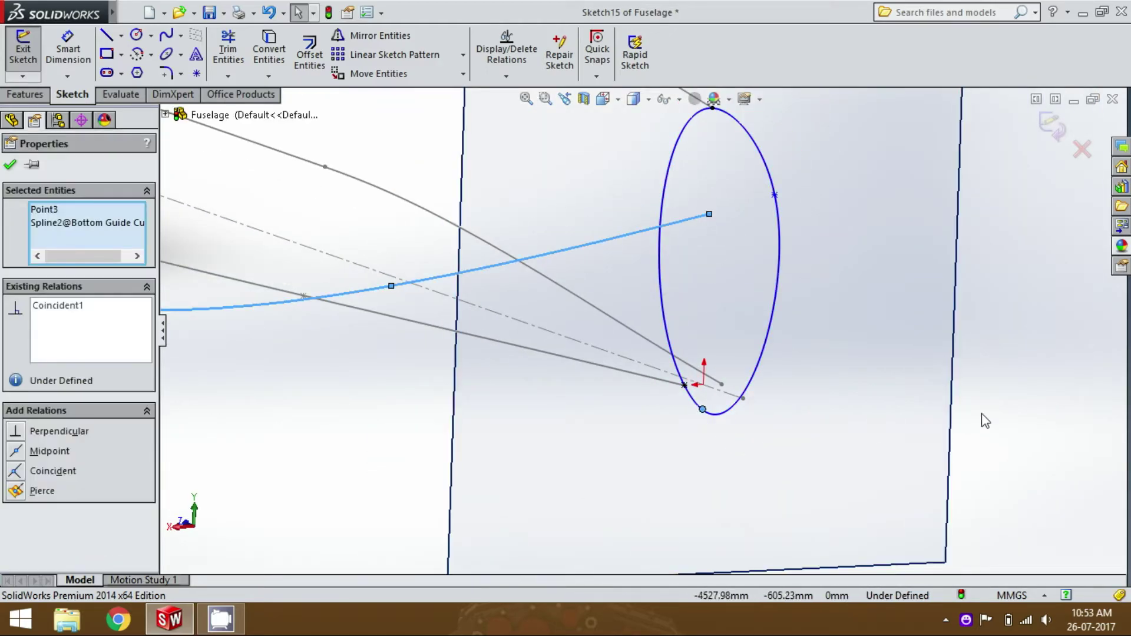
click(979, 419)
Examine in the right view how the tail guide curves meet the end plane and its sketched profile.
scroll(950, 428, up, 4)
key(space)
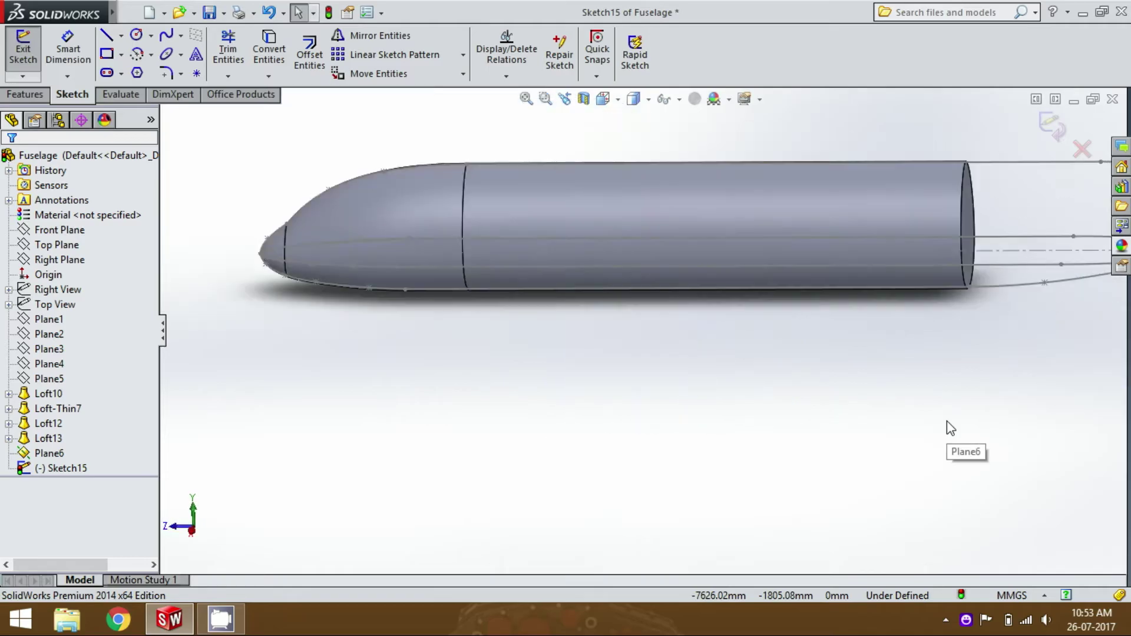
click(801, 304)
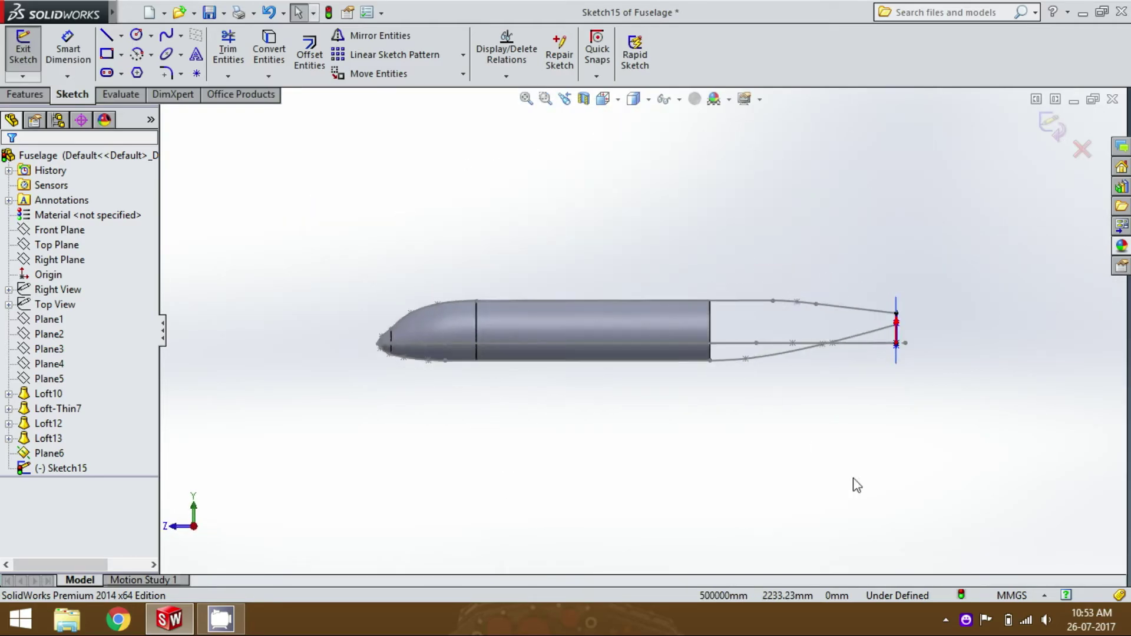
scroll(836, 419, down, 3)
scroll(577, 345, up, 1)
scroll(636, 177, down, 2)
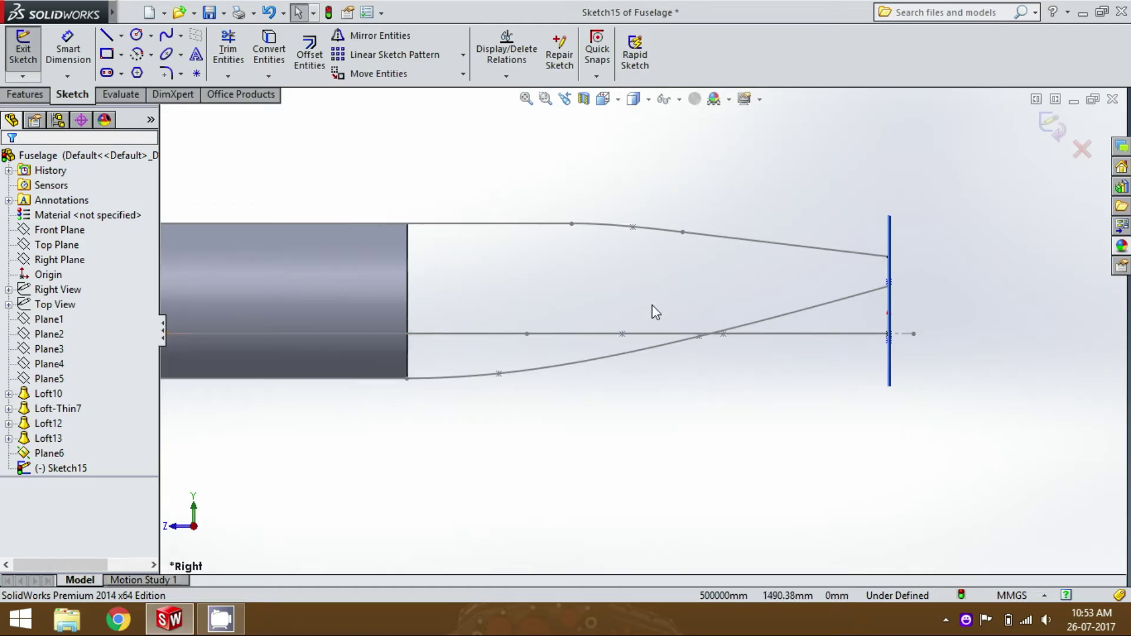
key(ctrl+7)
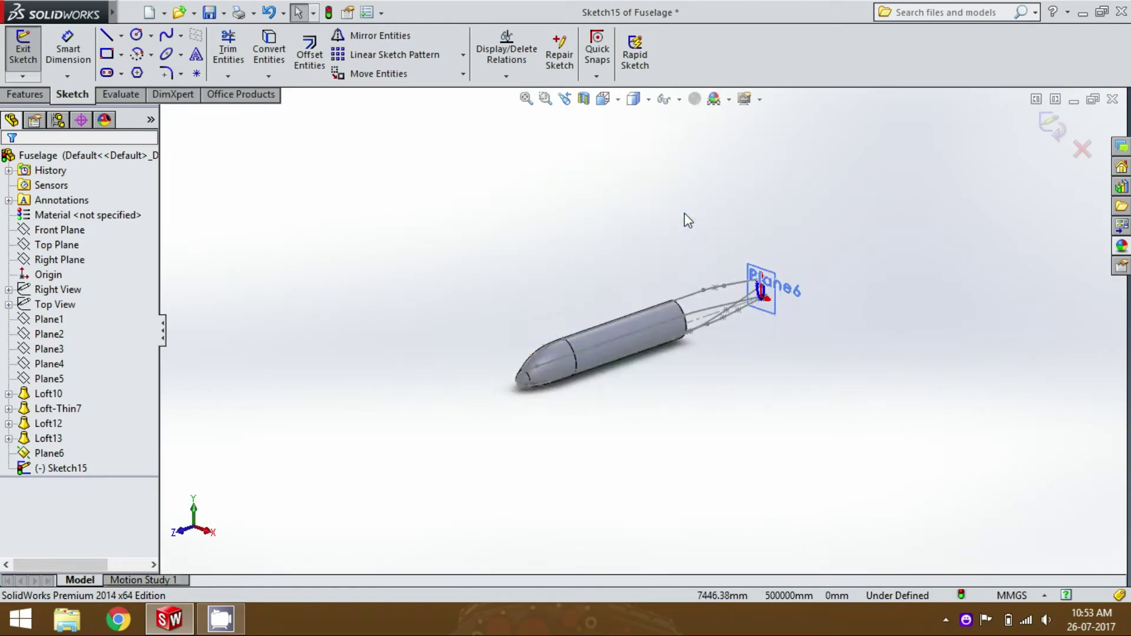
Delete the closed spline profile from the sketch on Plane6.
key(ctrl+5)
scroll(665, 194, down, 3)
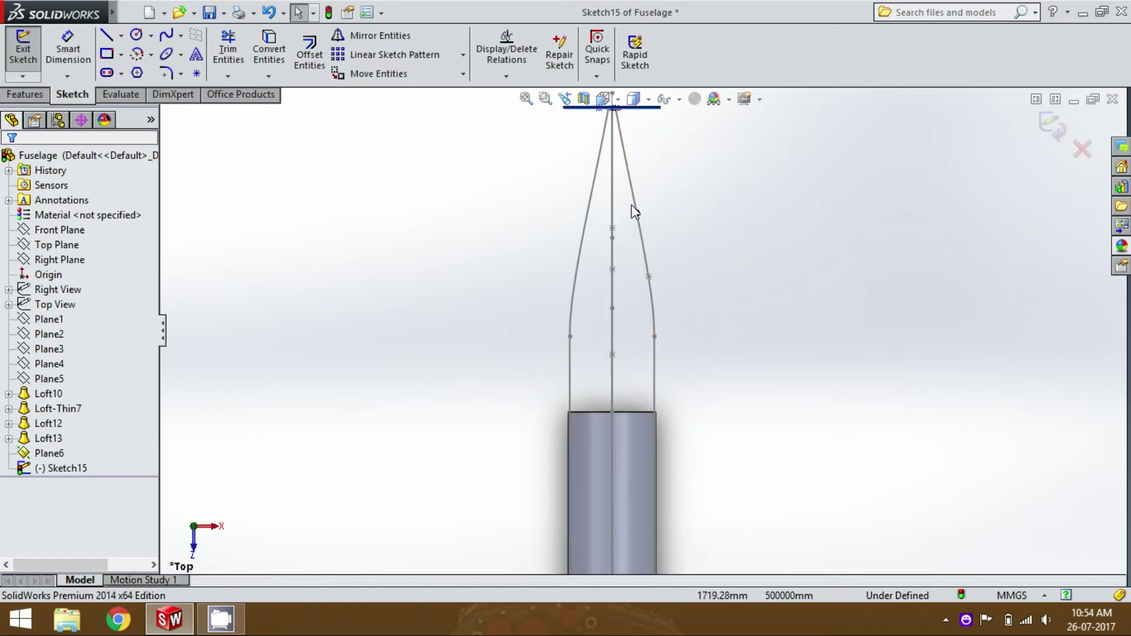
key(ctrl+7)
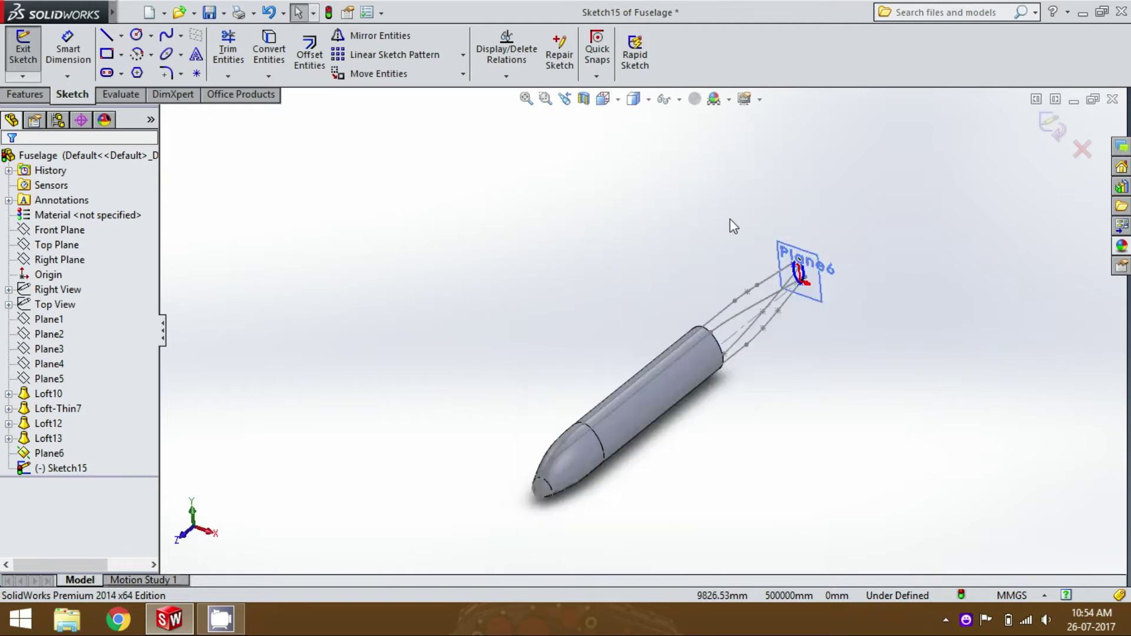
click(786, 293)
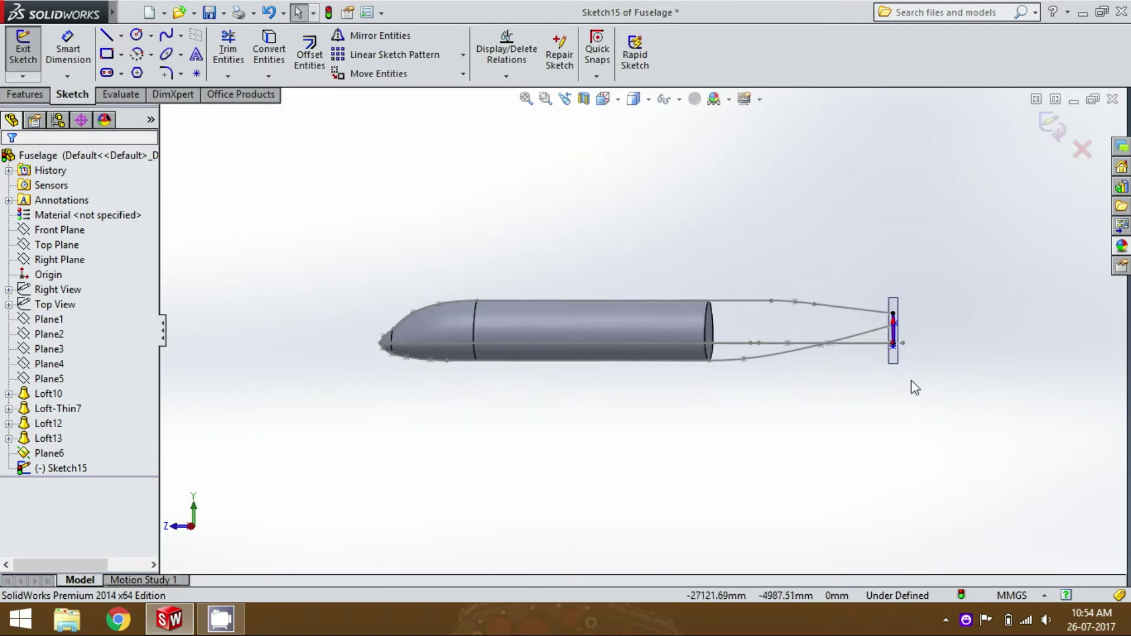
key(space)
click(871, 328)
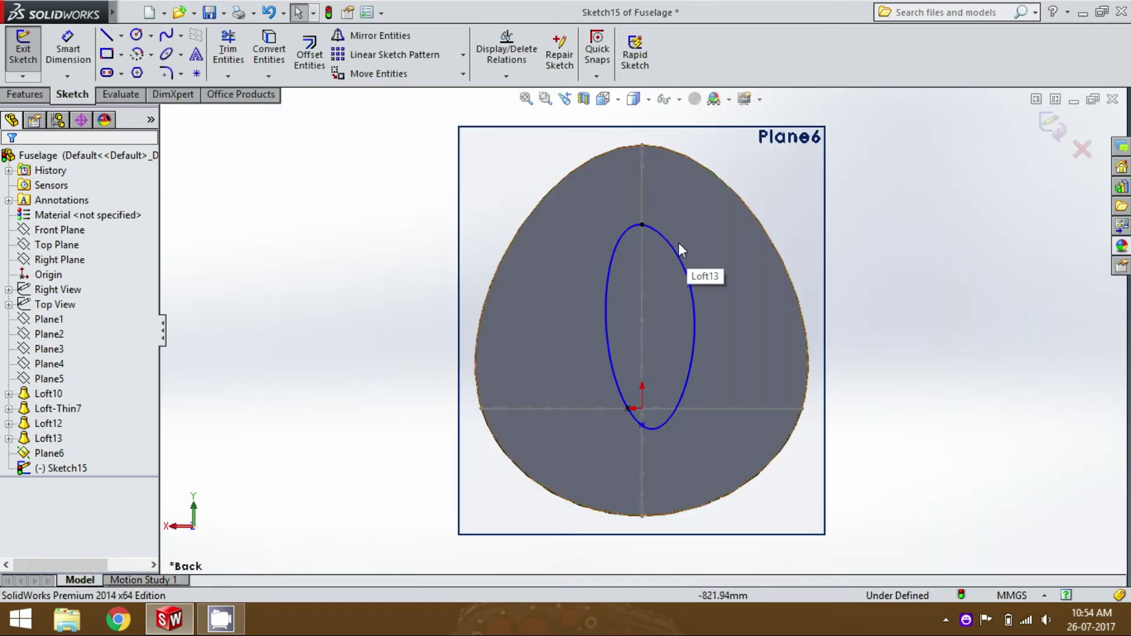
click(670, 242)
key(Delete)
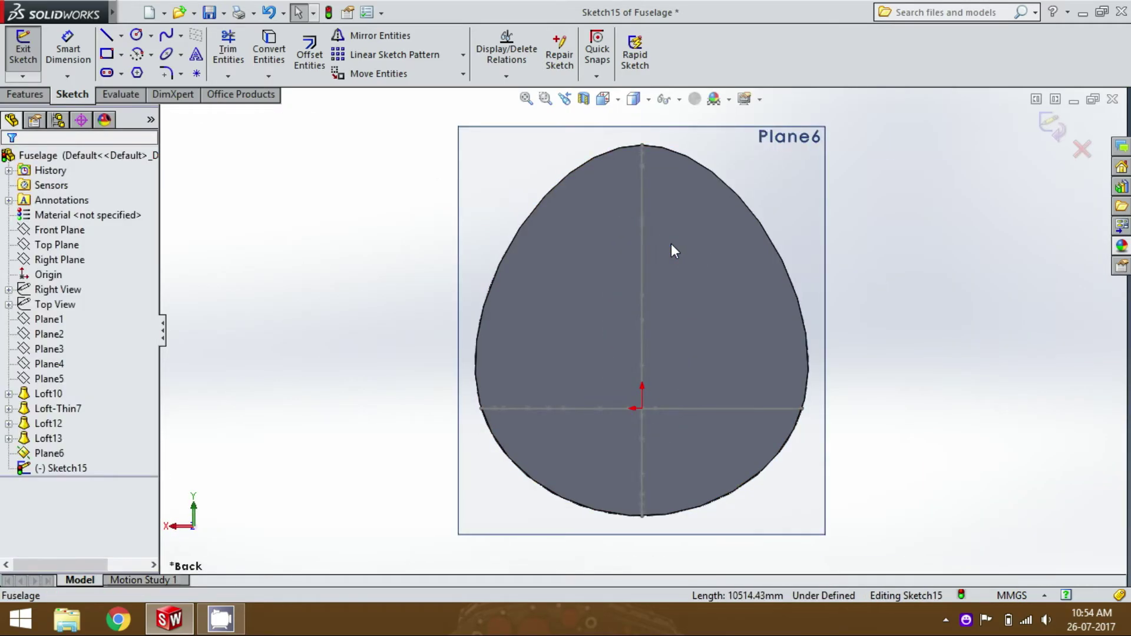
Exit the emptied sketch on Plane6 and discard it.
key(f)
click(705, 260)
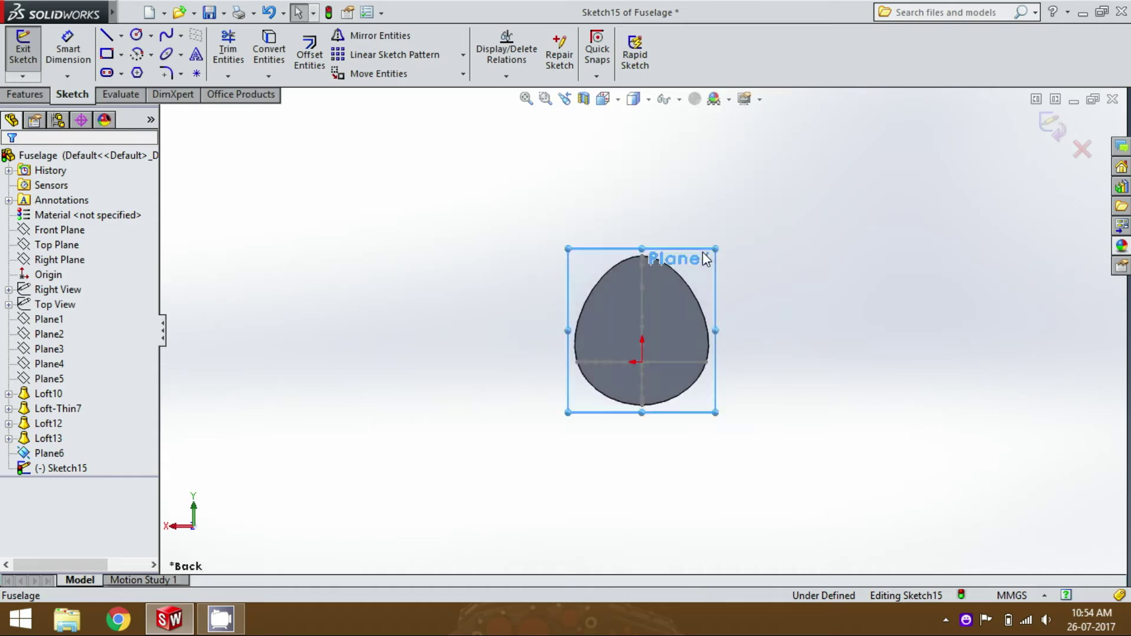
right_click(706, 259)
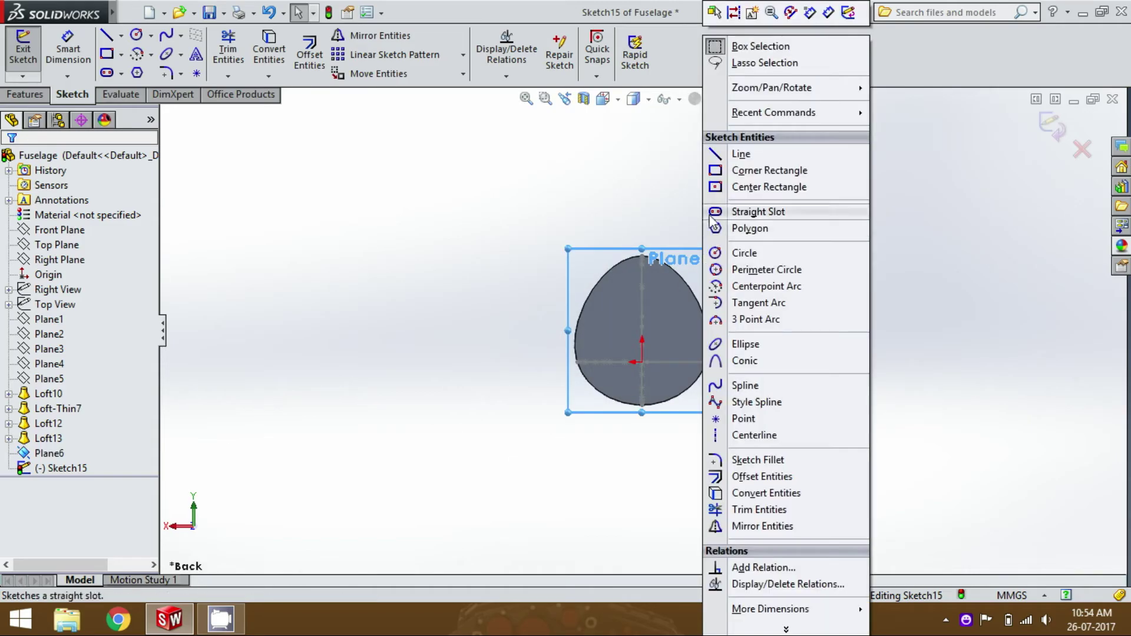
click(679, 182)
click(1083, 148)
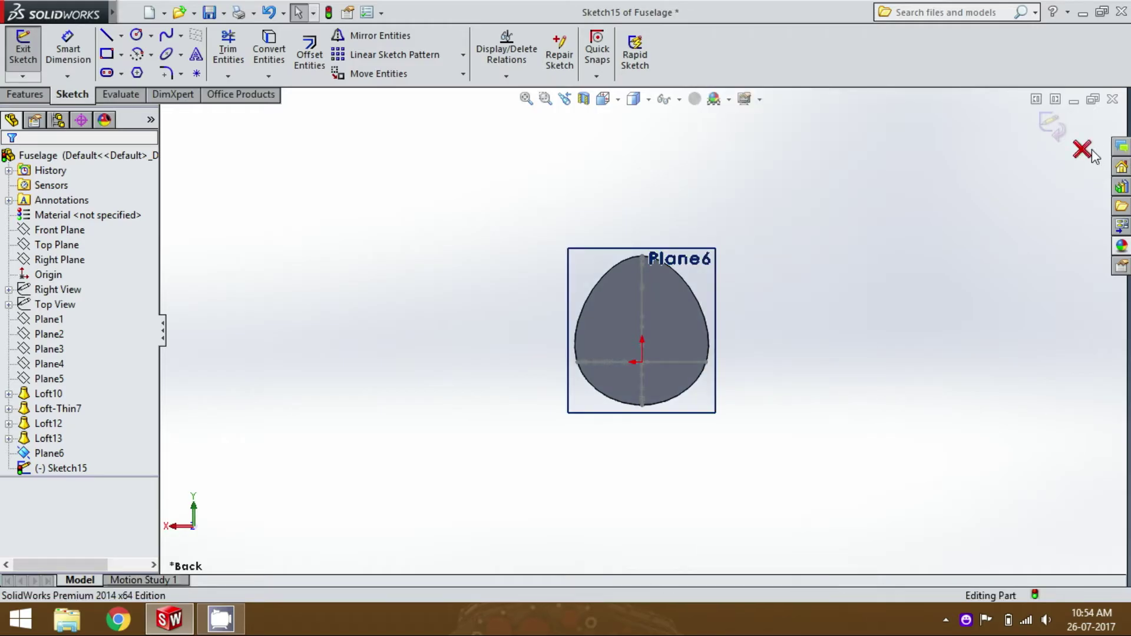
Examine from angled and right views how the tail guide curves run from the fuselage's rear face to Plane6.
key(ctrl+shift+z)
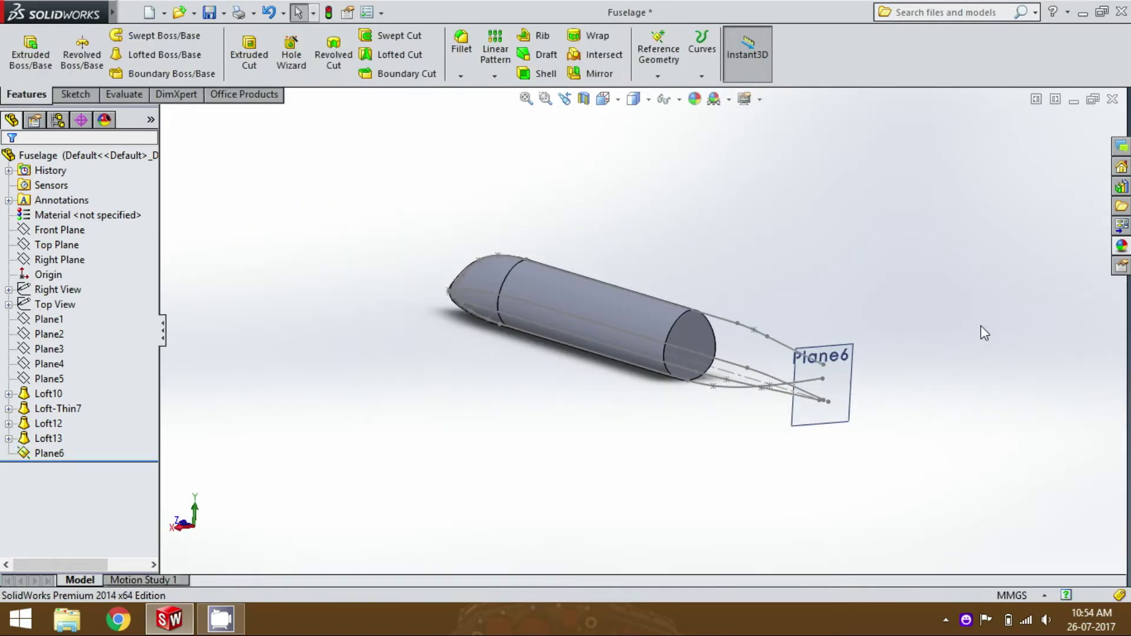
key(ctrl+shift+z)
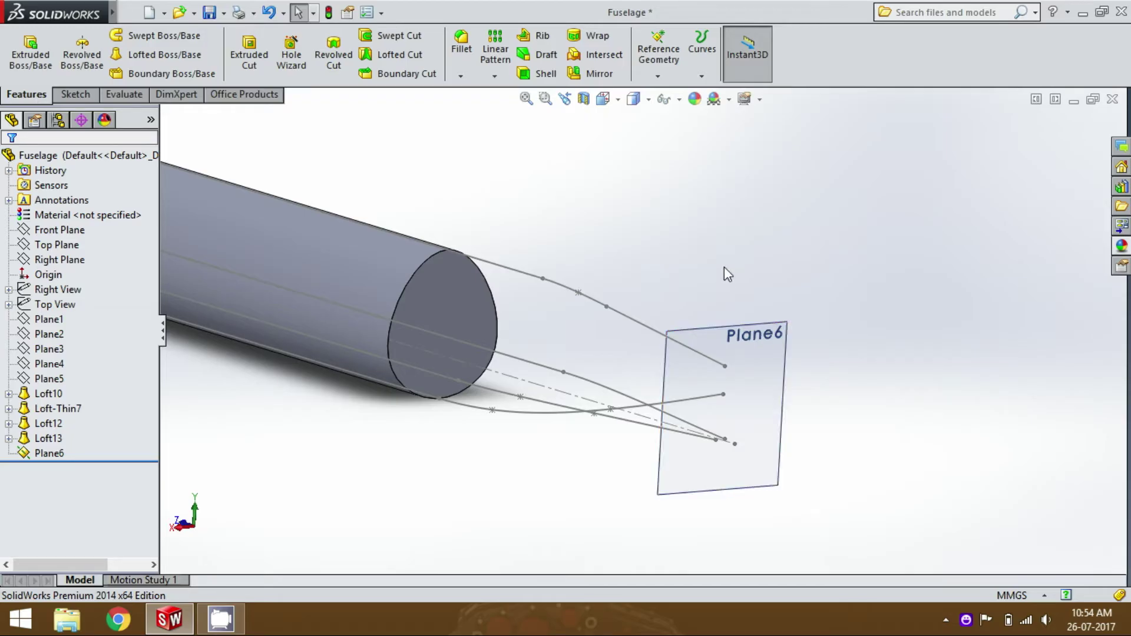
key(ctrl+shift+z)
key(space)
key(Escape)
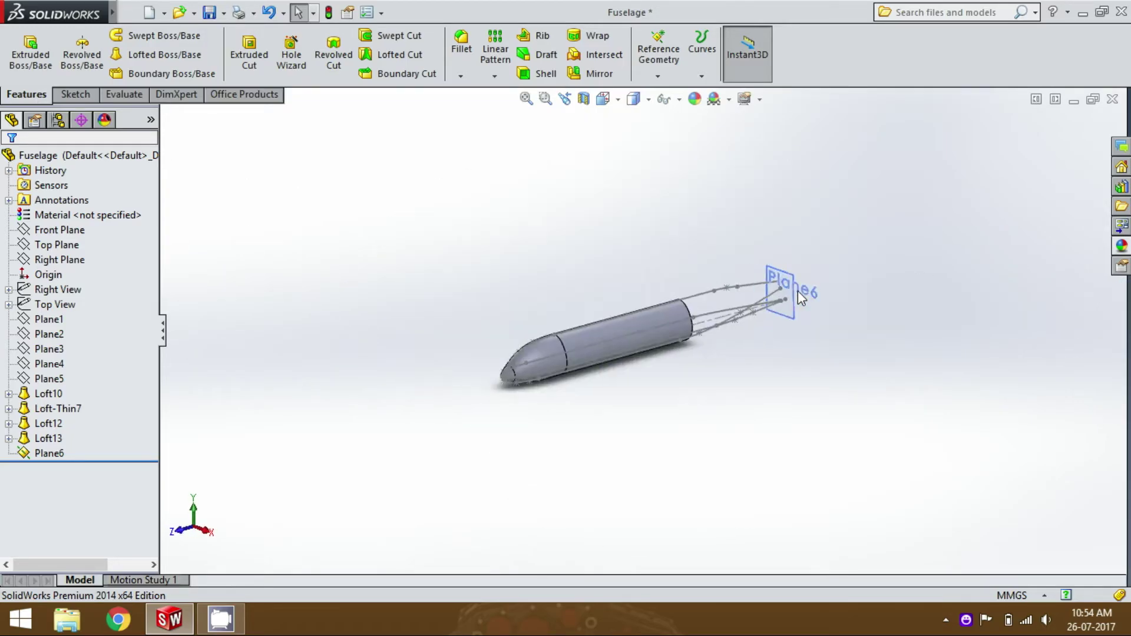
key(ctrl+4)
scroll(812, 327, down, 2)
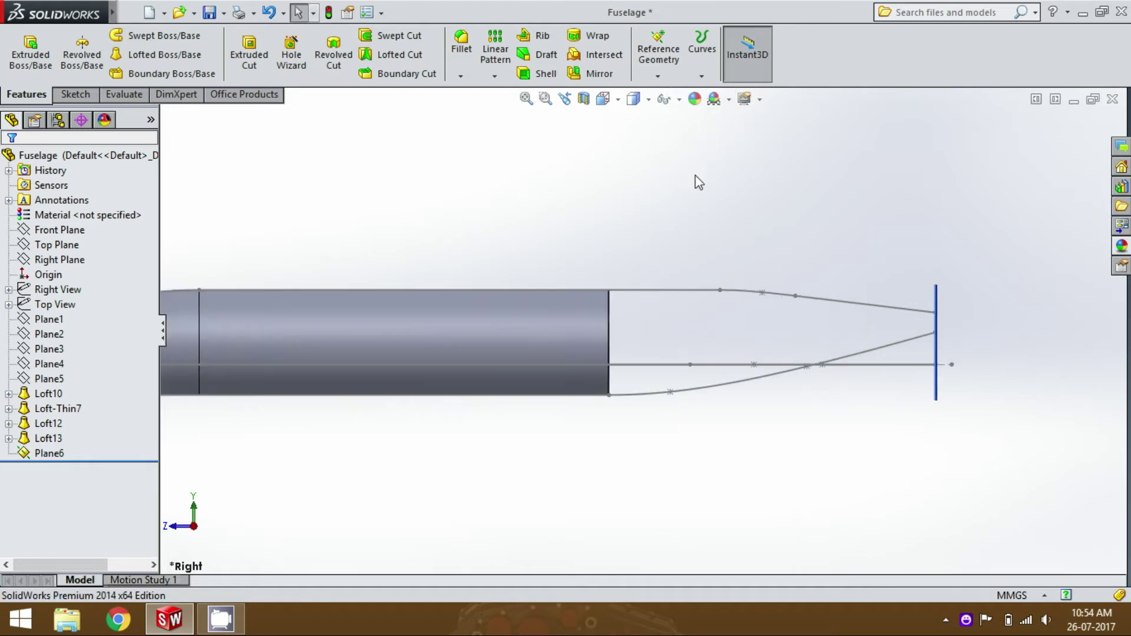
key(ctrl+shift+z)
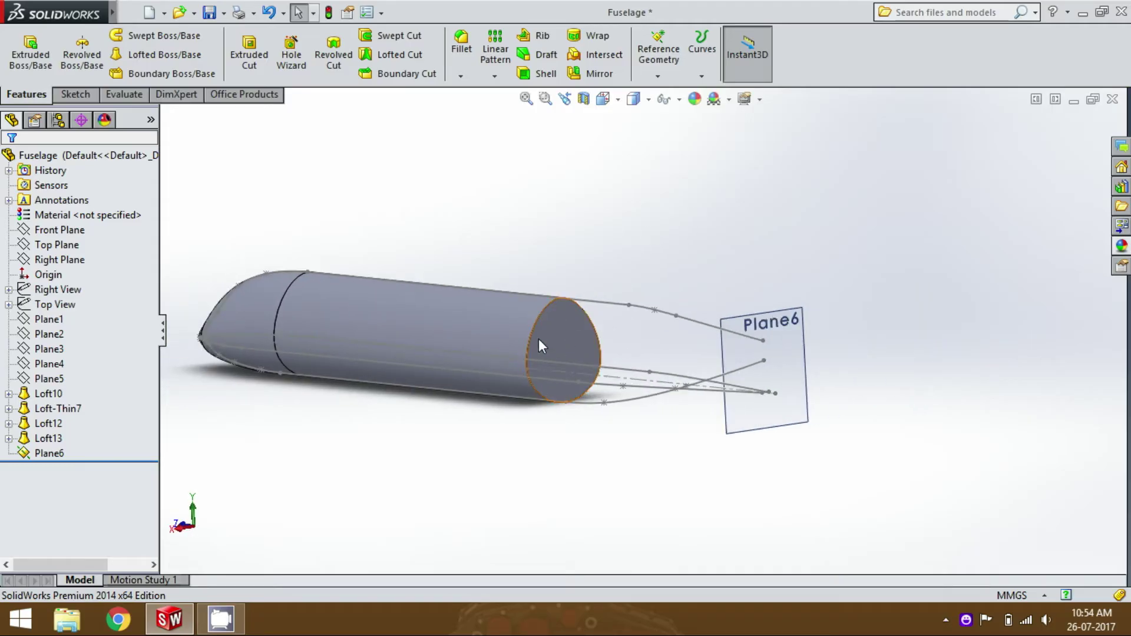
Open the cross-section sketch near the nose end of the cylindrical body for editing.
double_click(256, 314)
click(311, 312)
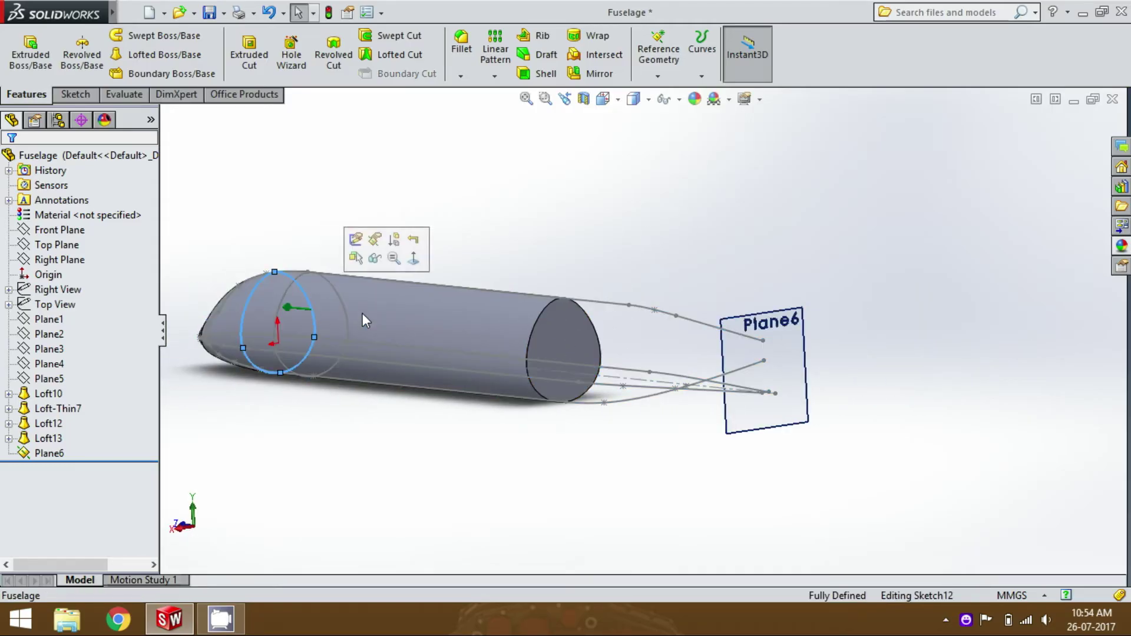
click(361, 237)
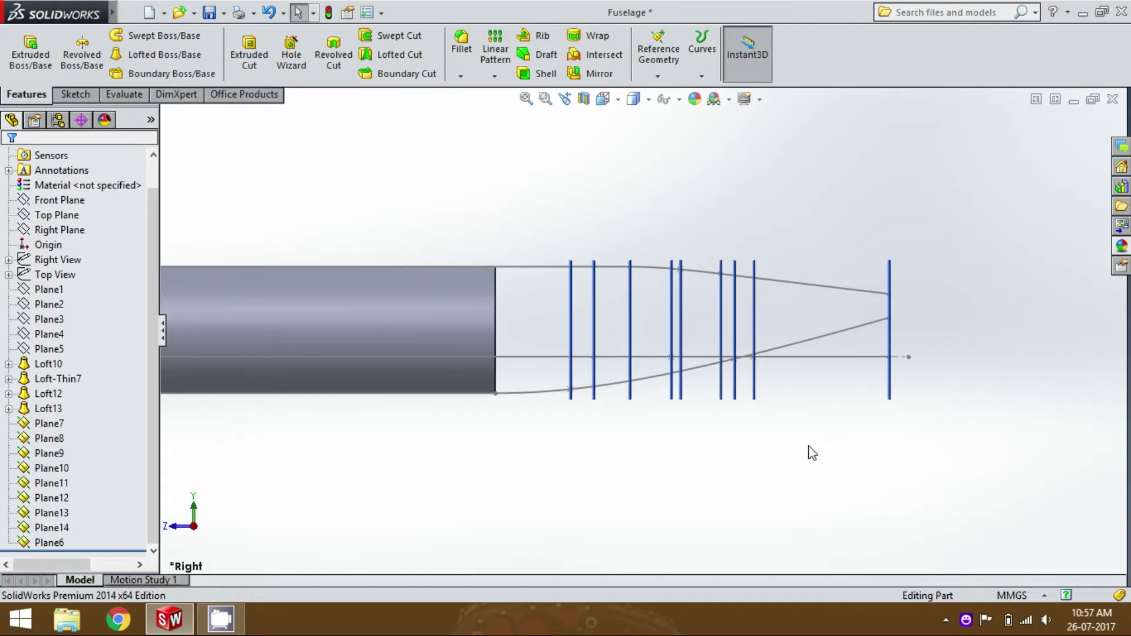
Examine in the right view where the intermediate planes Plane7 to Plane14 meet the points of the tail guide curves.
scroll(627, 375, down, 4)
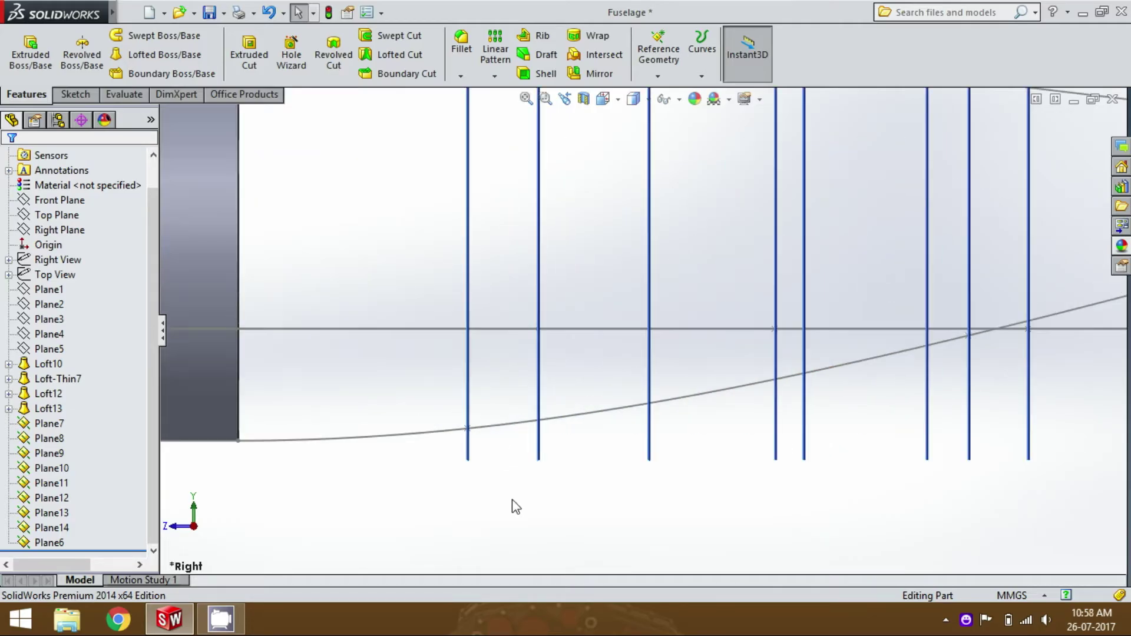
click(469, 365)
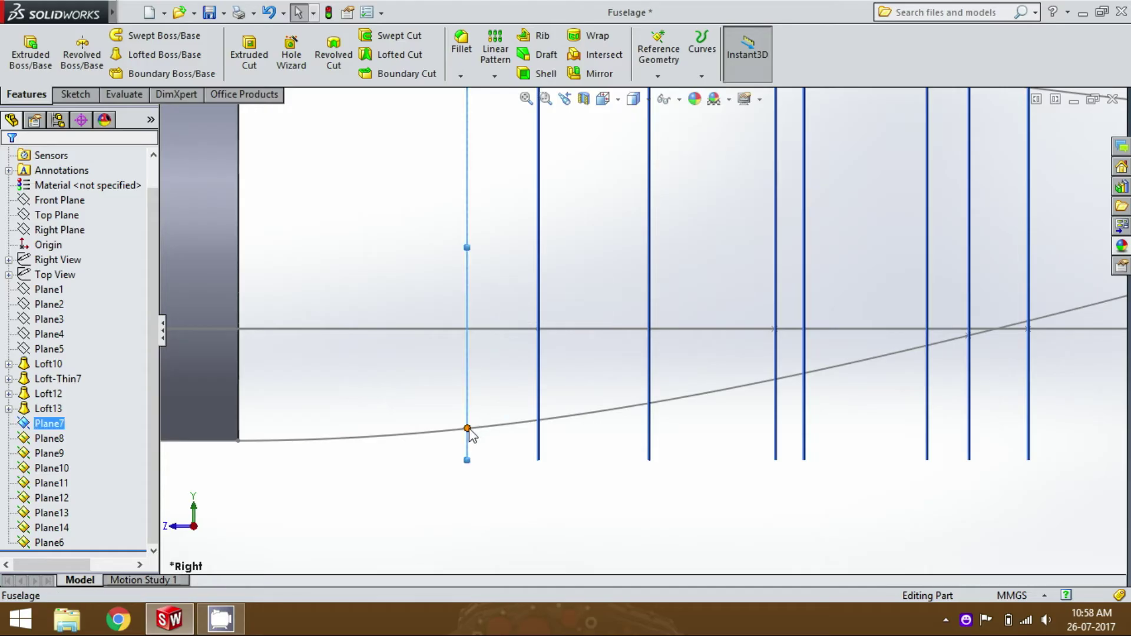
click(517, 467)
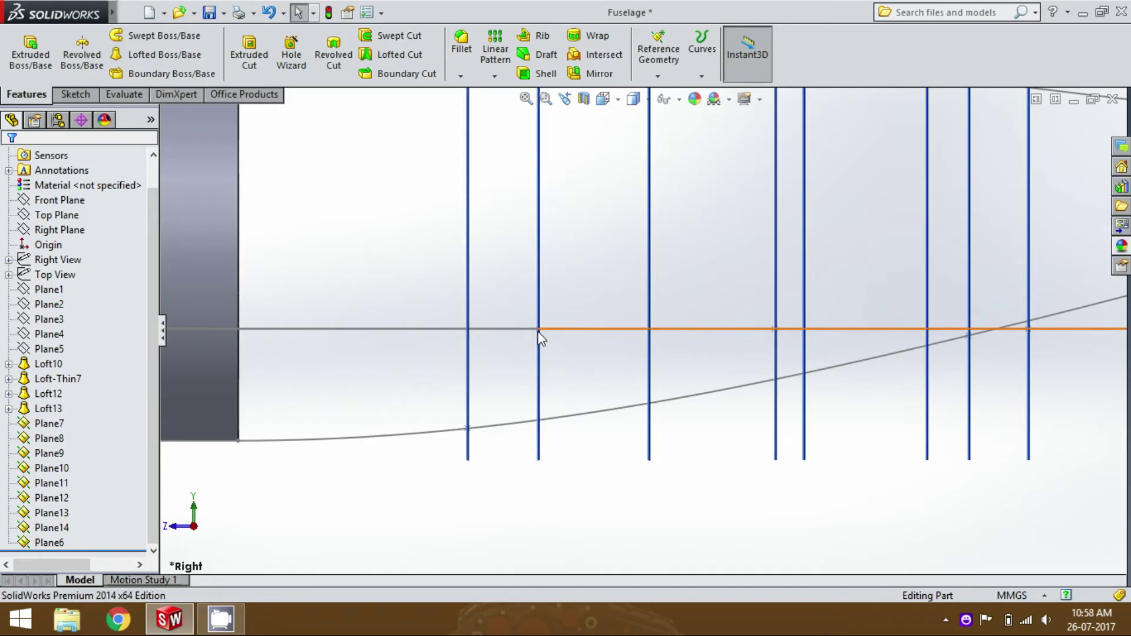
click(655, 408)
scroll(660, 353, up, 5)
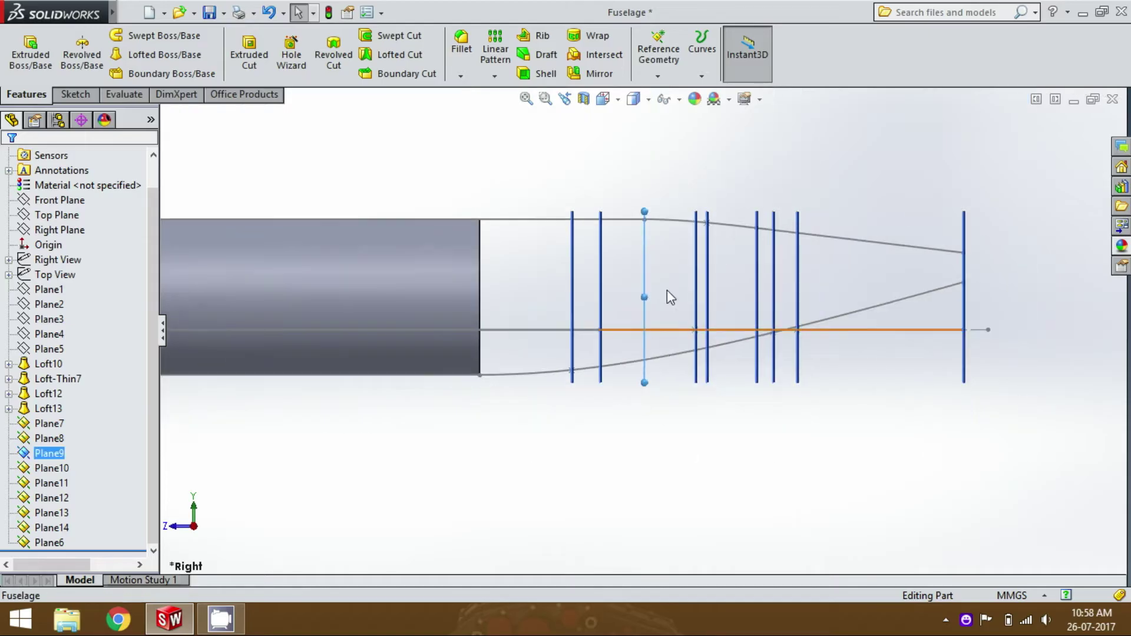
click(776, 456)
Inspect the arrangement of Plane7 to Plane14 and Plane6 along the tail guide curves from several angles.
middle_drag(846, 425, 758, 370)
middle_drag(744, 184, 778, 189)
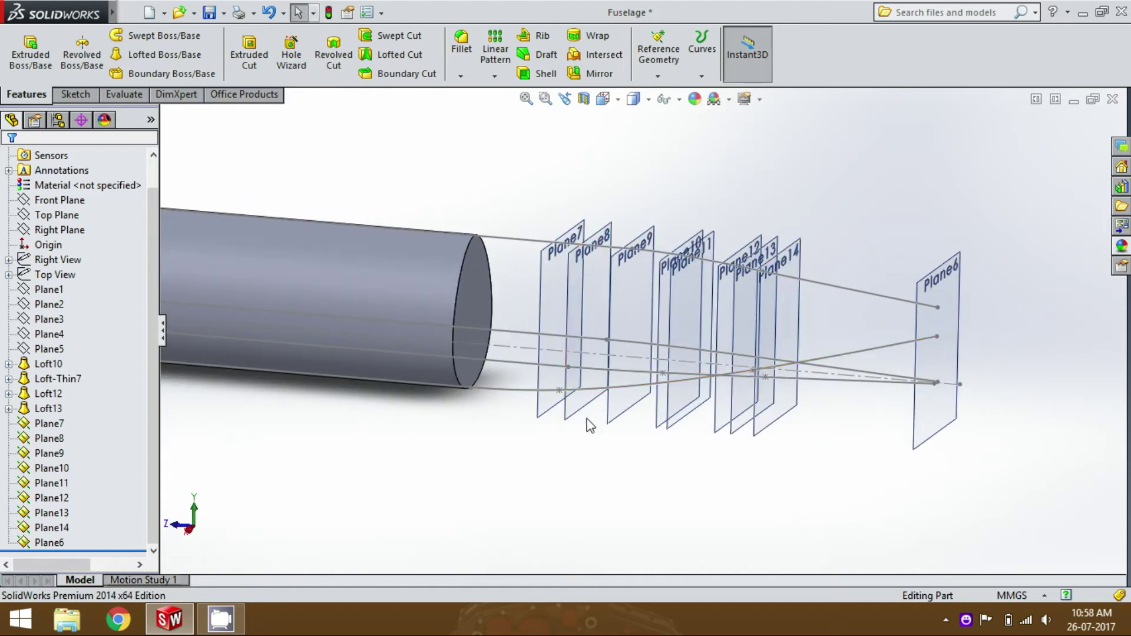
key(Left)
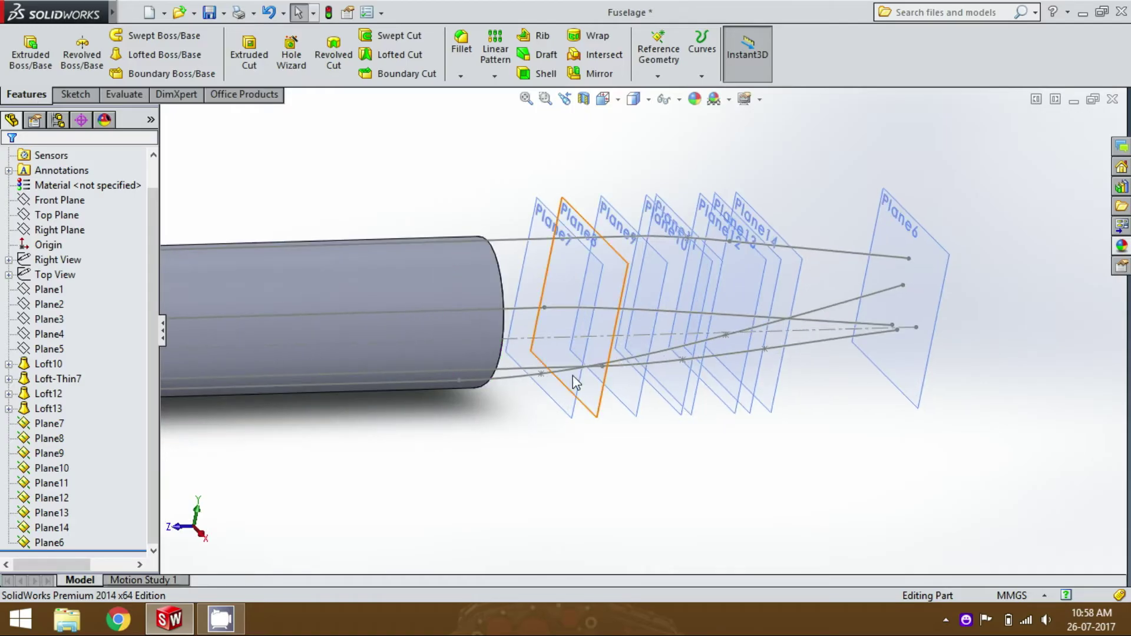
key(Left)
key(Left)
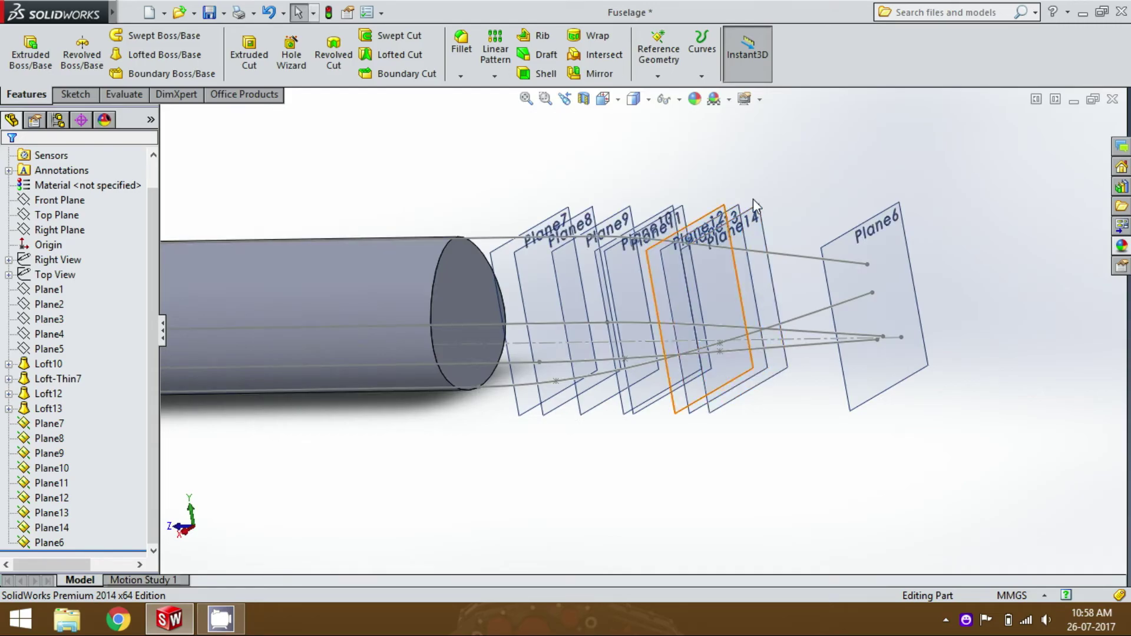
scroll(753, 199, down, 3)
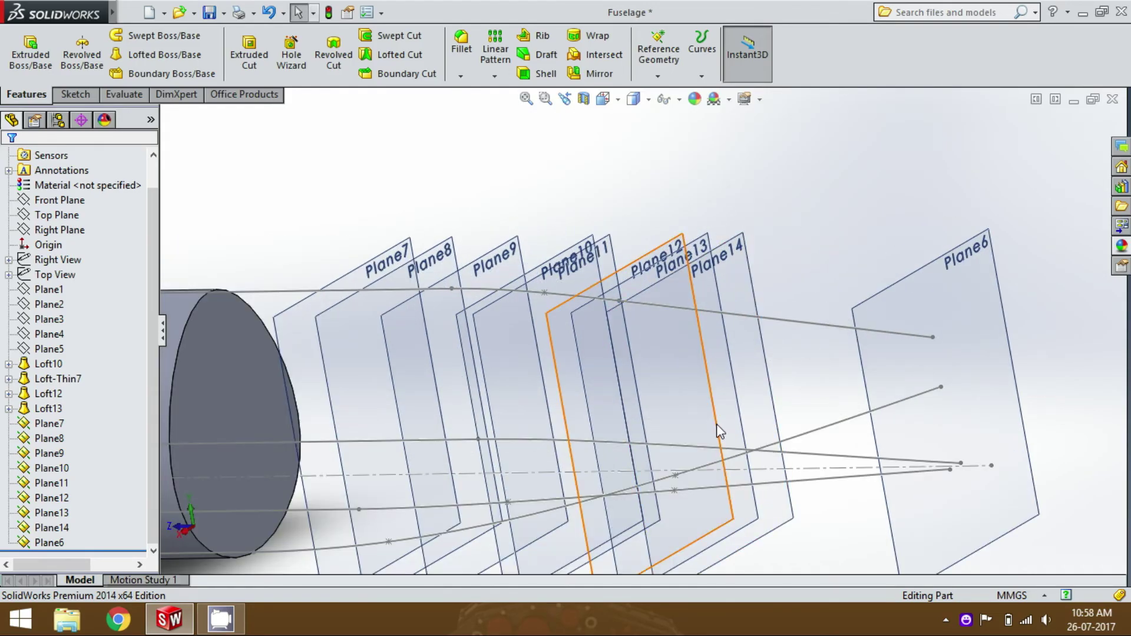
scroll(716, 422, up, 3)
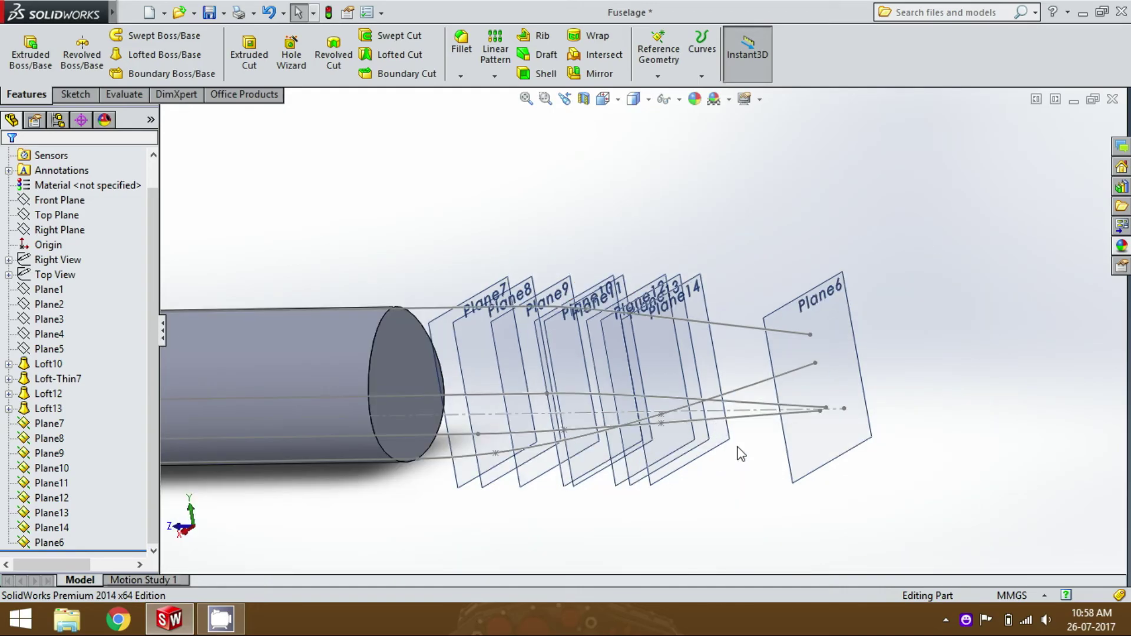
middle_drag(759, 474, 815, 466)
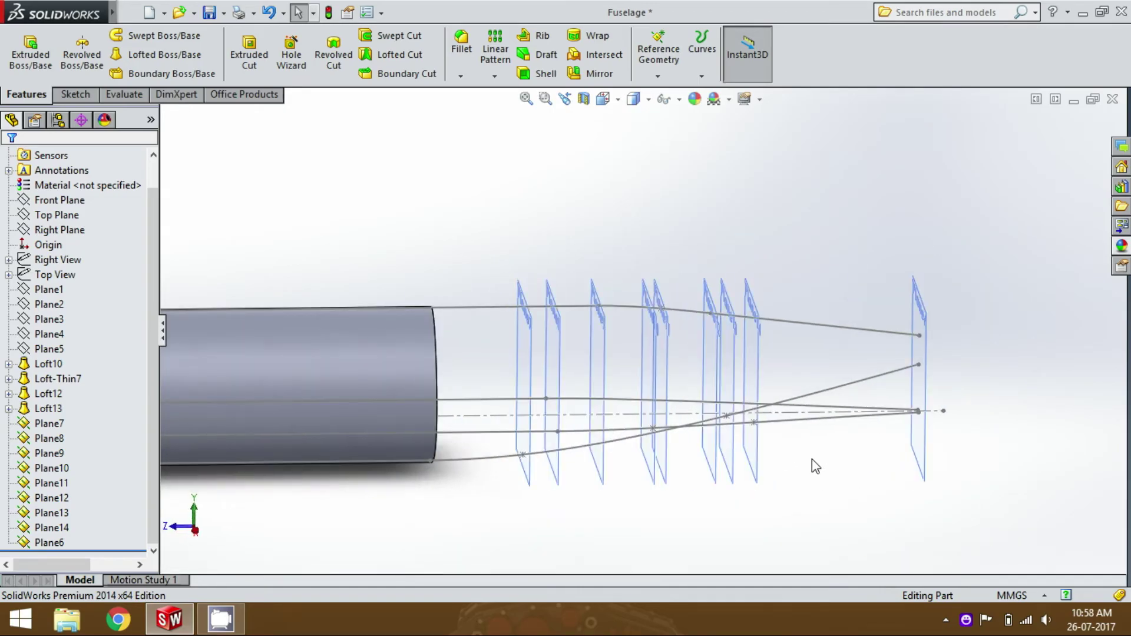
middle_drag(767, 271, 796, 276)
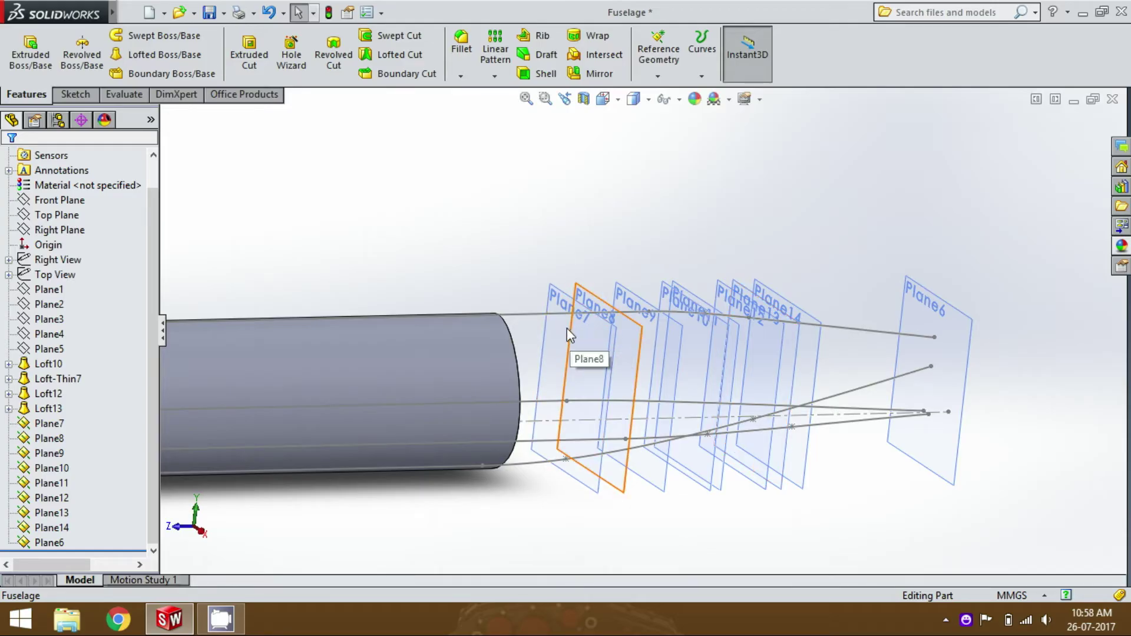
Hide Plane6 and the intermediate planes Plane7 to Plane14.
scroll(536, 271, up, 5)
key(space)
click(758, 327)
scroll(759, 343, down, 4)
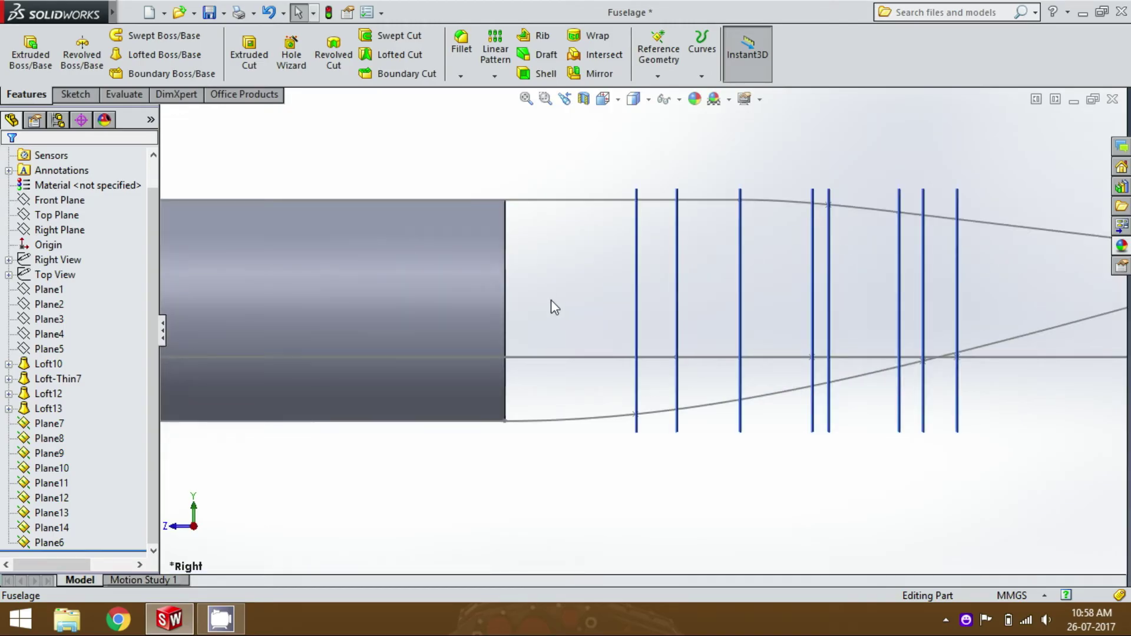
scroll(550, 299, up, 2)
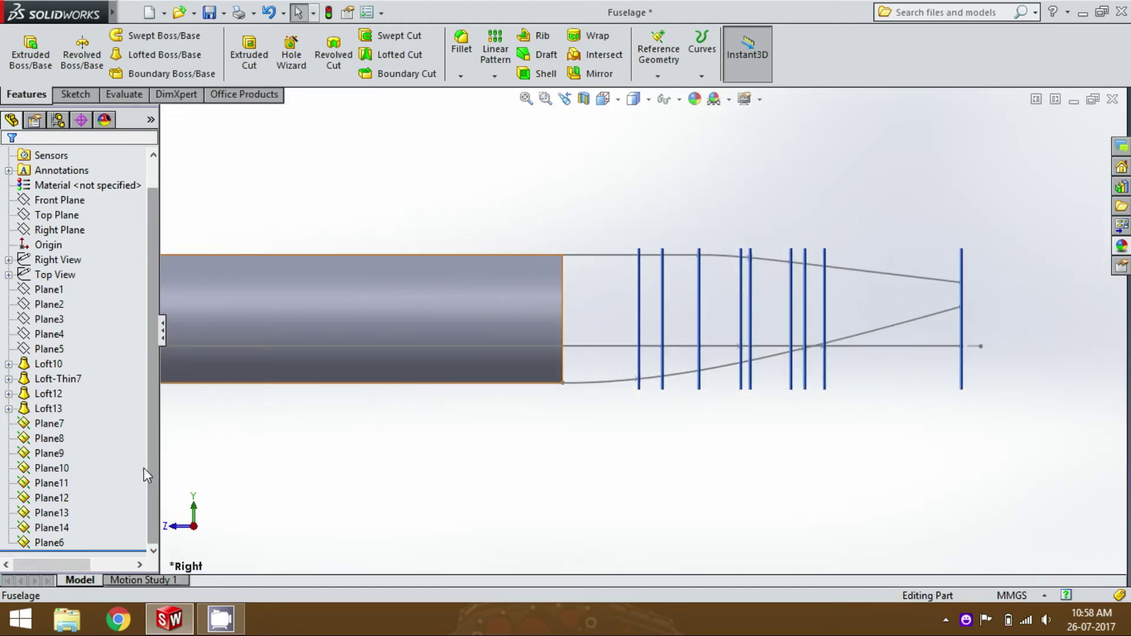
drag(89, 547, 47, 418)
right_click(50, 423)
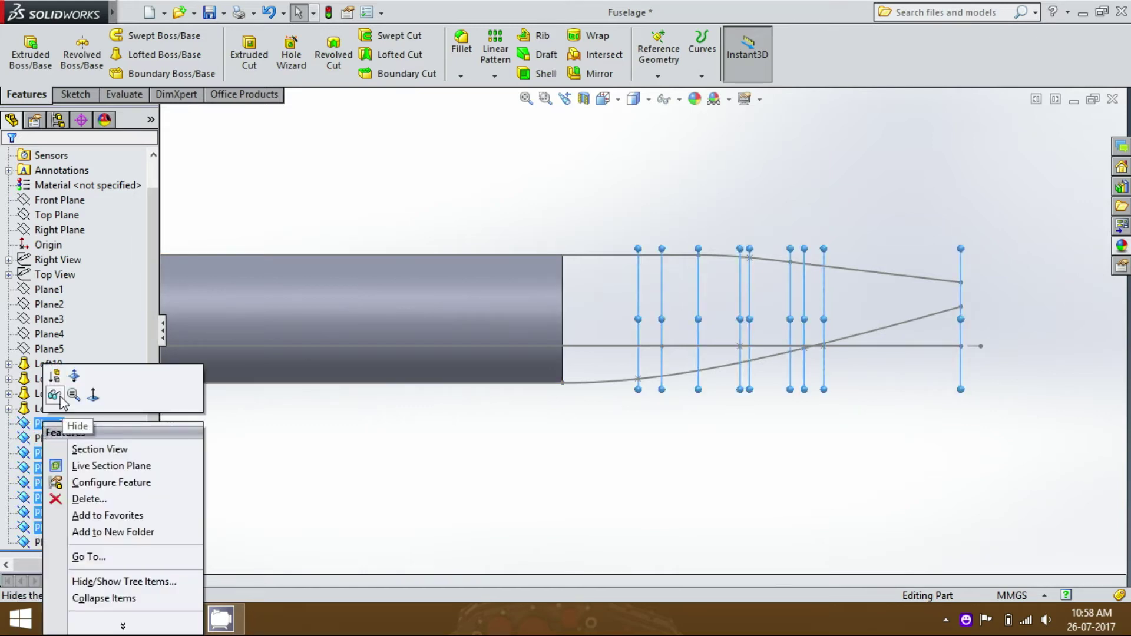
click(58, 397)
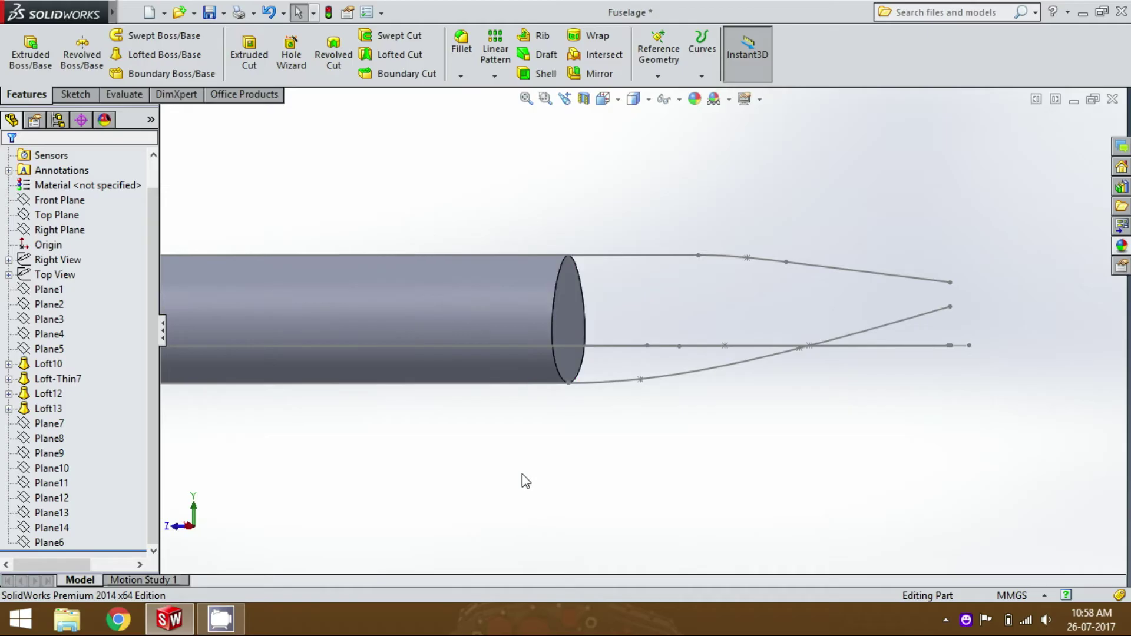
Start a sketch on the fuselage's rear end face and convert the face's outline into a sketch spline.
click(575, 305)
click(641, 256)
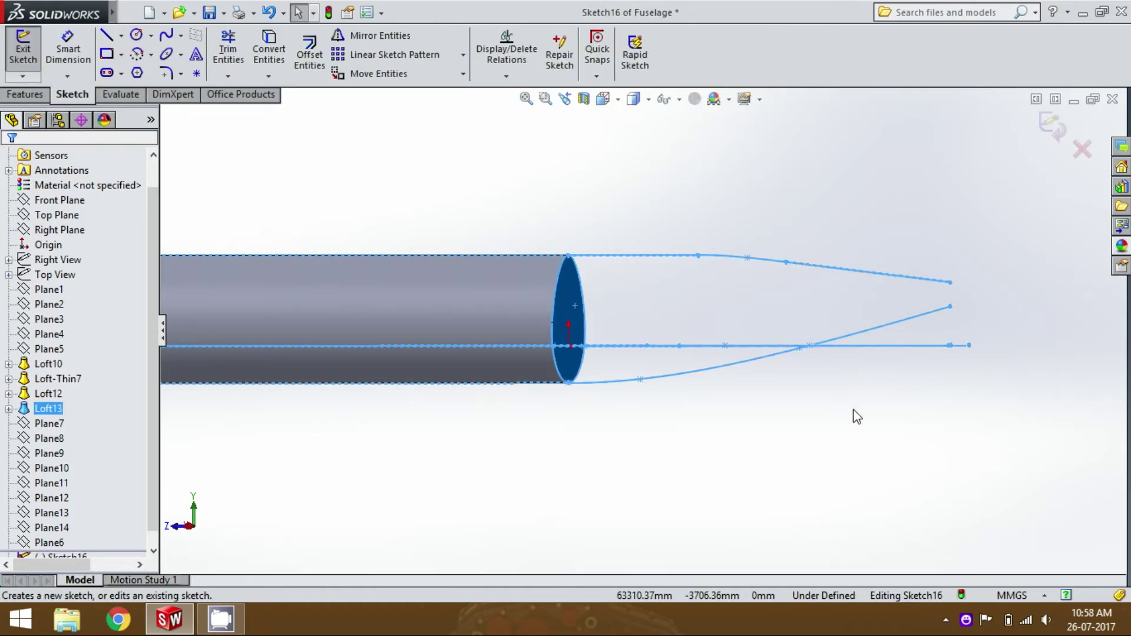
key(ctrl+8)
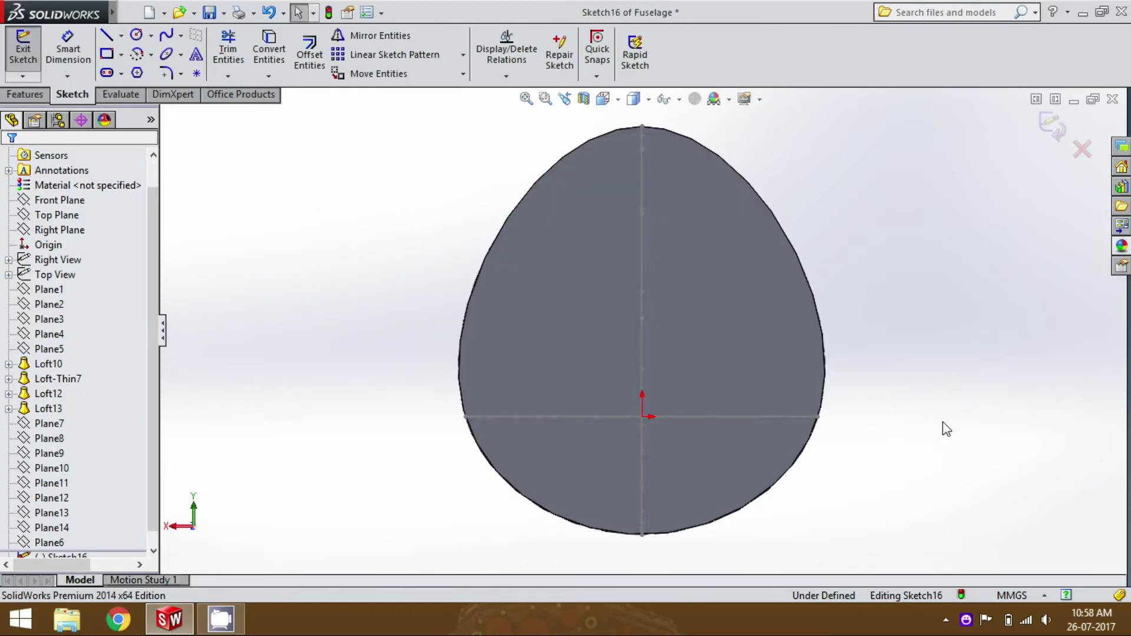
click(606, 184)
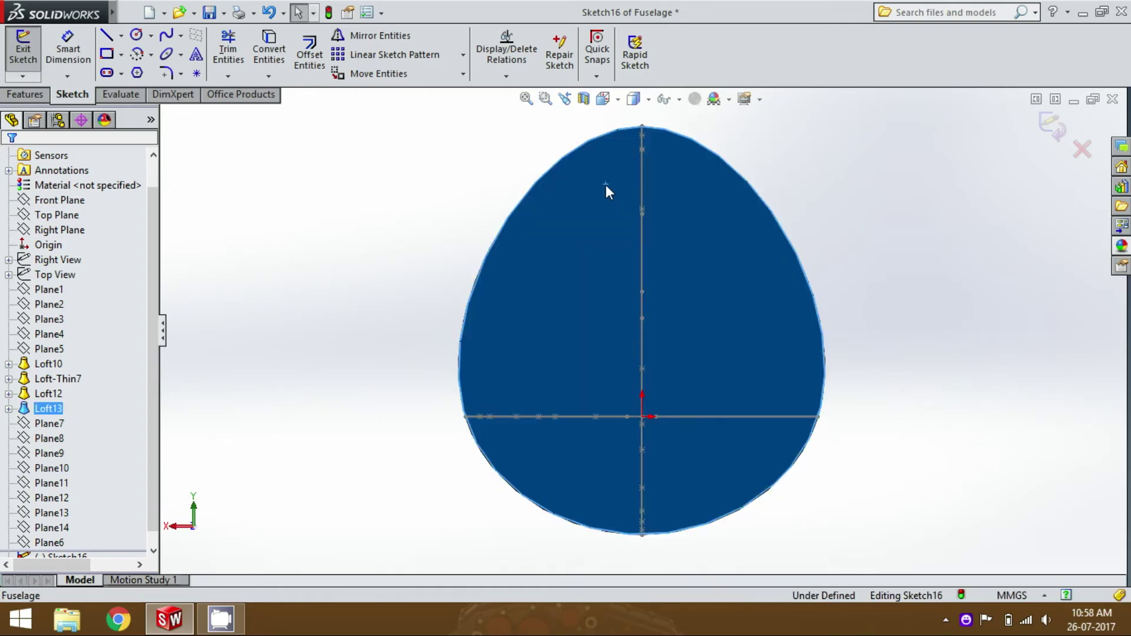
click(269, 59)
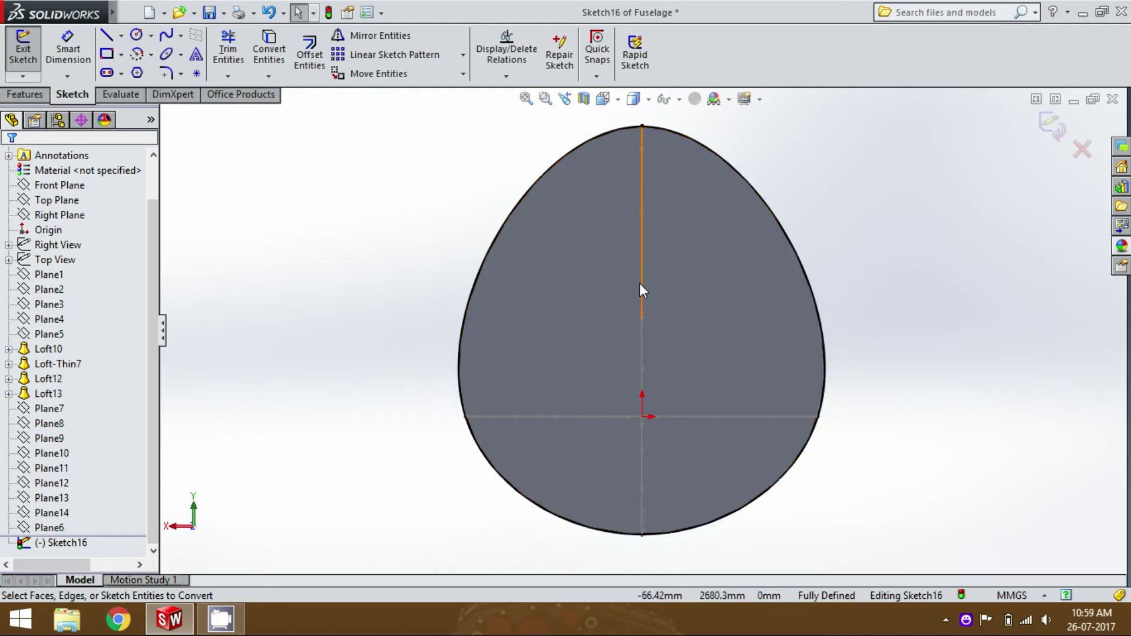
click(522, 204)
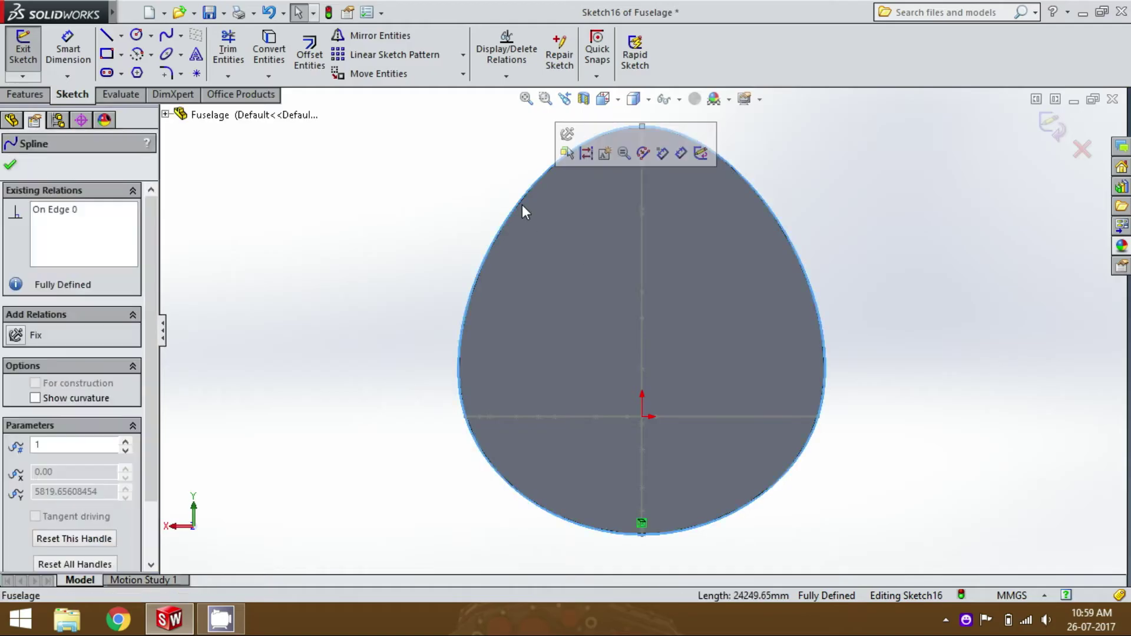
Draw a vertical centerline from the topmost to the bottommost point of the converted profile.
click(841, 252)
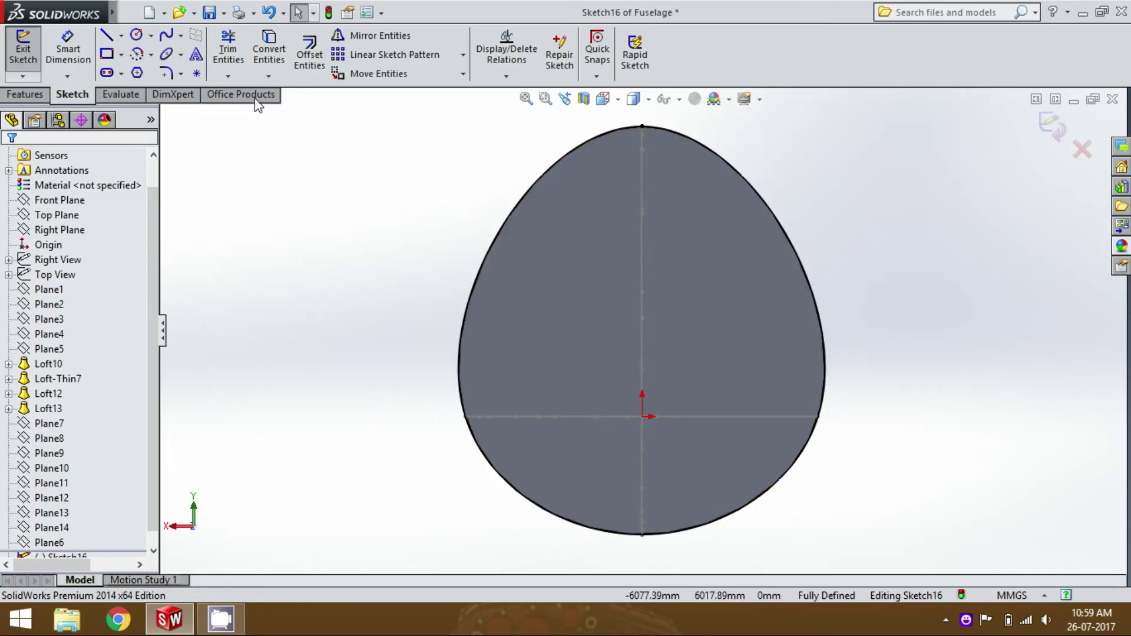
click(121, 36)
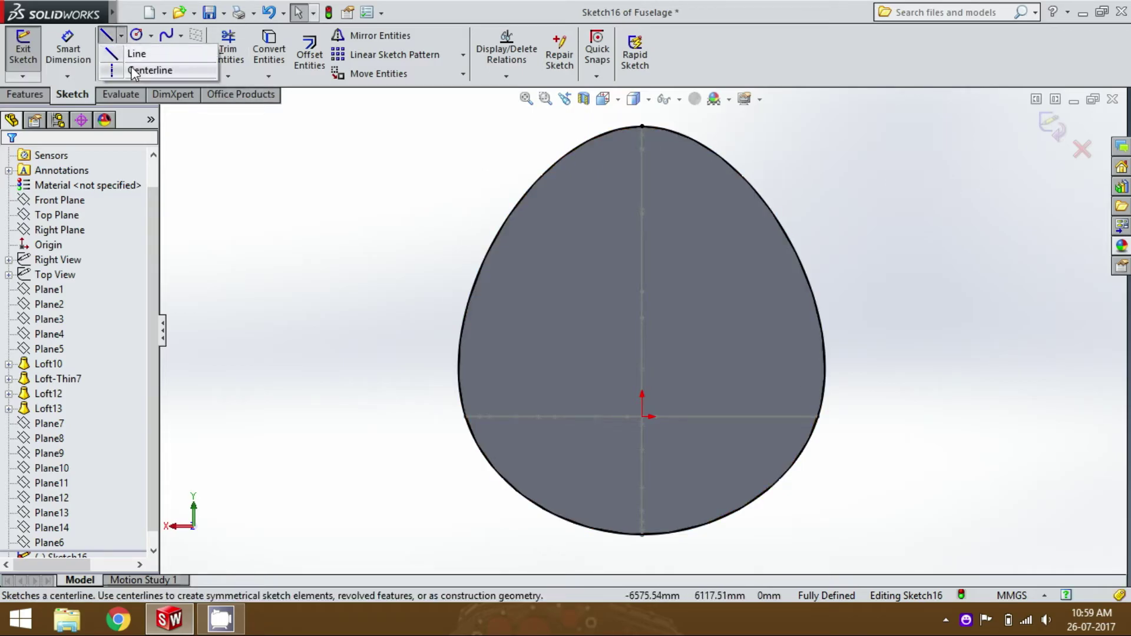
click(131, 66)
click(642, 126)
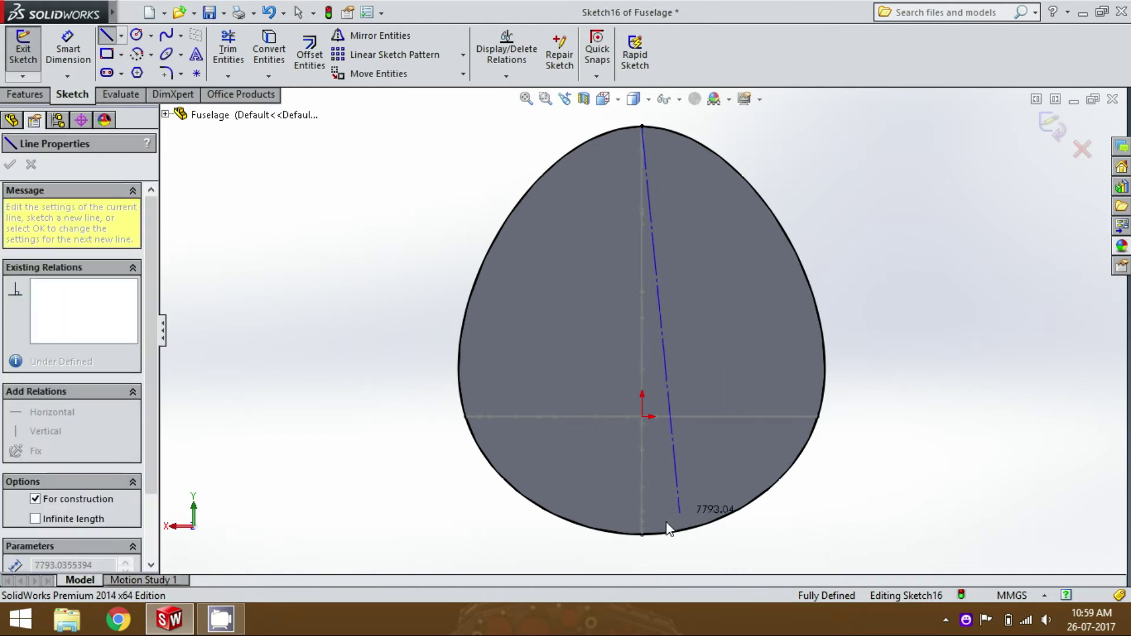
click(642, 534)
key(Escape)
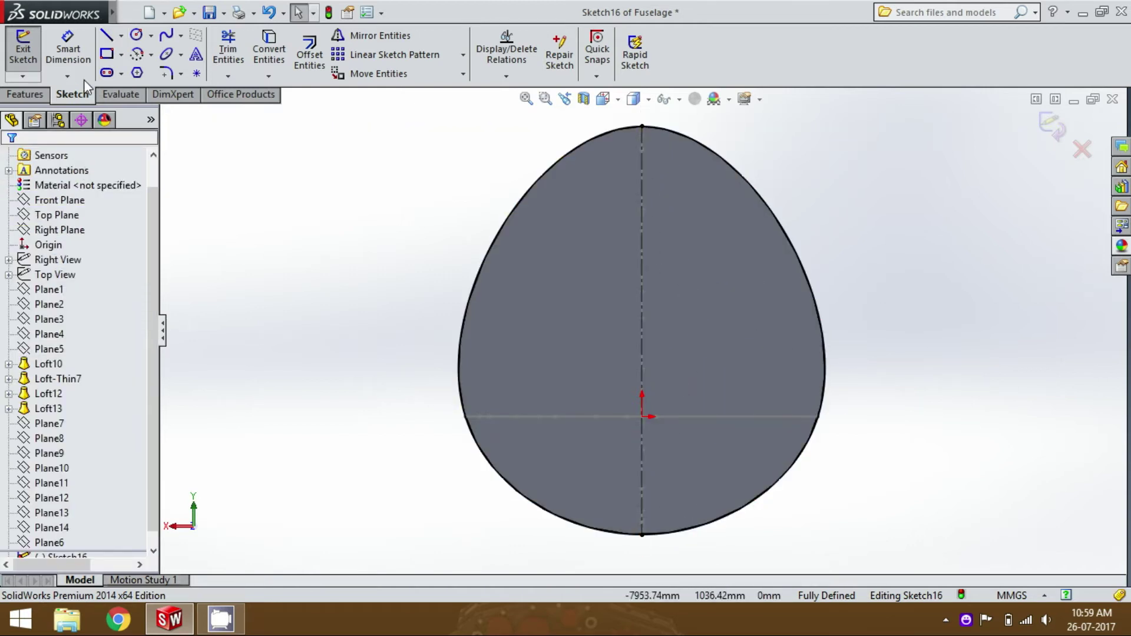
Draw a horizontal centerline from the profile's left side to the origin.
click(121, 36)
click(141, 70)
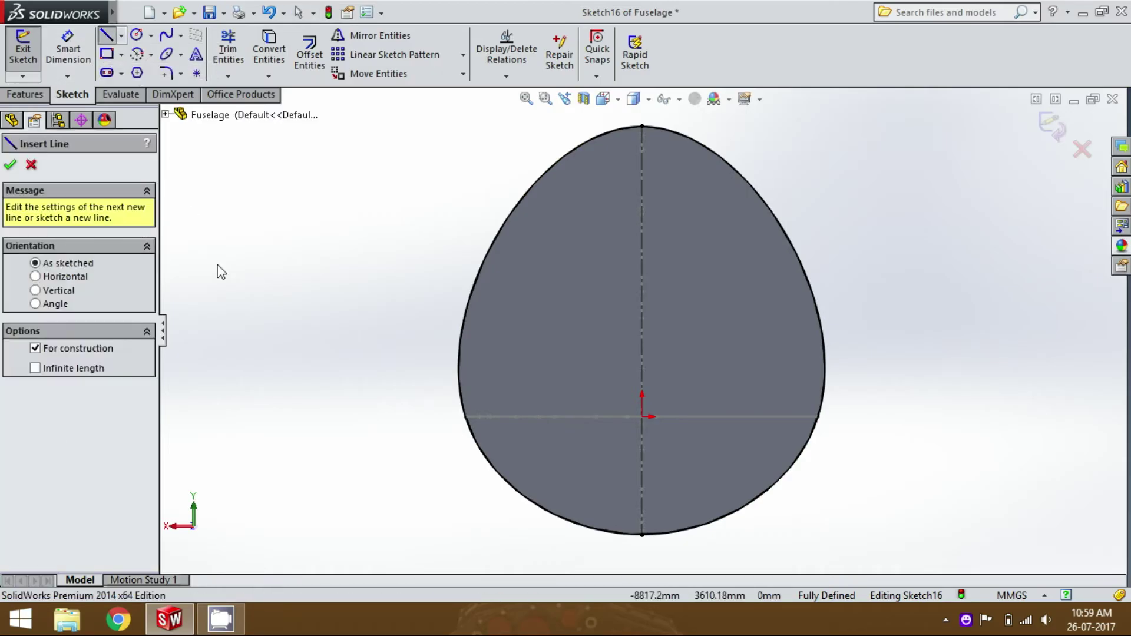
click(465, 417)
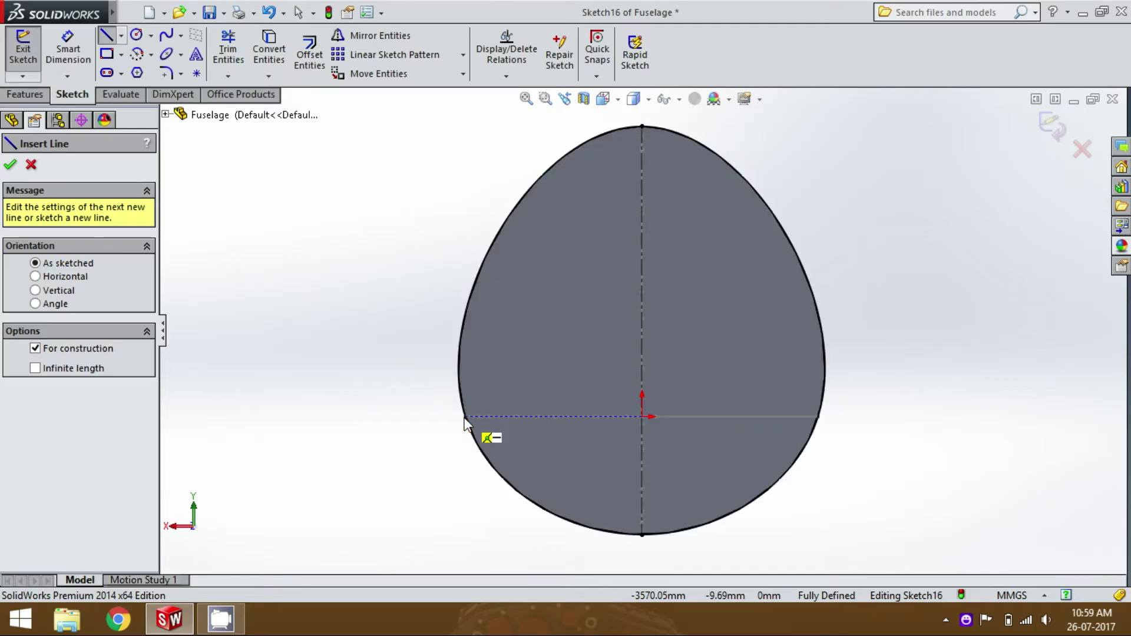
click(643, 416)
key(Escape)
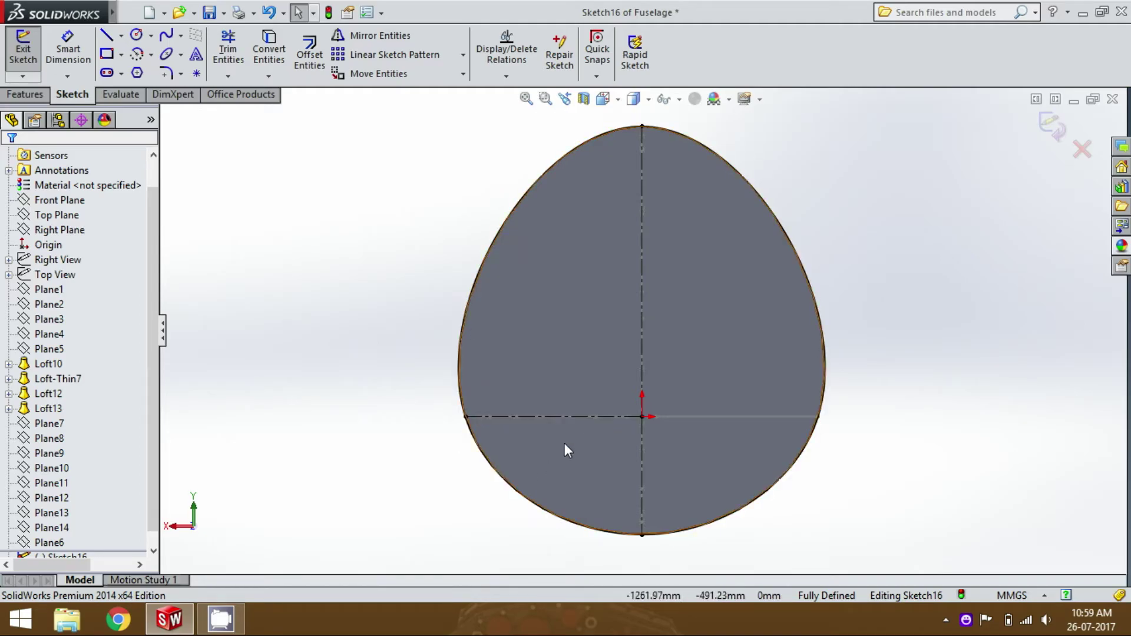
Dimension the profile's full height between its top and bottom points as a driven dimension.
click(68, 50)
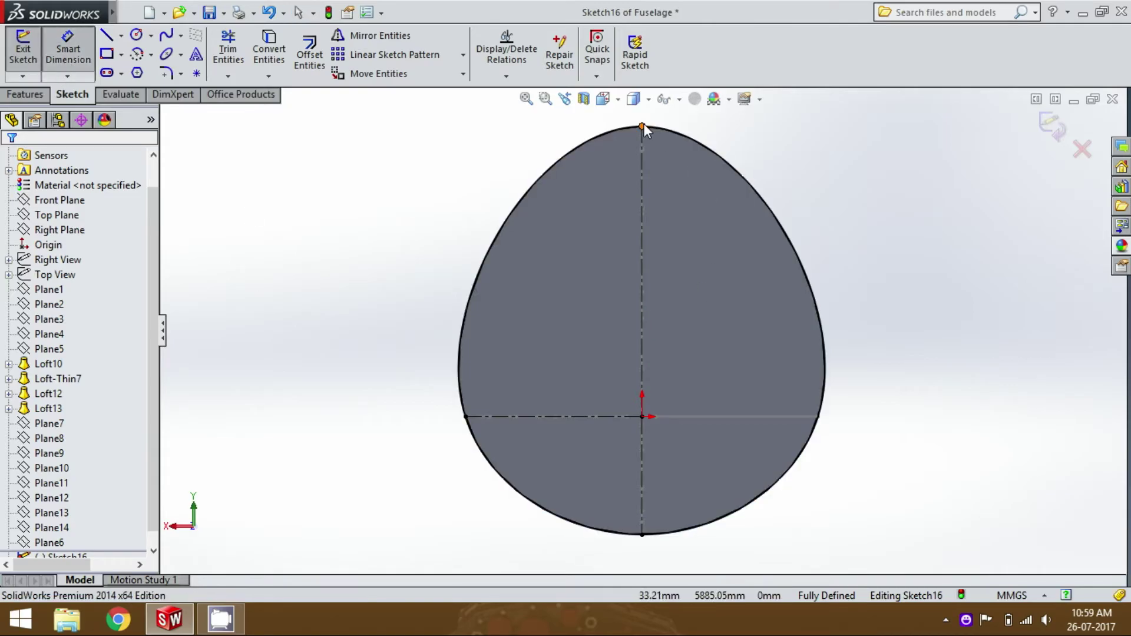
click(642, 124)
click(642, 535)
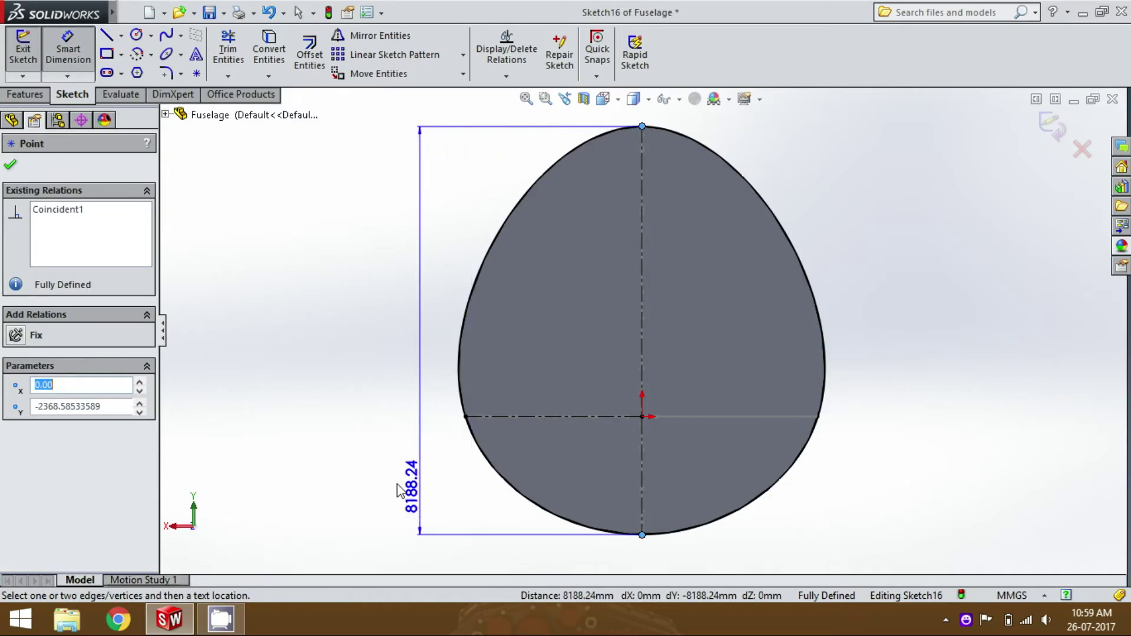
click(335, 474)
click(662, 303)
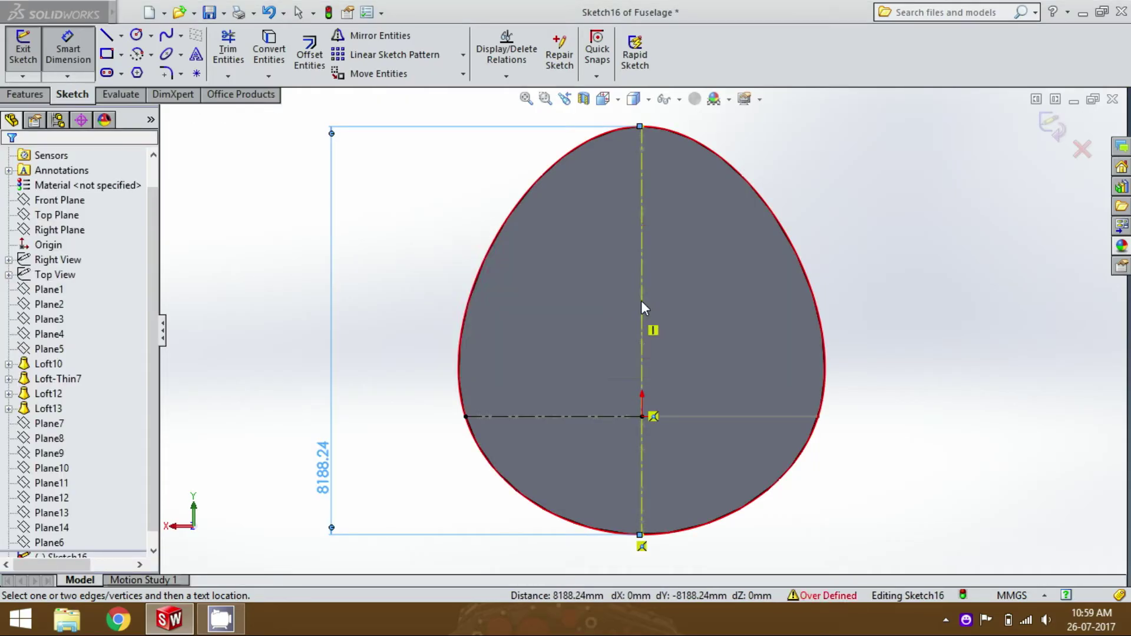
click(255, 290)
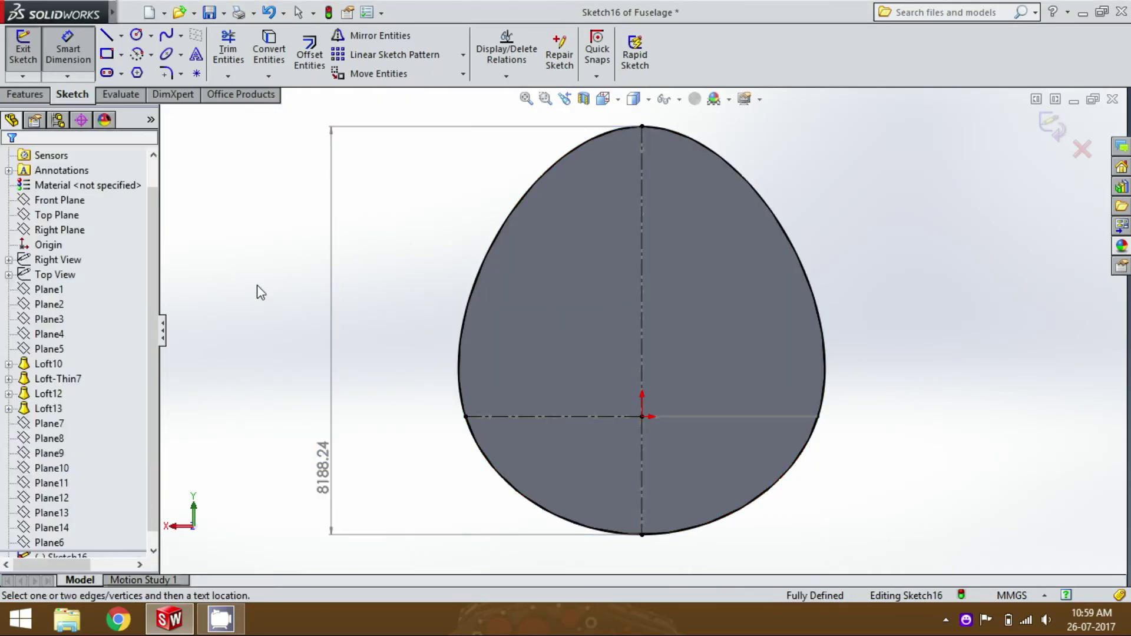
Add a driven dimension for the distance from the horizontal centerline to the profile's lowest point.
click(624, 416)
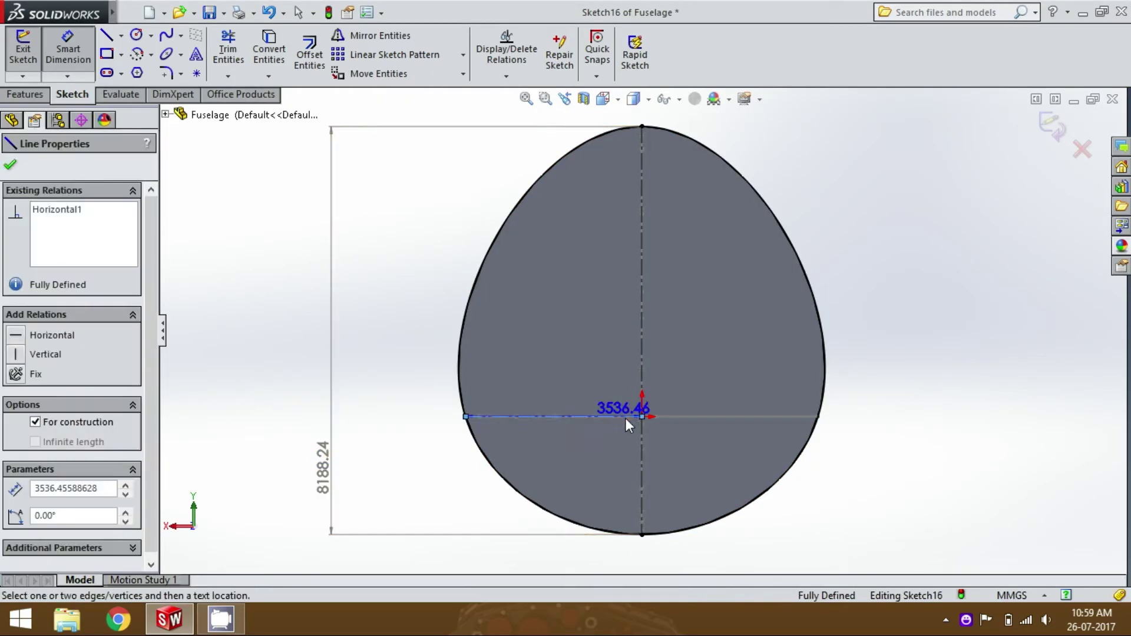
click(642, 534)
click(399, 488)
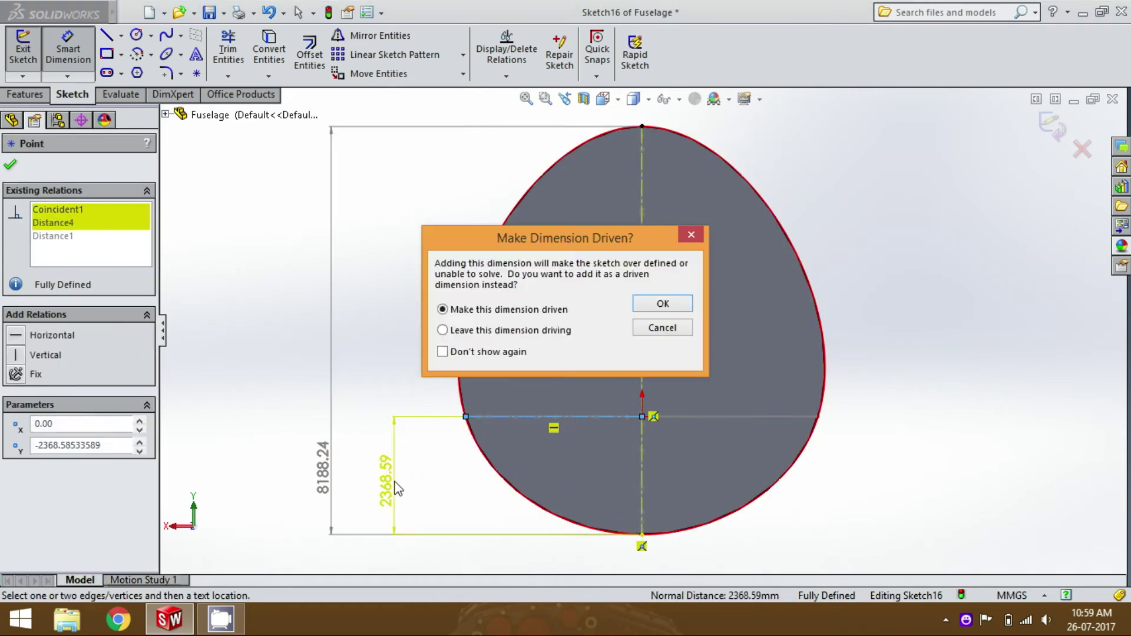
click(637, 305)
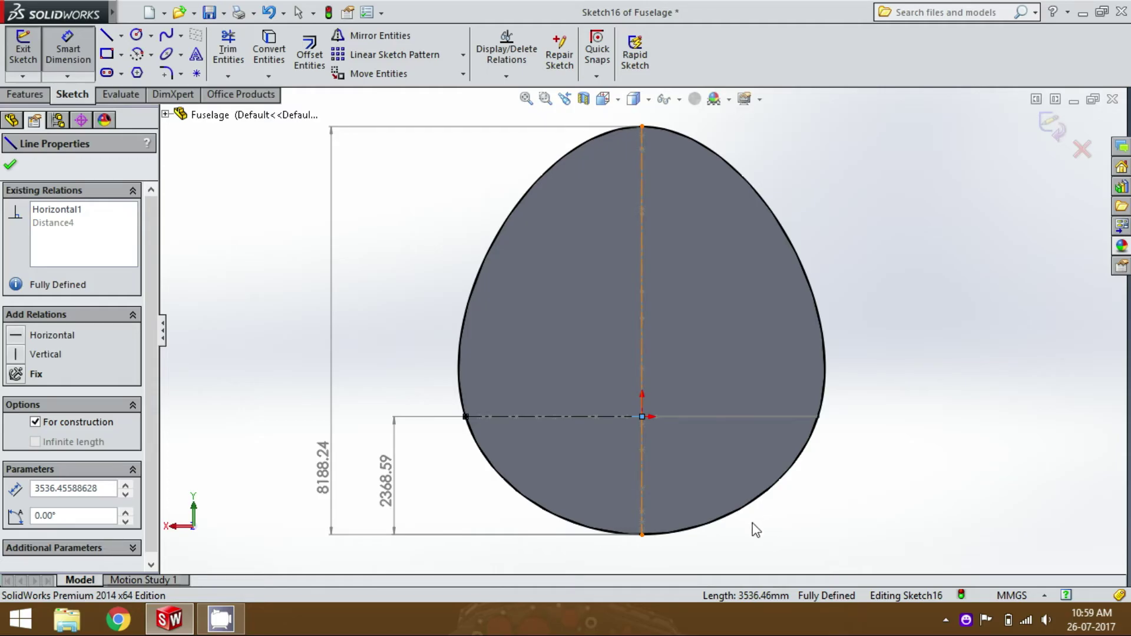
click(331, 458)
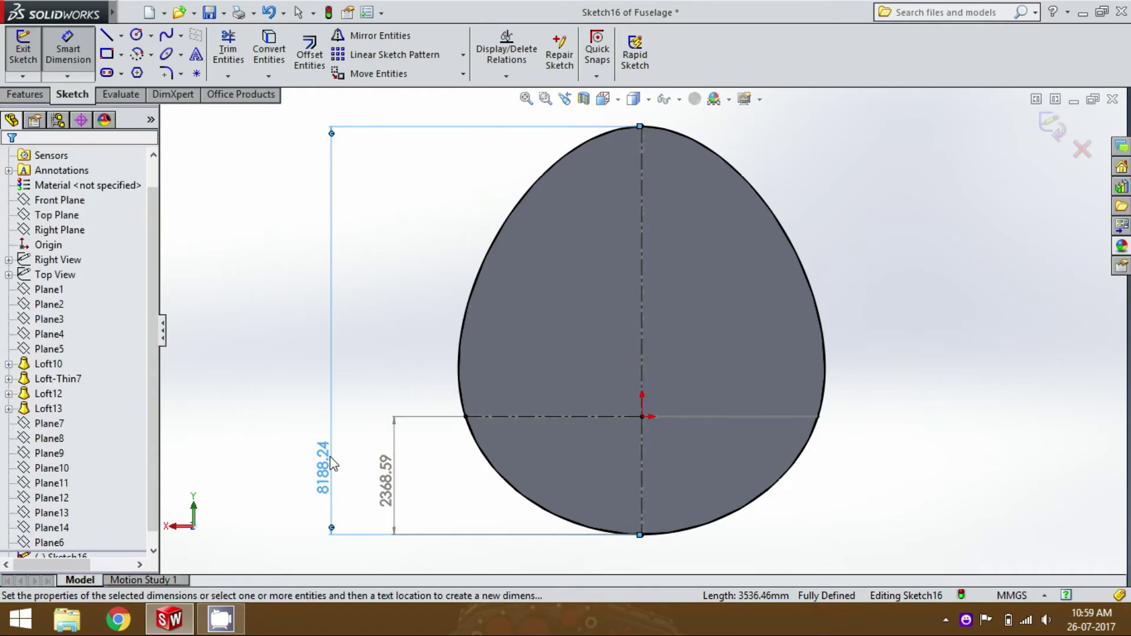
click(383, 480)
click(997, 473)
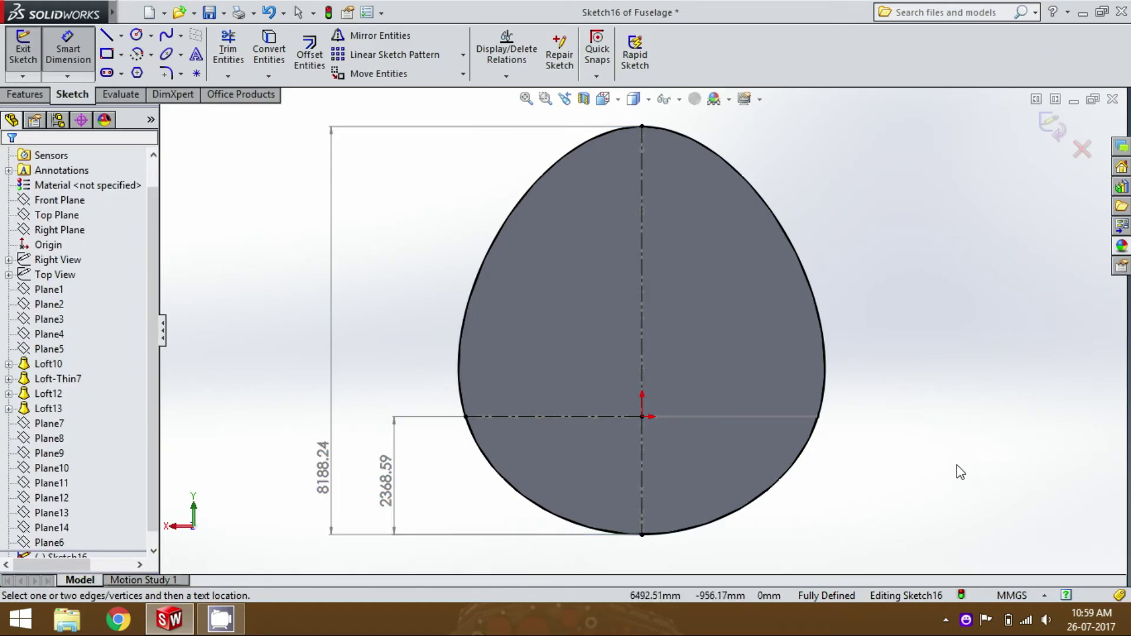
click(465, 416)
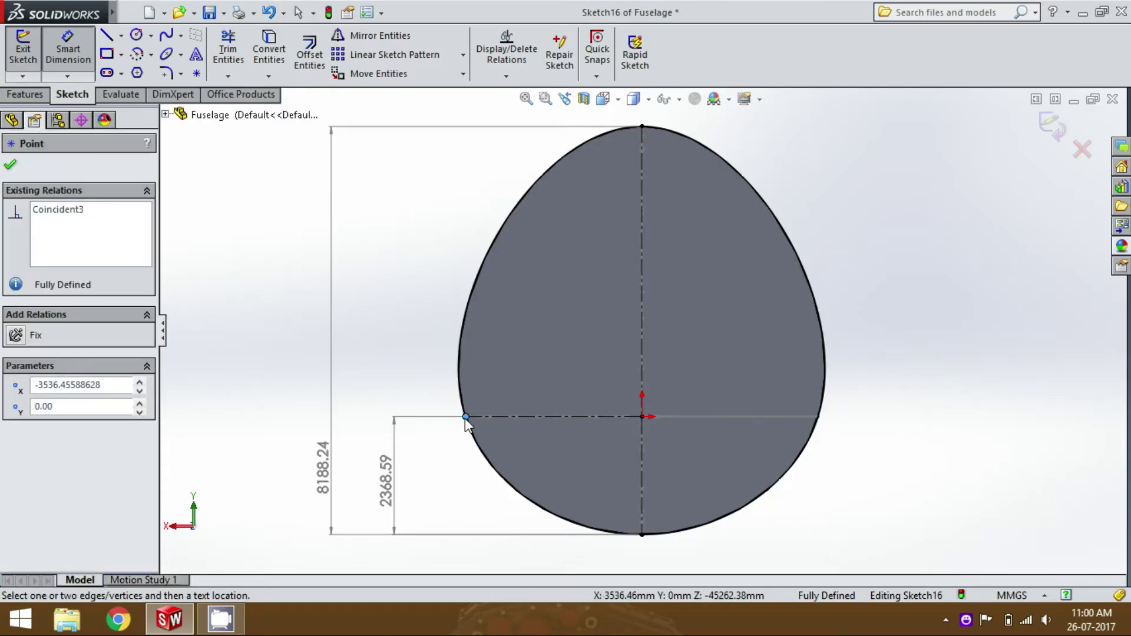
scroll(591, 461, up, 4)
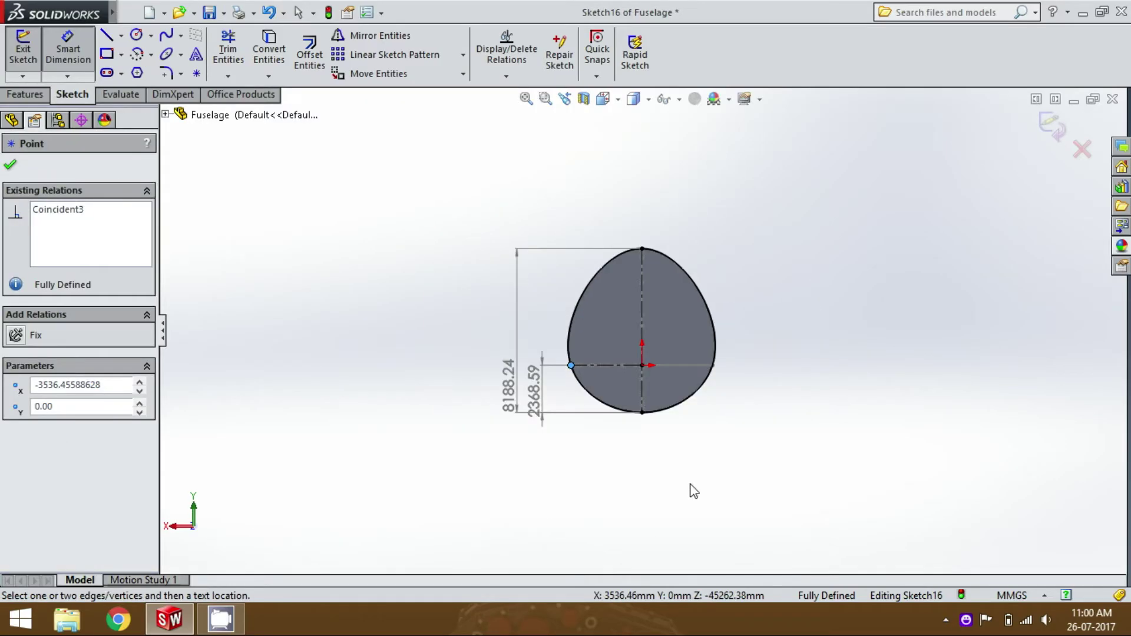
scroll(583, 391, down, 2)
click(576, 391)
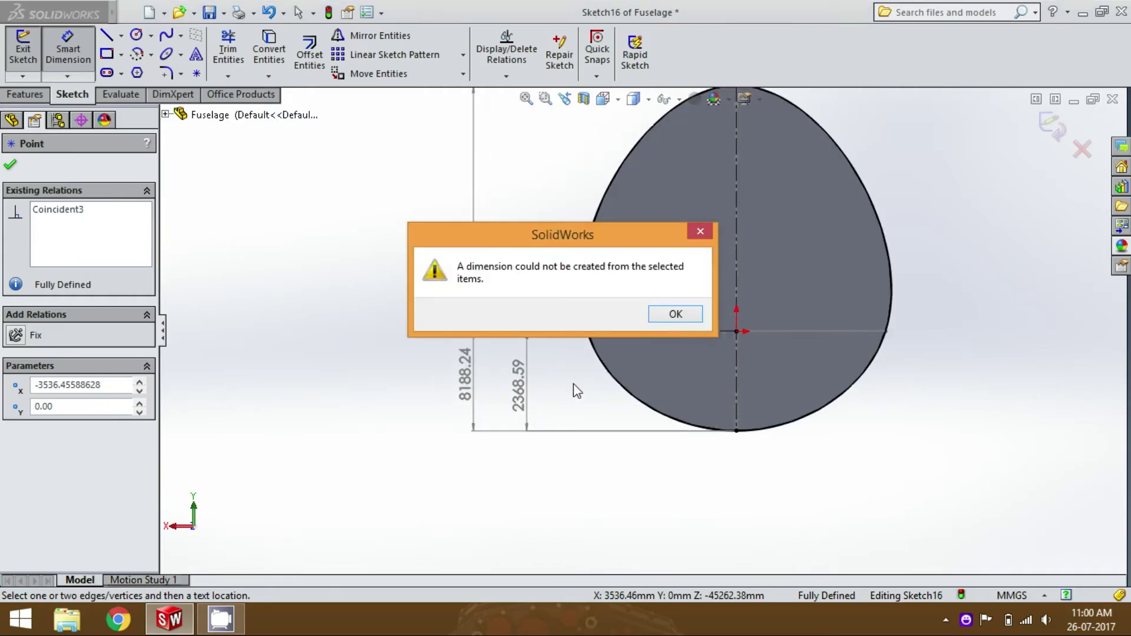
click(686, 313)
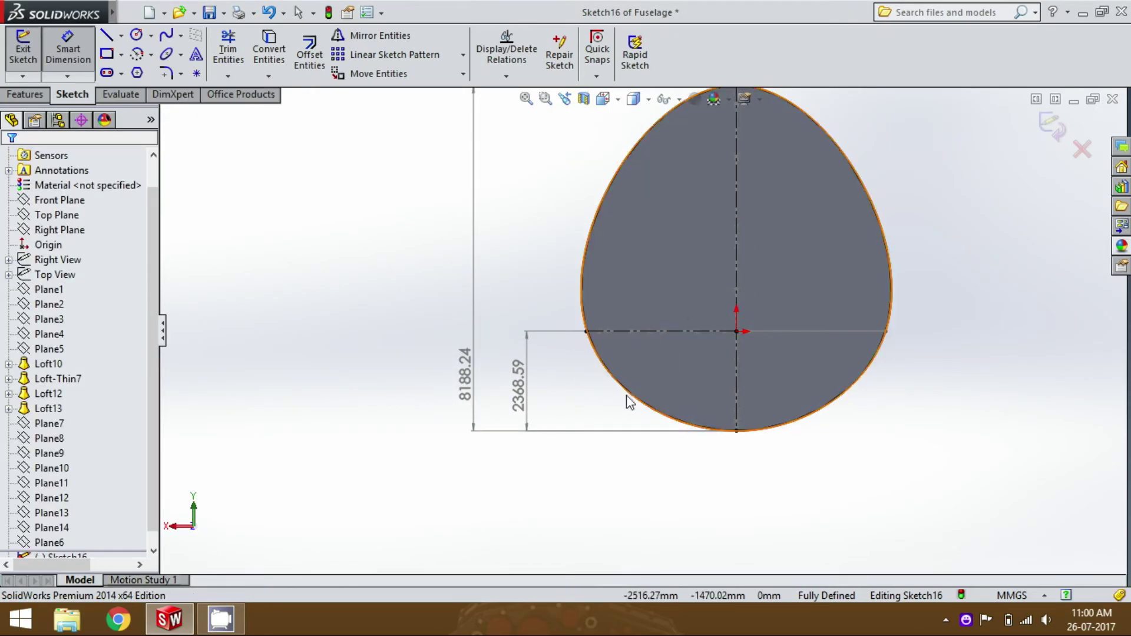
Check the full-height and lower-height driven dimensions of the rear-face profile.
key(f)
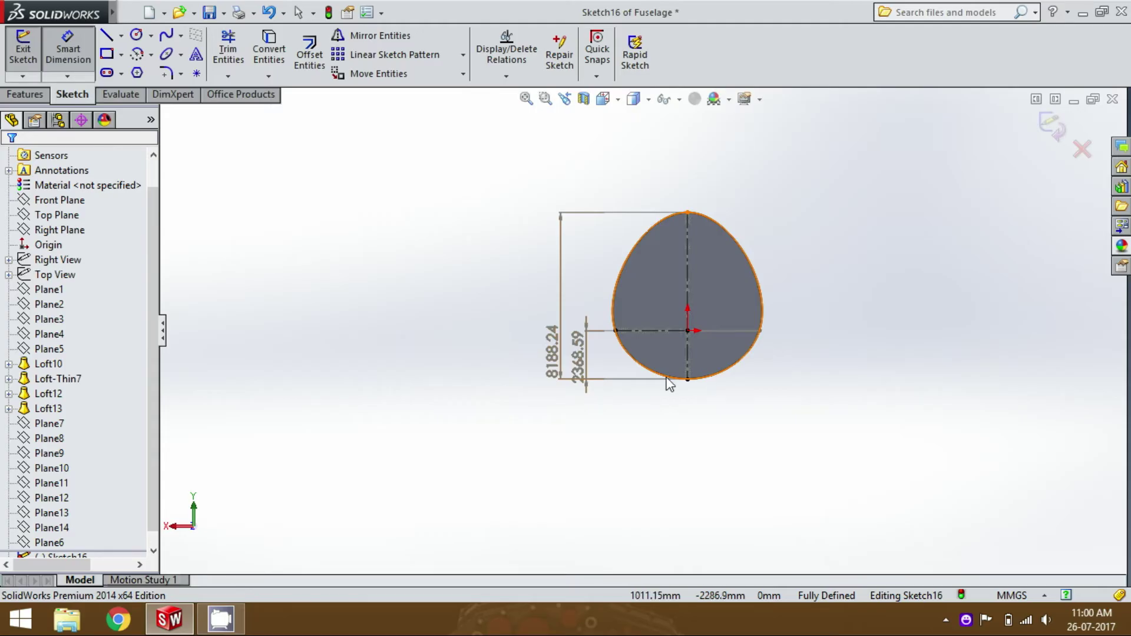
click(584, 356)
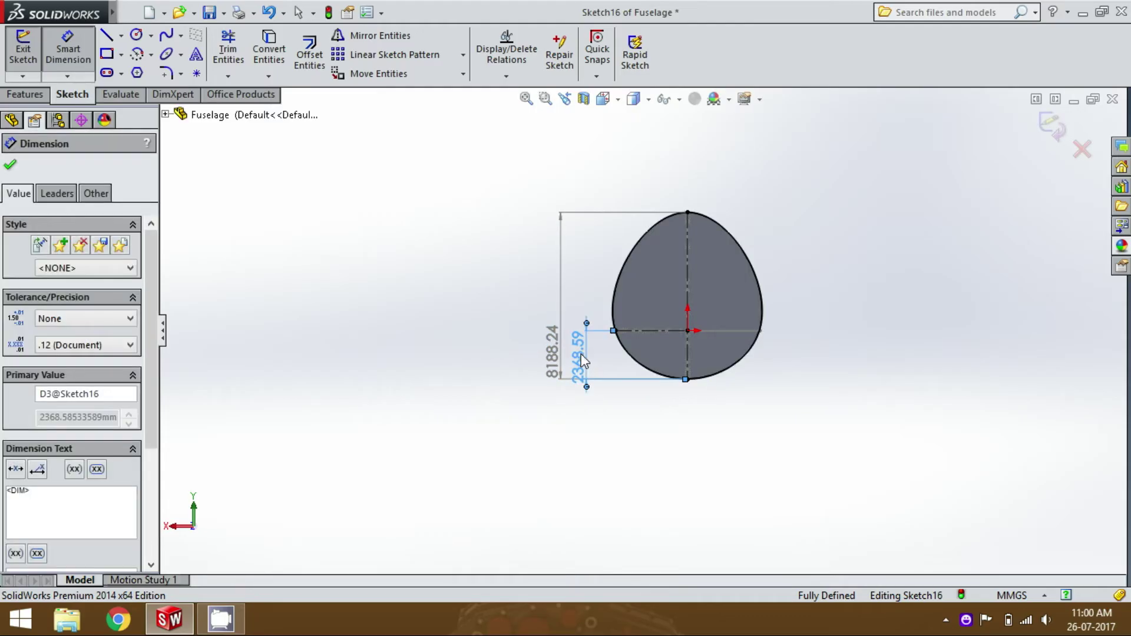
click(557, 351)
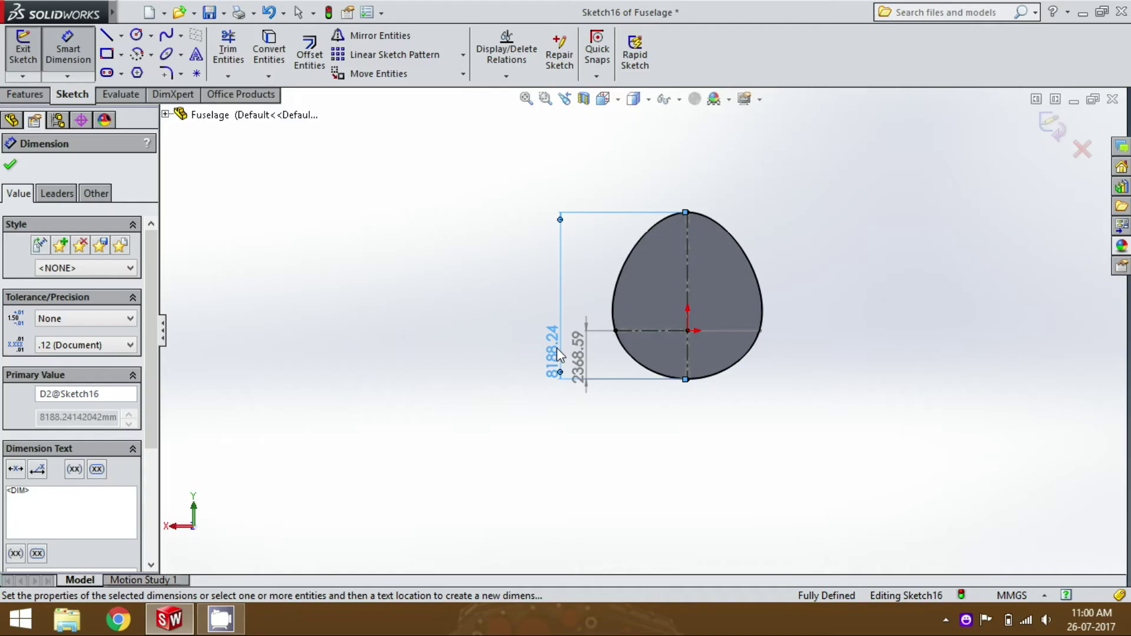
click(780, 463)
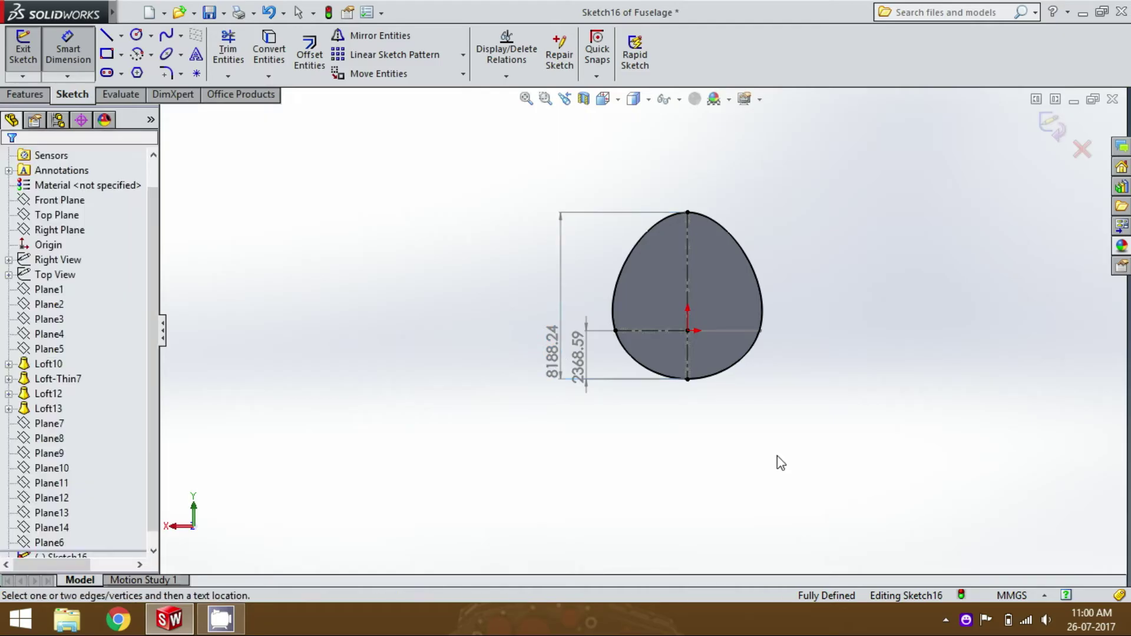
Find and open Windows Calculator, and place it over the SolidWorks sketch so both height dimensions stay readable.
key(super+d)
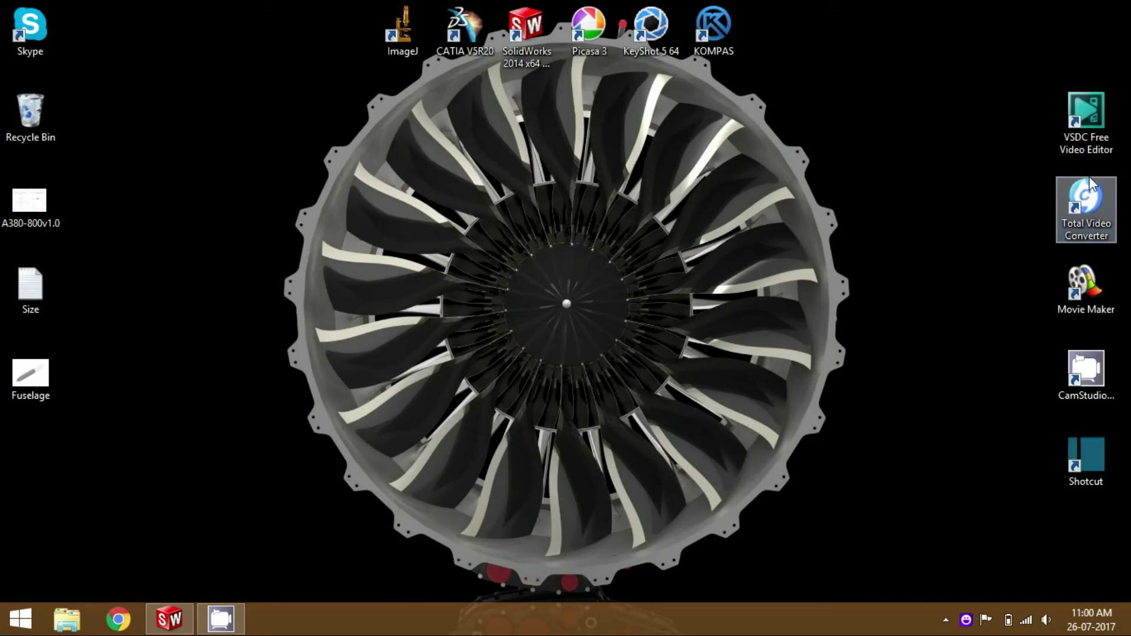
mouse_move(1126, 6)
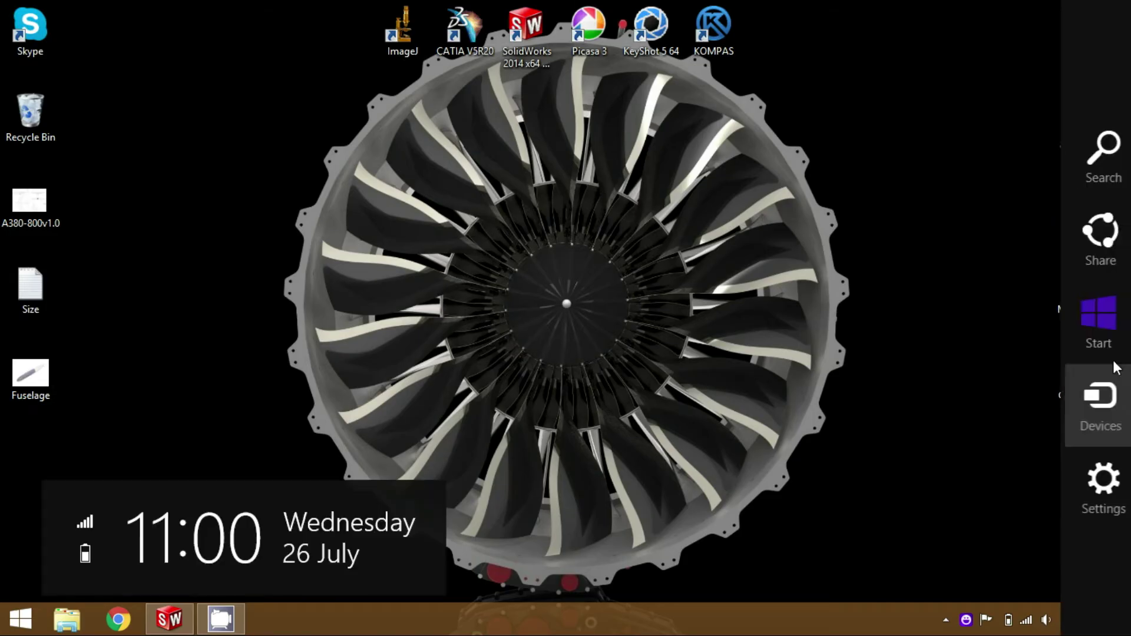
click(1097, 157)
text(calc)
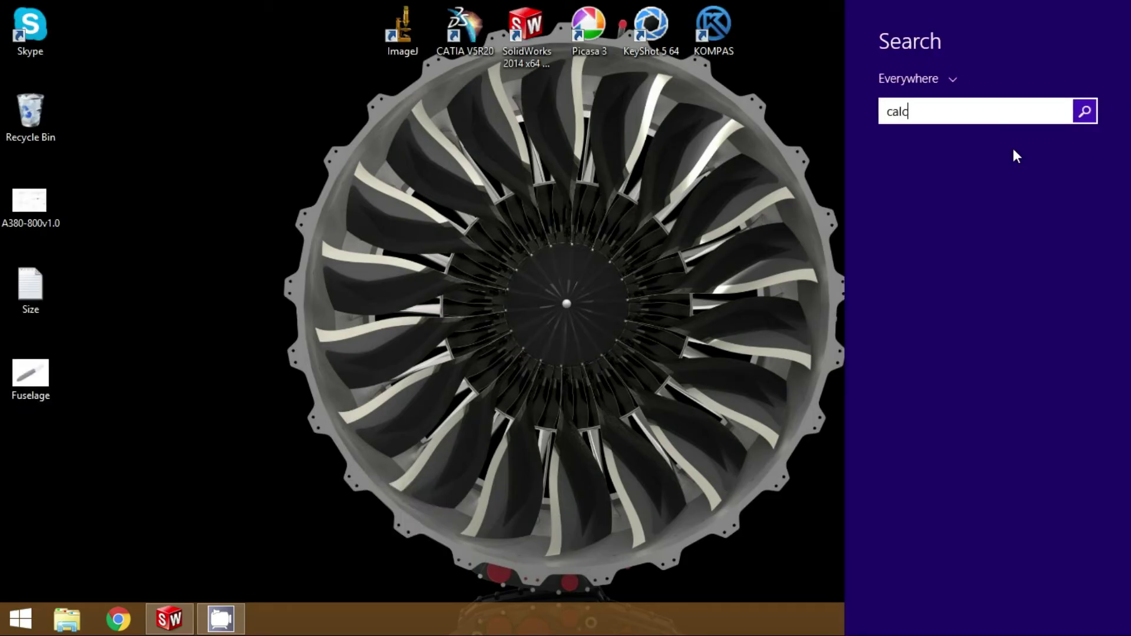
key(Return)
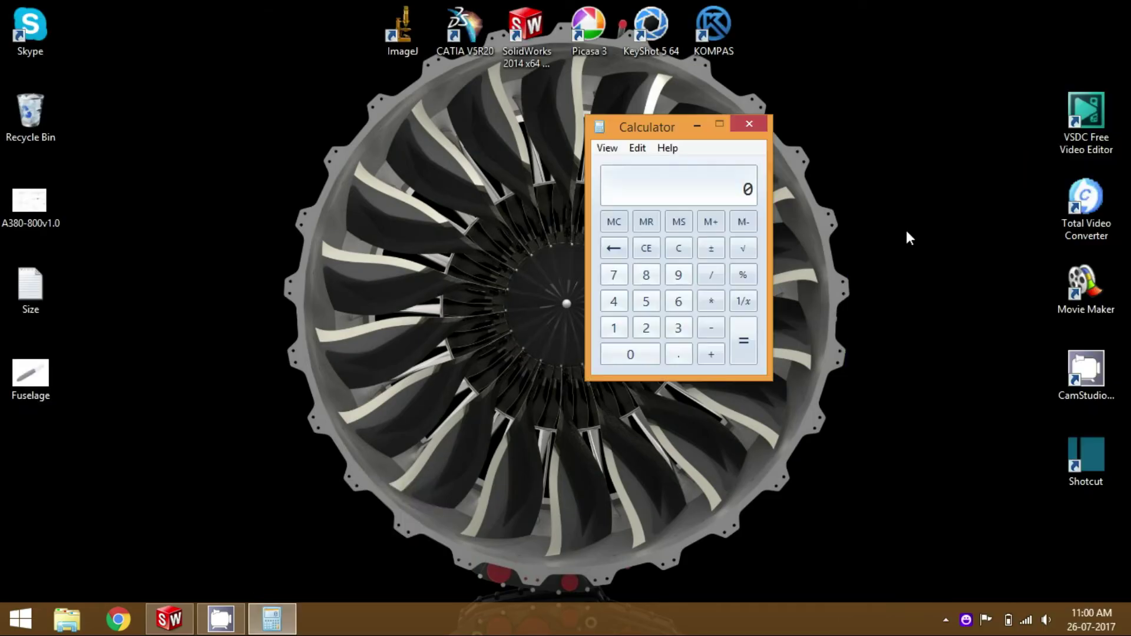
click(223, 622)
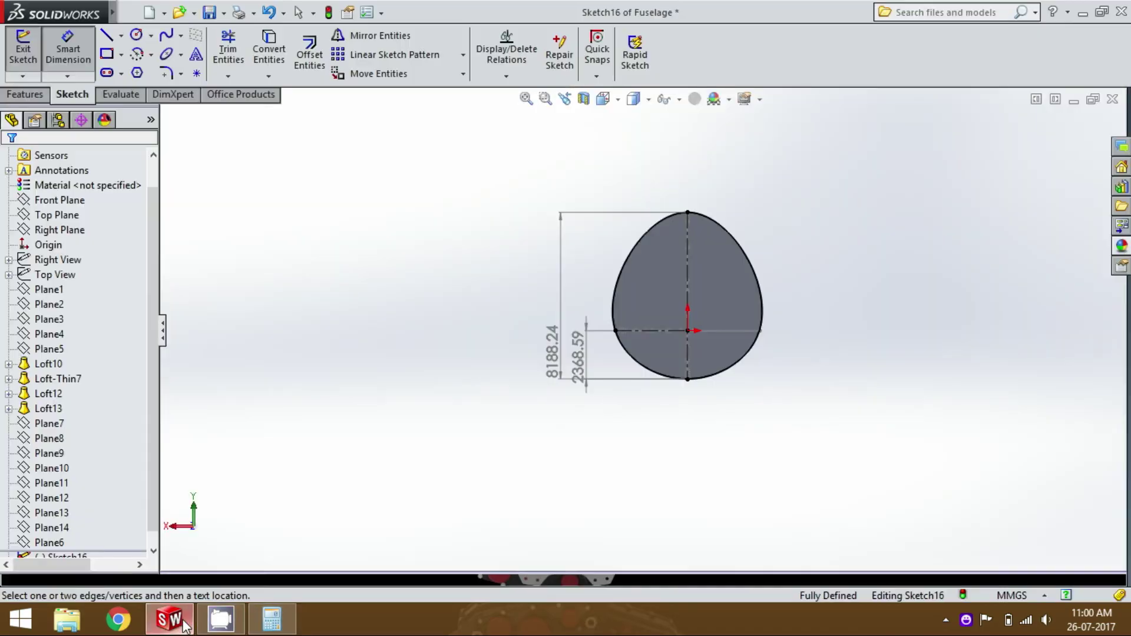
click(271, 619)
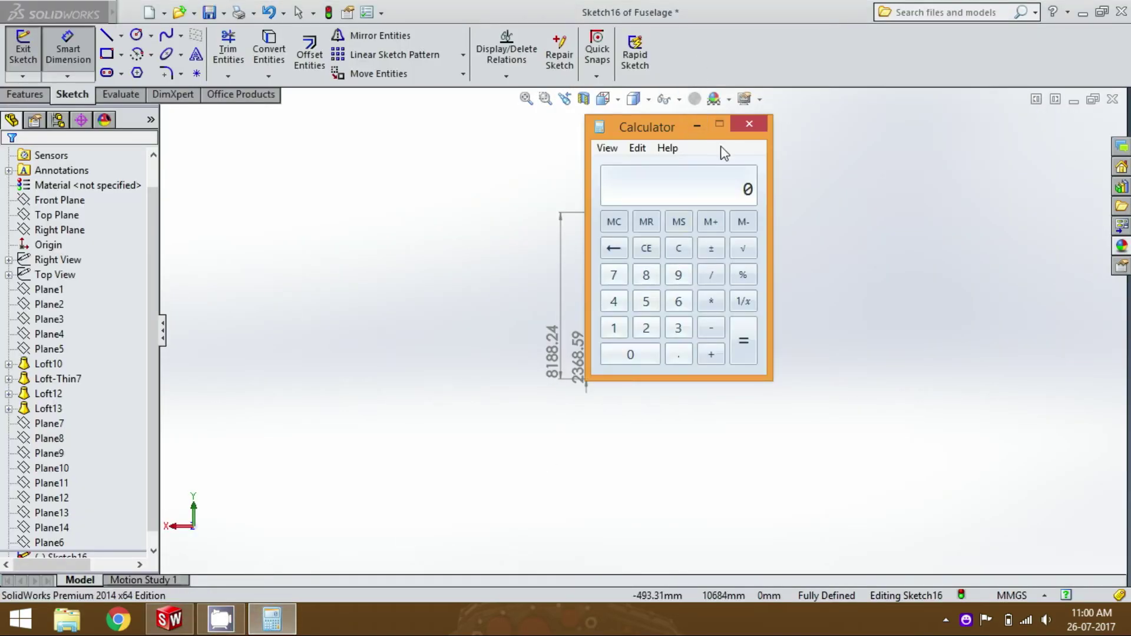
drag(723, 127, 842, 203)
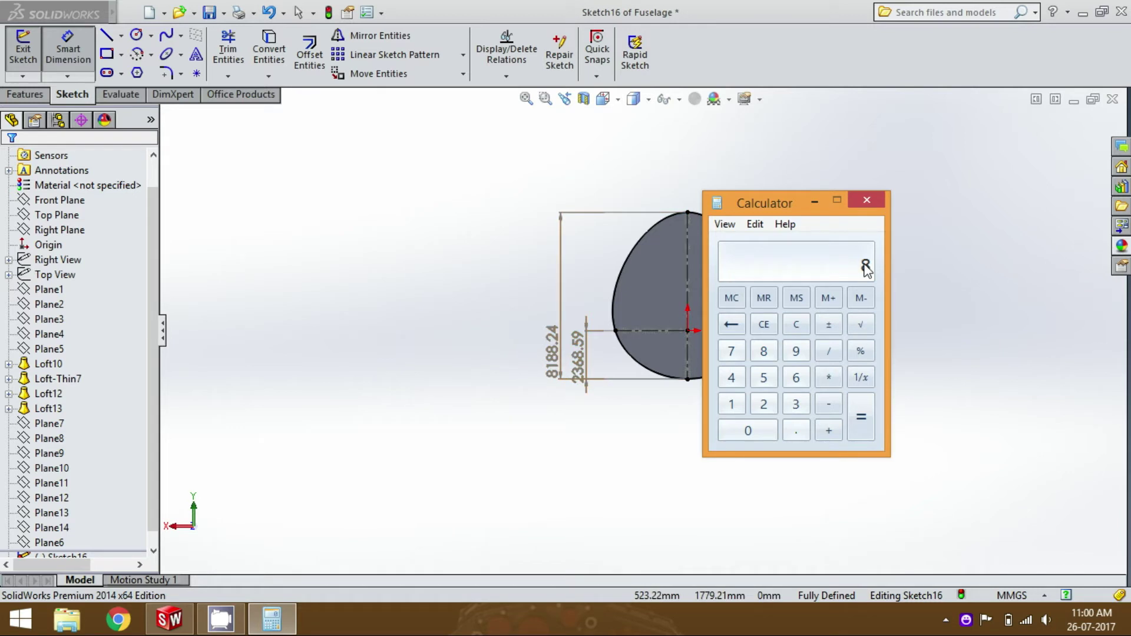
text(8188.24)
click(827, 351)
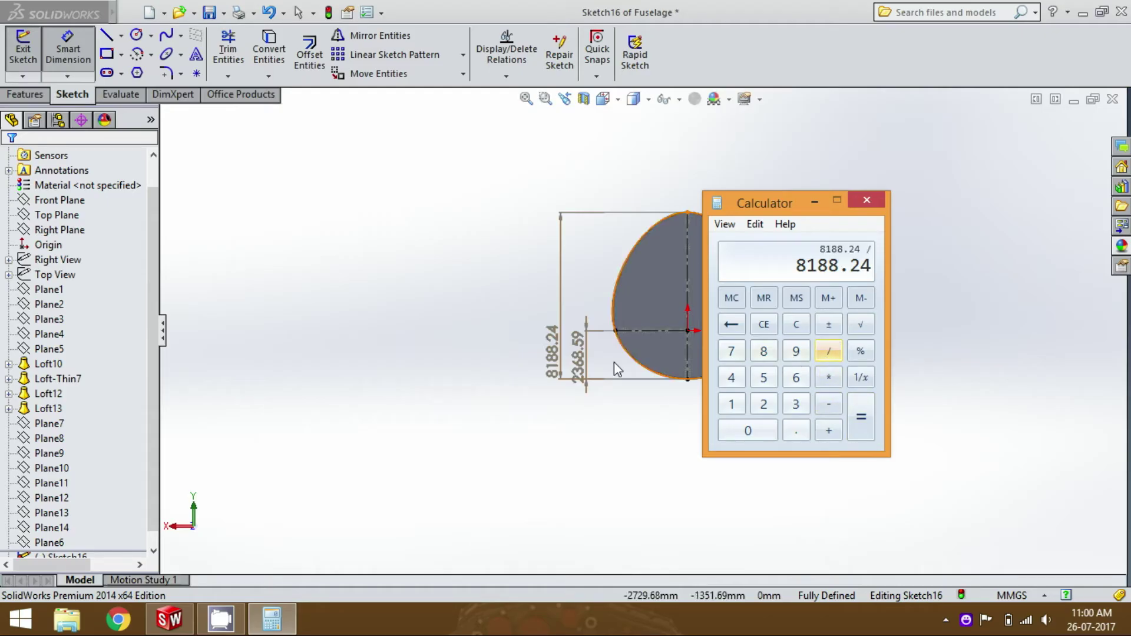
click(795, 324)
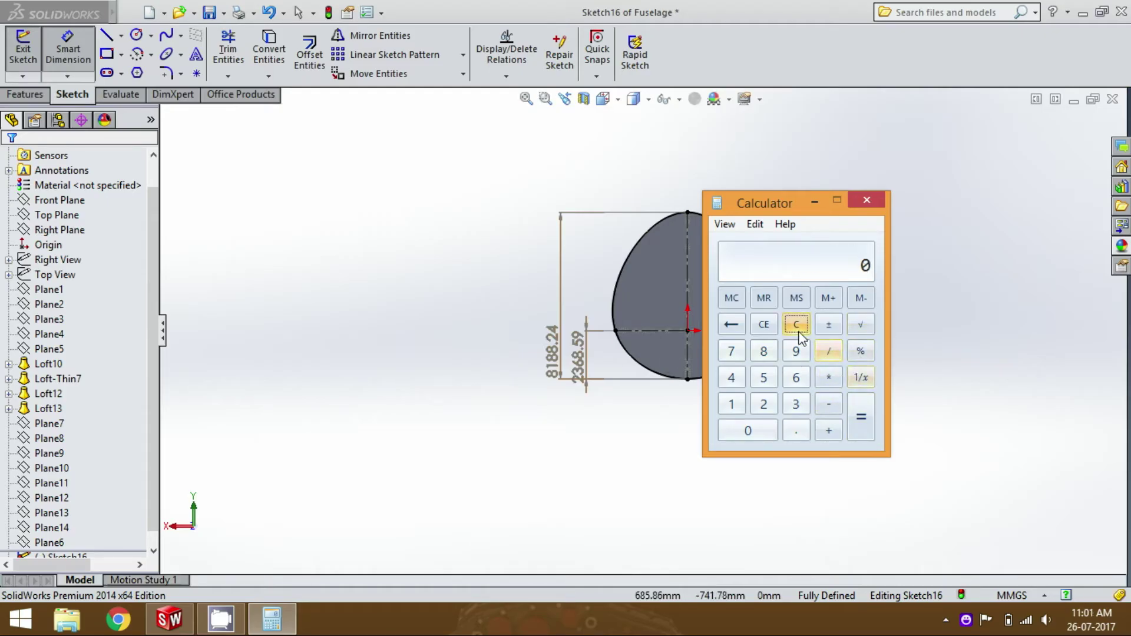
Calculate the lower-height proportion of the rear-face profile by dividing 2368.59 by 8188.24 in the calculator.
click(552, 352)
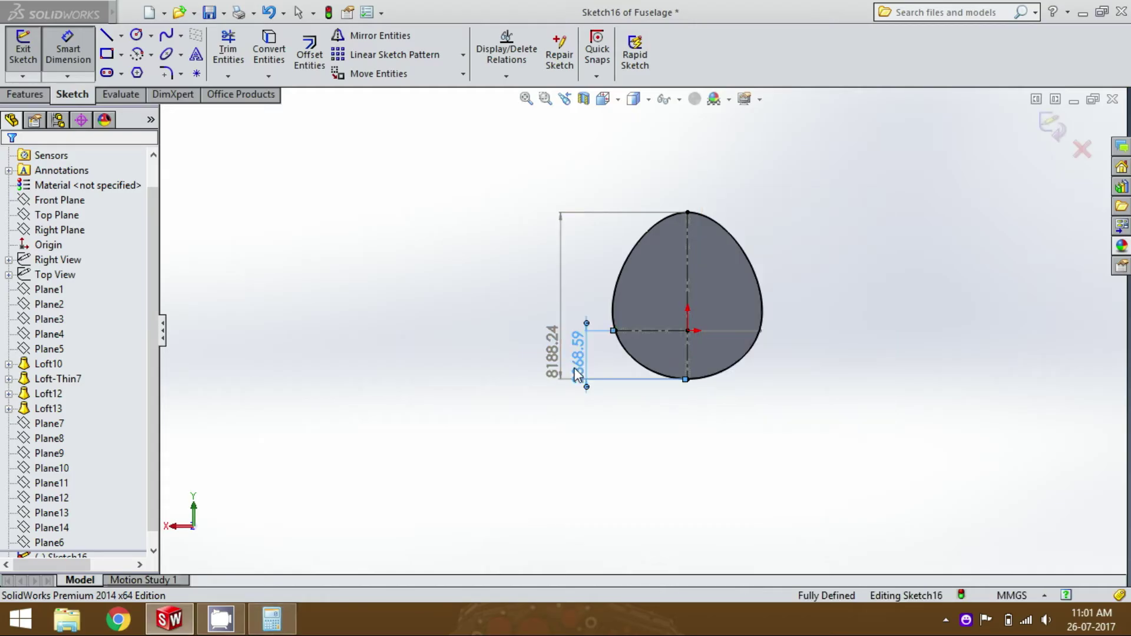
click(272, 618)
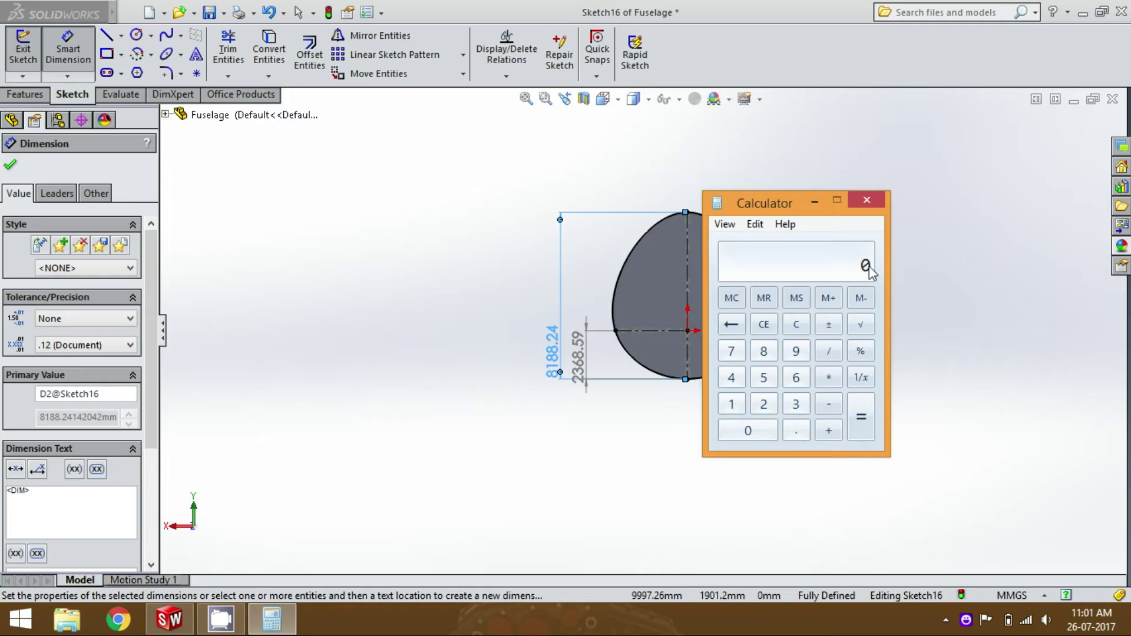
text(2)
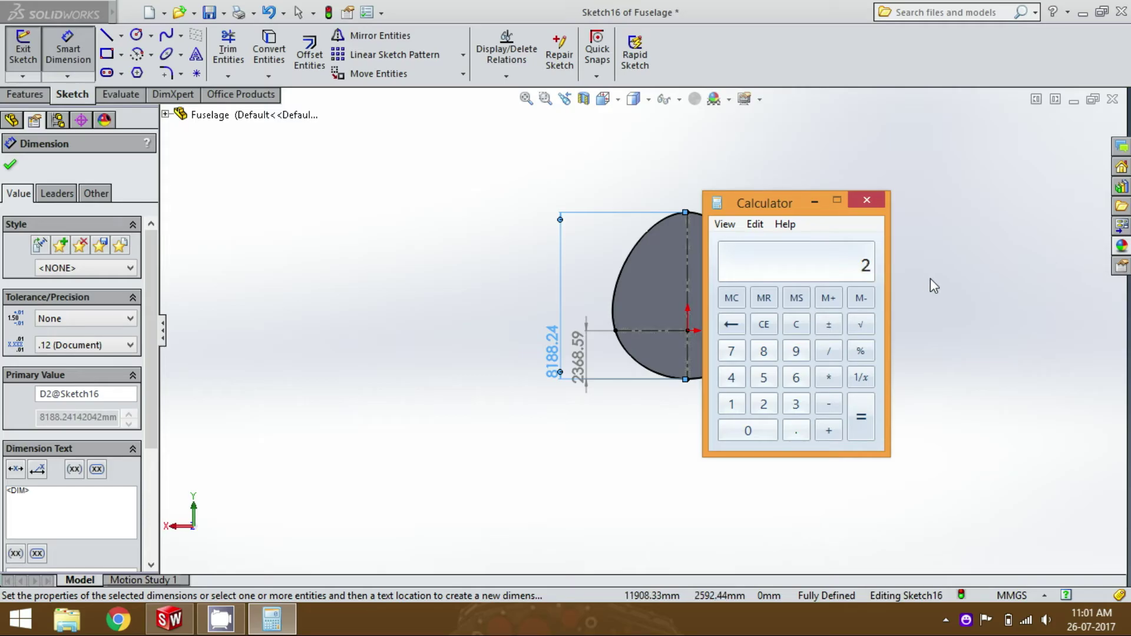
text(368.59 / )
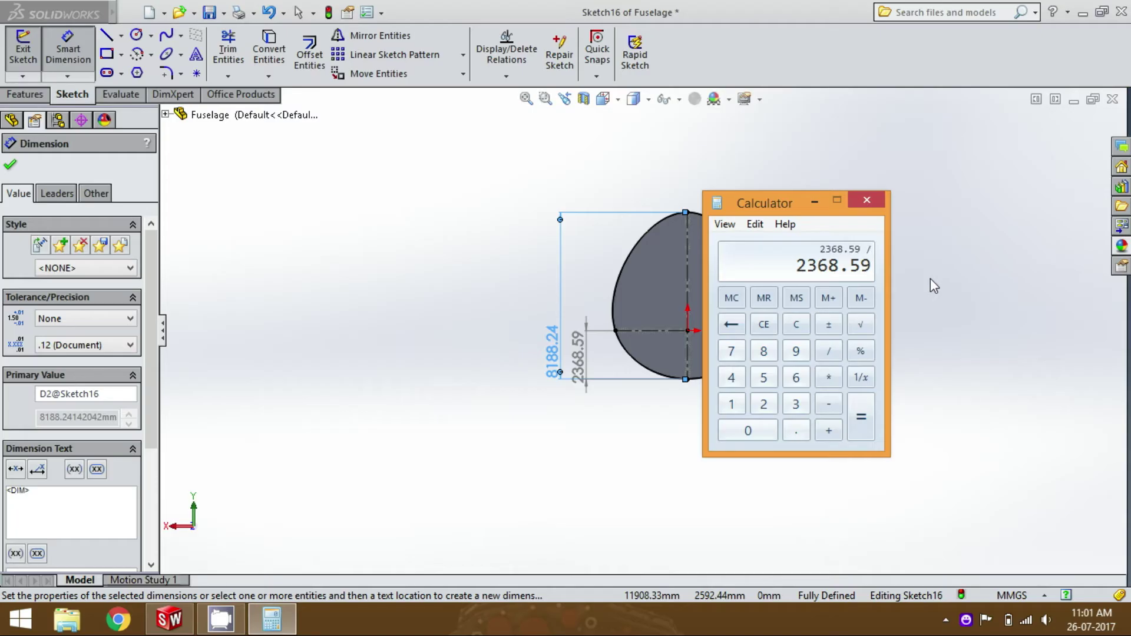
text(81880)
key(BackSpace)
text(.25)
key(BackSpace)
key(BackSpace)
text(24)
key(Return)
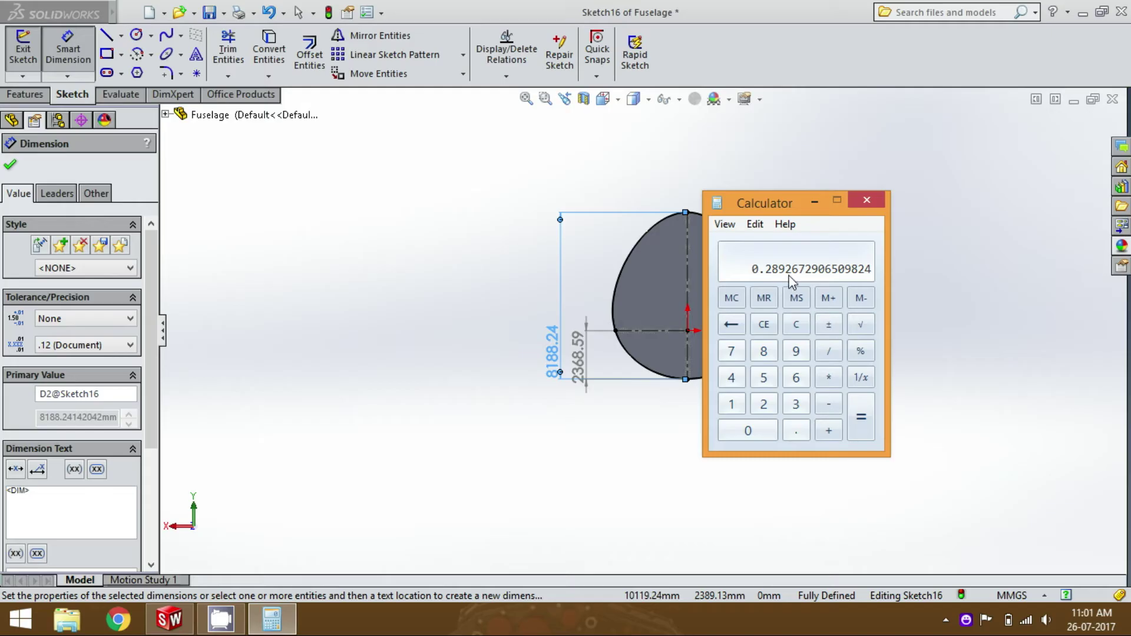
Close the calculator and leave the rear-face profile sketch without keeping it.
click(869, 203)
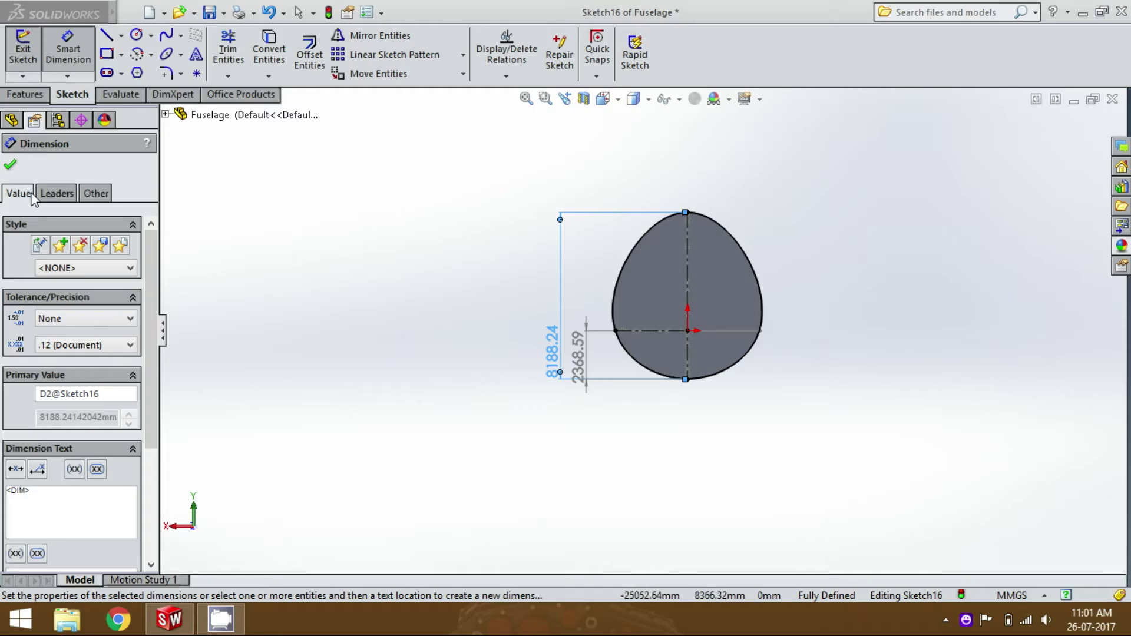
click(10, 164)
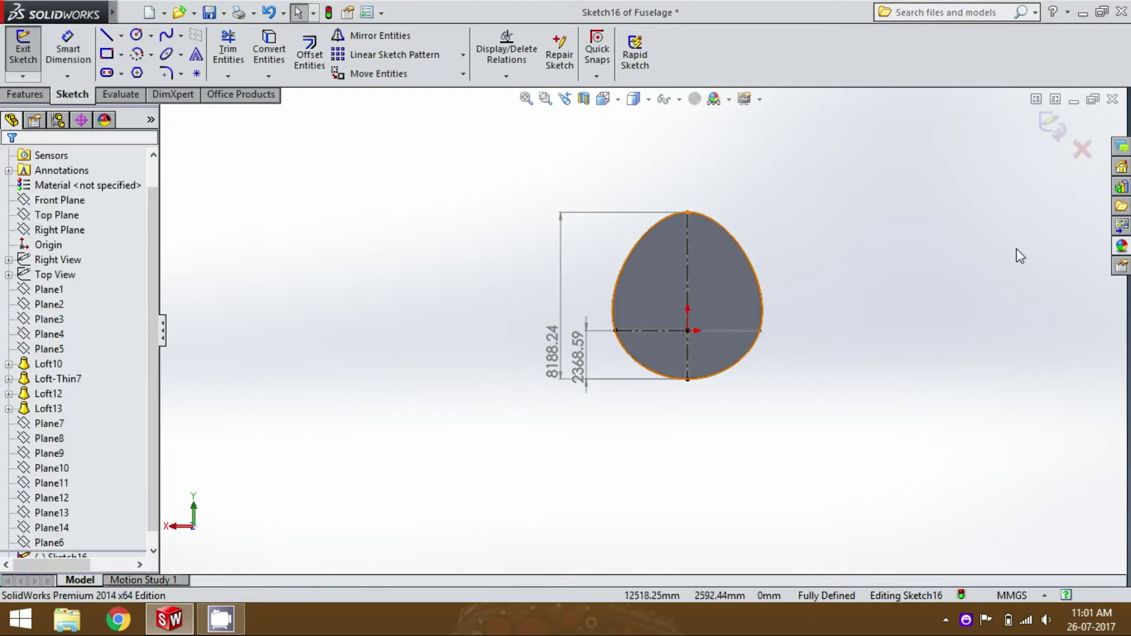
click(1082, 149)
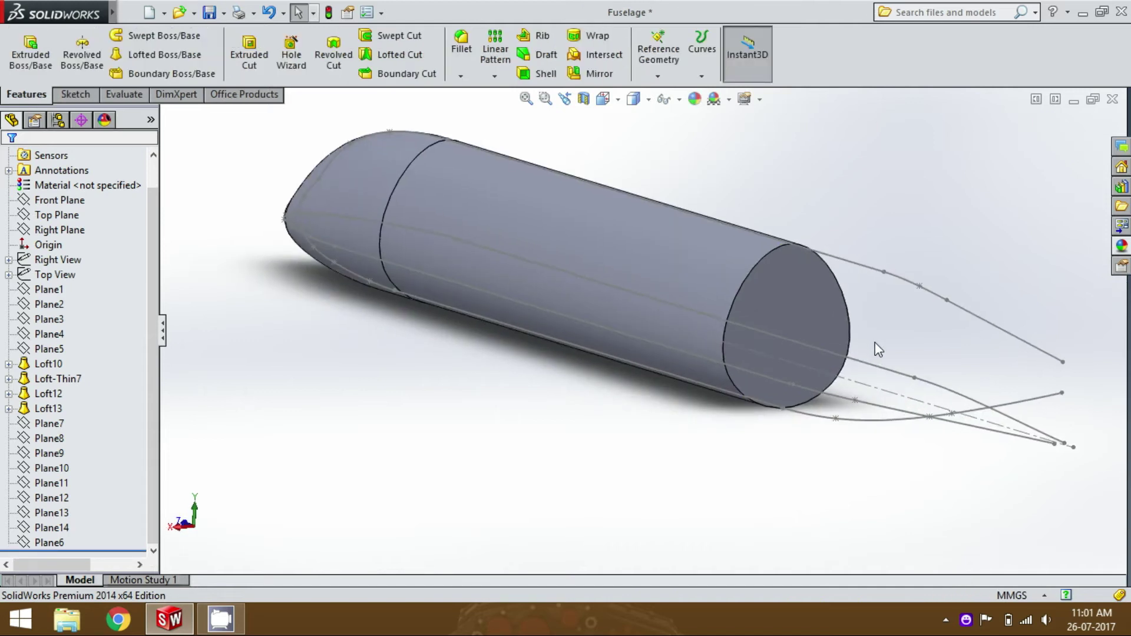
Start a new sketch on Plane7, facing the sketch plane straight on.
click(49, 423)
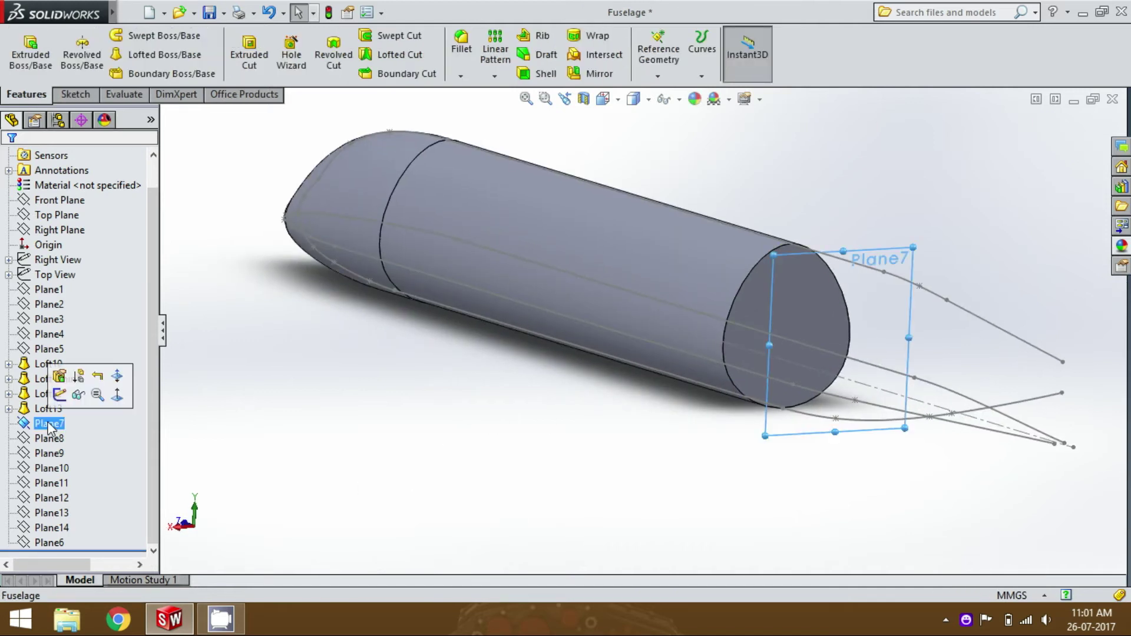
click(59, 394)
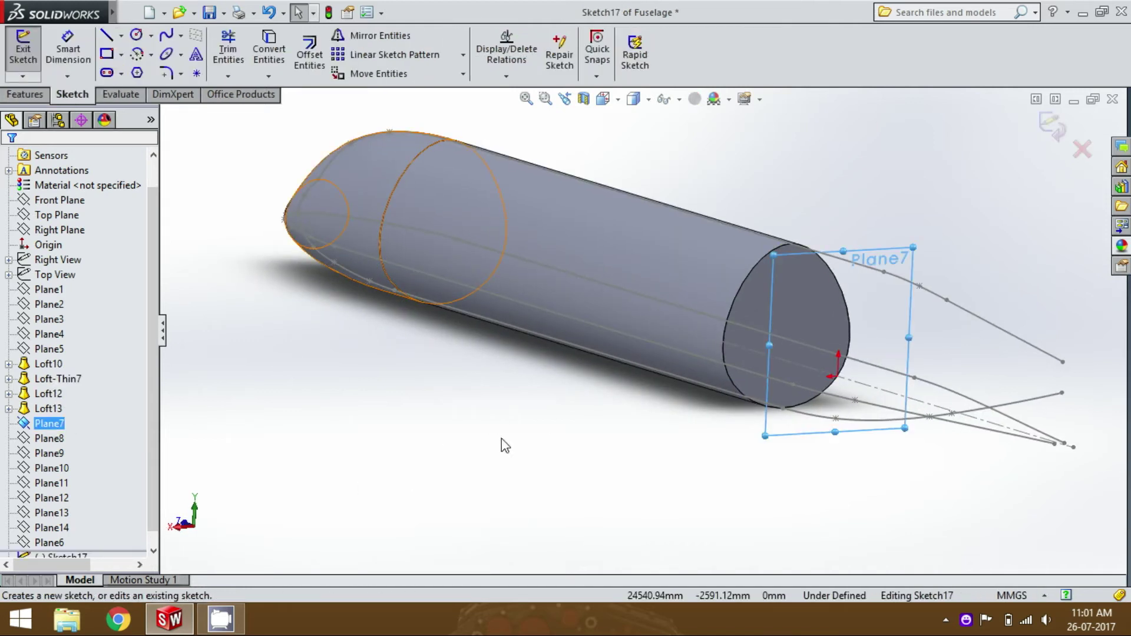
click(48, 423)
ctrl+click(49, 394)
key(Escape)
key(ctrl+8)
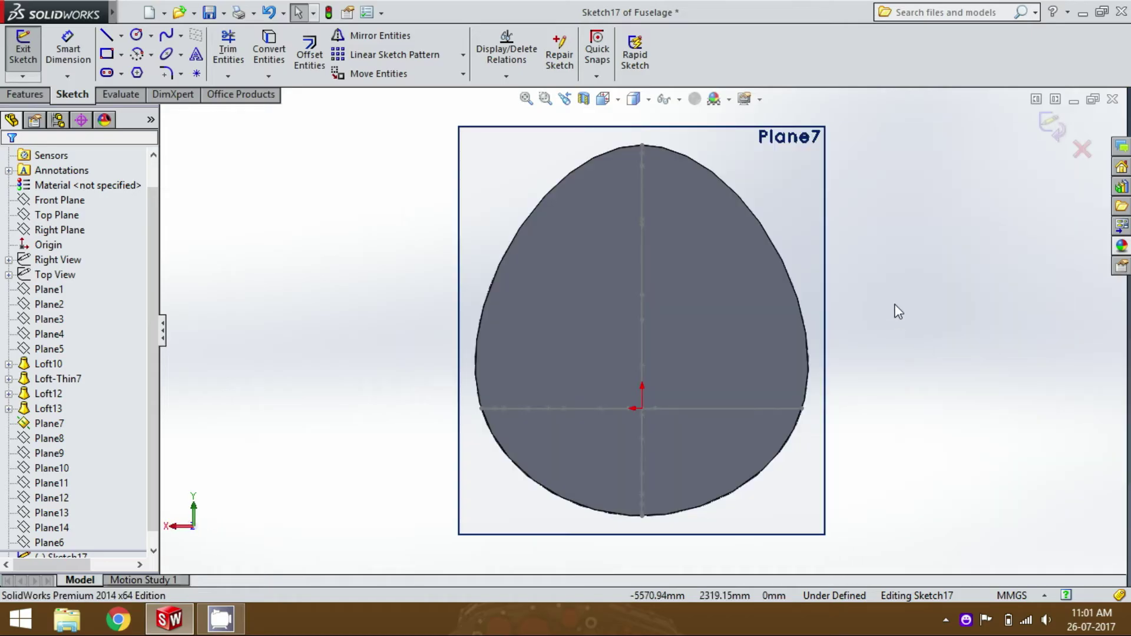
Sketch a closed four-point spline loosely around the fuselage cross-section, with points above, below and at both sides.
click(166, 36)
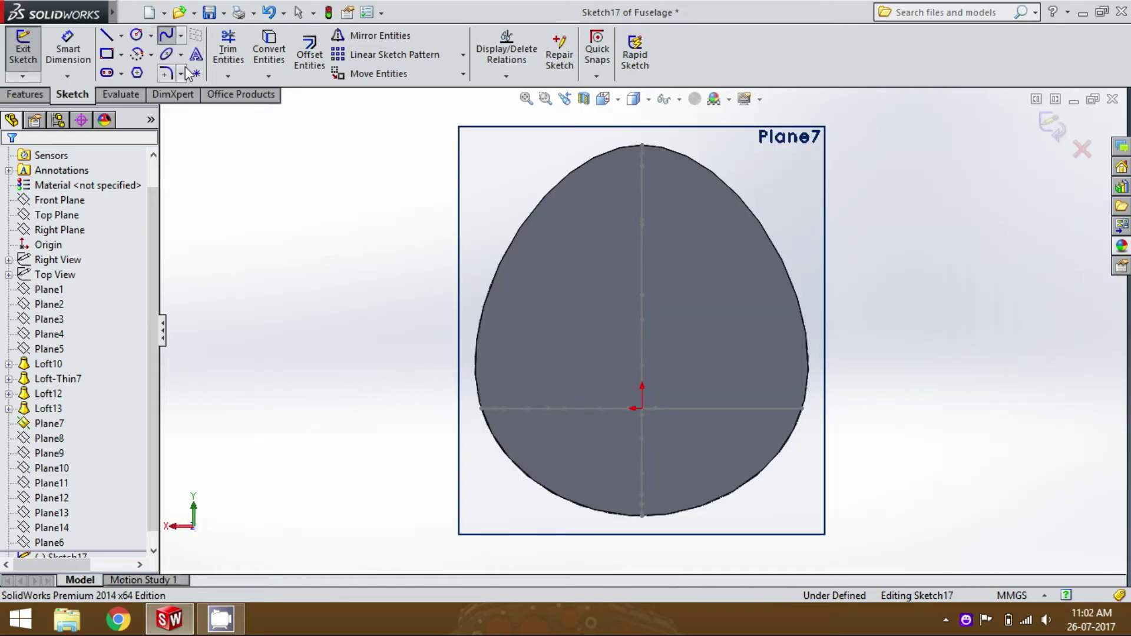
click(181, 35)
key(Escape)
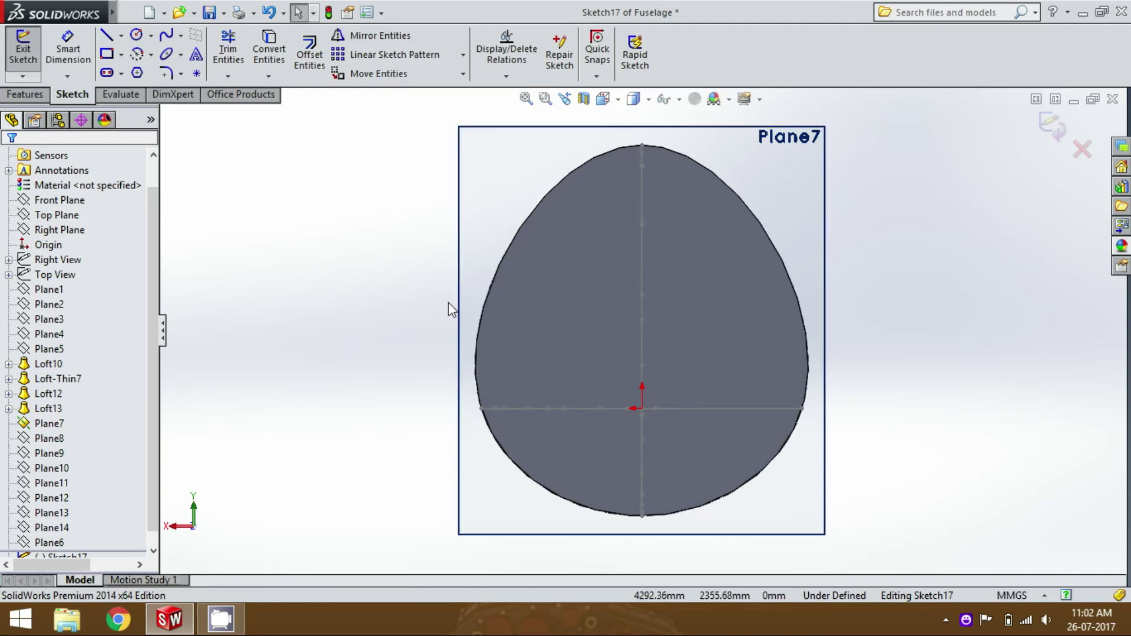
click(166, 35)
click(650, 113)
click(384, 366)
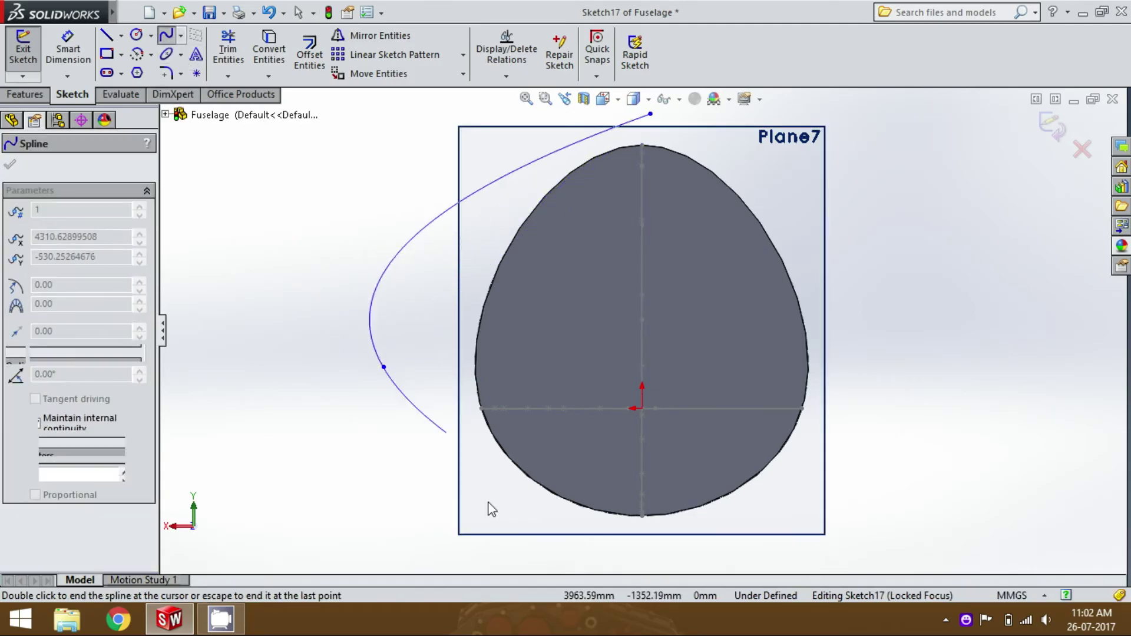
click(651, 550)
click(925, 435)
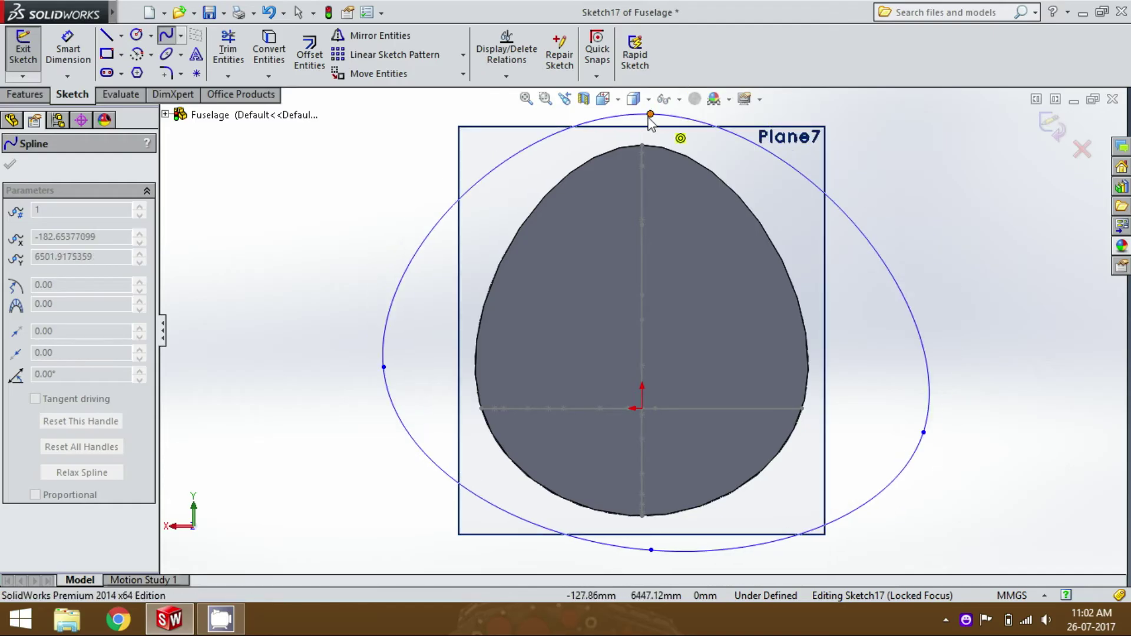
click(650, 114)
Pierce the spline's uppermost point with the straight line of the Top Guide Curve.
middle_drag(648, 115, 807, 215)
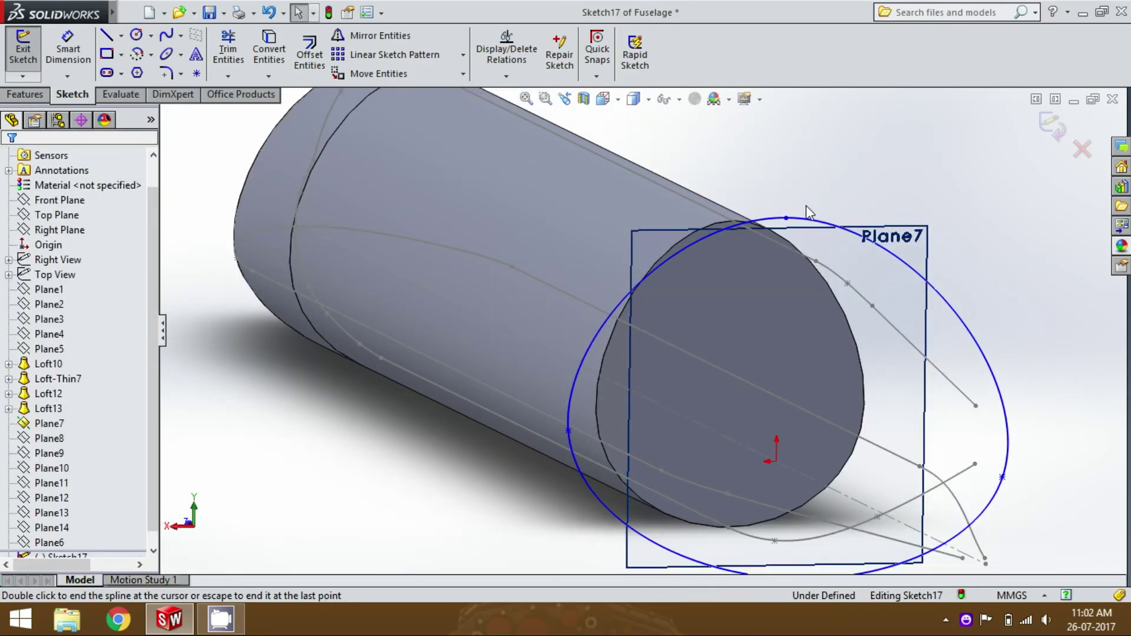
click(786, 218)
ctrl+click(795, 255)
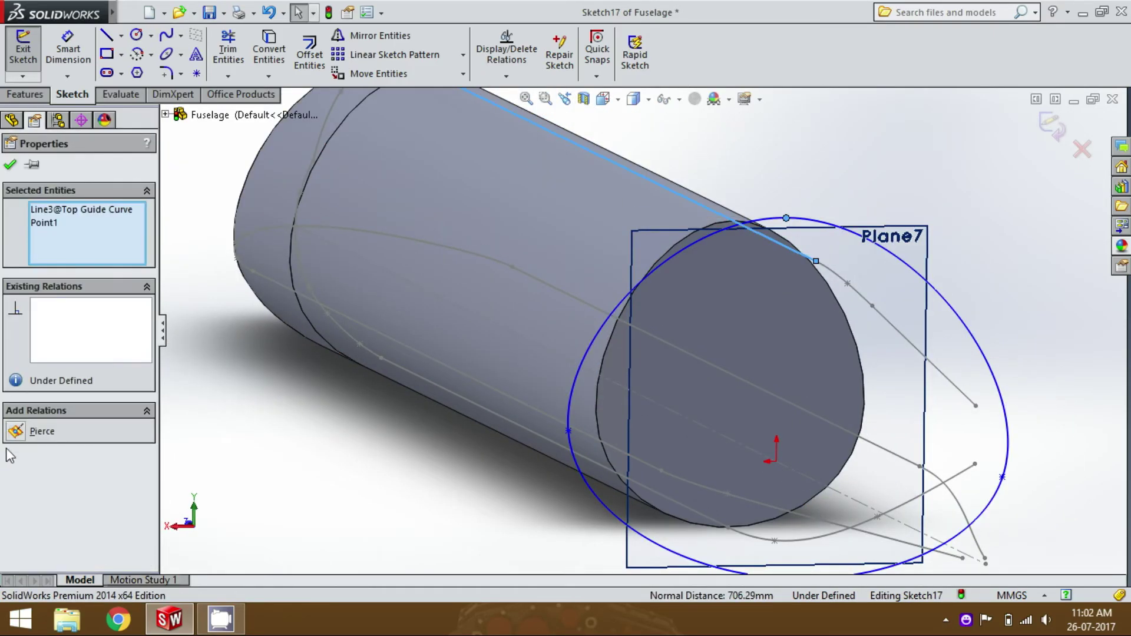
click(15, 432)
scroll(631, 384, up, 3)
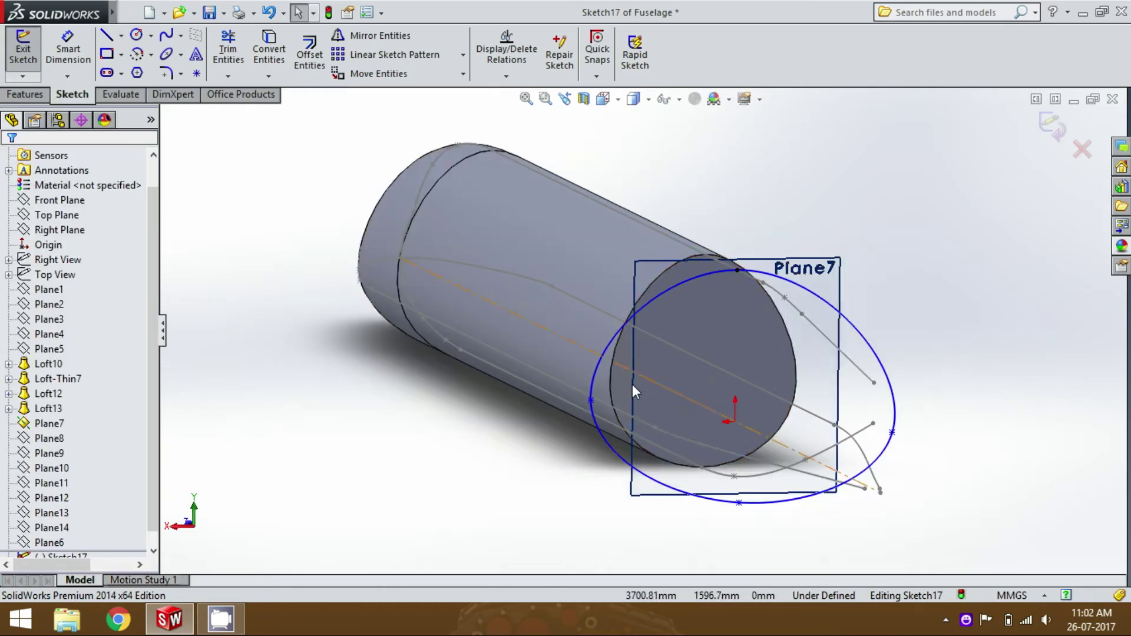
click(591, 399)
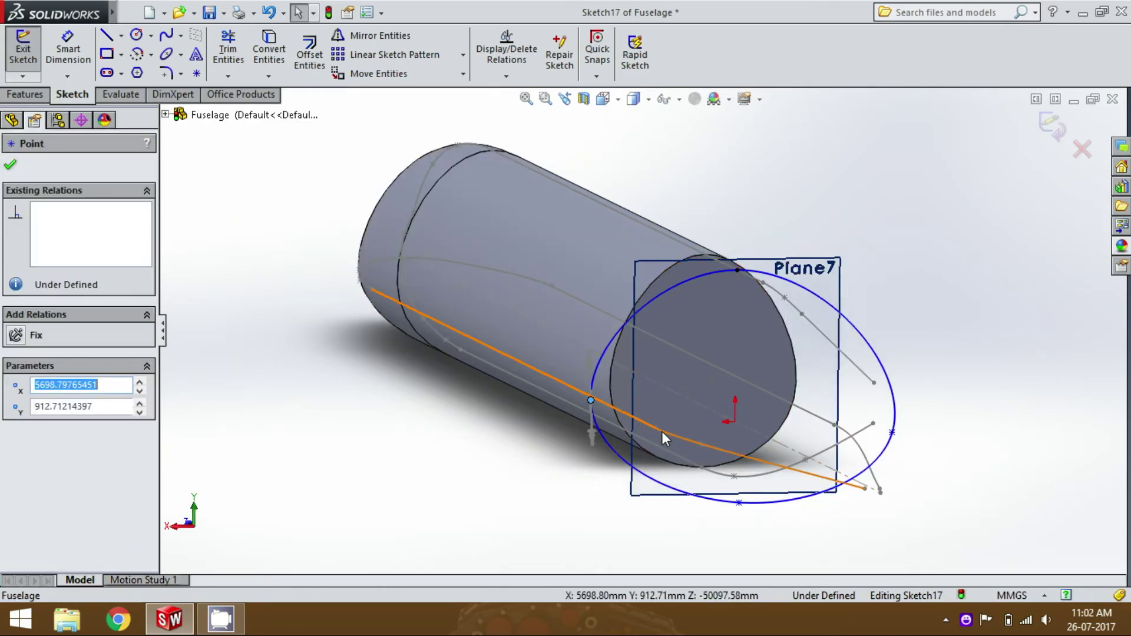
ctrl+click(661, 432)
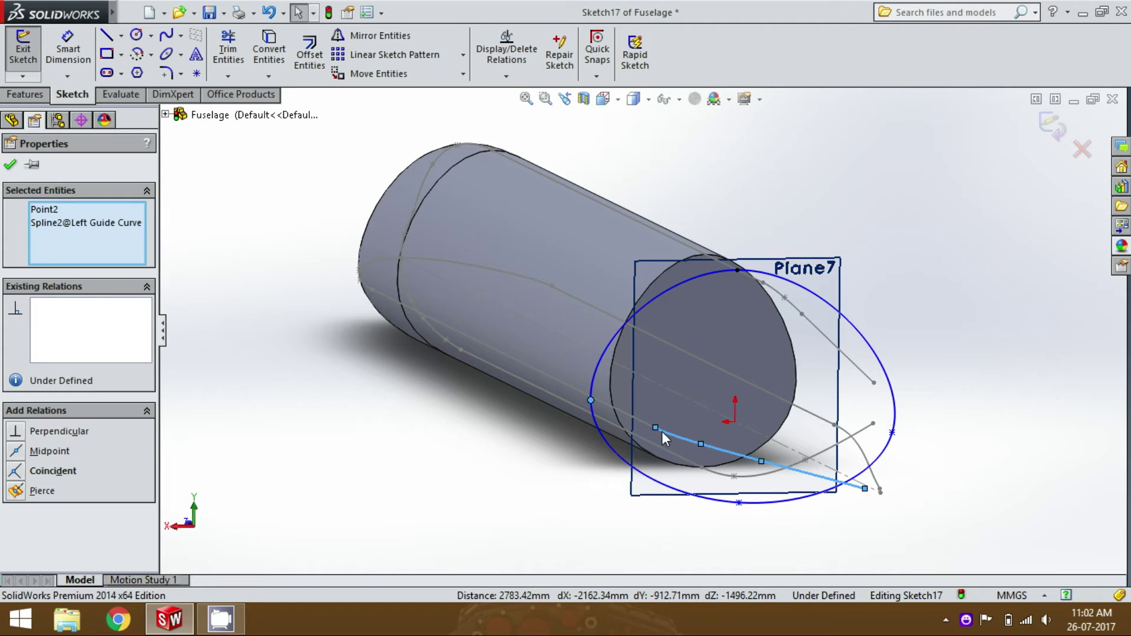
click(341, 425)
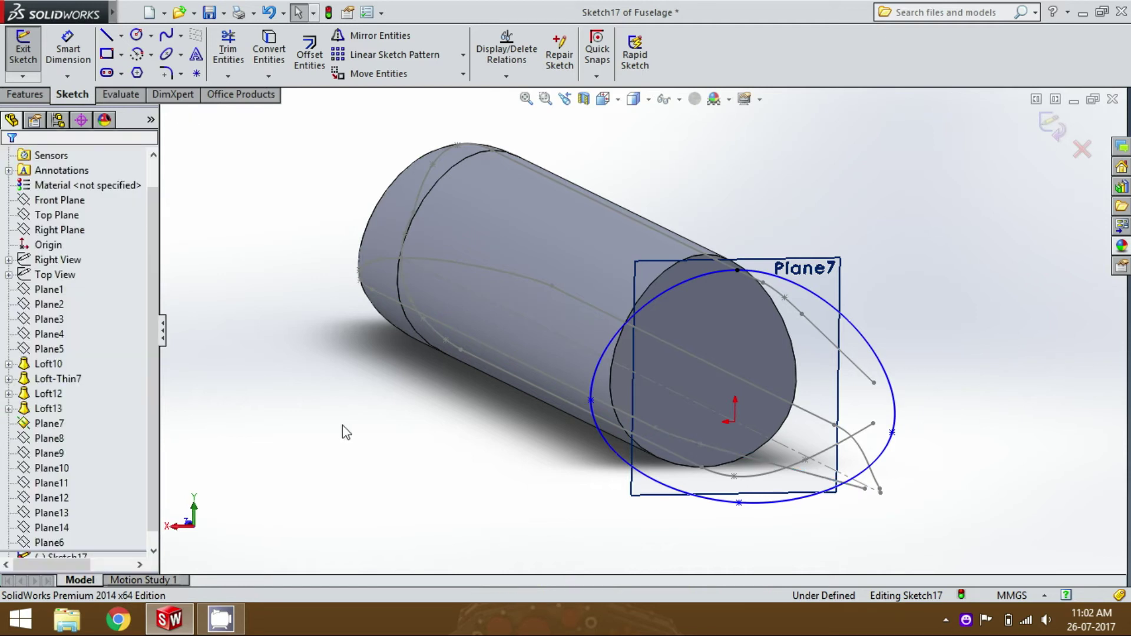
Pierce the spline's lowest point with the curved tail segment of the Bottom Guide Curve.
click(739, 502)
ctrl+click(730, 476)
click(16, 491)
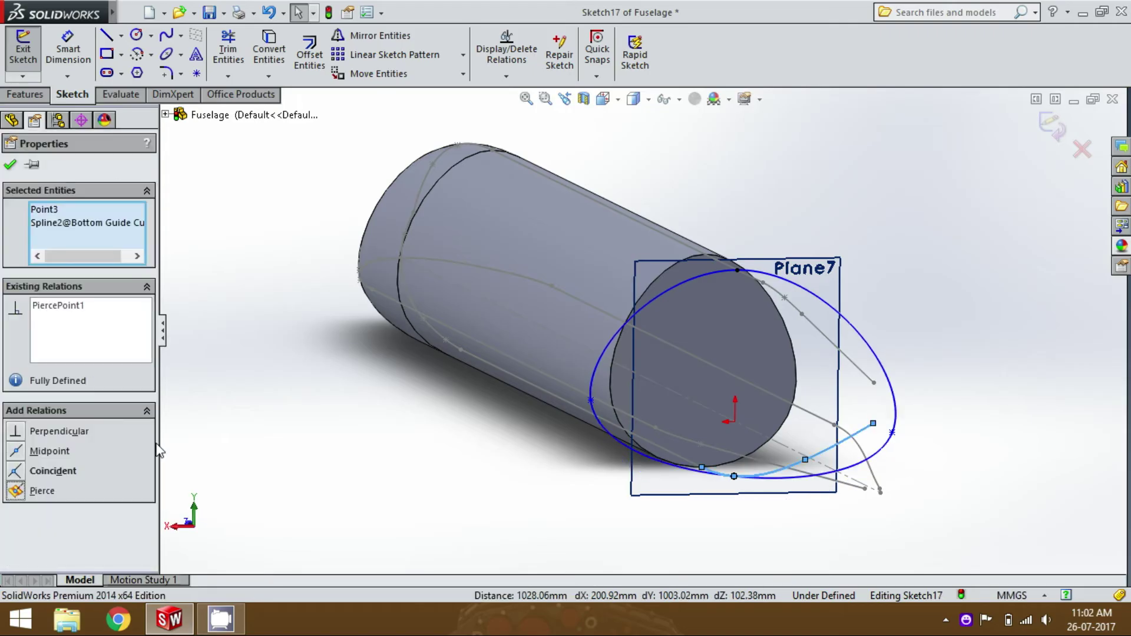
click(631, 448)
Try to pierce the spline's left side point with the curved tail segment of the Left Guide Curve.
scroll(737, 449, up, 2)
scroll(764, 361, down, 2)
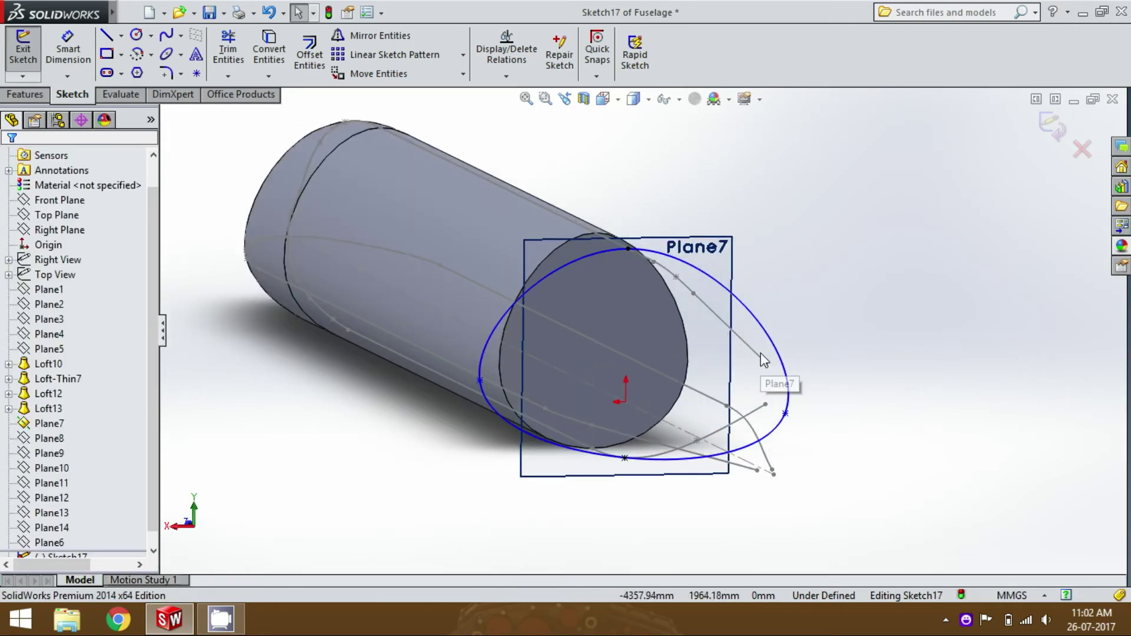
key(ctrl+8)
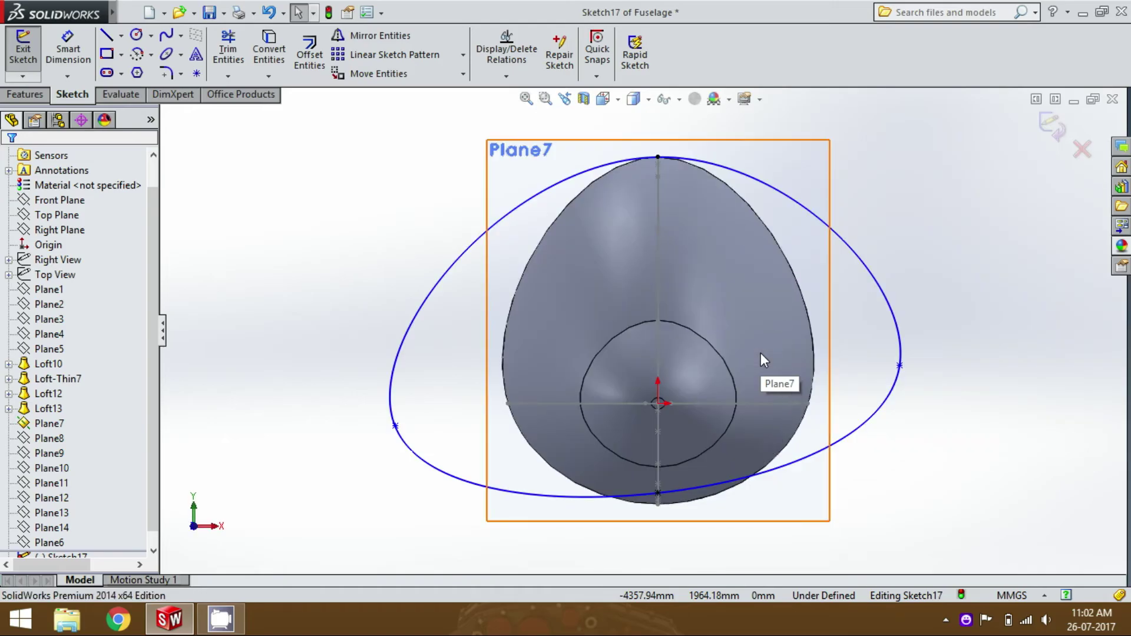
key(ctrl+8)
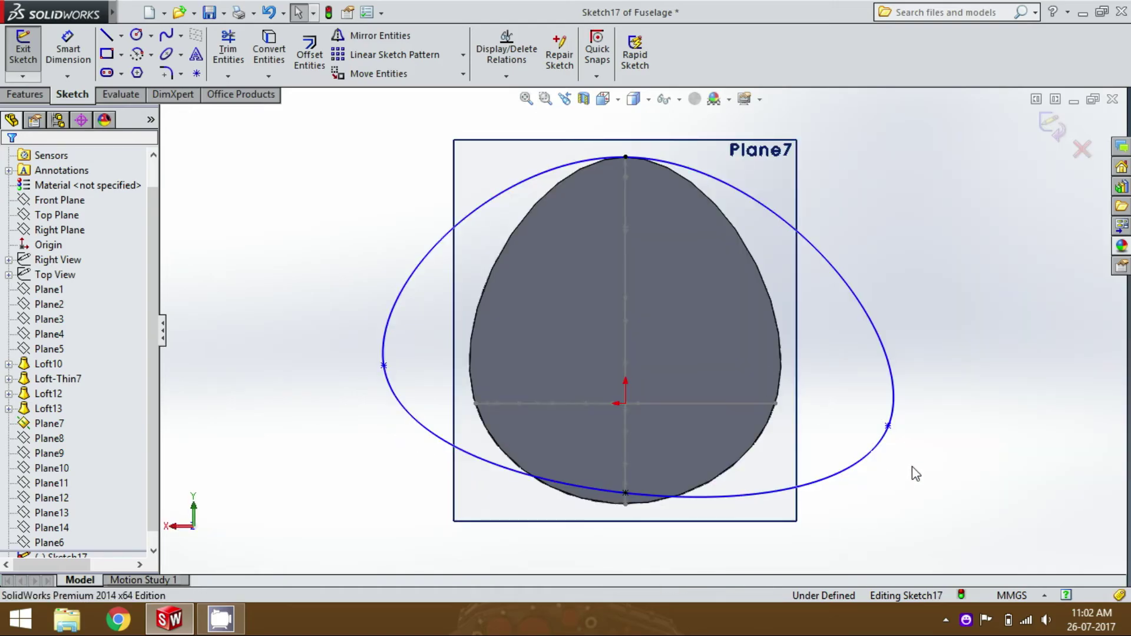
ctrl+middle_drag(342, 390, 445, 416)
click(464, 410)
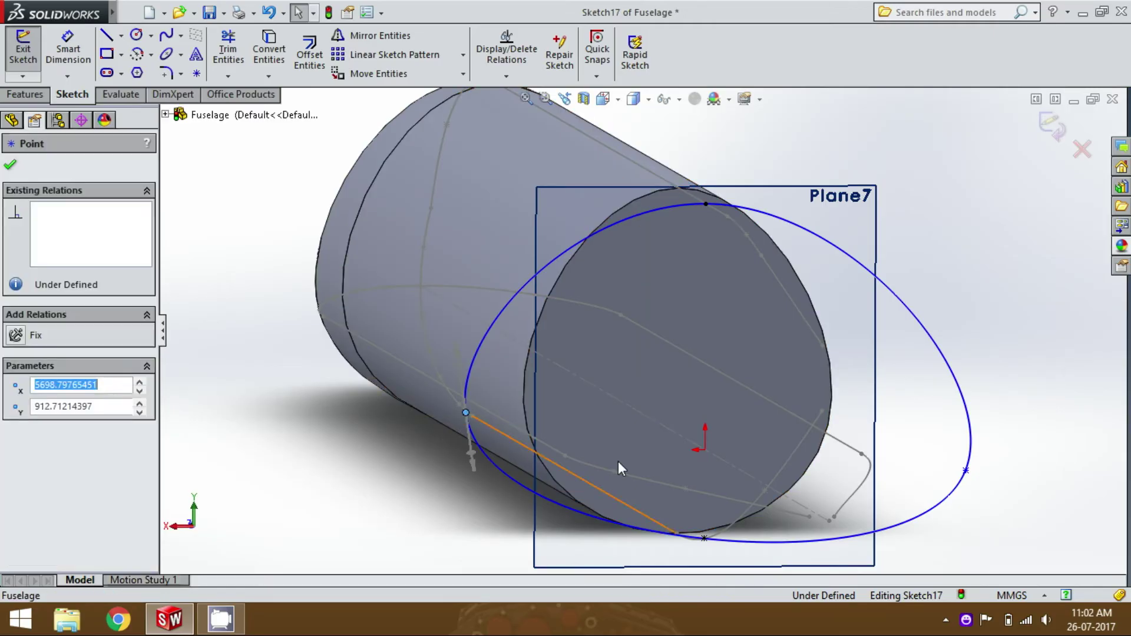
ctrl+click(606, 473)
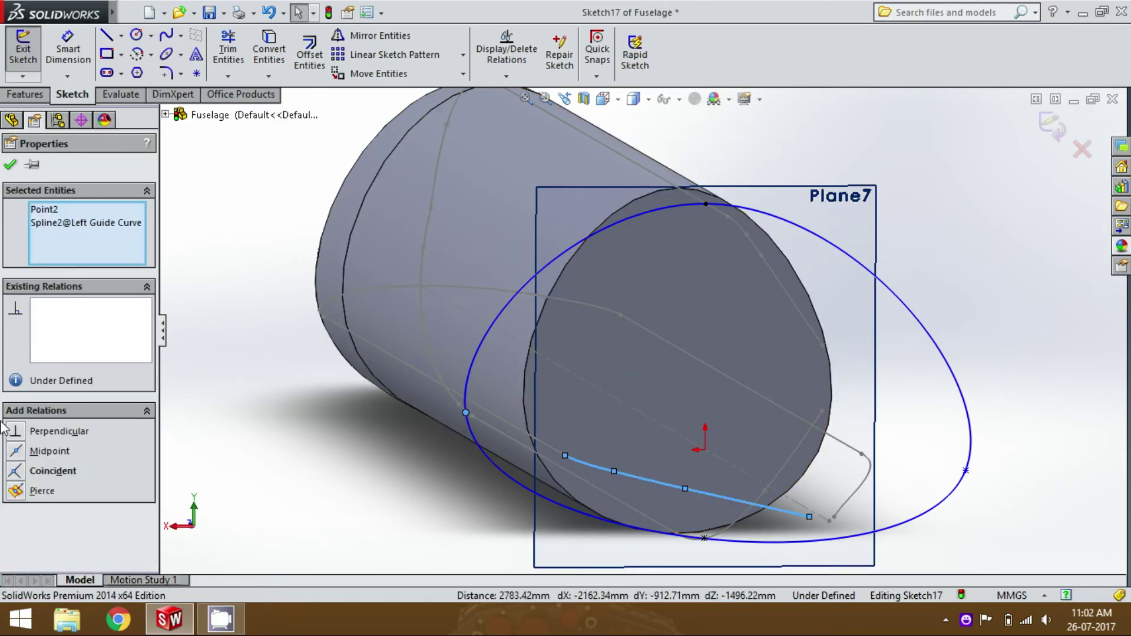
click(16, 490)
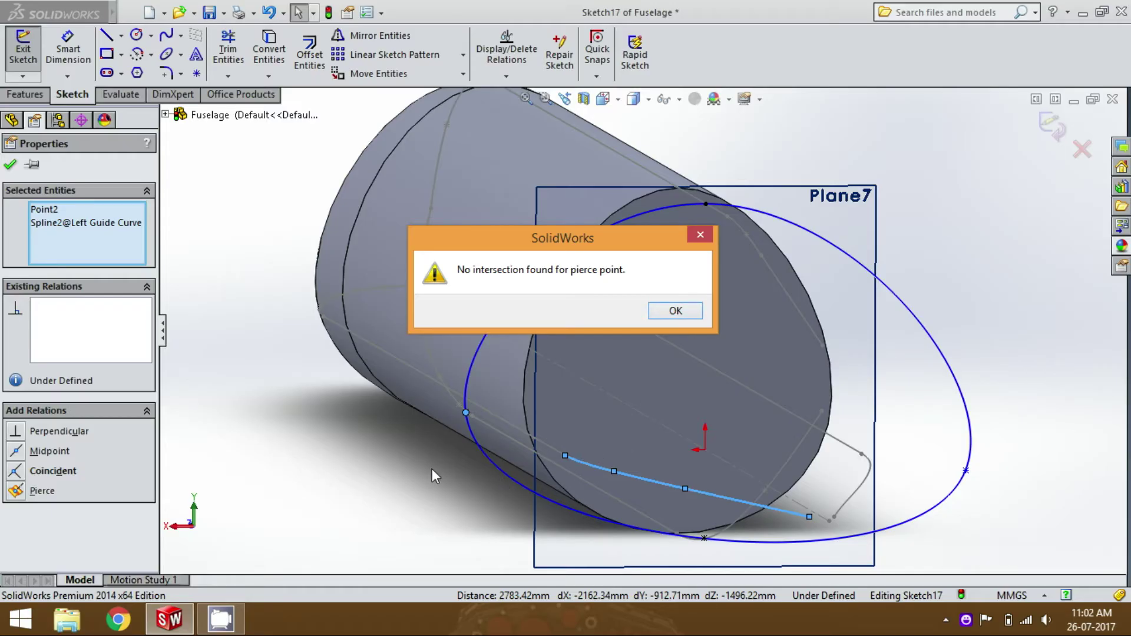
click(675, 310)
click(444, 497)
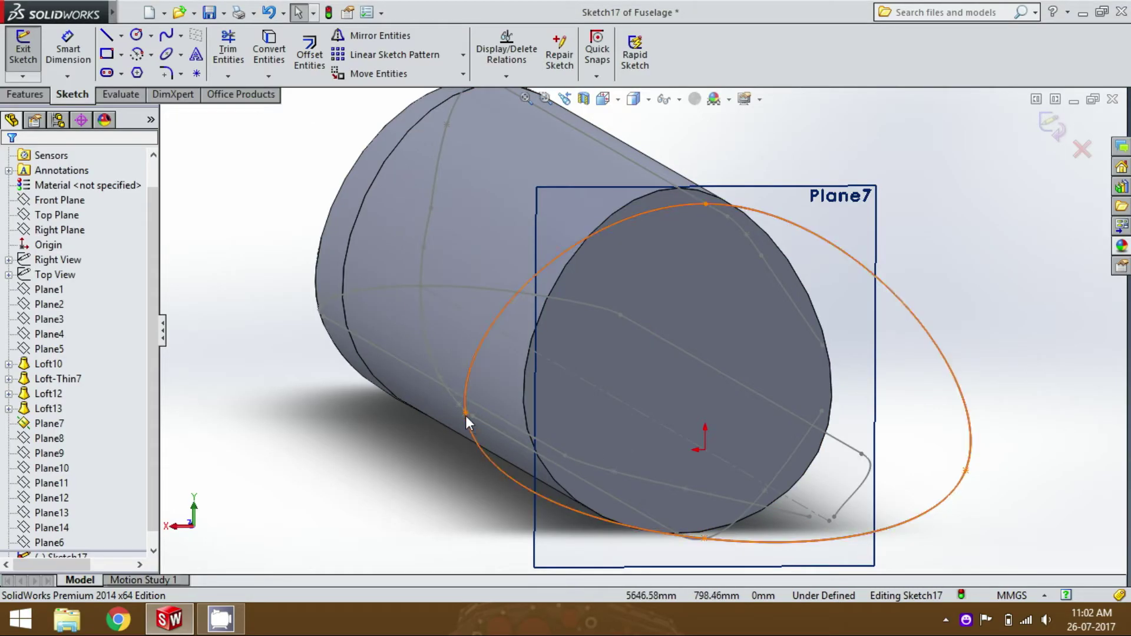
Pierce the spline's left side point with the straight line of the Left Guide Curve.
click(465, 412)
click(555, 449)
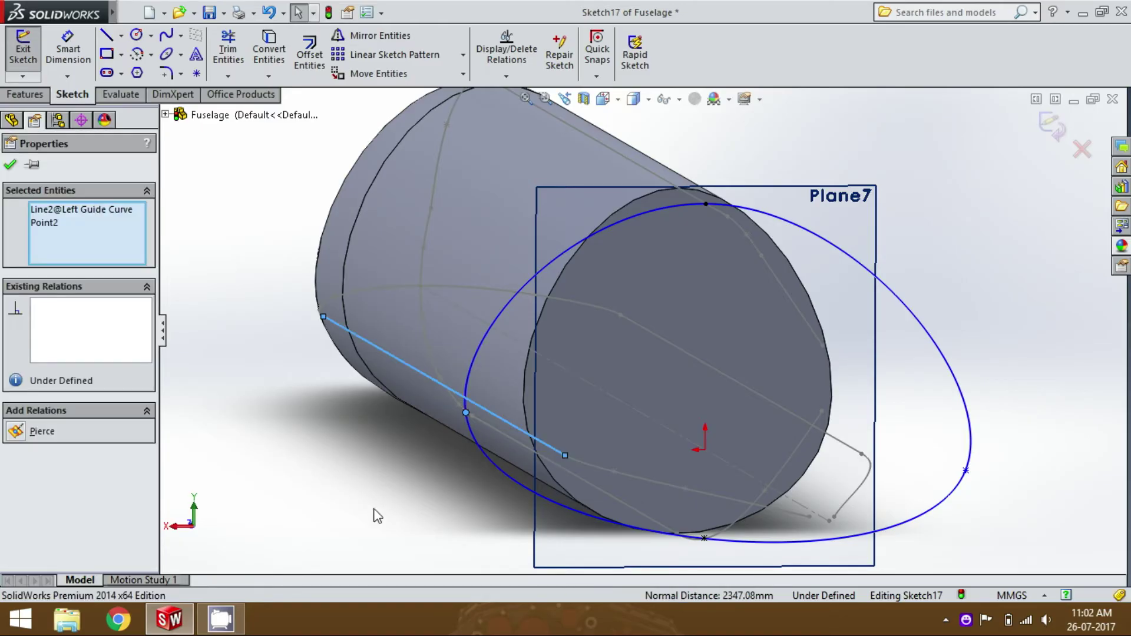
click(16, 431)
click(244, 450)
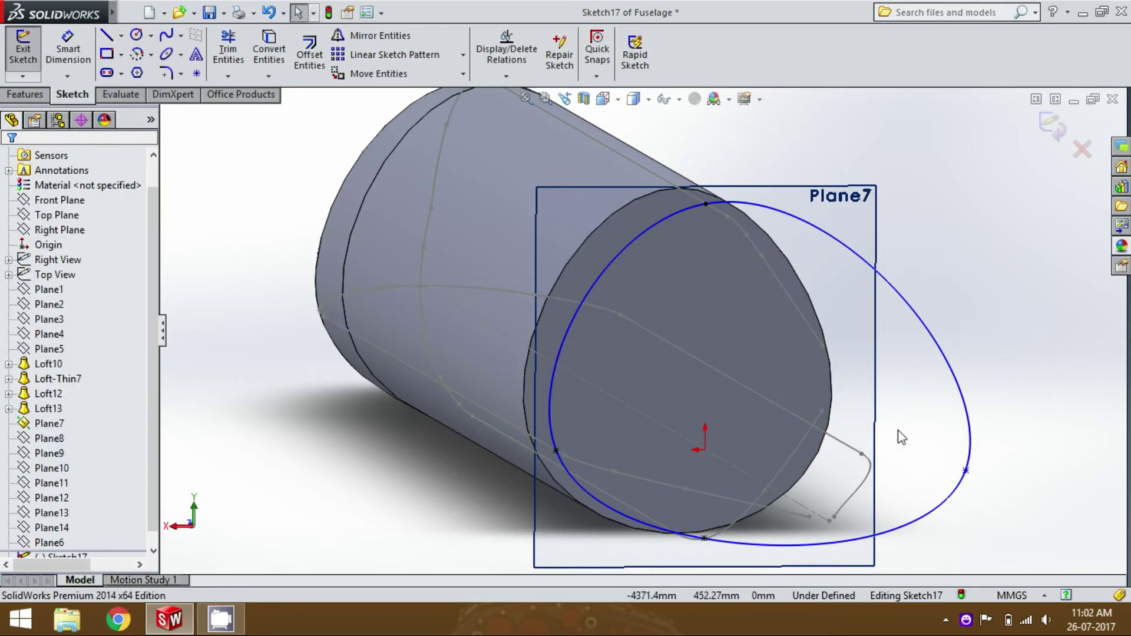
Pierce the spline's remaining side point with the straight line of the Right Guide Curve.
click(965, 470)
ctrl+click(840, 449)
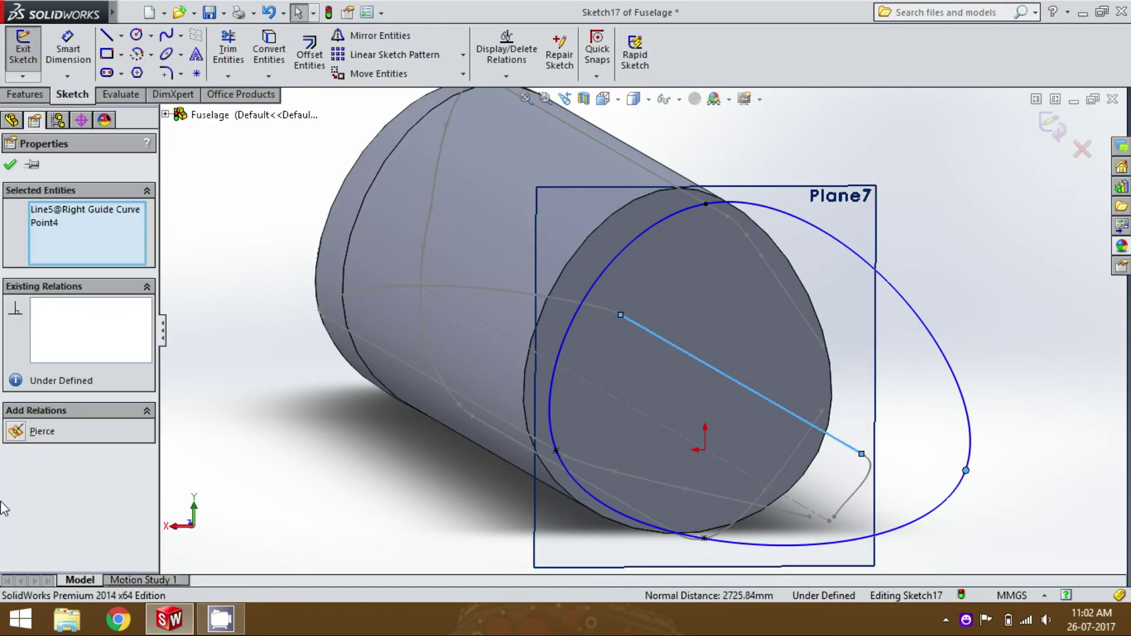
click(16, 439)
click(408, 498)
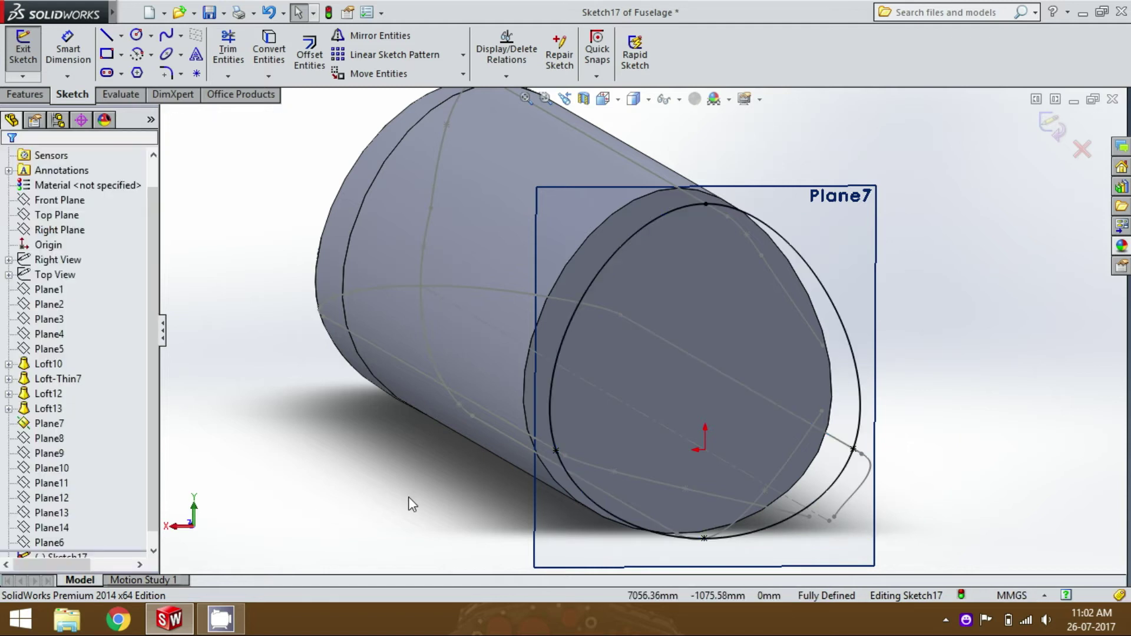
Examine the Plane7 profile against the fuselage and guide curves, face-on and from the right side.
key(ctrl+8)
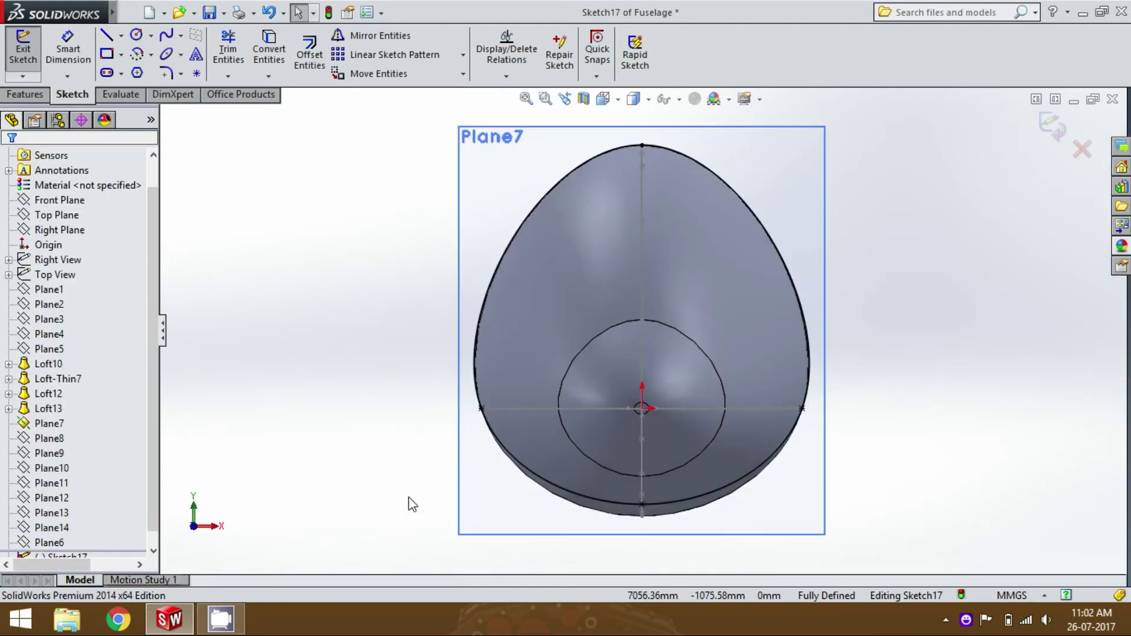
key(ctrl+7)
key(space)
click(780, 401)
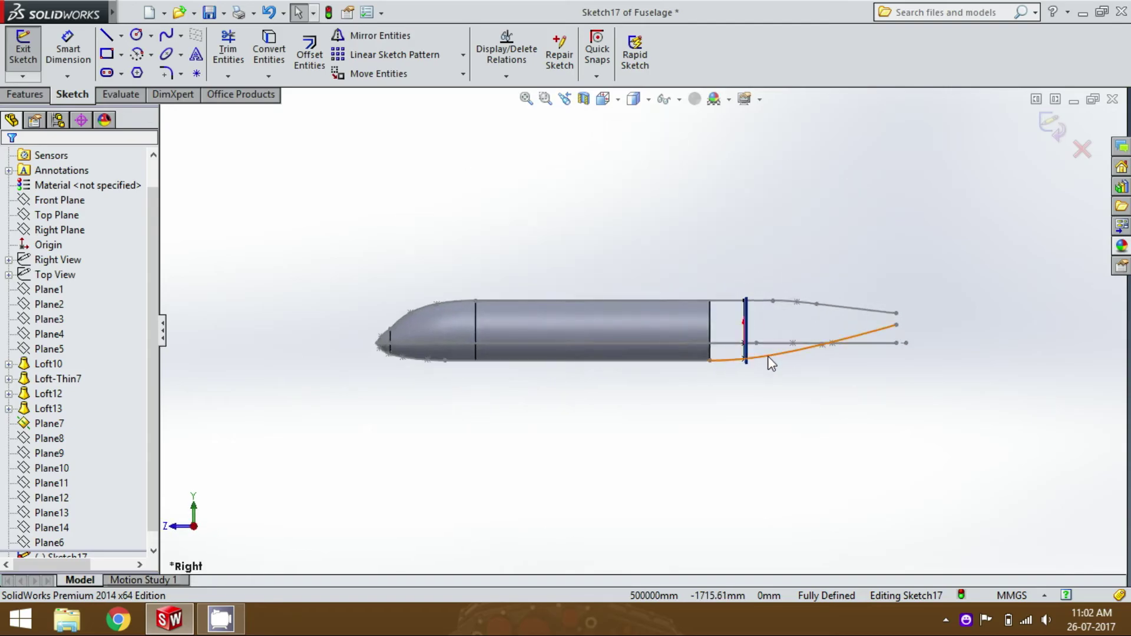
Hide Plane7 so that only its spline profile shows behind the fuselage's rear face.
scroll(742, 336, down, 5)
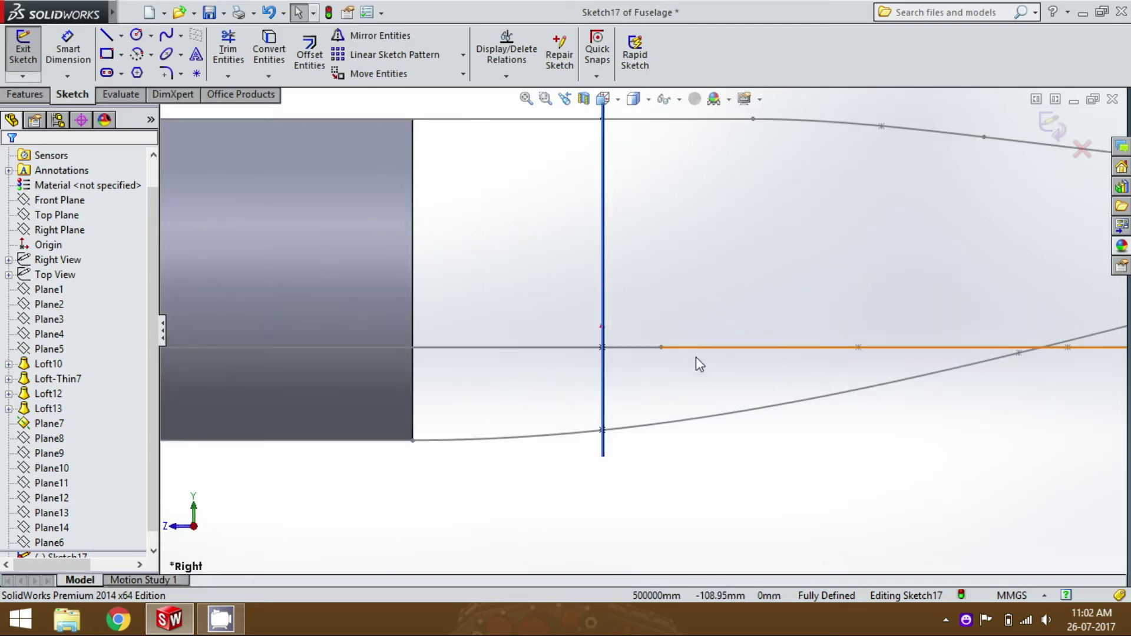
click(603, 401)
middle_drag(609, 407, 601, 436)
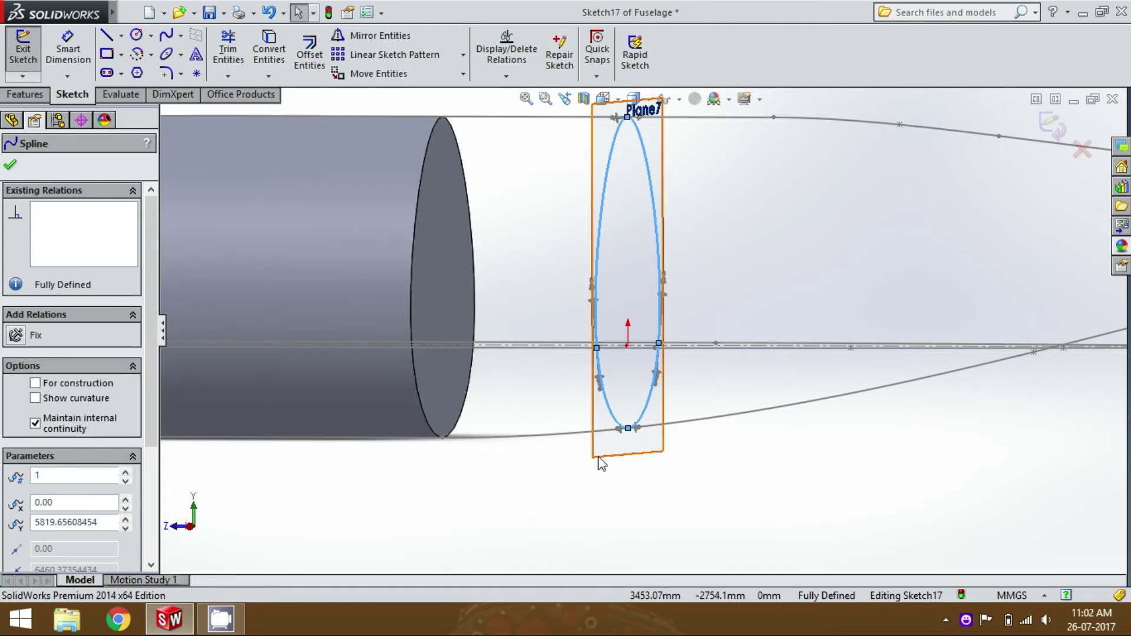
right_click(599, 461)
click(510, 478)
right_click(49, 423)
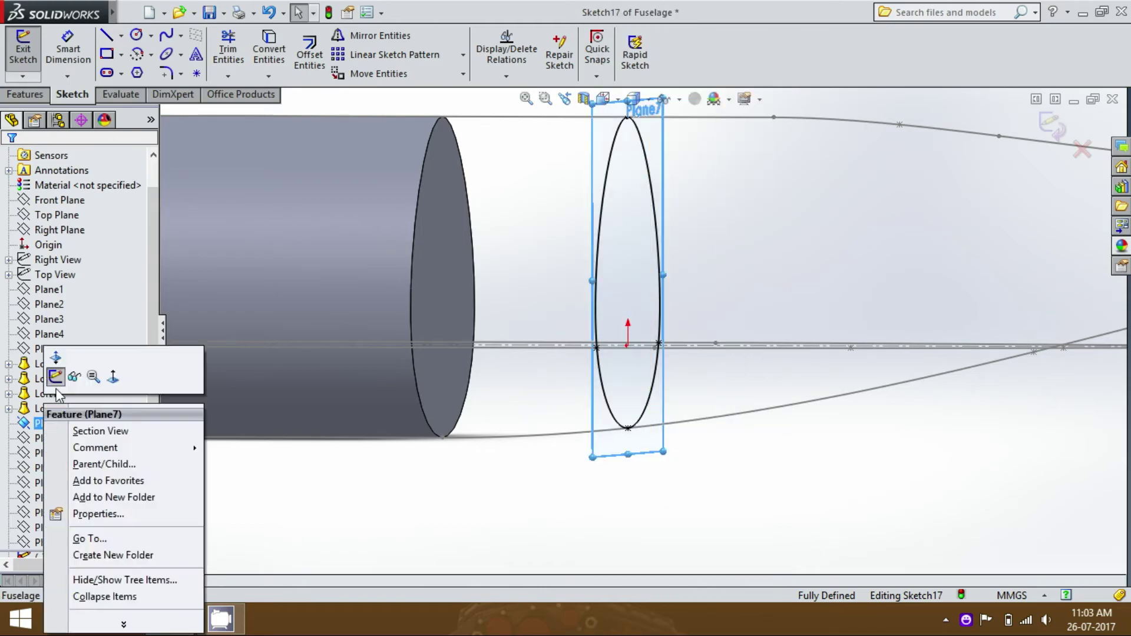
click(73, 380)
Examine from the right side where the profile's side points meet the straight guide line.
key(ctrl+7)
key(space)
click(746, 356)
scroll(752, 354, down, 5)
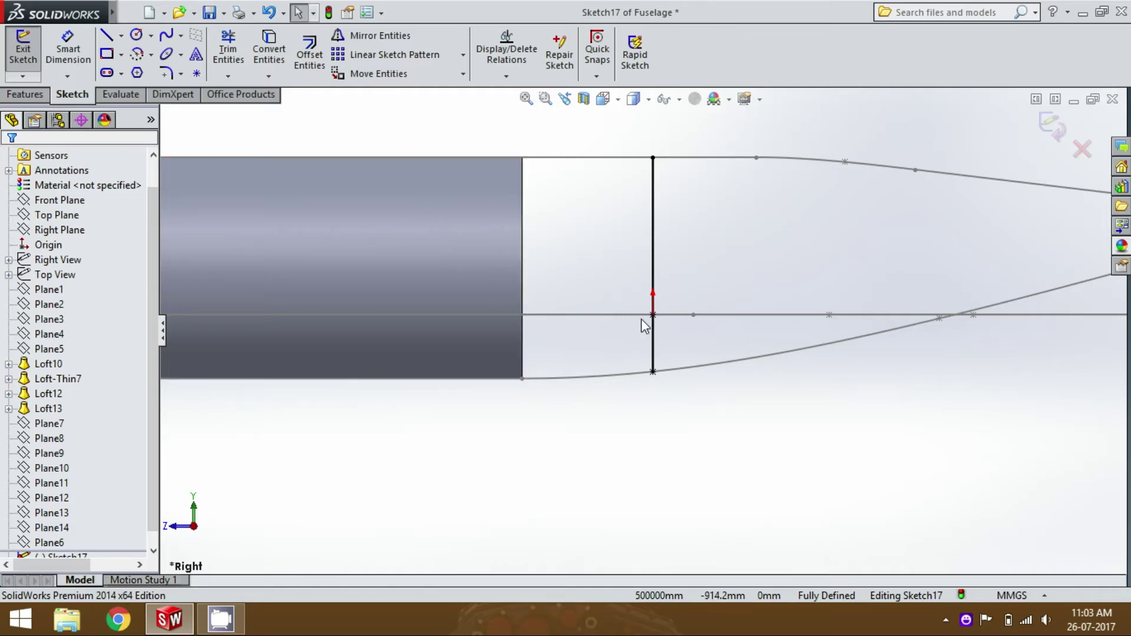
scroll(673, 329, down, 3)
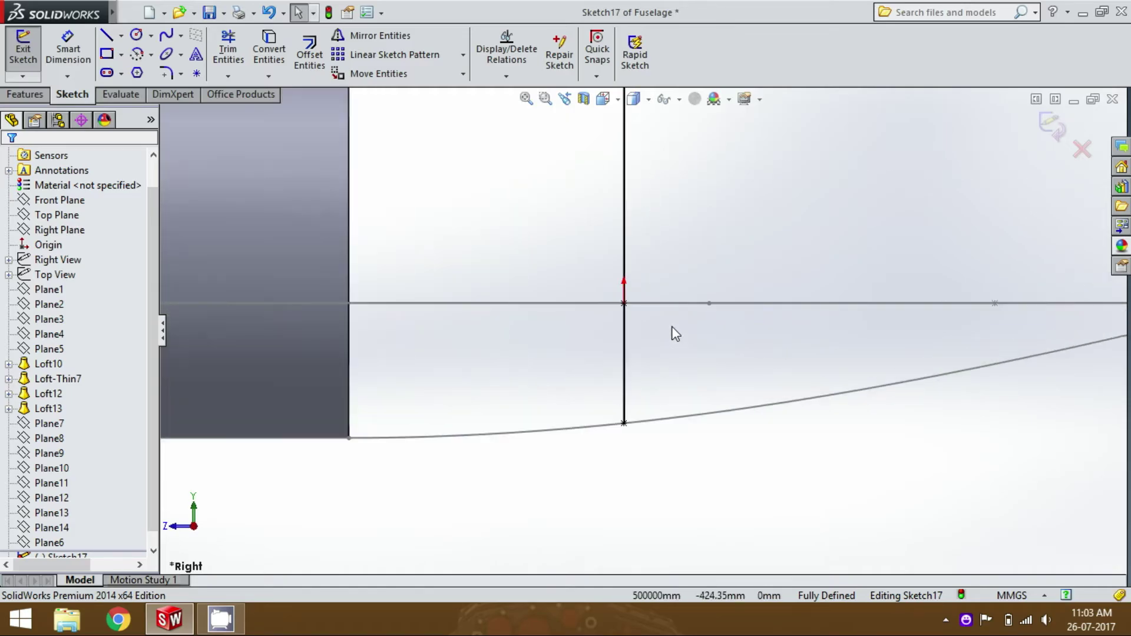
click(624, 302)
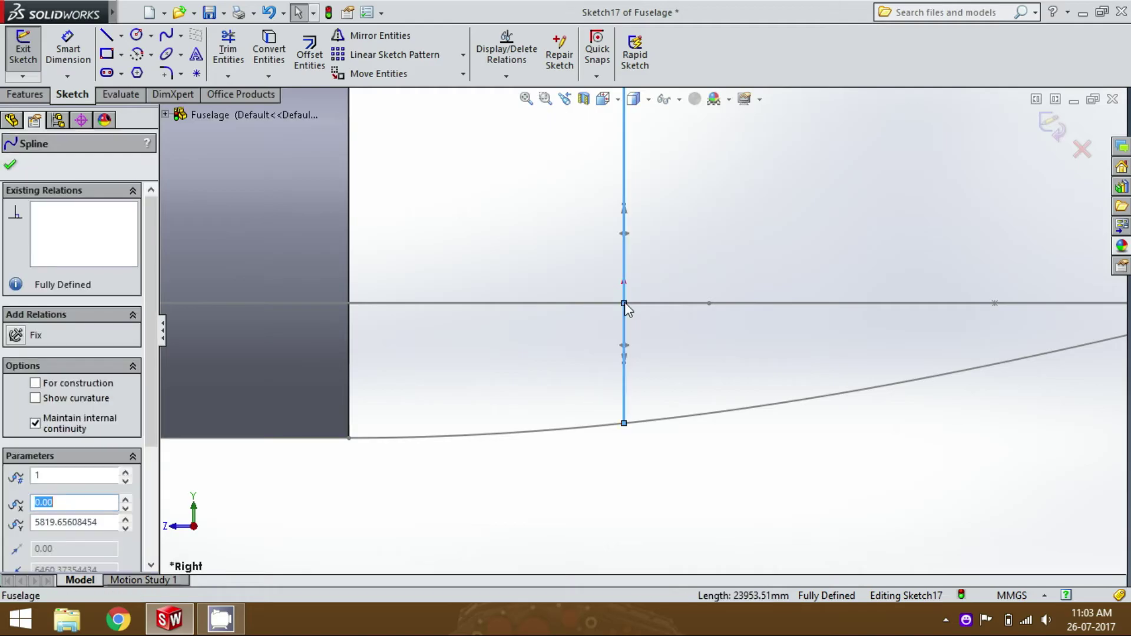
click(667, 331)
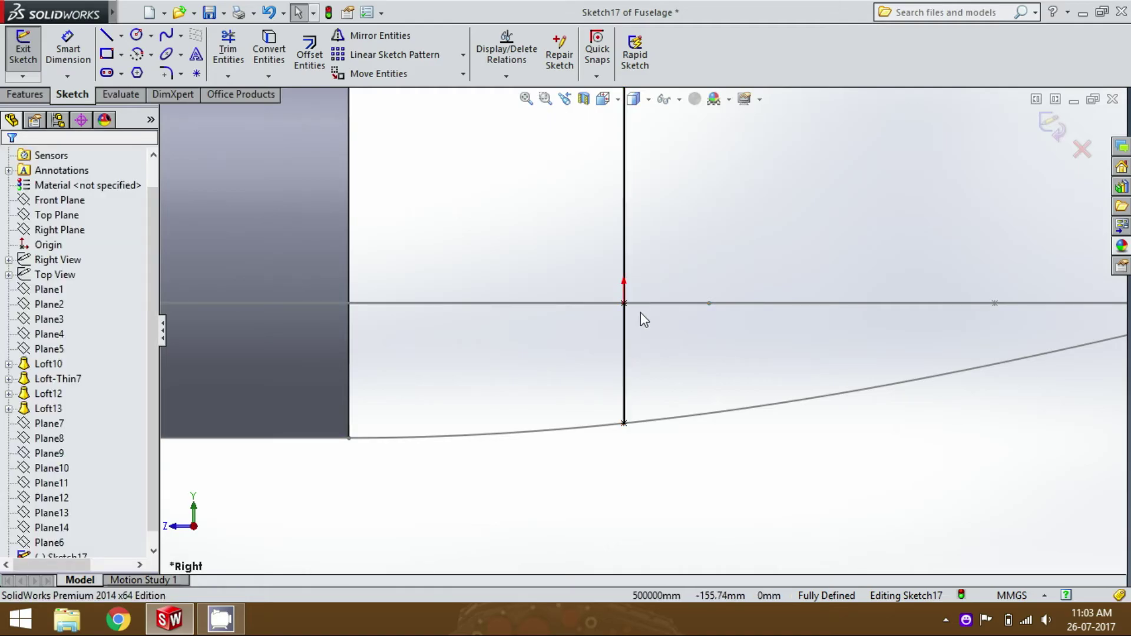
scroll(644, 320, up, 2)
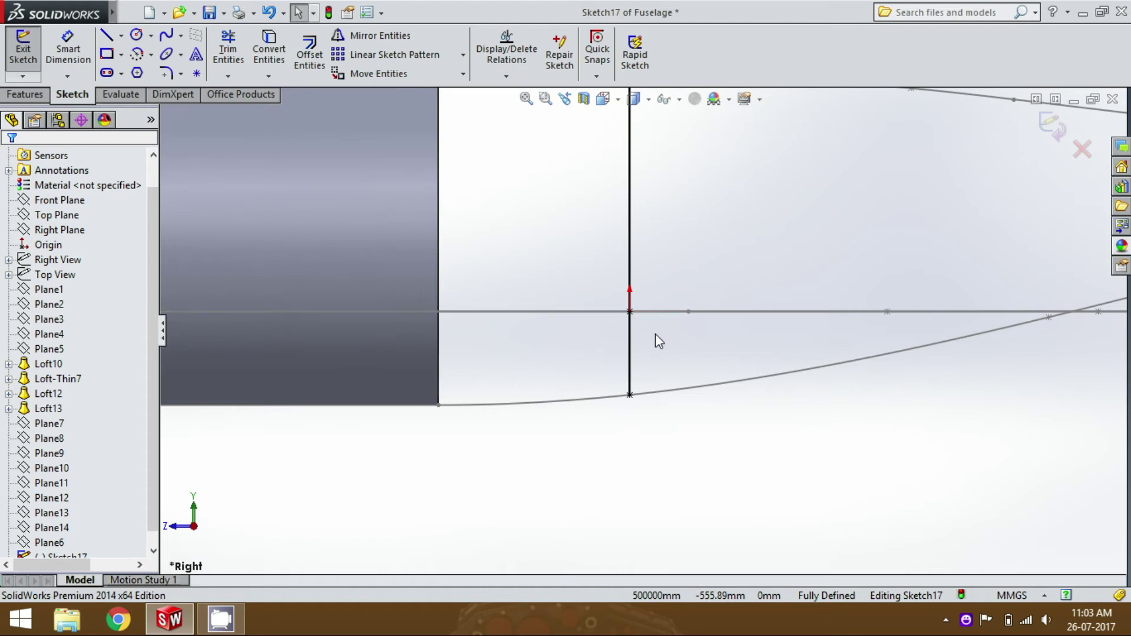
View the profile from the back and draw a vertical centerline from the spline's top point to its bottom point.
key(ctrl+7)
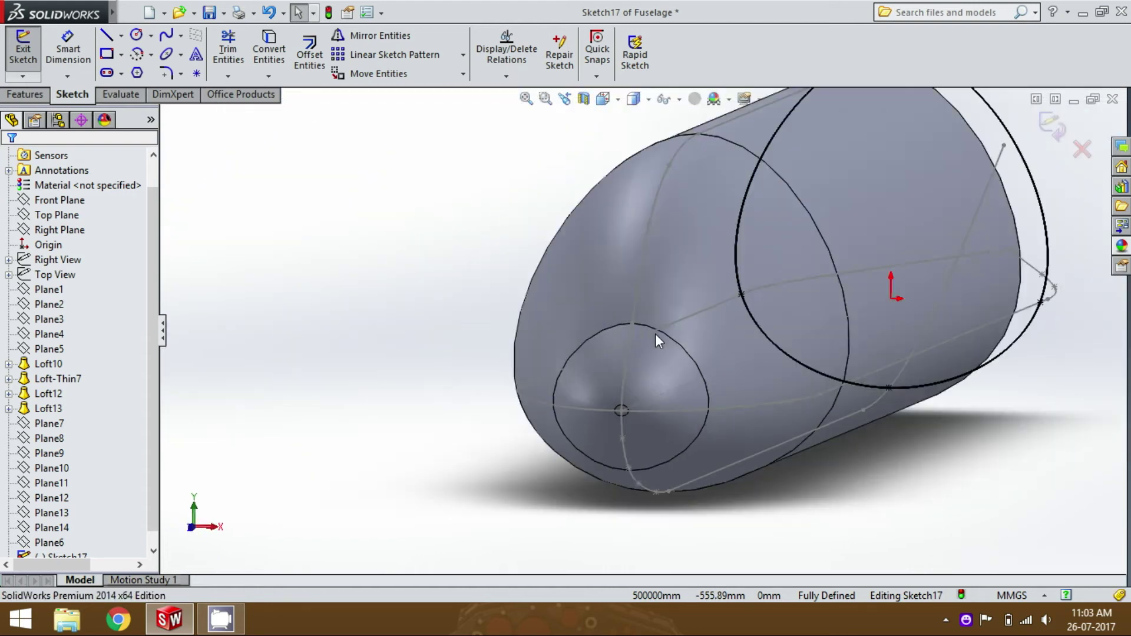
key(space)
click(878, 287)
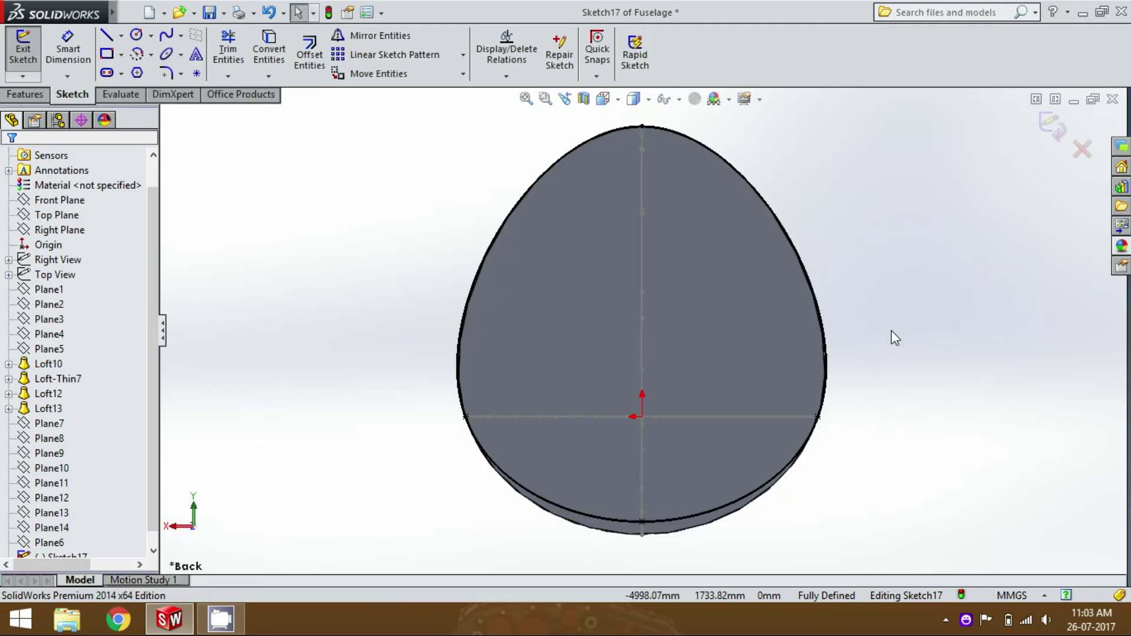
click(121, 35)
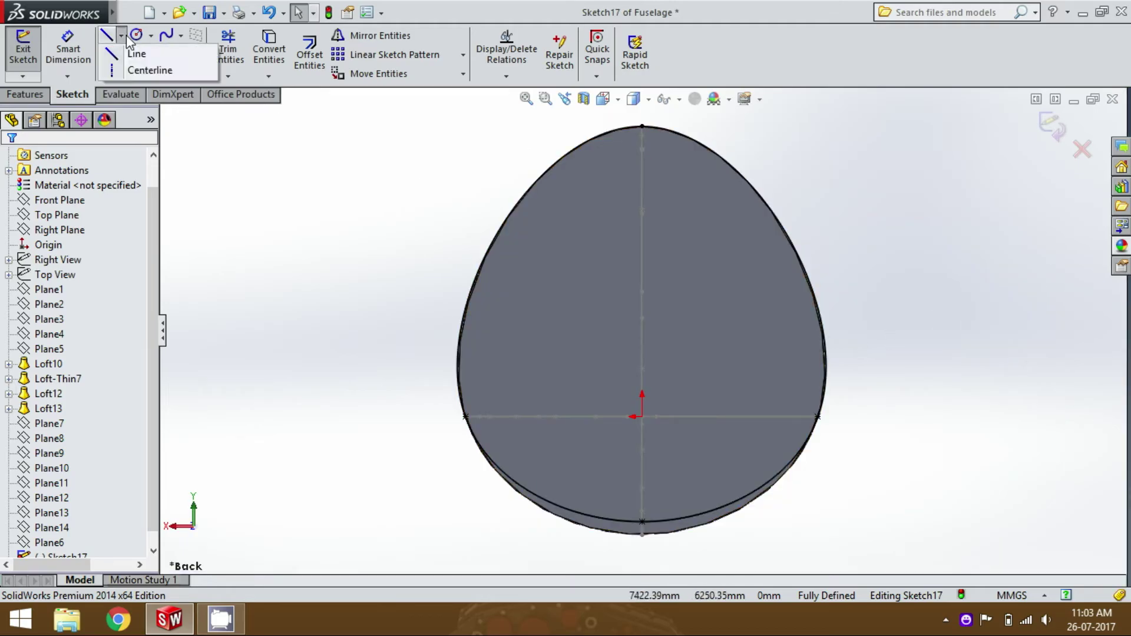
click(133, 68)
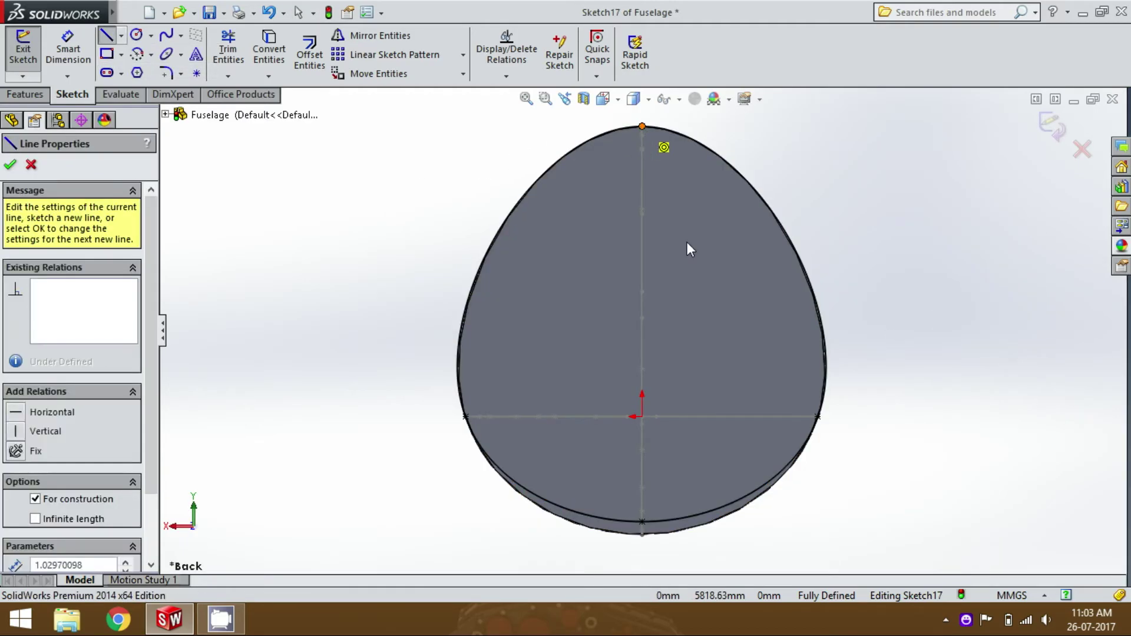
click(642, 521)
key(Escape)
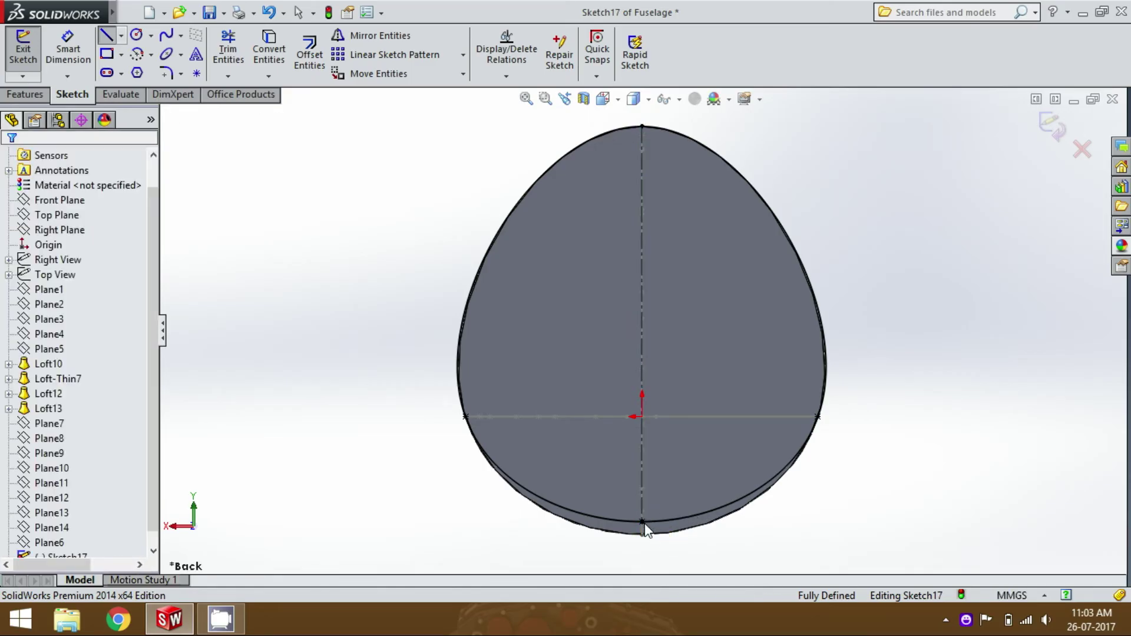
key(Escape)
Draw a horizontal centerline through both side points of the spline, extending slightly beyond the profile on each side.
click(122, 36)
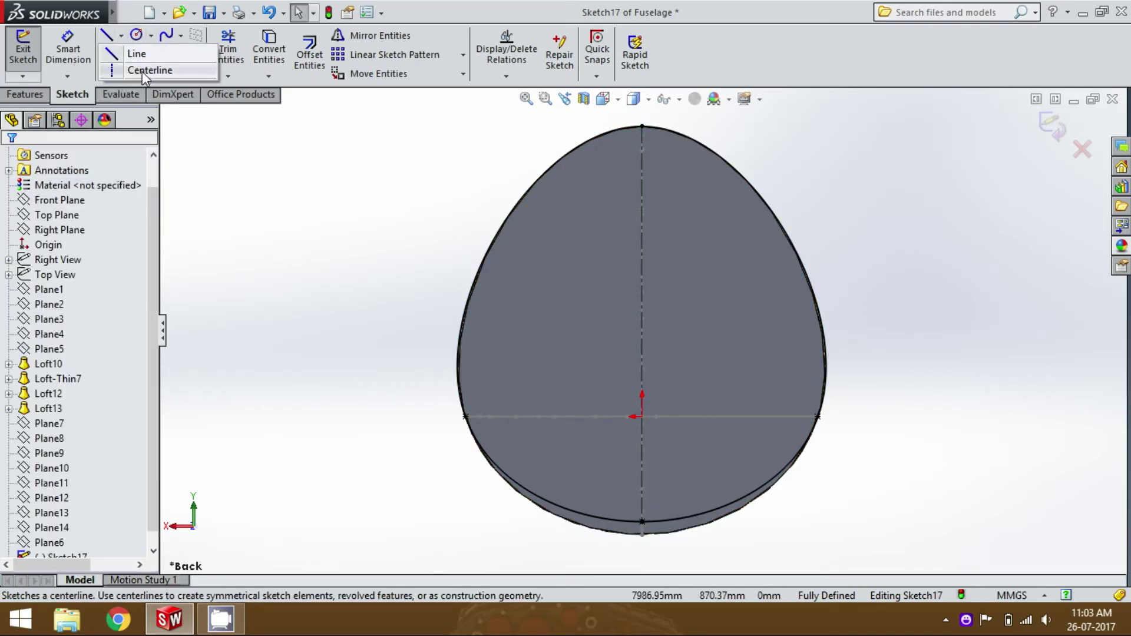
click(141, 71)
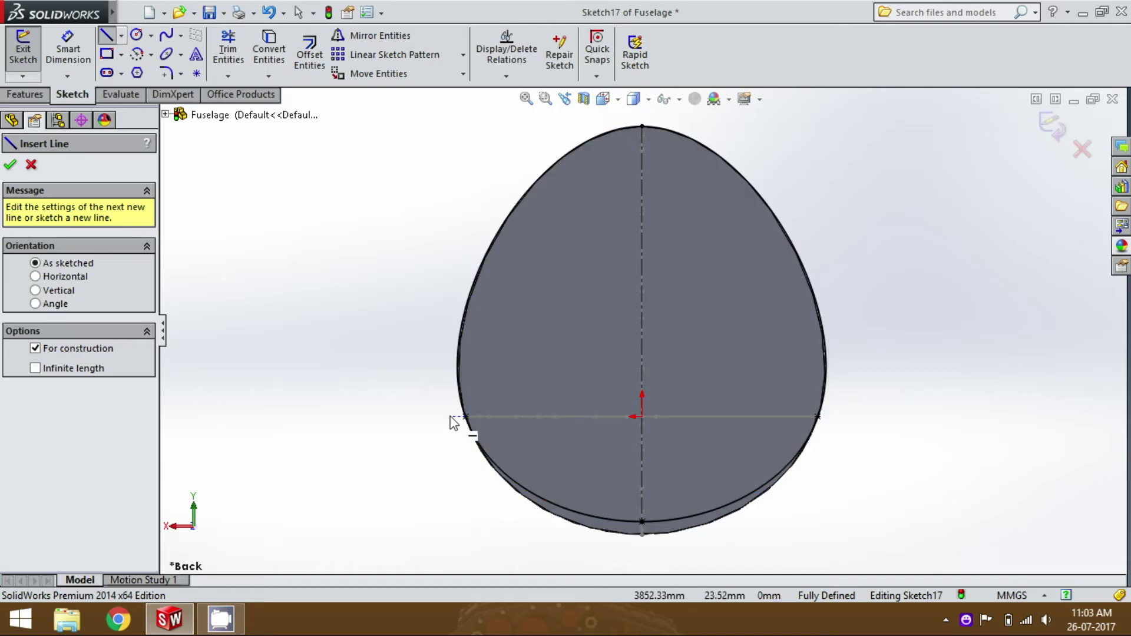
click(455, 417)
click(832, 418)
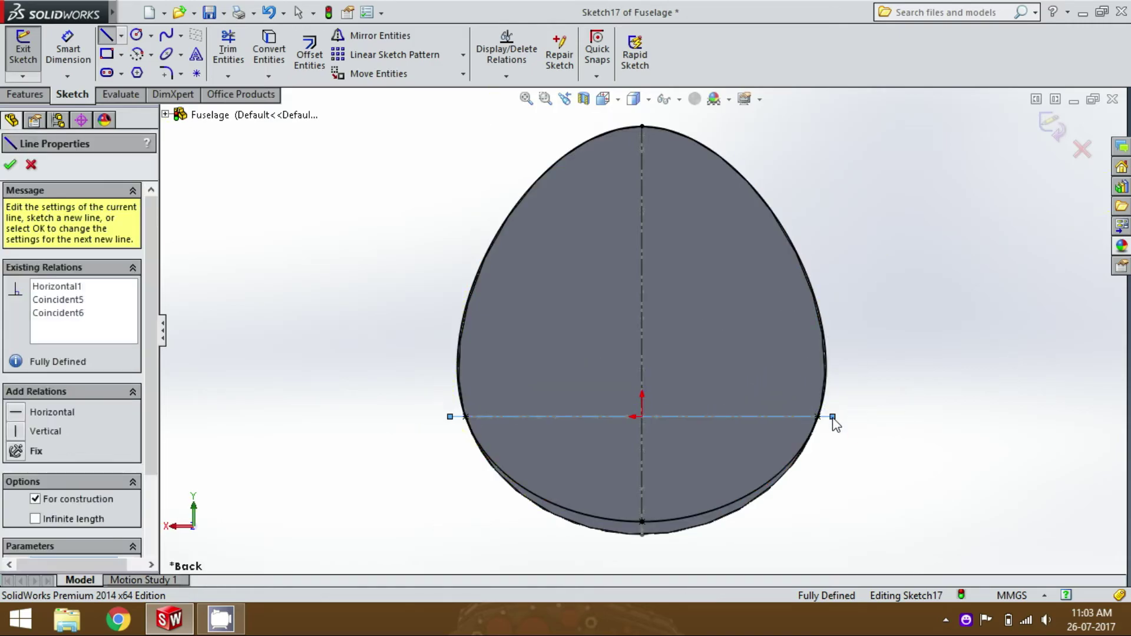
key(Escape)
Delete the pierce relation from the spline's left side point as seen from the back.
scroll(560, 395, down, 2)
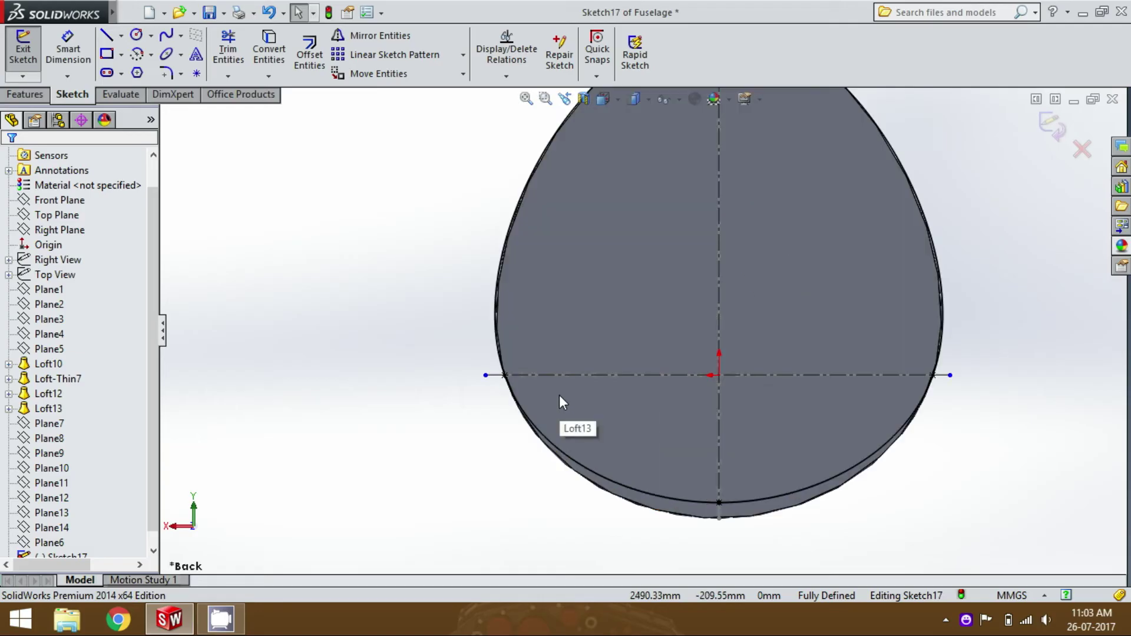
scroll(648, 397, up, 3)
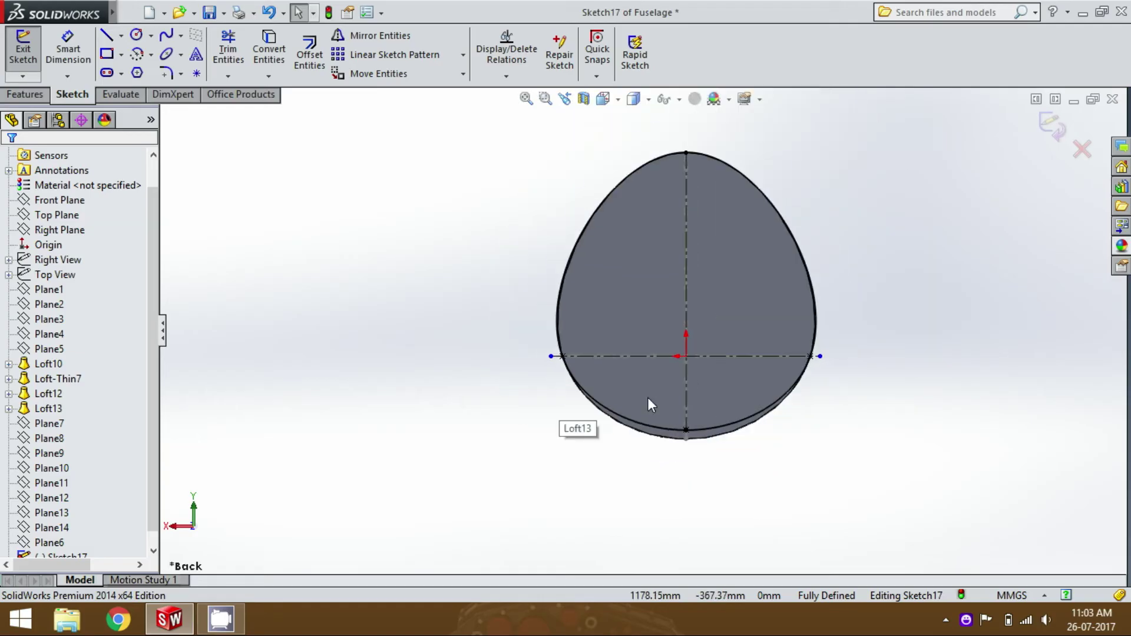
click(563, 356)
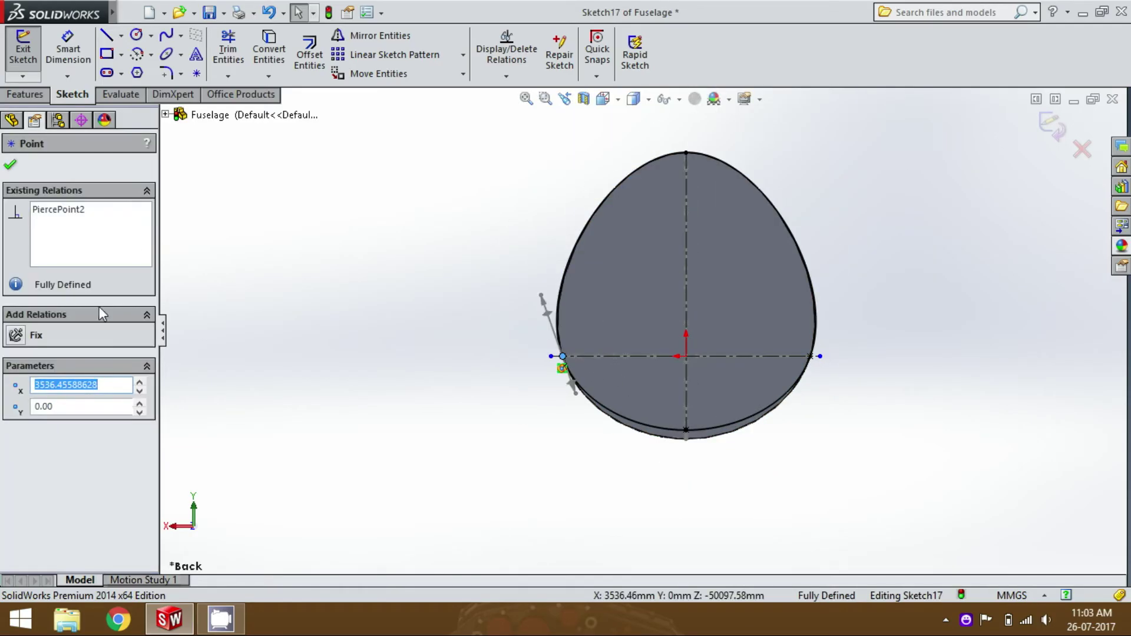
right_click(86, 238)
click(174, 242)
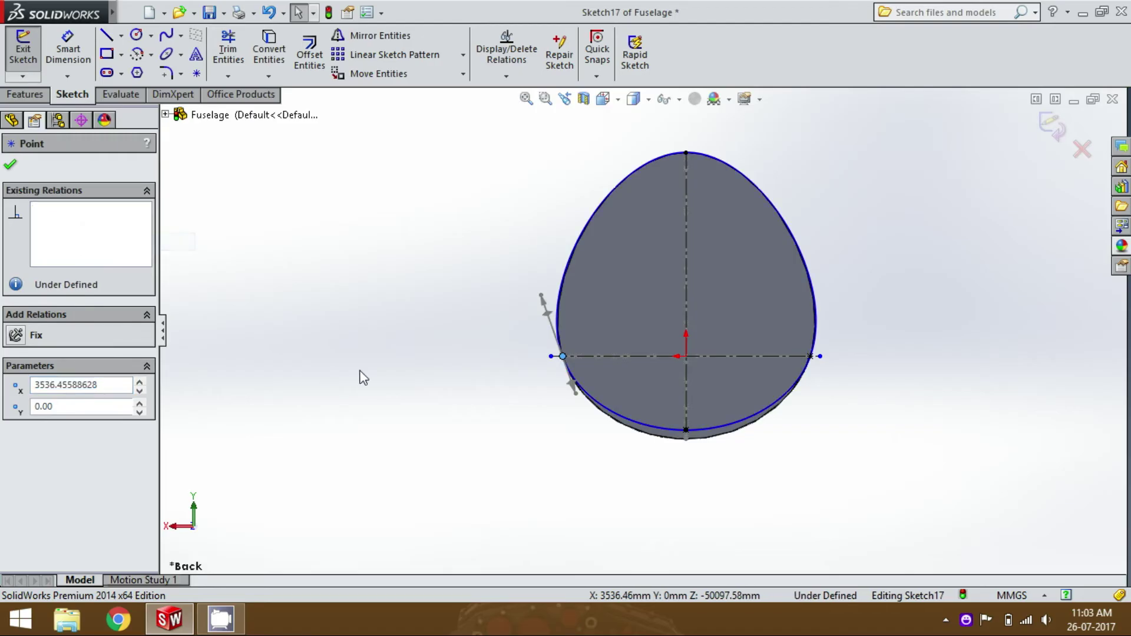
key(Escape)
Delete the coincident and pierce relations from the spline's right side point as seen from the back.
right_click(811, 363)
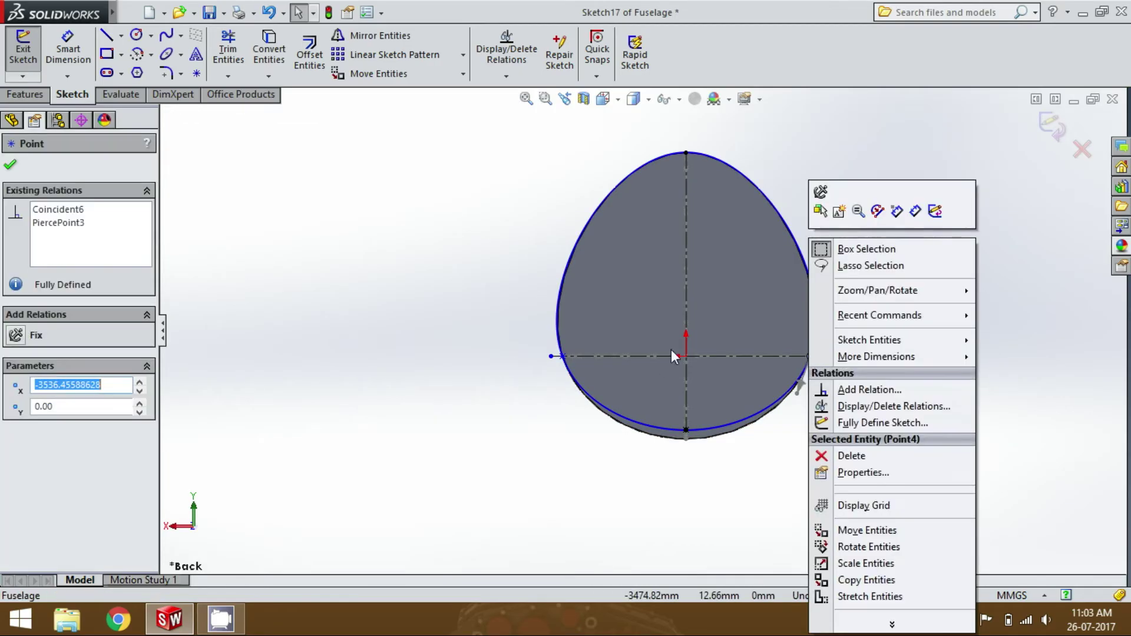
right_click(110, 248)
click(126, 257)
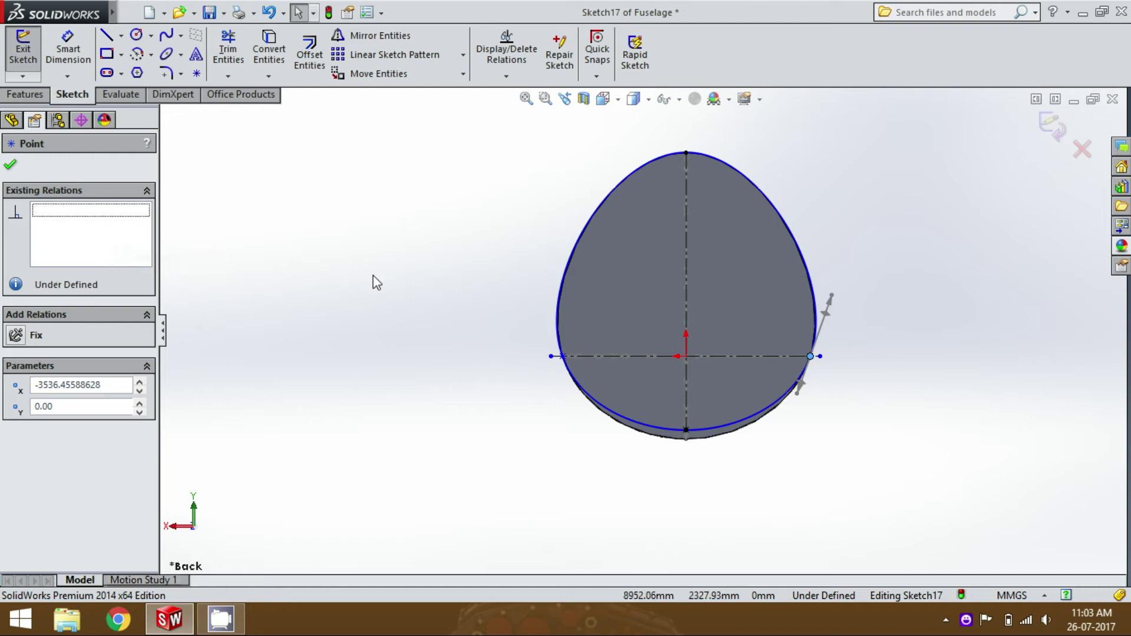
key(Escape)
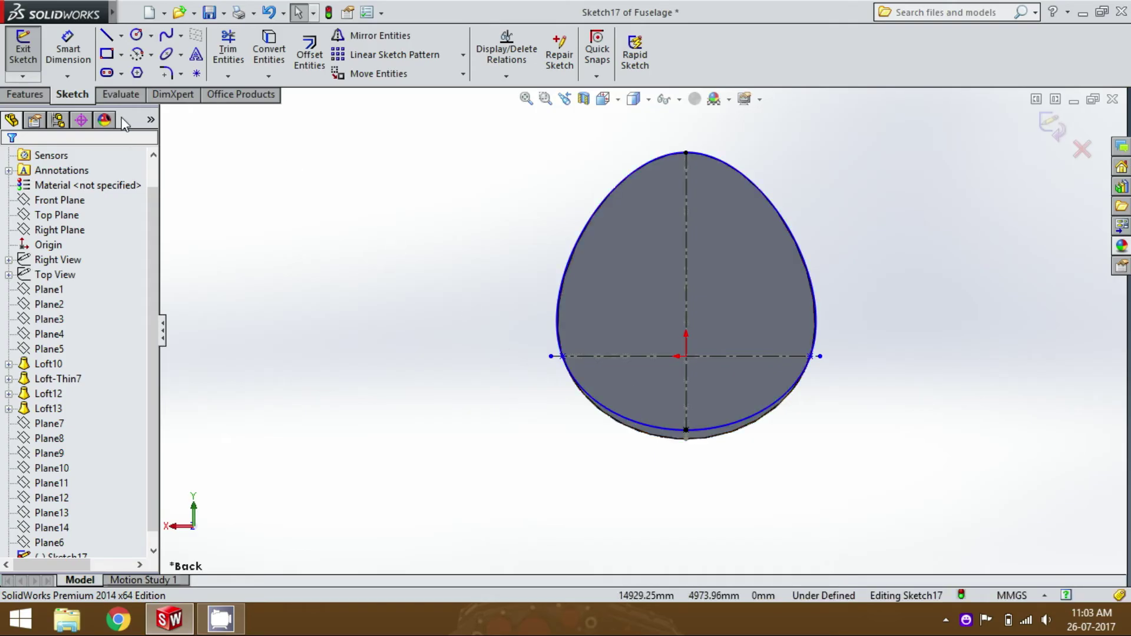
Add a driven dimension for the vertical centerline's length, placed outside the profile.
key(d)
click(685, 219)
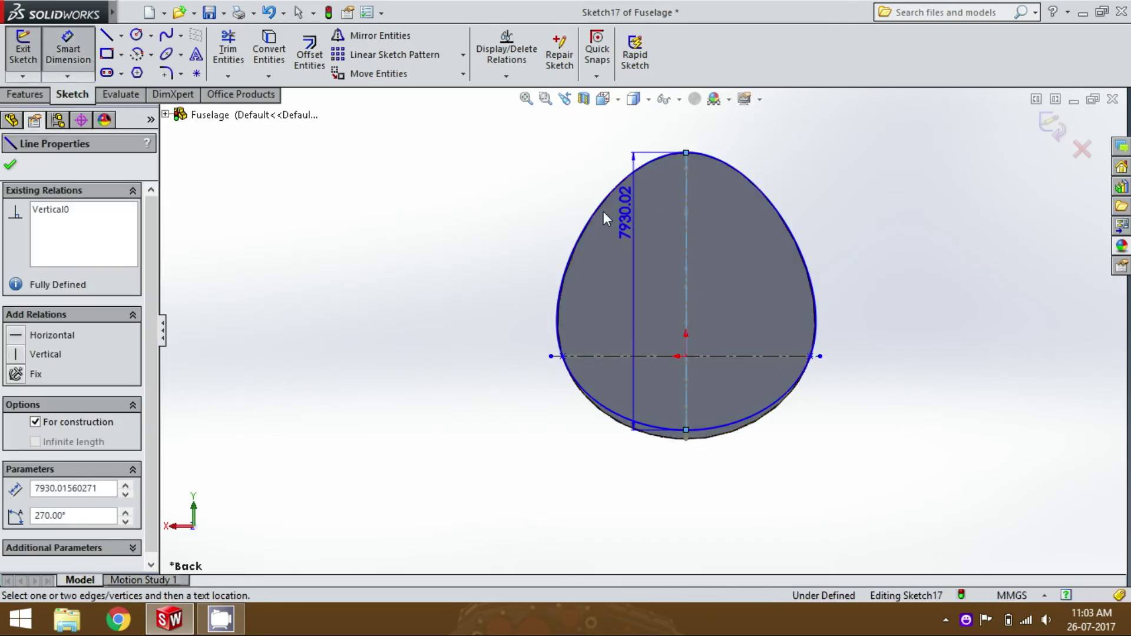
click(402, 238)
click(654, 303)
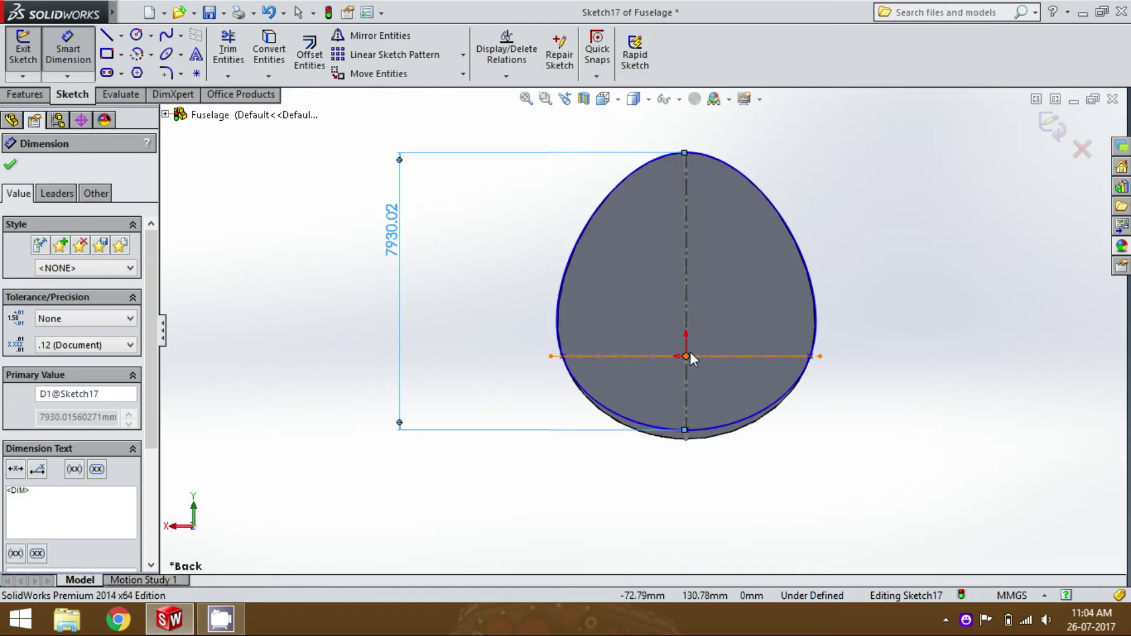
Add a driven dimension for the vertical distance between the horizontal centerline and the spline's bottom point.
click(652, 357)
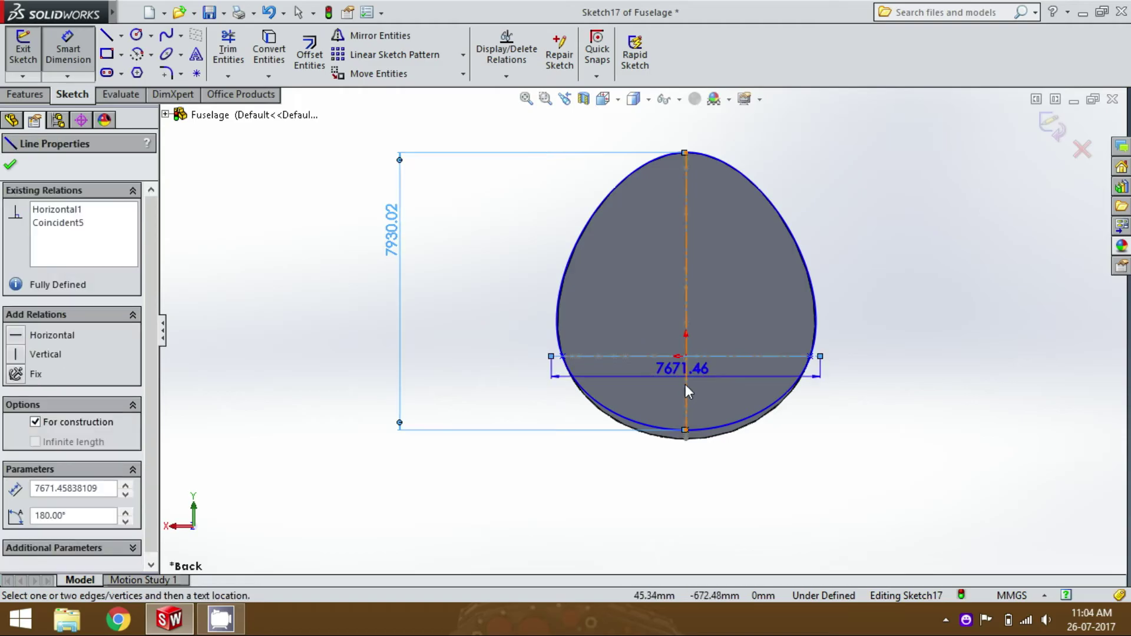
click(685, 431)
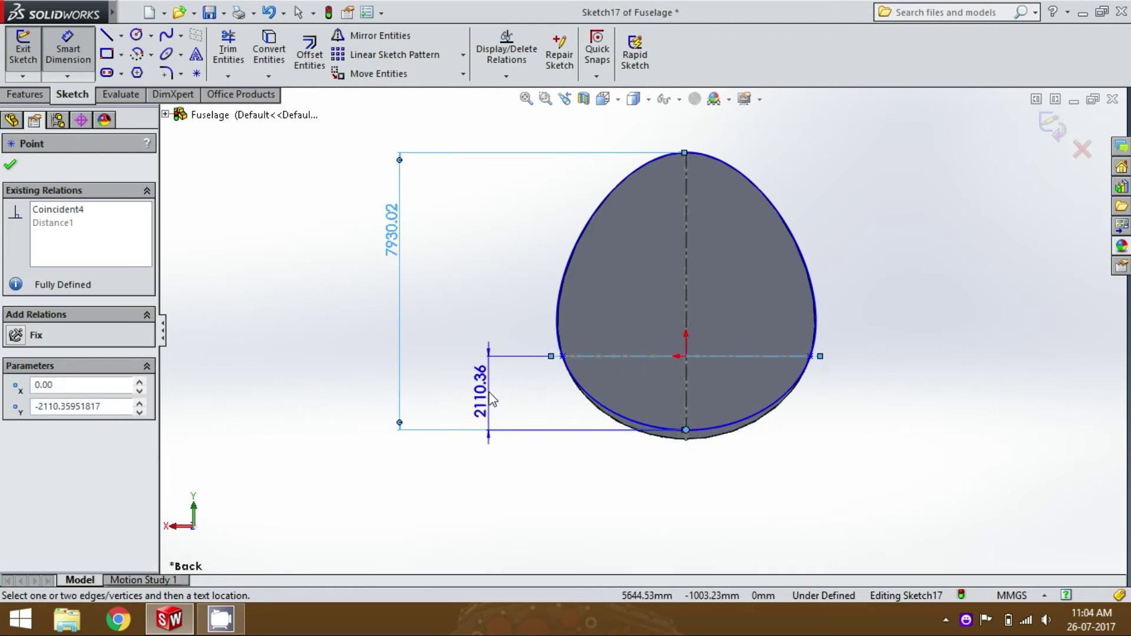
click(492, 399)
click(663, 304)
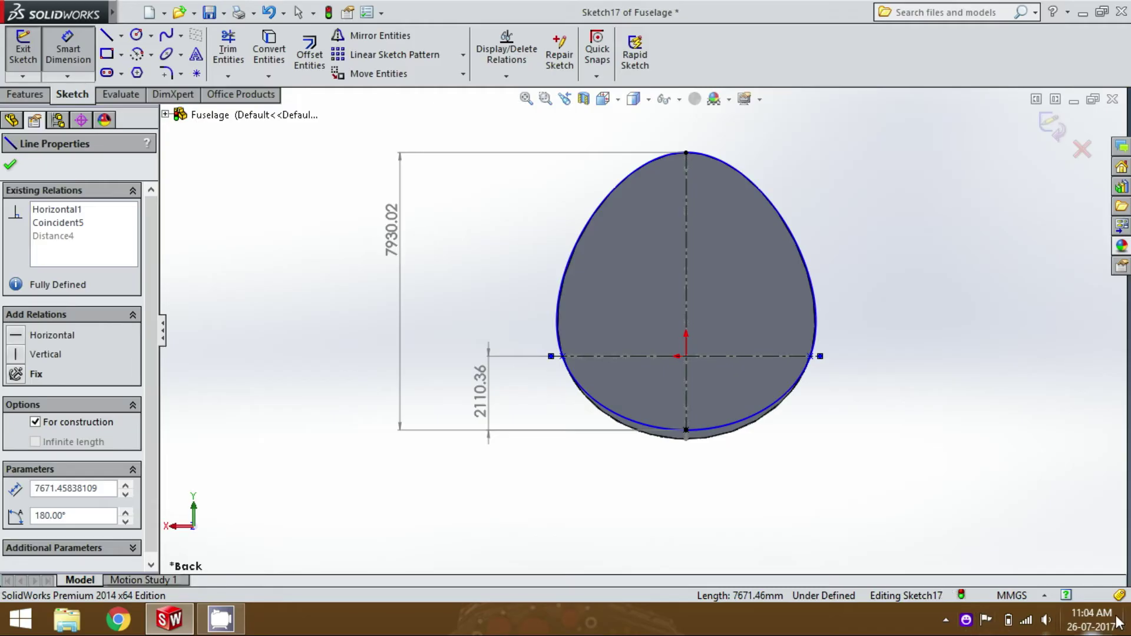
mouse_move(1119, 348)
click(1093, 156)
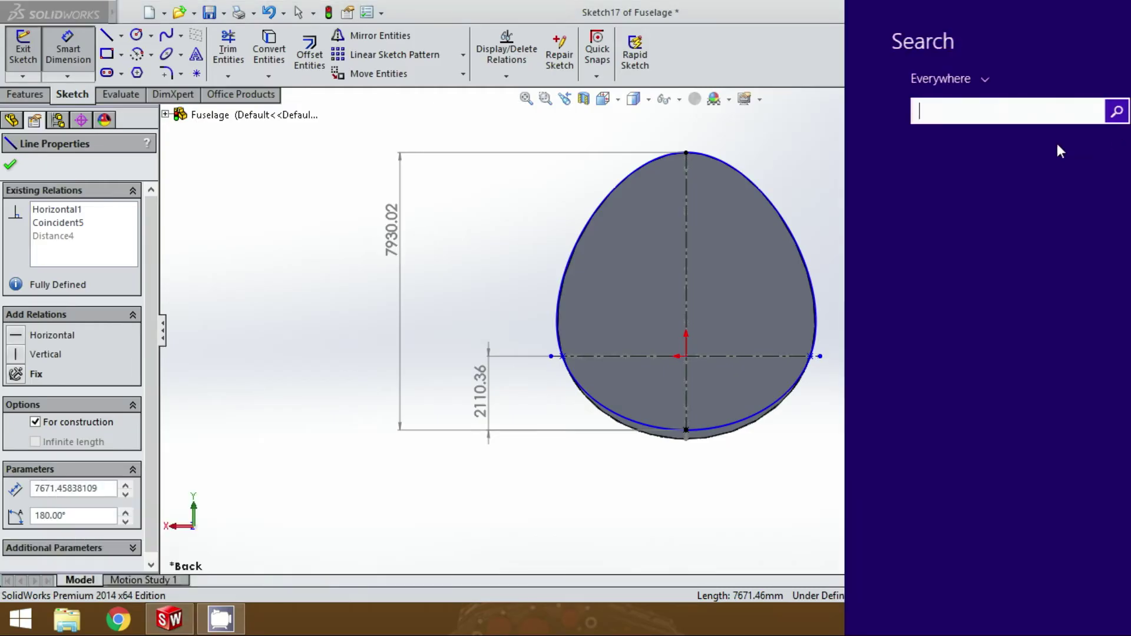
text(vcalc)
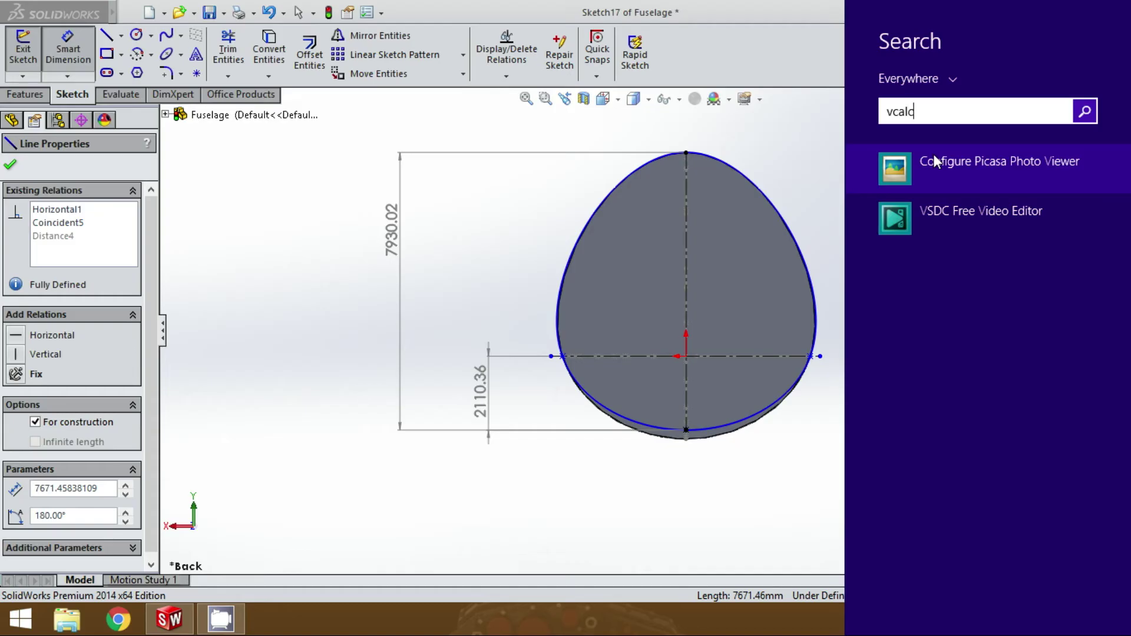
key(Return)
click(1117, 12)
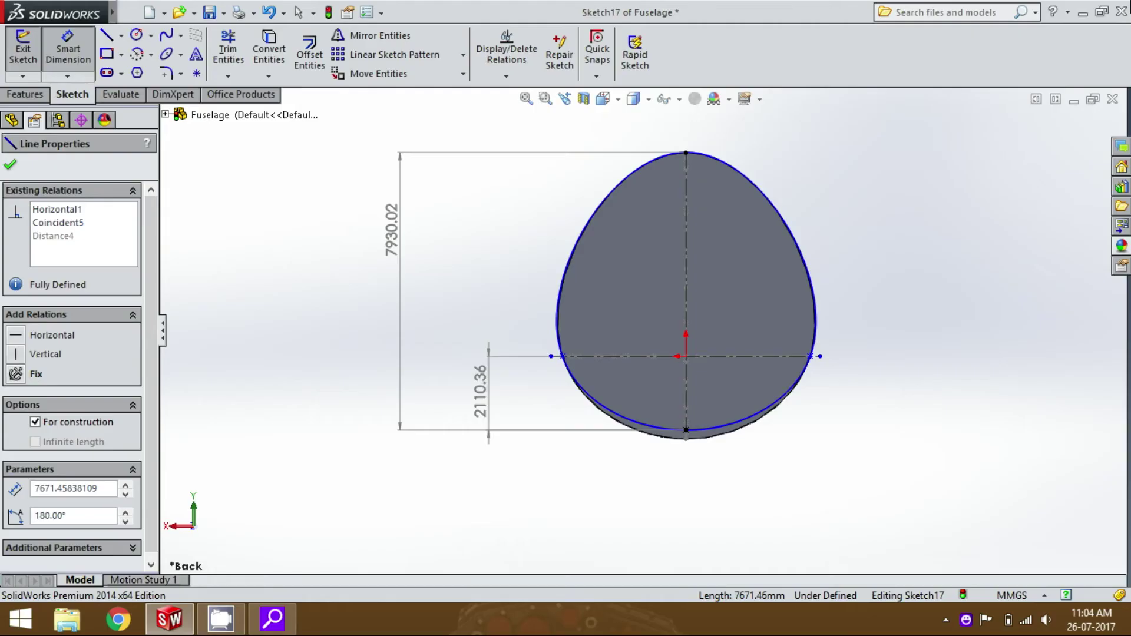
Find and open the Windows Calculator, and move its window clear of the profile's centerline.
mouse_move(1122, 5)
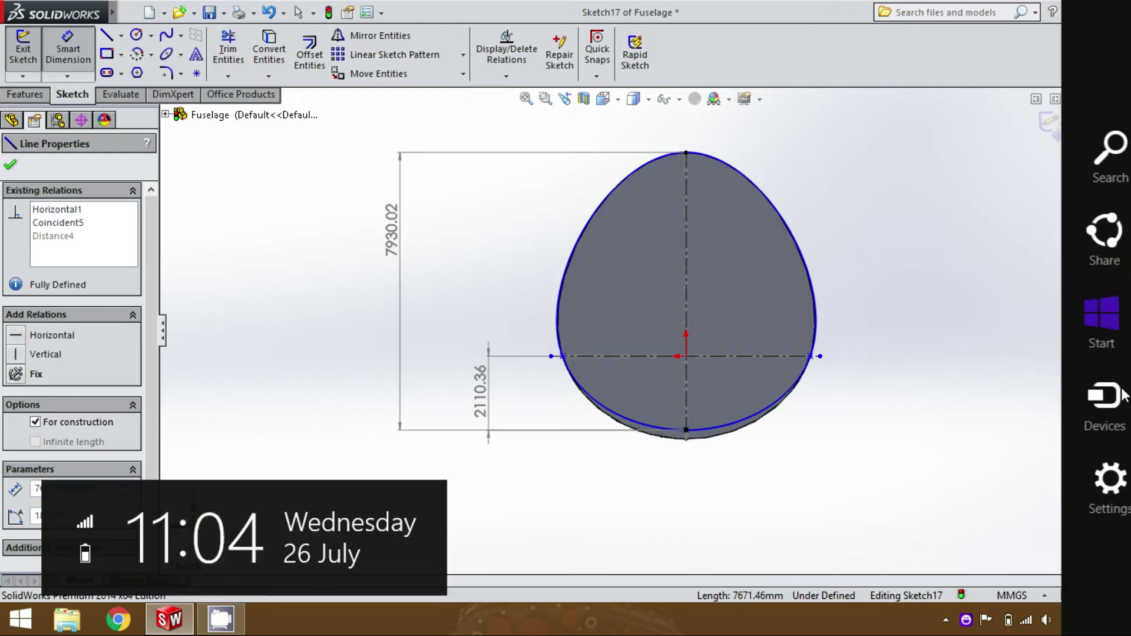
click(1089, 161)
text(calculator)
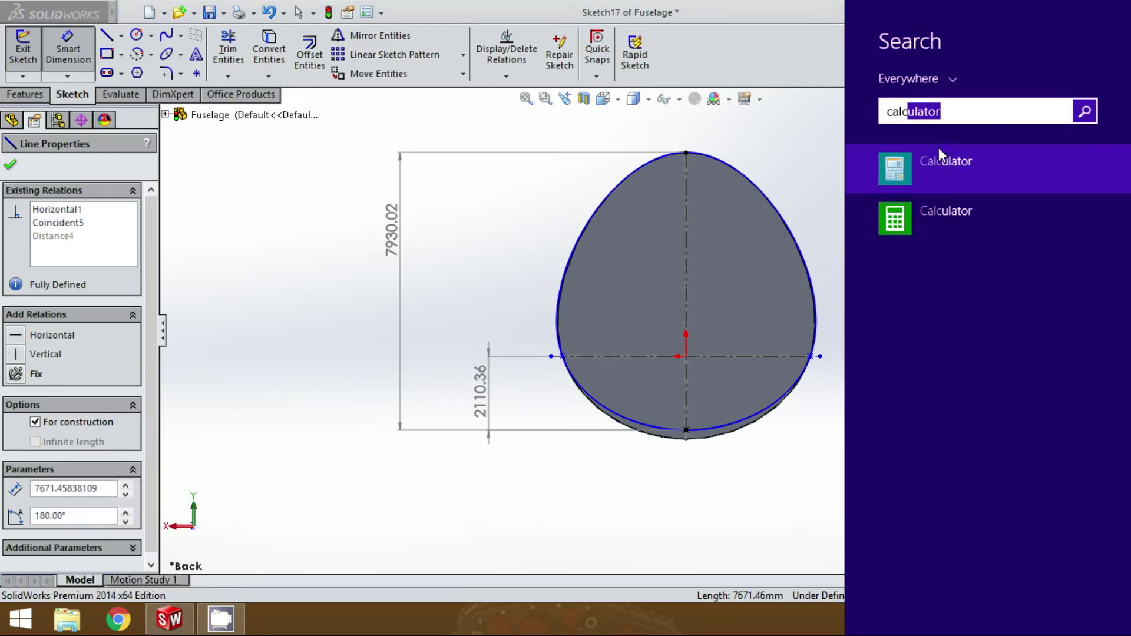
key(Return)
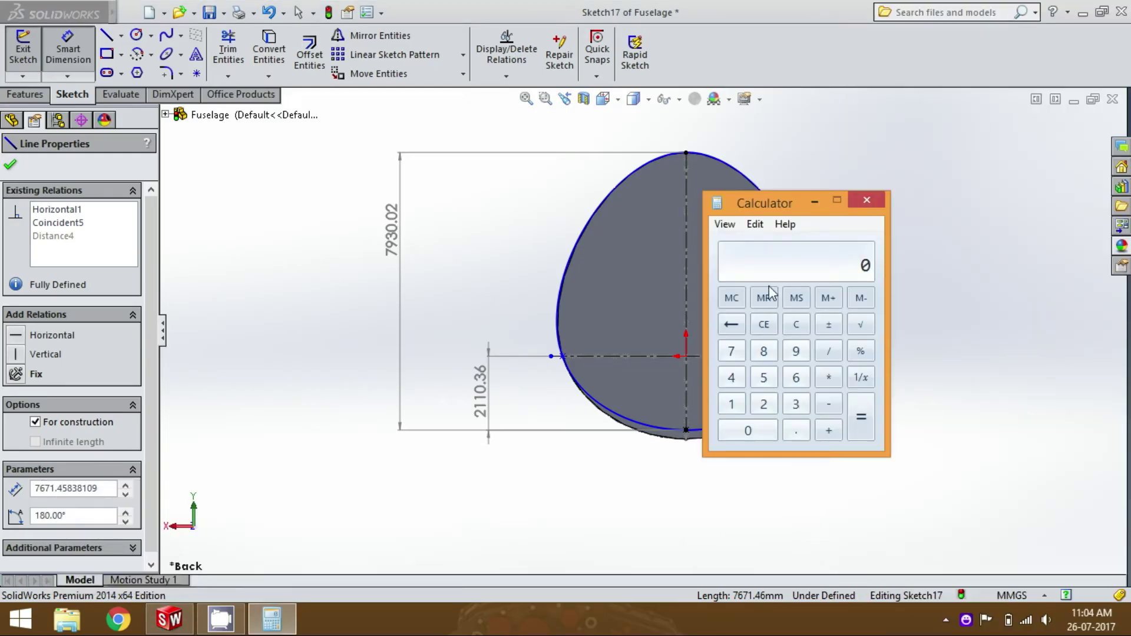
drag(761, 208, 831, 189)
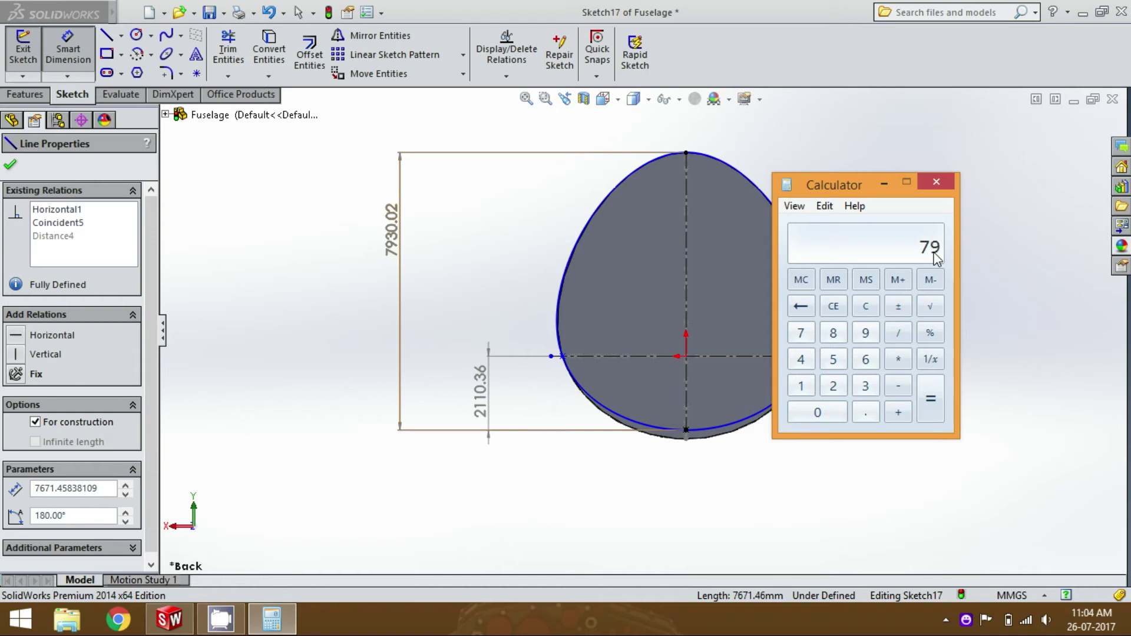
Multiply the vertical centerline's length, 7930.02, by 0.29 to calculate the side points' height above the bottom point.
text(0.02)
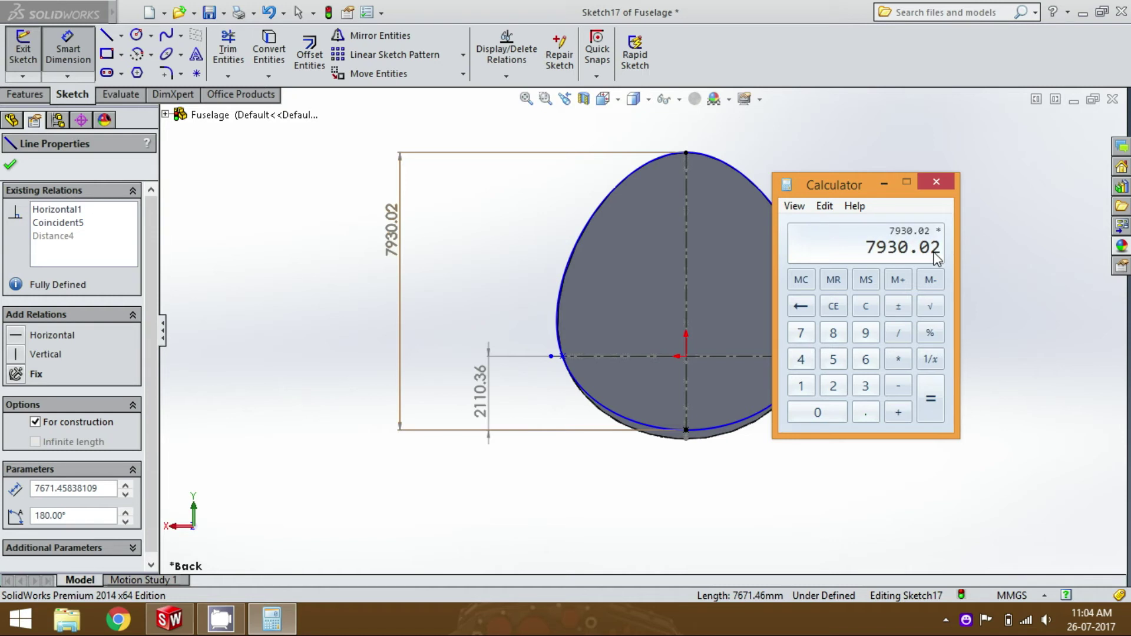
text(0.29)
key(Return)
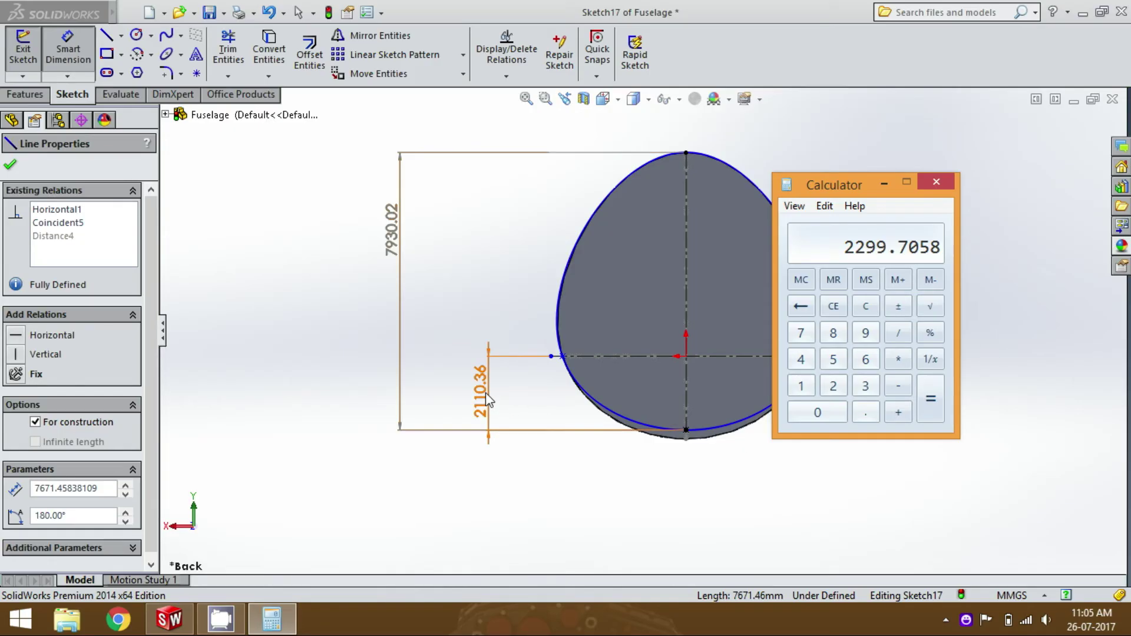
Delete the horizontal centerline through the origin together with its vertical driven dimension to the spline's bottom point.
click(686, 430)
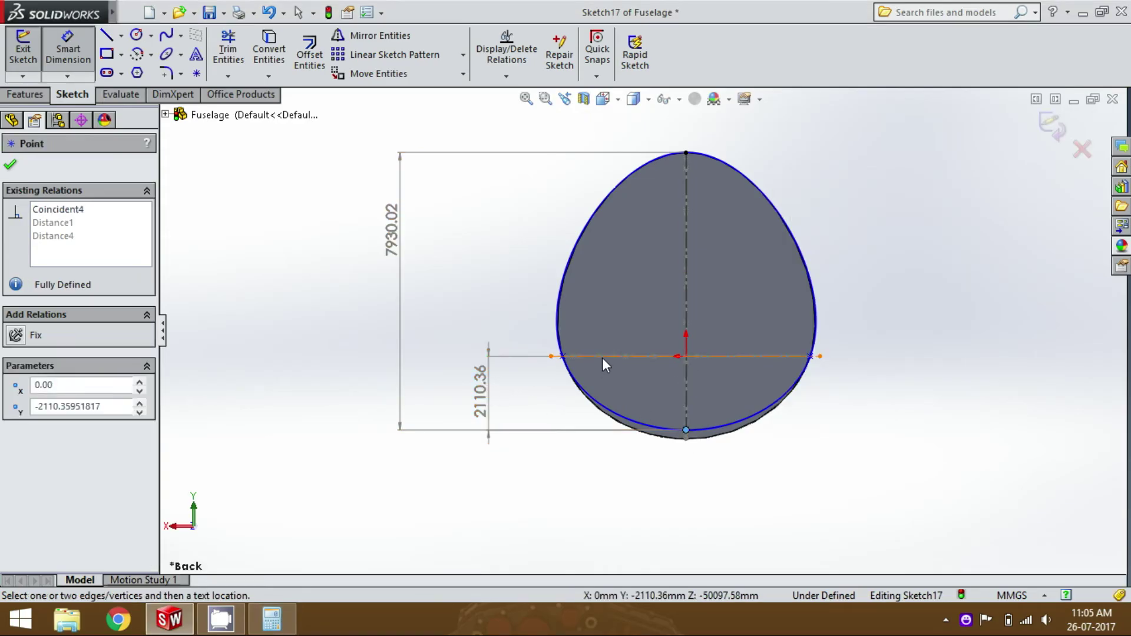
click(272, 618)
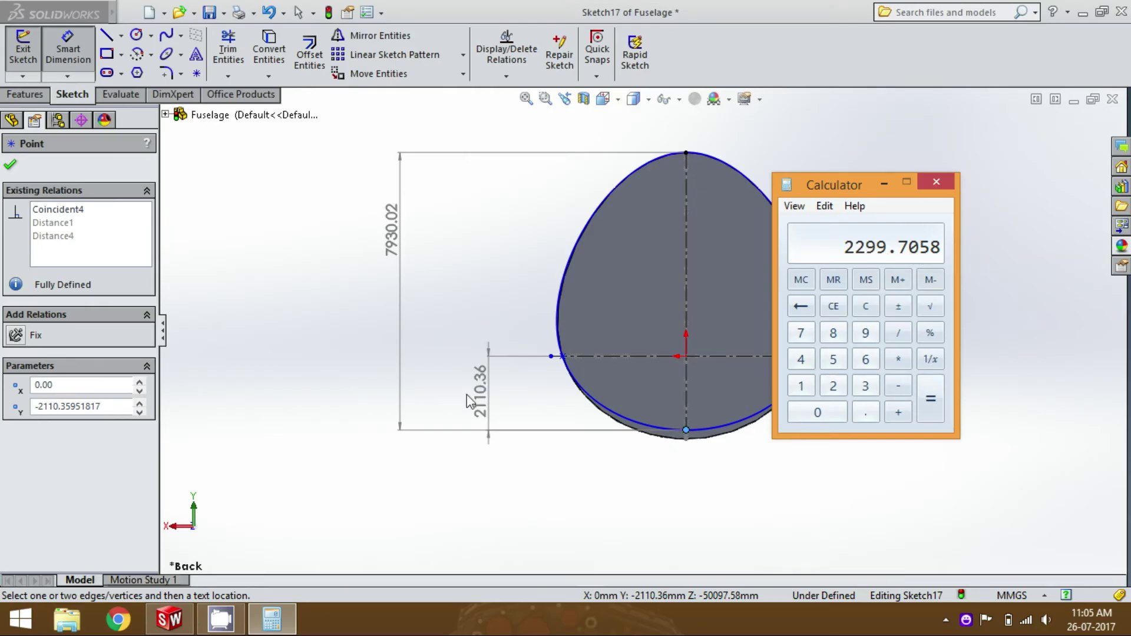
key(Escape)
click(487, 406)
key(Return)
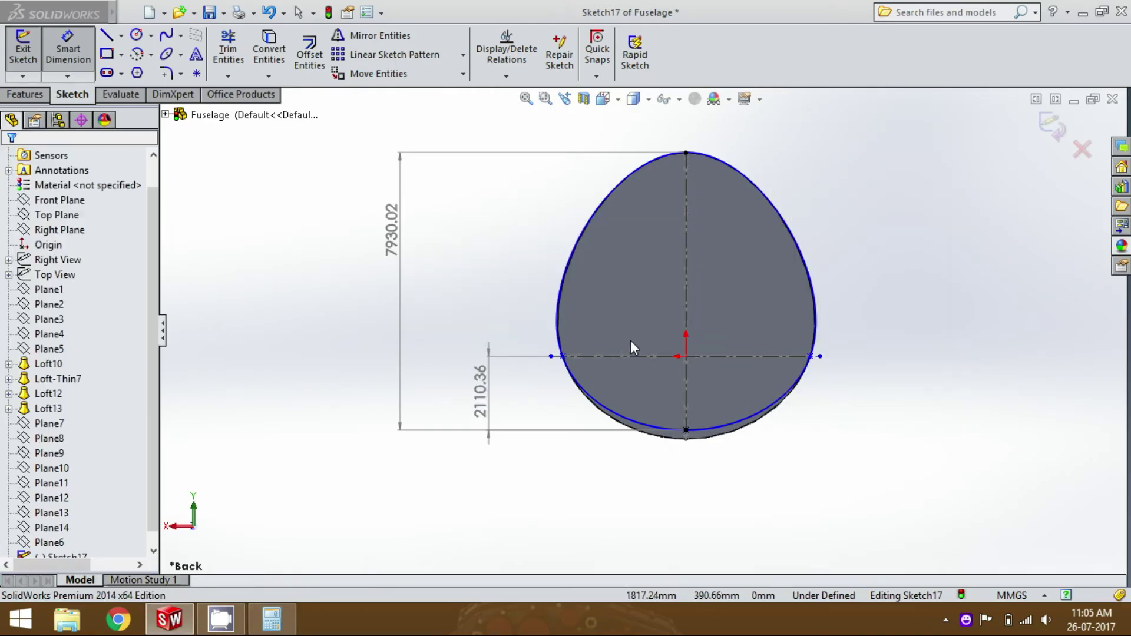
click(669, 357)
key(Escape)
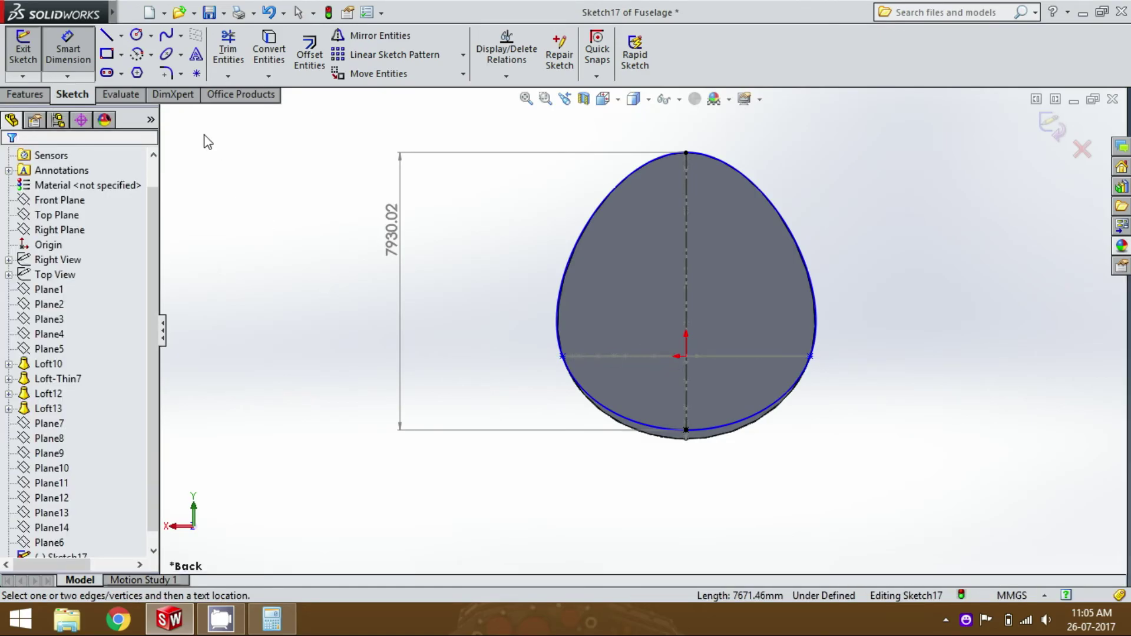
Sketch a horizontal centerline about 8647 mm long across the whole profile, slightly above the origin.
click(121, 35)
click(144, 74)
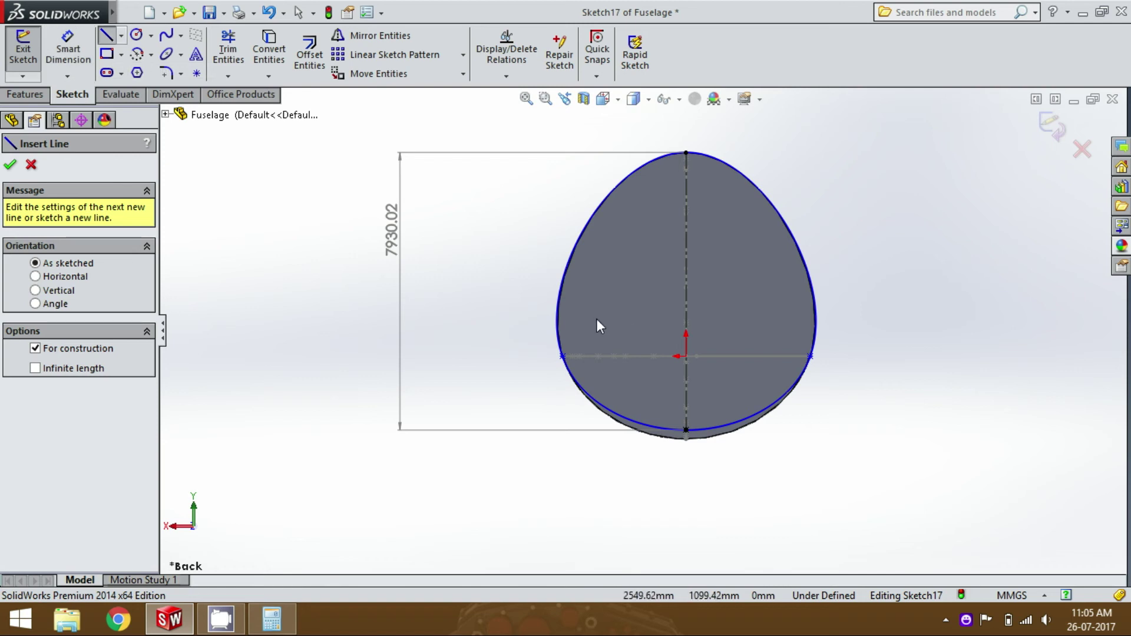
click(536, 325)
click(839, 326)
key(Escape)
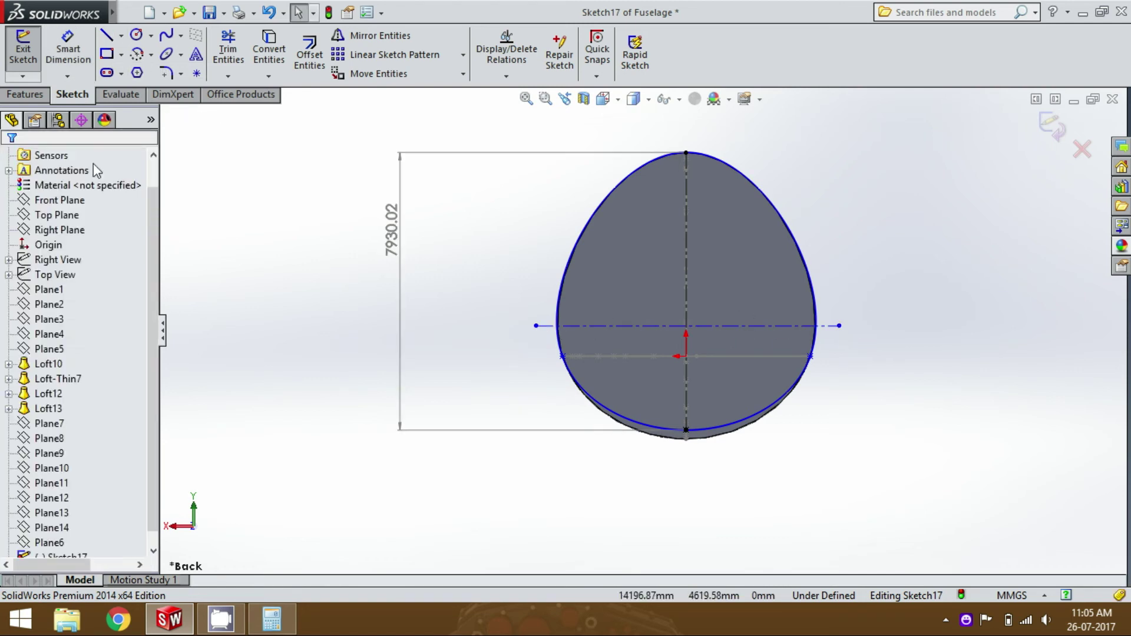
Dimension the vertical distance from the spline's bottom point to the new horizontal centerline and set it to 2299.70 mm.
click(68, 50)
click(619, 326)
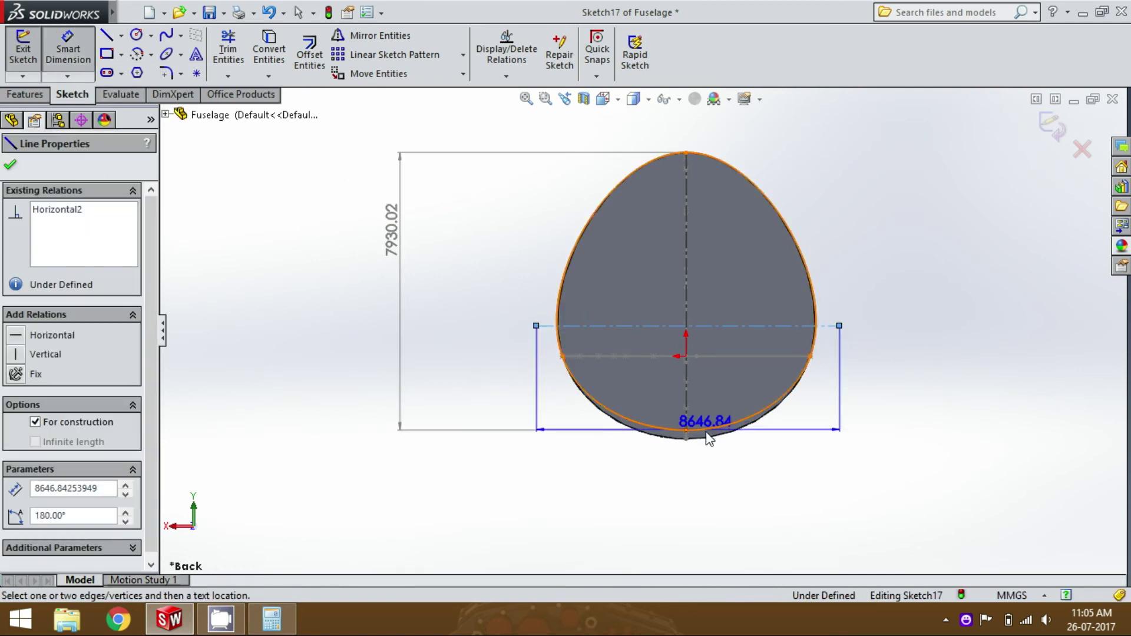
click(686, 430)
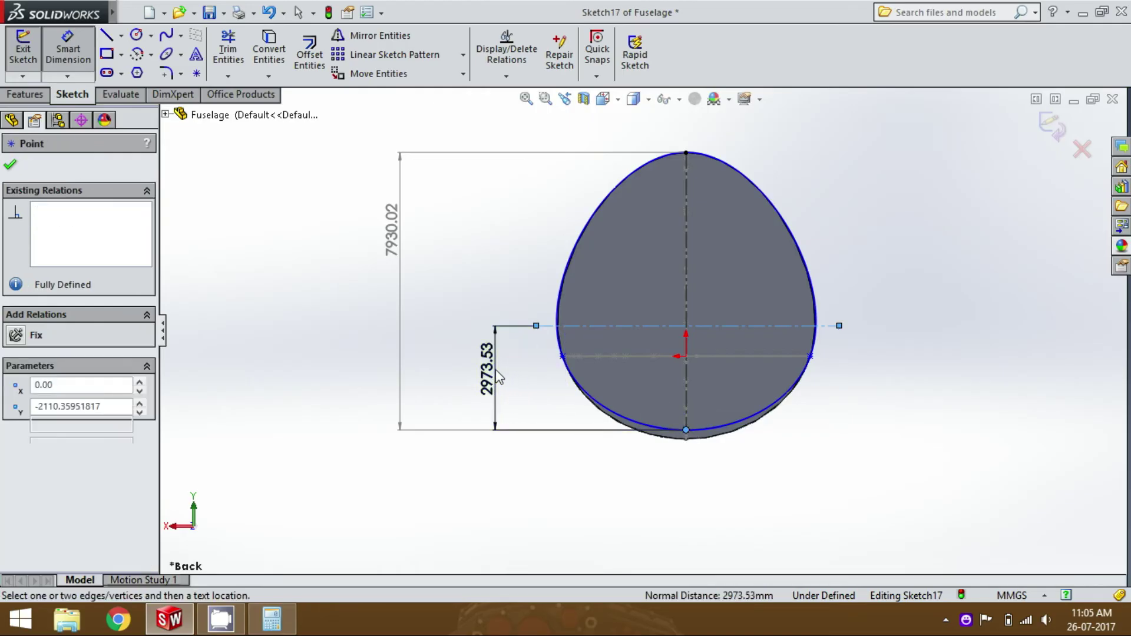
click(497, 372)
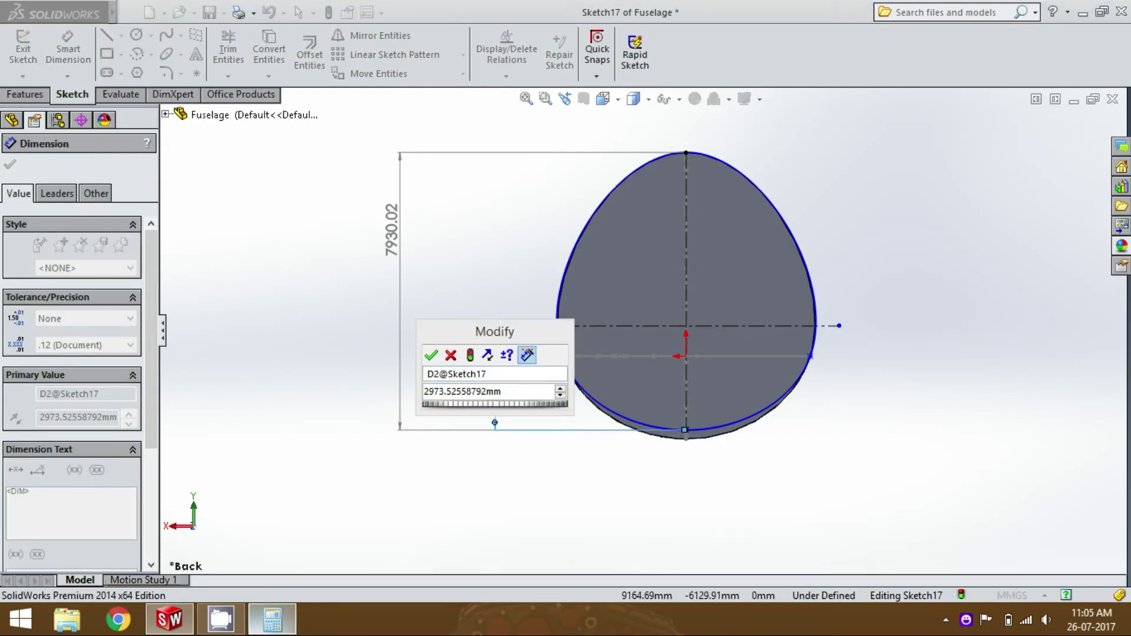
click(271, 618)
click(271, 618)
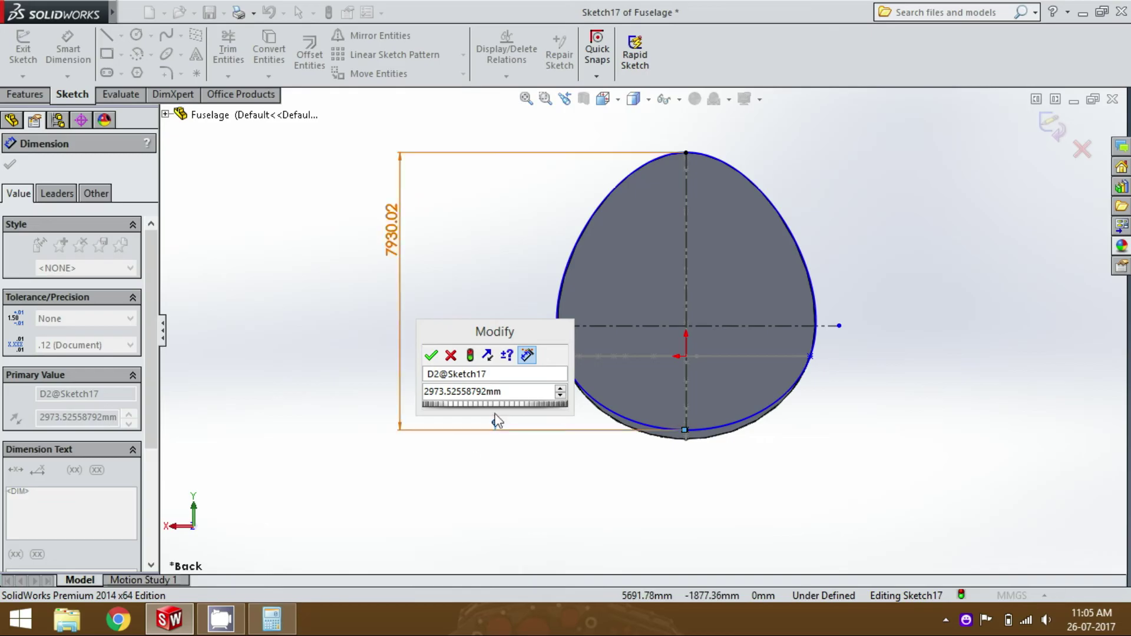
text(22)
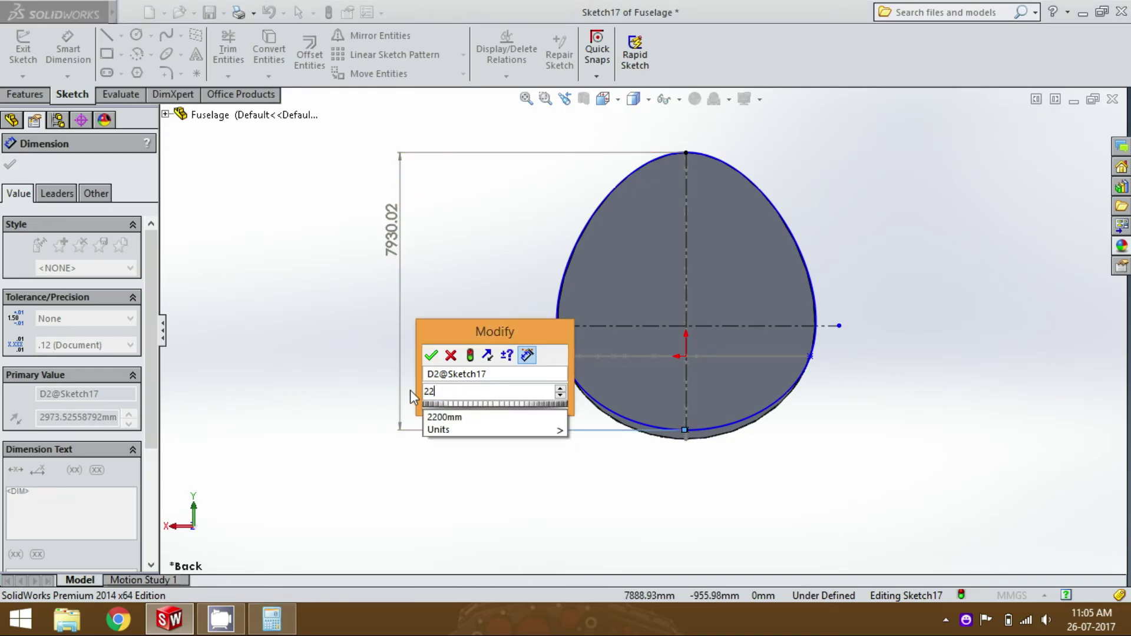
text(99.70)
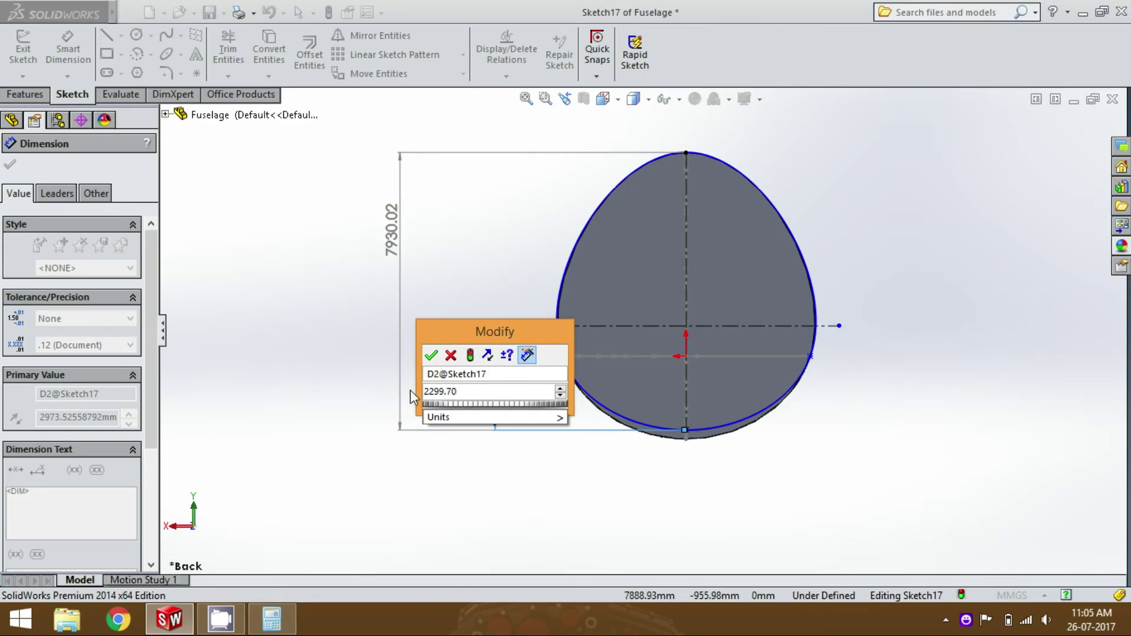
key(Return)
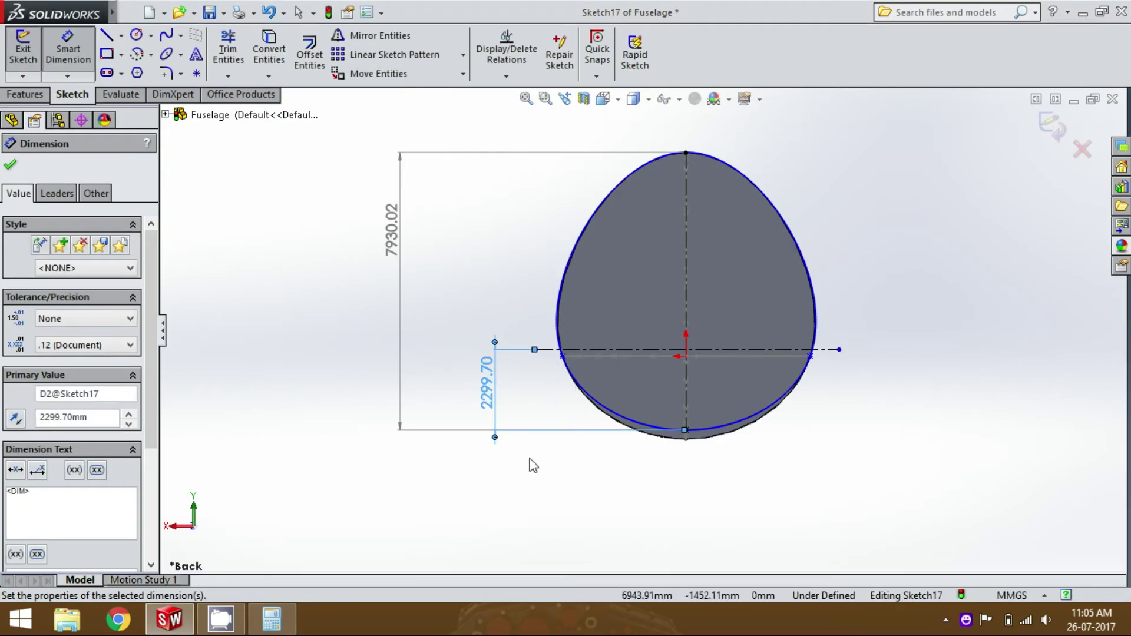
click(687, 476)
key(Escape)
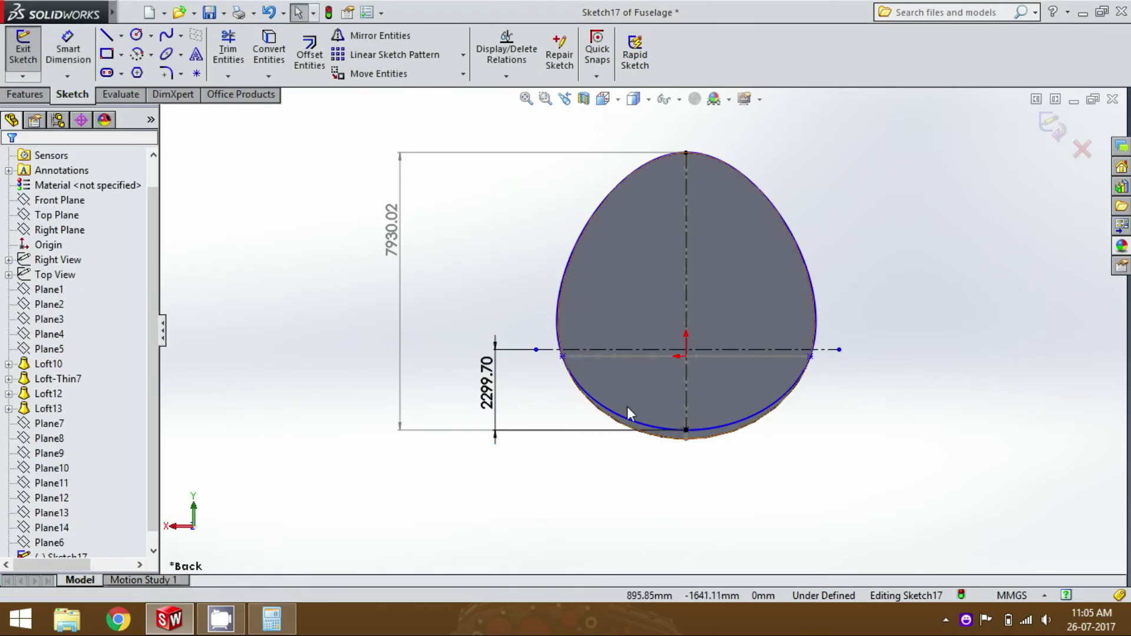
Make the spline's left side point, as seen from the back, coincident with the horizontal centerline.
key(Left)
key(Left)
key(Left)
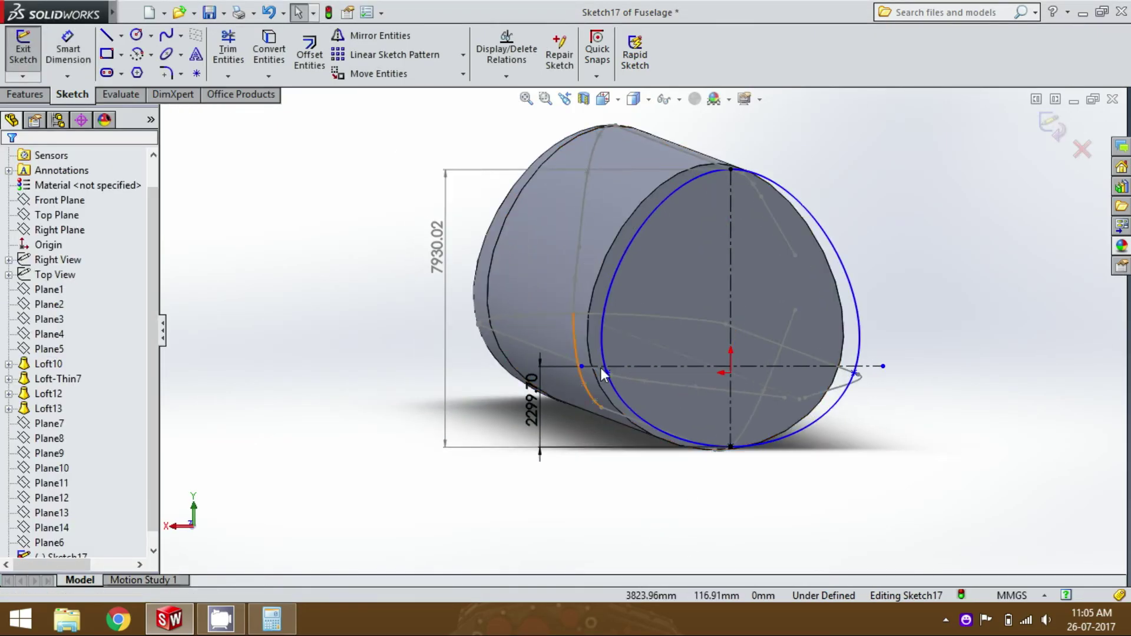
scroll(607, 364, down, 5)
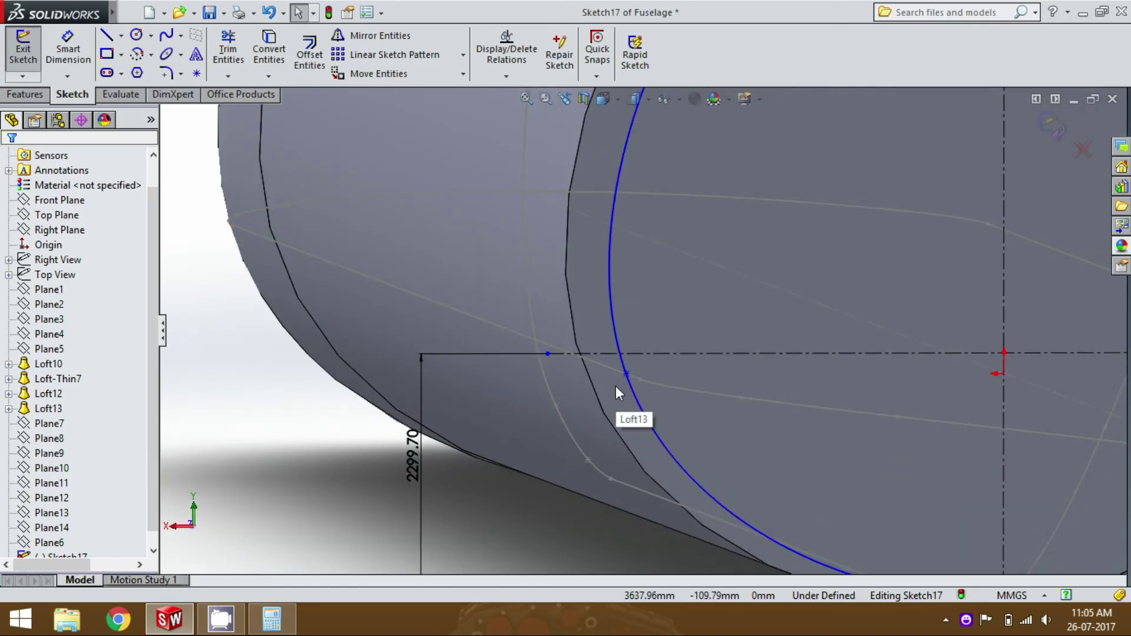
scroll(608, 356, up, 3)
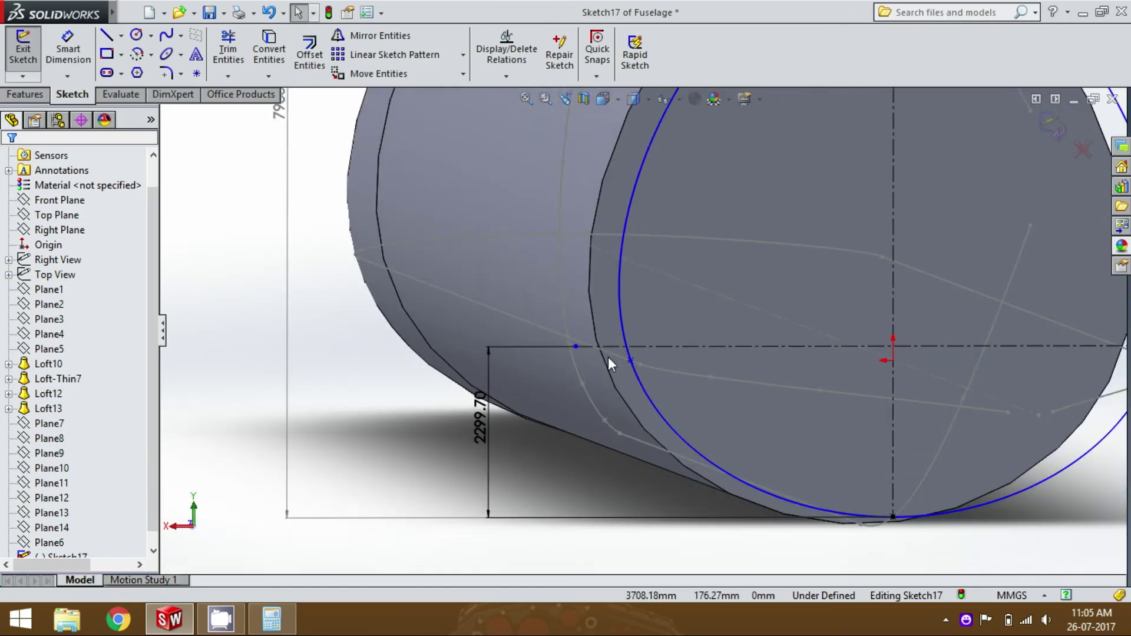
scroll(645, 355, down, 3)
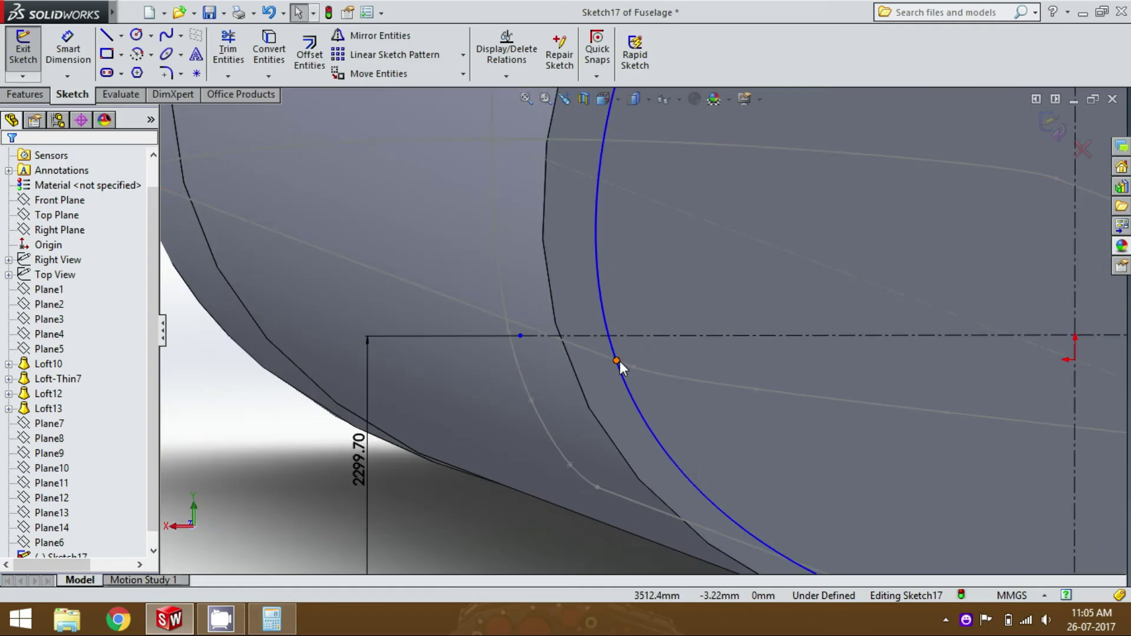
click(616, 360)
ctrl+click(617, 335)
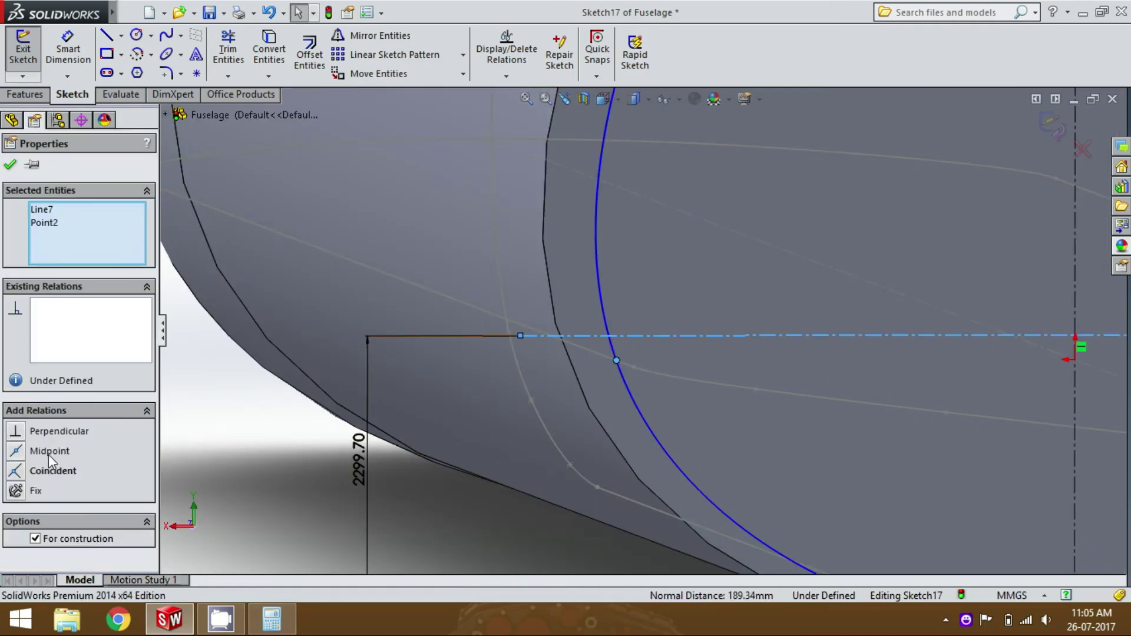
click(19, 470)
Make the spline's right side point, as seen from the back, coincident with the horizontal centerline.
scroll(684, 389, up, 5)
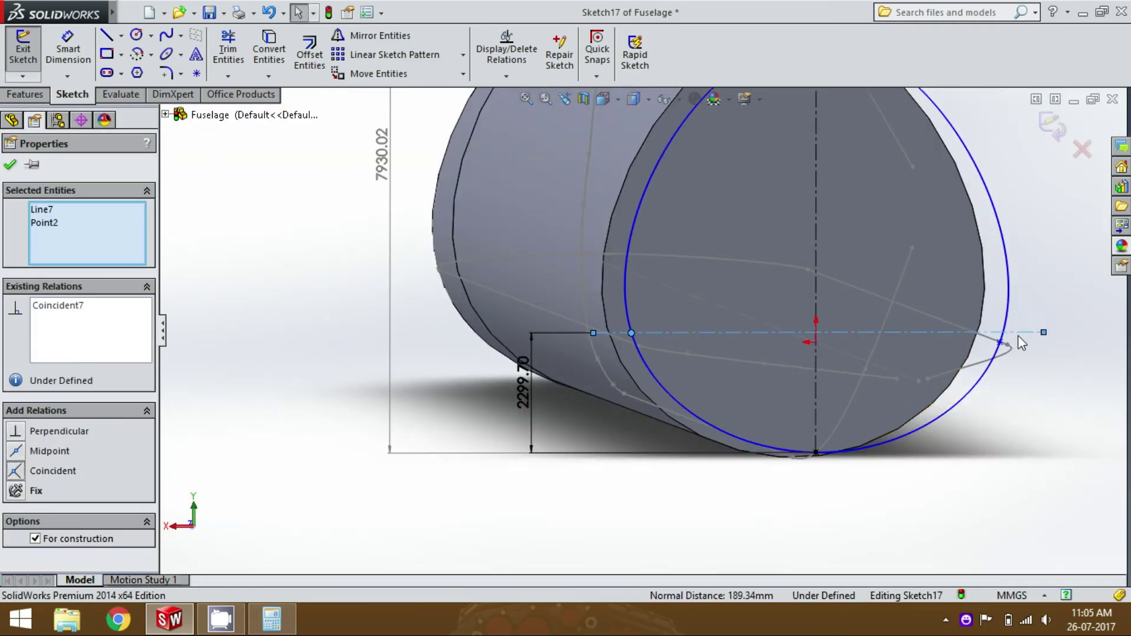
scroll(1001, 354, down, 5)
click(986, 391)
click(887, 328)
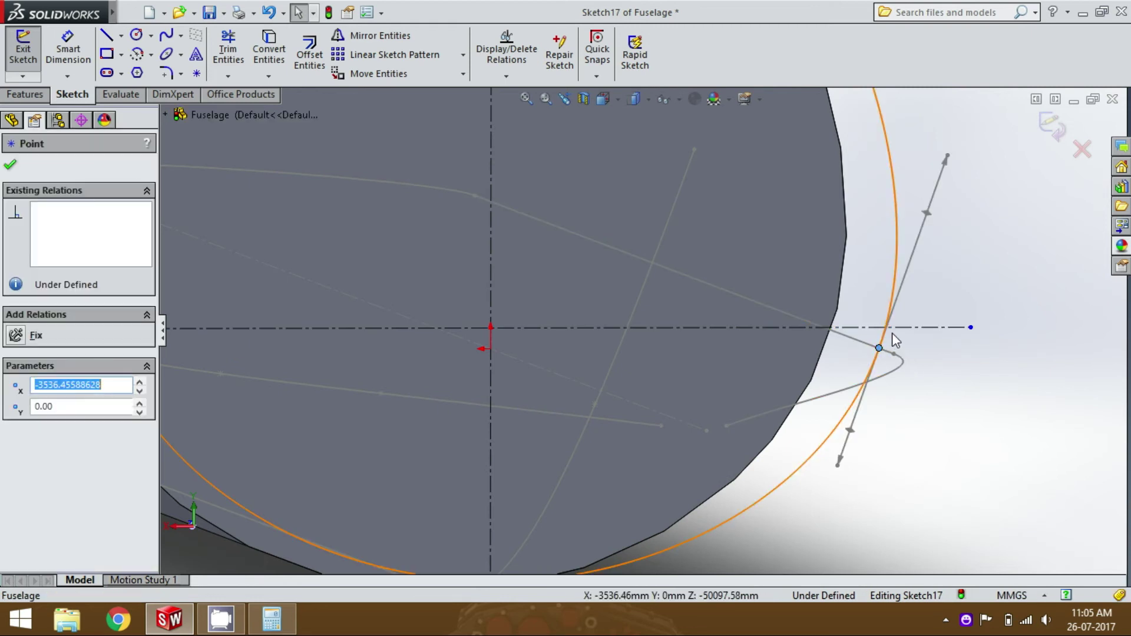
ctrl+click(898, 327)
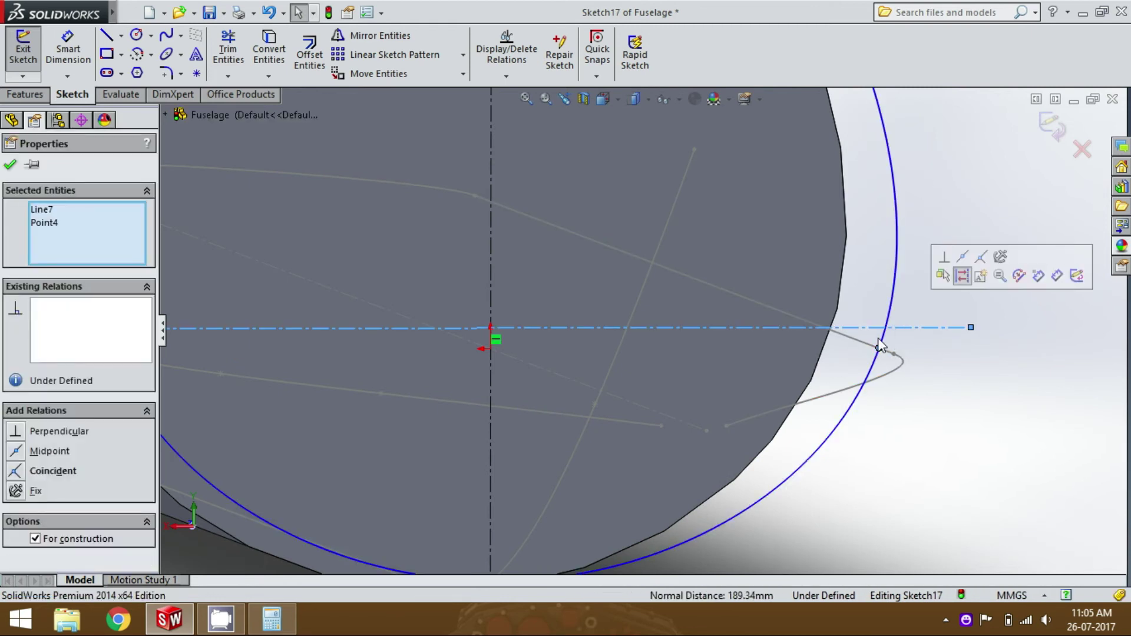
click(16, 471)
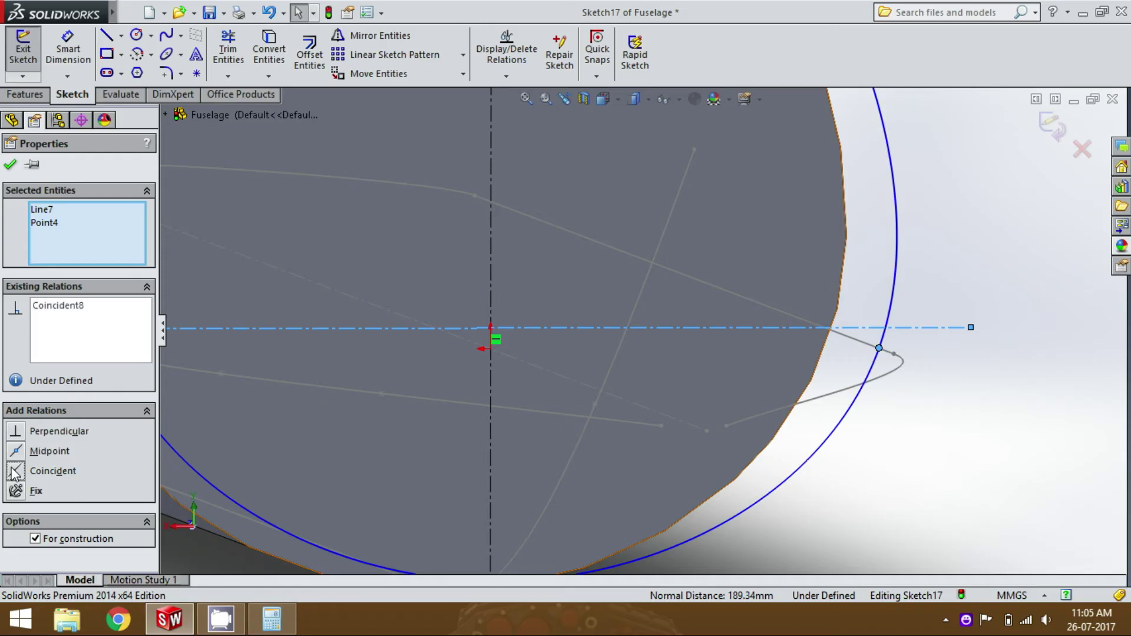
click(10, 165)
Compare the spline profile's outline with the edge of the fuselage's rear face from the back.
key(ctrl+7)
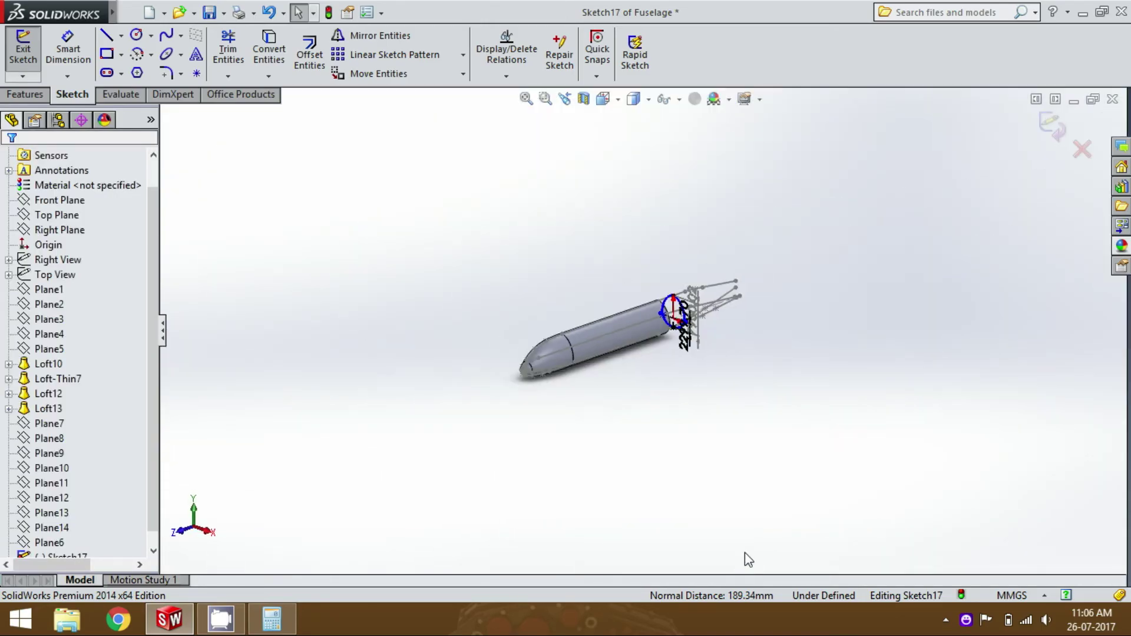
key(space)
click(857, 308)
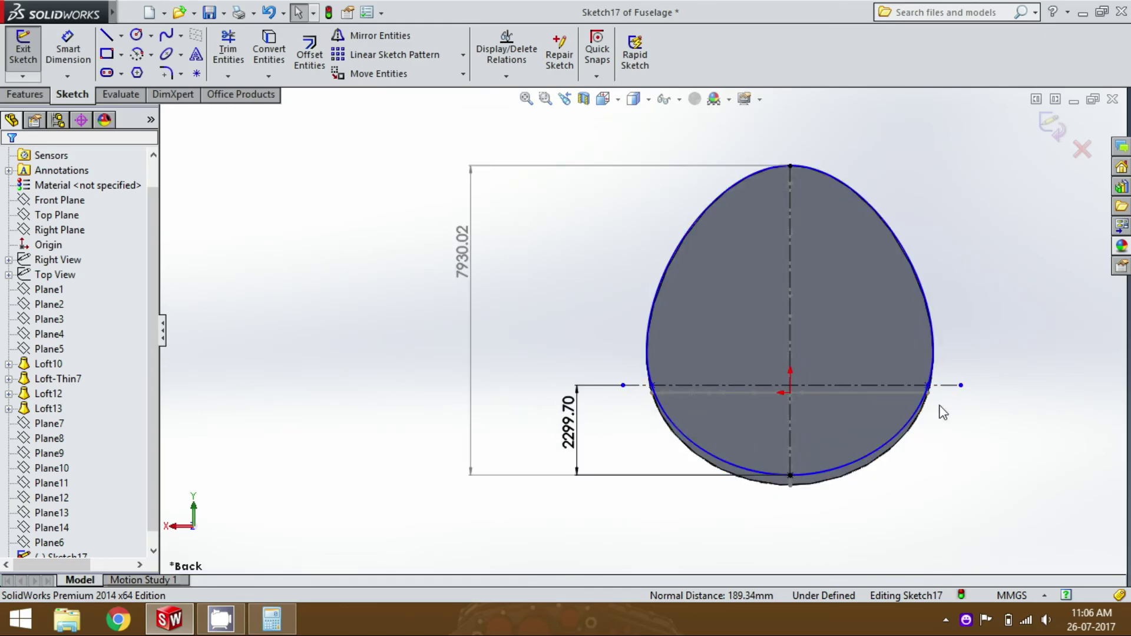
click(861, 458)
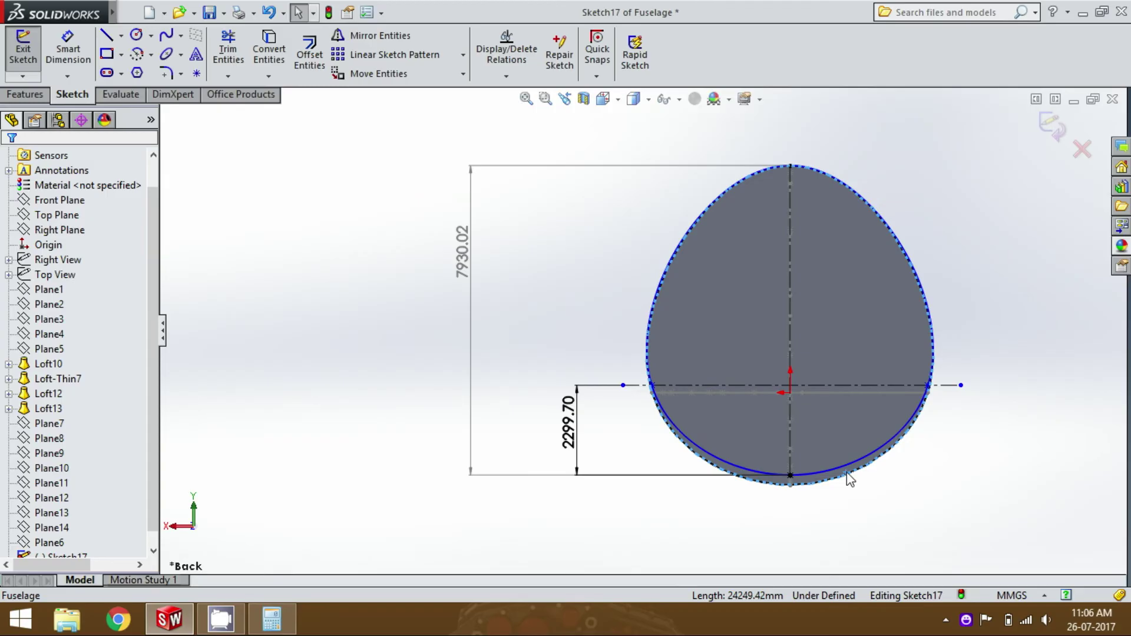
click(871, 486)
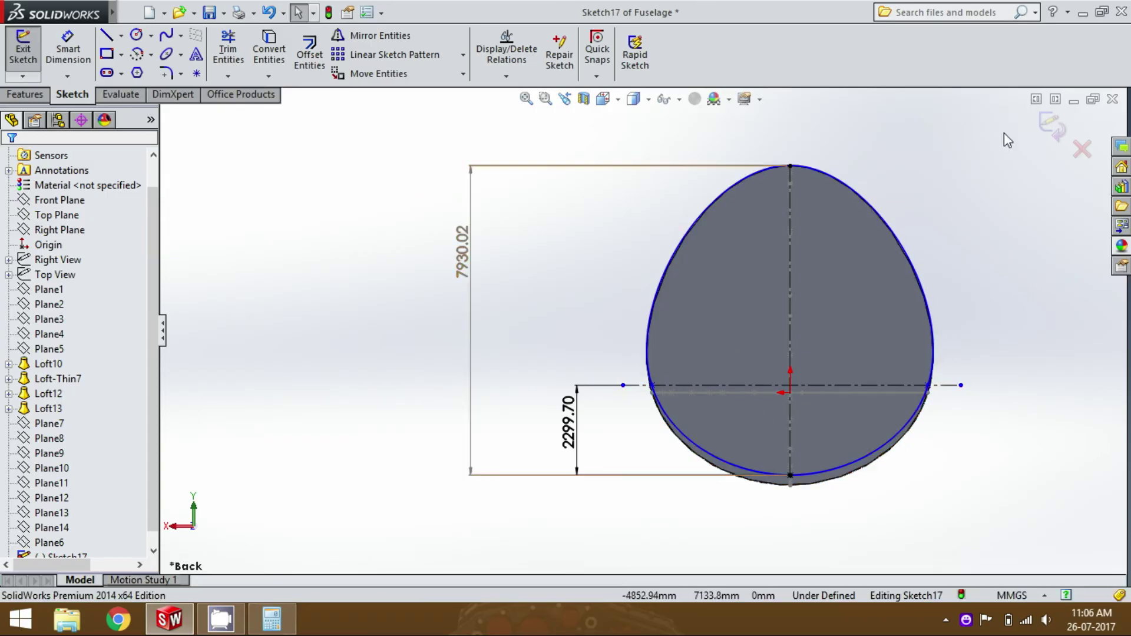
scroll(848, 205, down, 5)
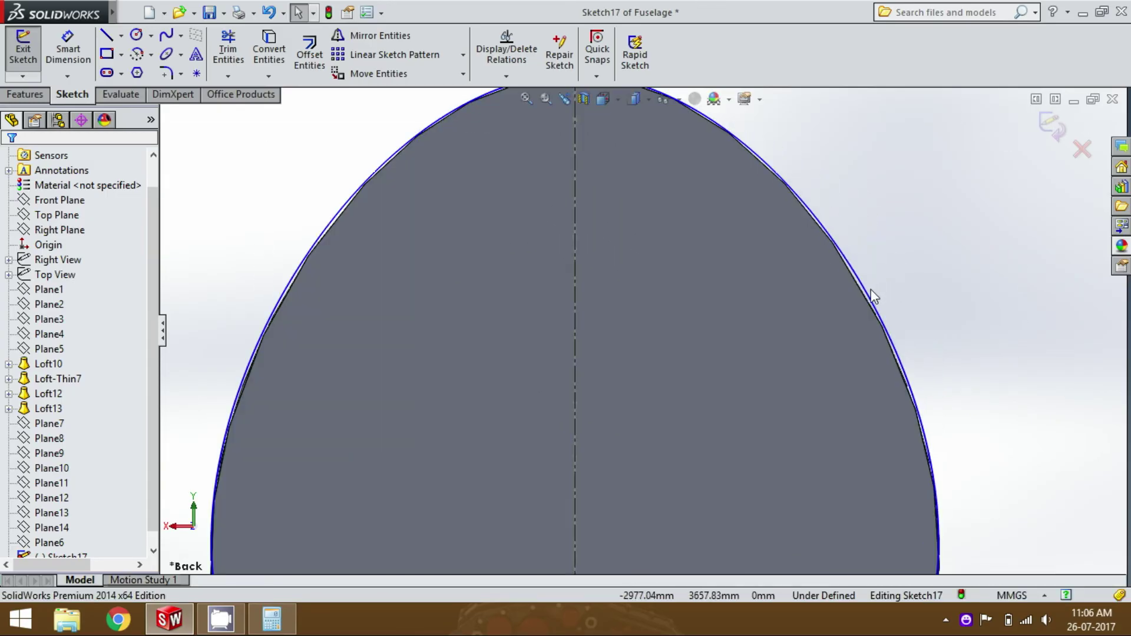
scroll(869, 289, up, 5)
Examine the profile's position along the tail guide curves from an oblique view and from the right side.
middle_drag(814, 340, 892, 374)
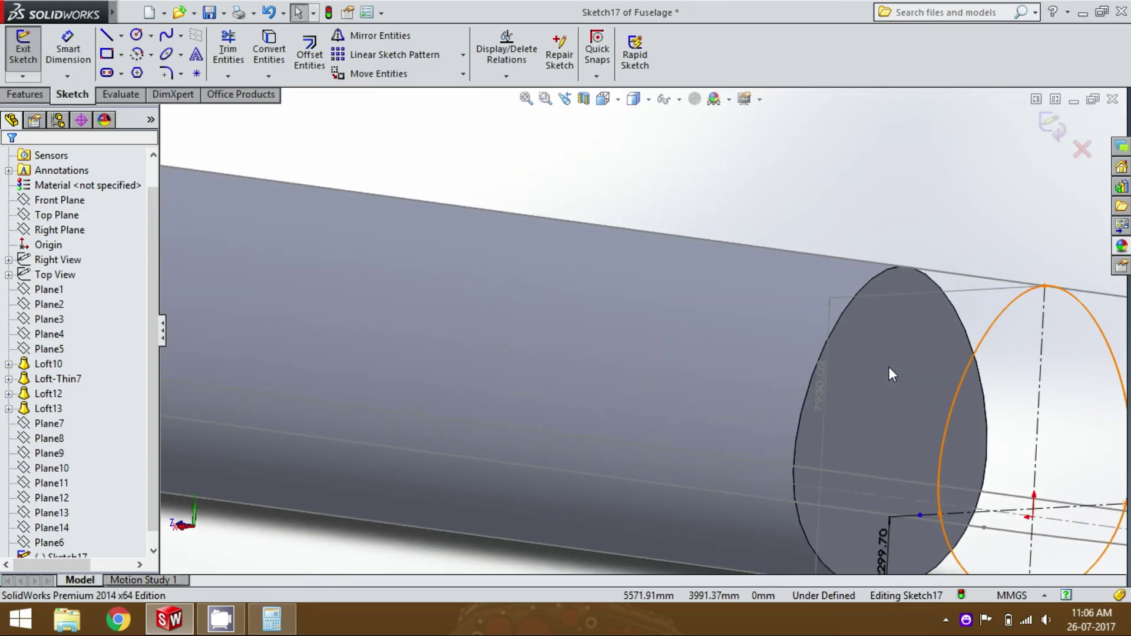
key(f)
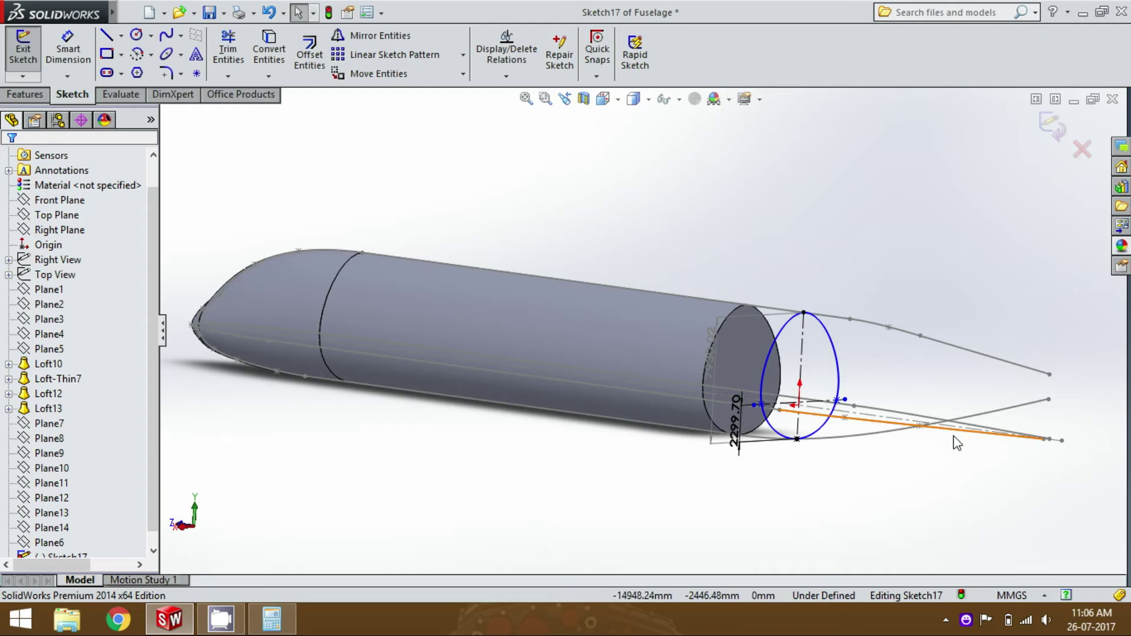
scroll(733, 374, down, 3)
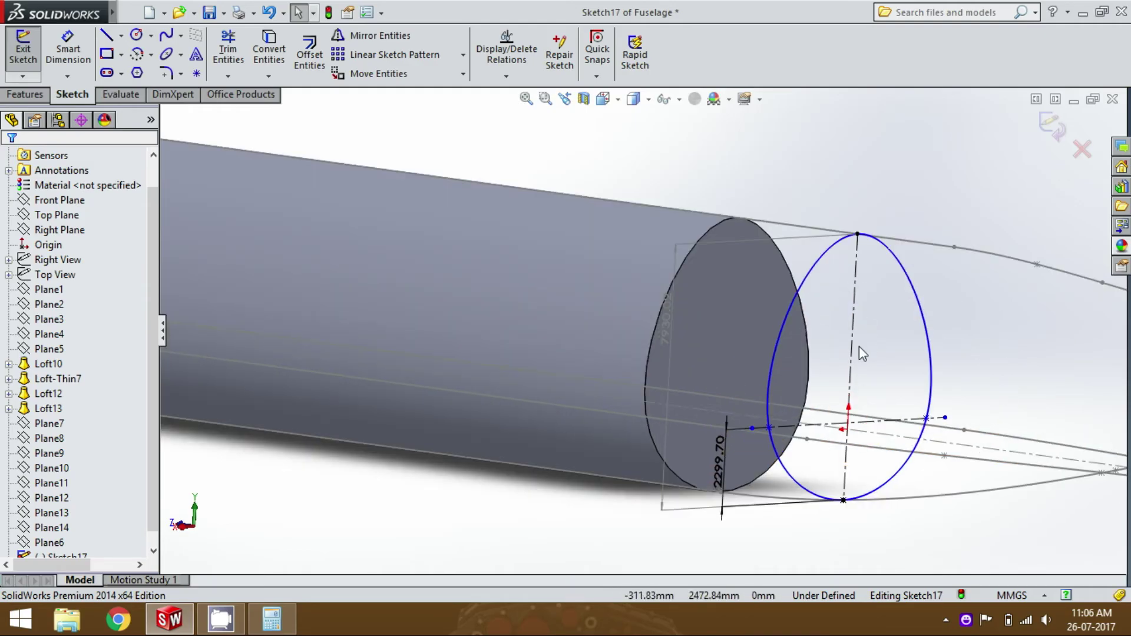
key(space)
click(807, 288)
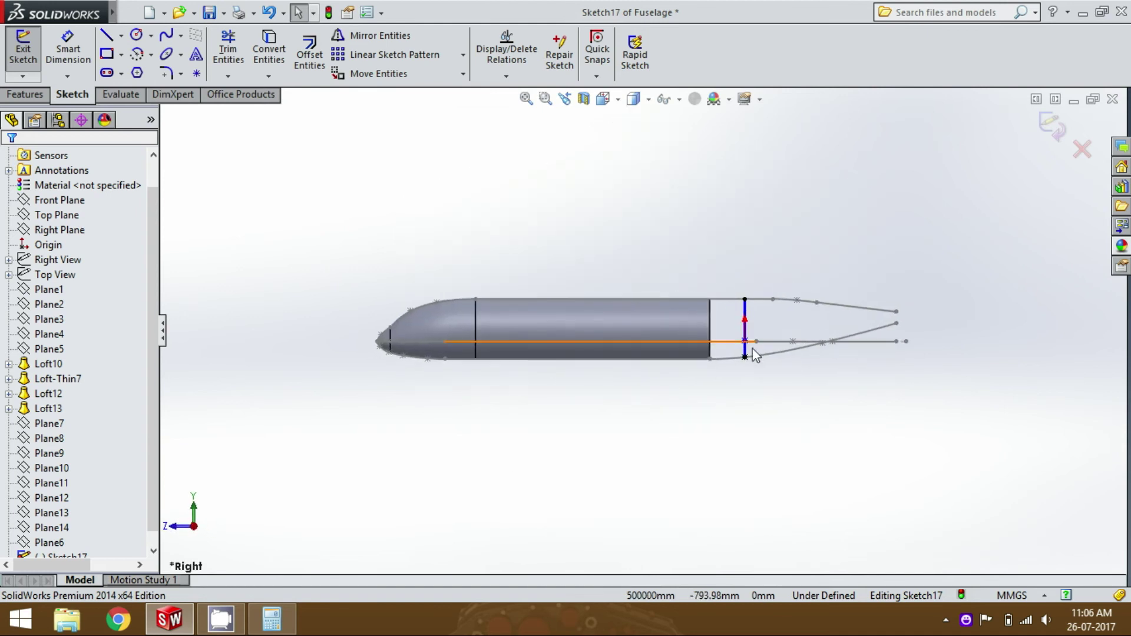
scroll(766, 353, down, 3)
scroll(958, 304, up, 3)
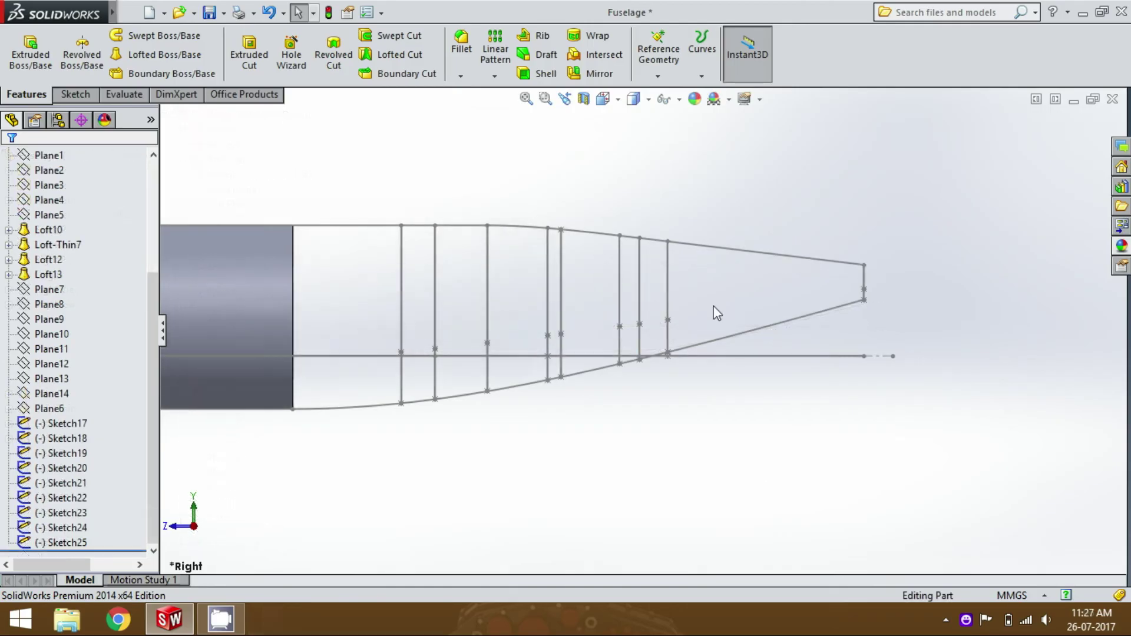
Examine the horizontal centerlines and side points of the tail profiles from oblique angles and from the right side.
middle_drag(609, 391, 580, 399)
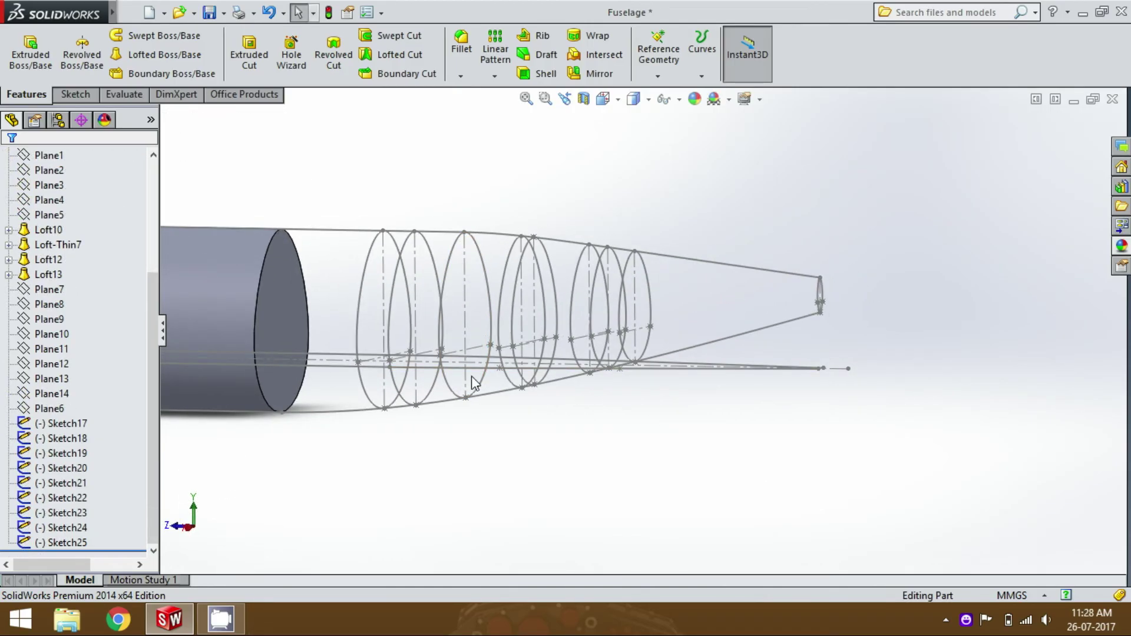
mouse_move(500, 408)
middle_down()
mouse_move(512, 416)
mouse_move(498, 411)
middle_up()
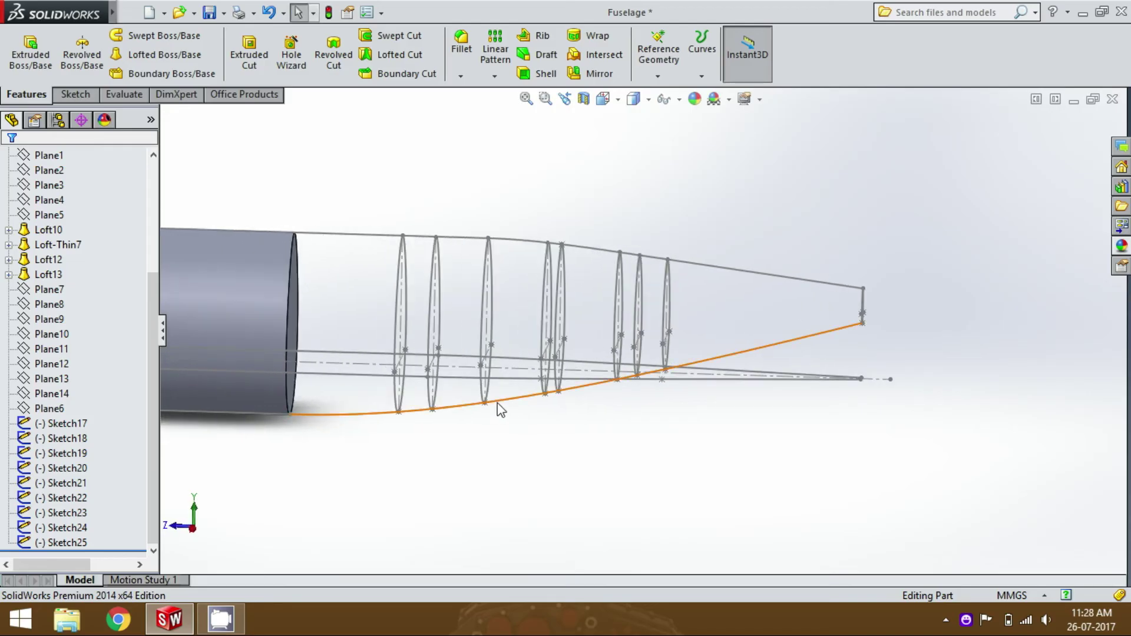
scroll(501, 410, down, 3)
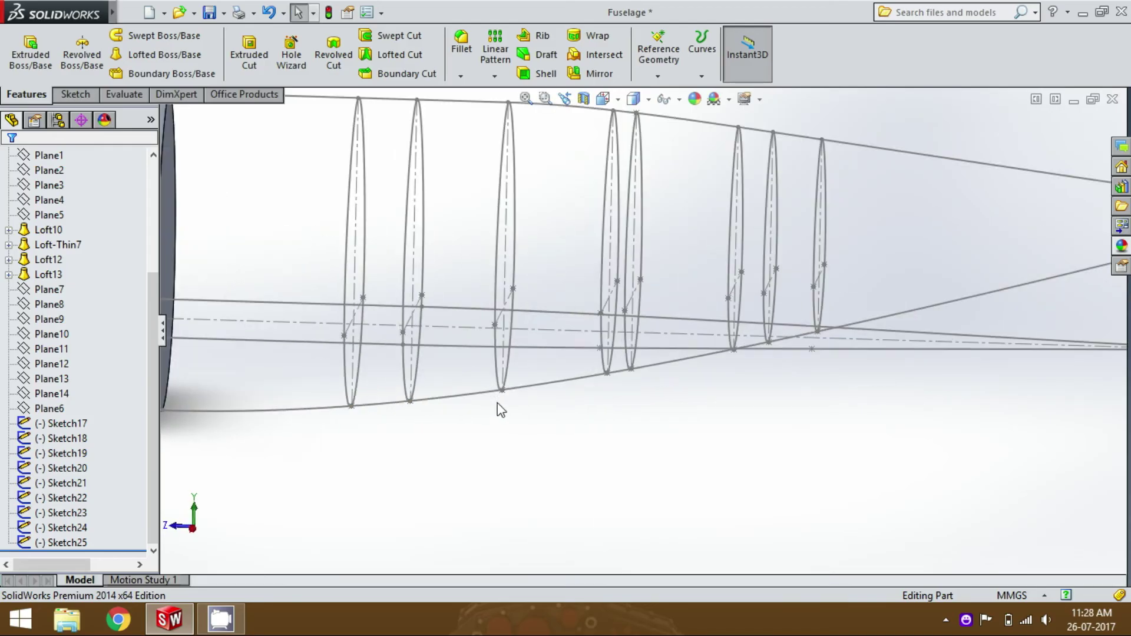
click(347, 327)
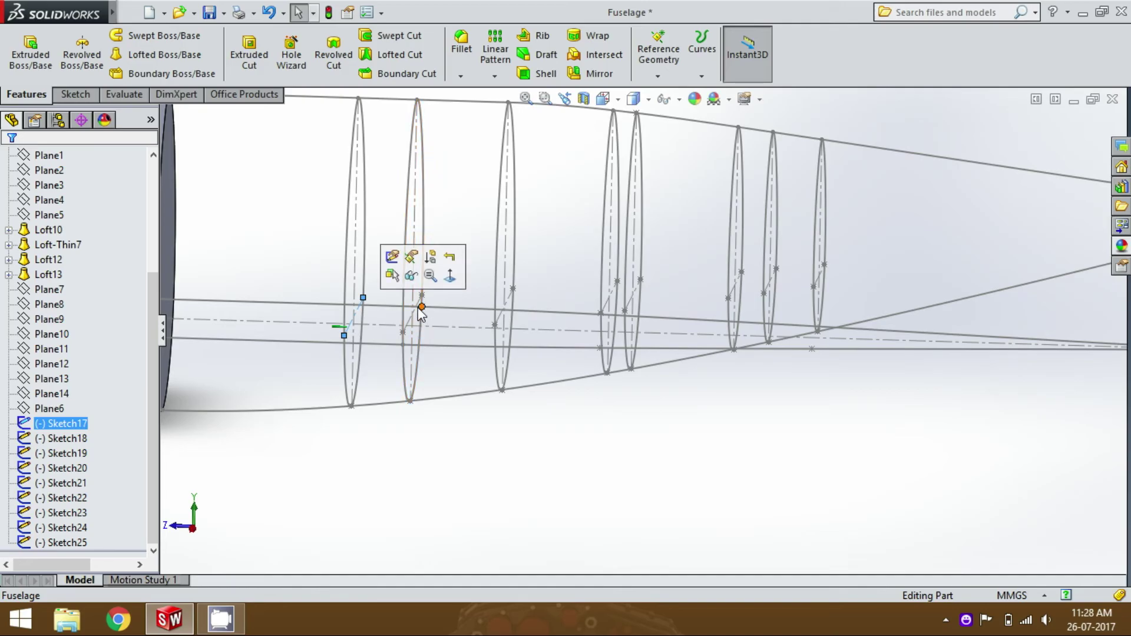
click(422, 306)
click(501, 322)
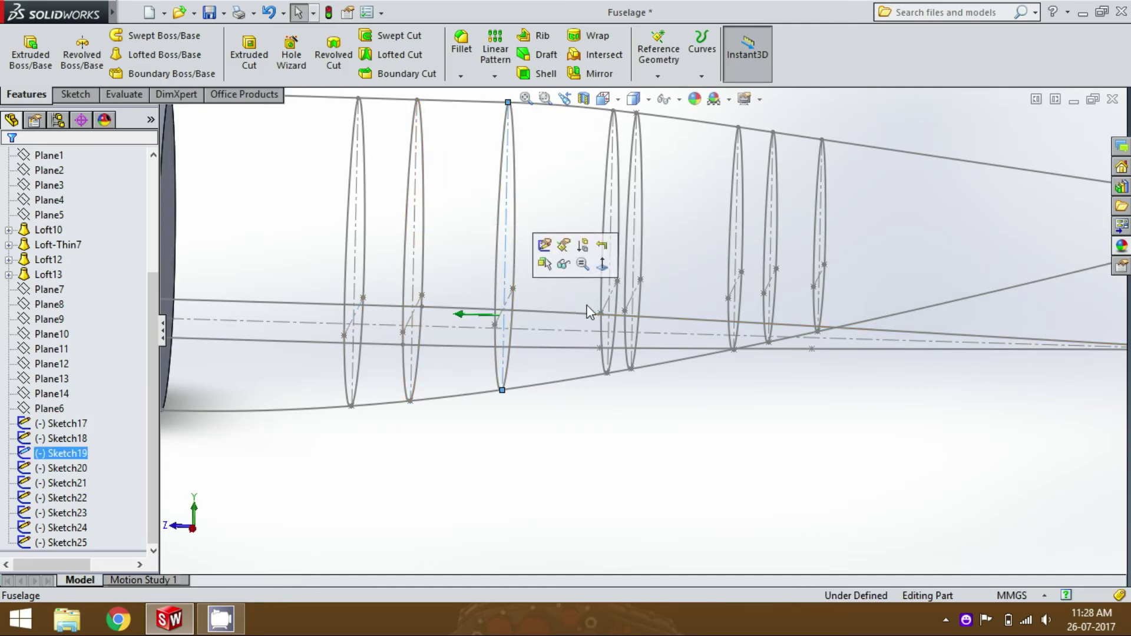
scroll(578, 336, up, 5)
mouse_move(565, 361)
middle_down()
mouse_move(595, 432)
mouse_move(724, 346)
middle_up()
key(space)
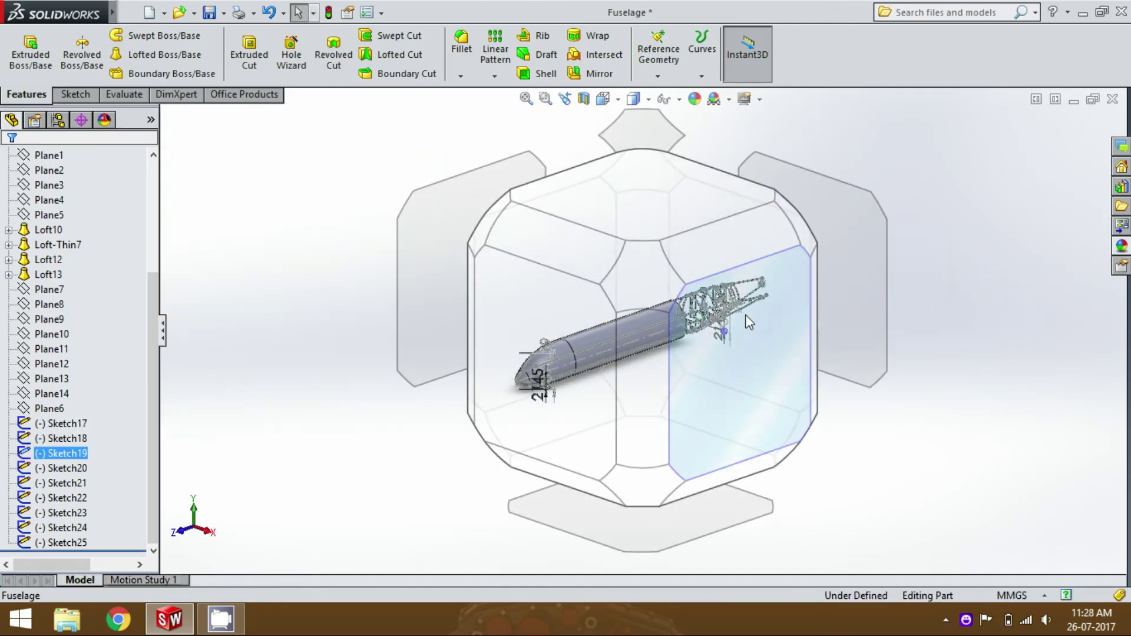
click(748, 253)
scroll(765, 377, down, 5)
scroll(730, 328, down, 1)
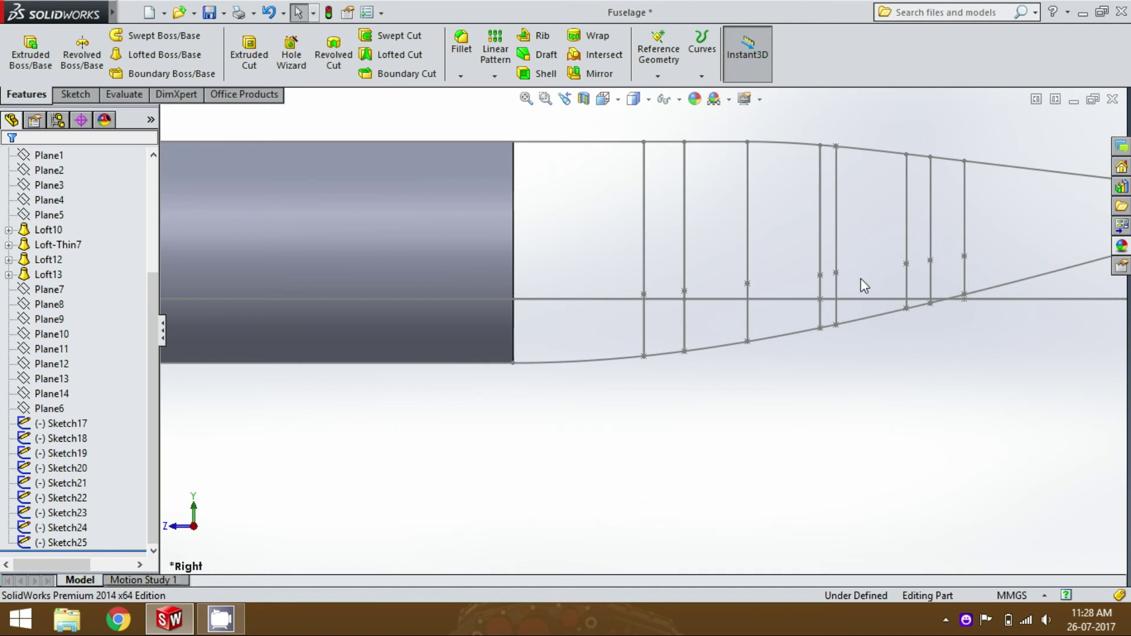
scroll(922, 260, up, 2)
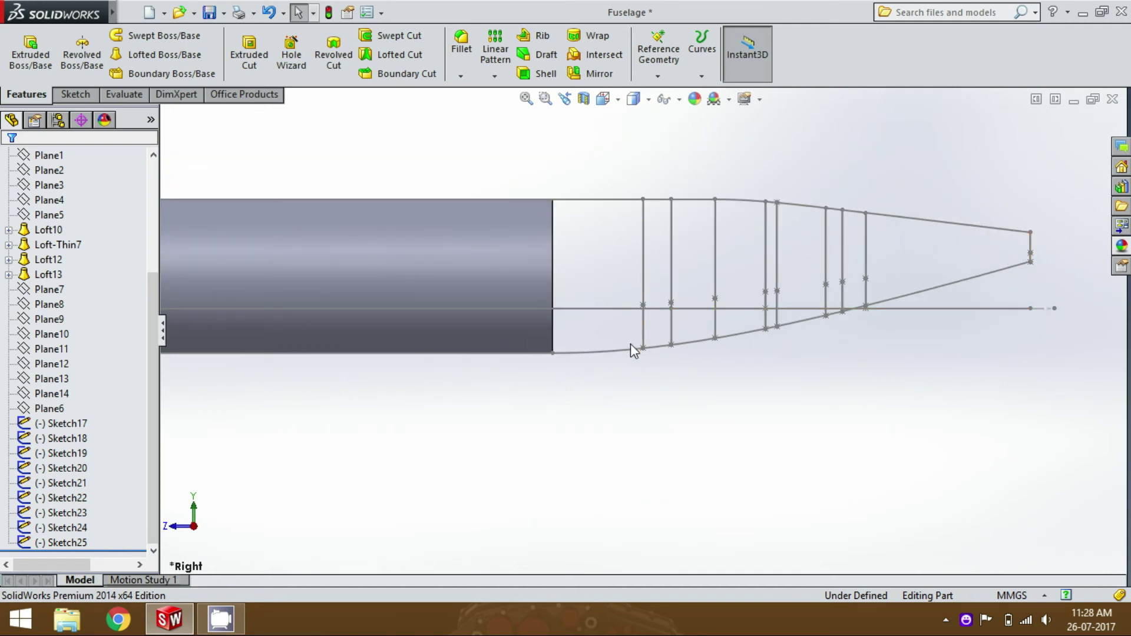
Examine where the side guide line meets the rear-face edge and how it relates to the tail profiles' side points.
middle_drag(655, 387, 689, 364)
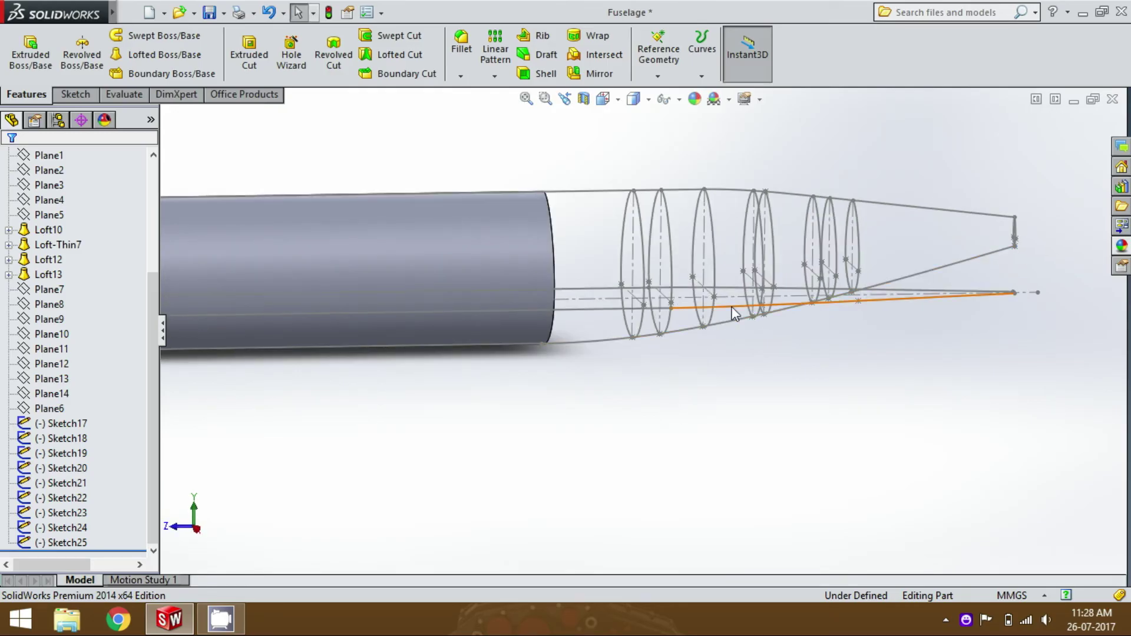
scroll(736, 306, down, 4)
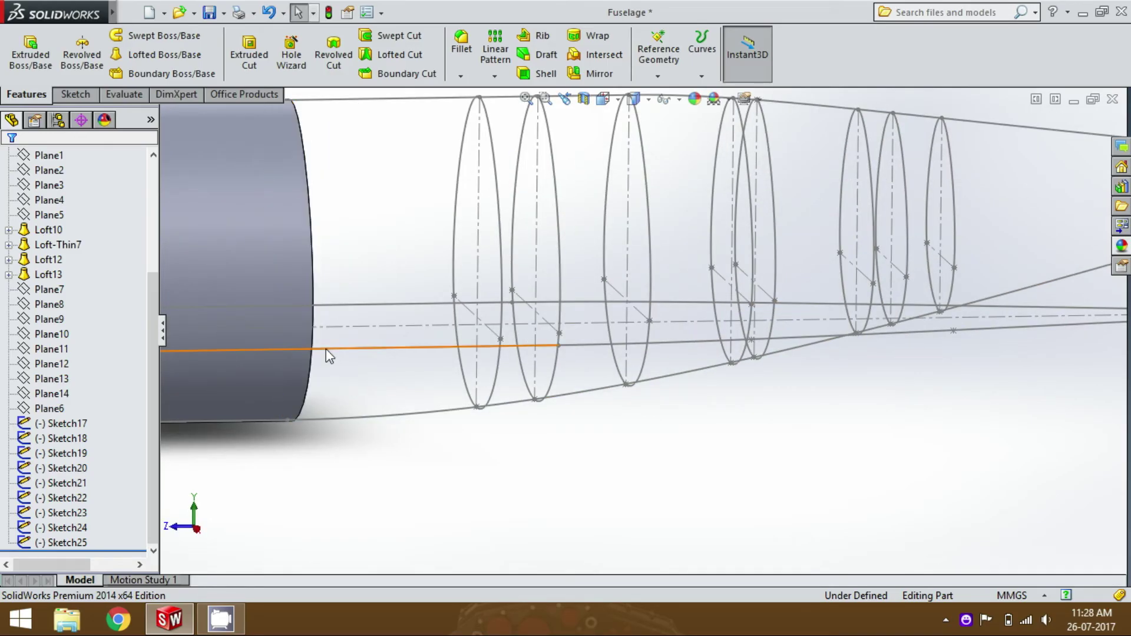
click(324, 351)
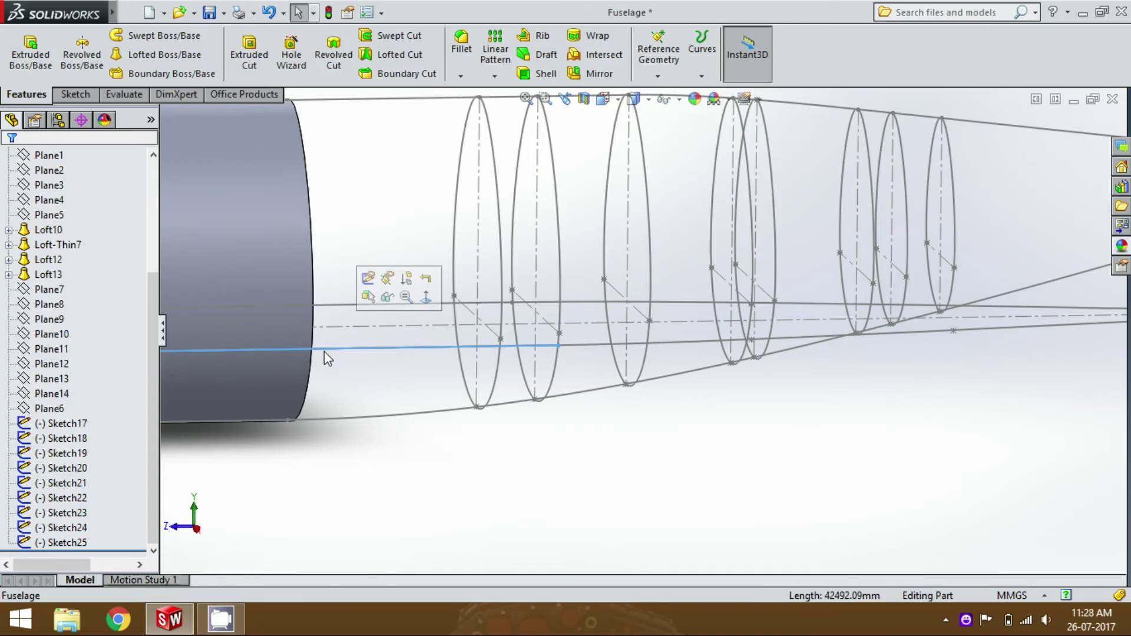
click(312, 299)
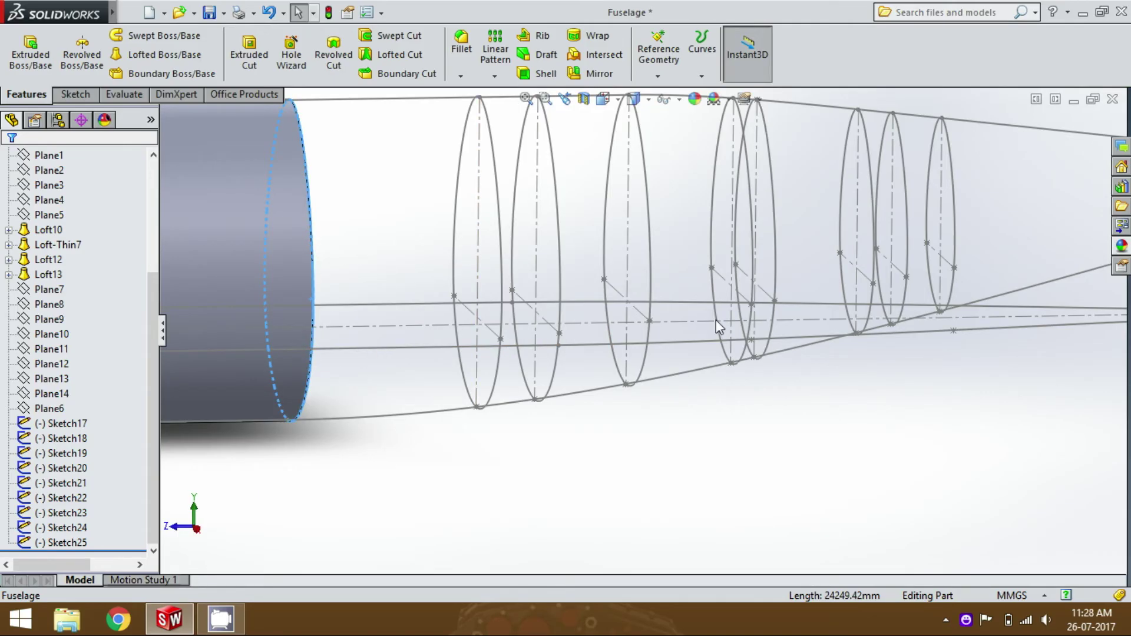
scroll(759, 329, up, 2)
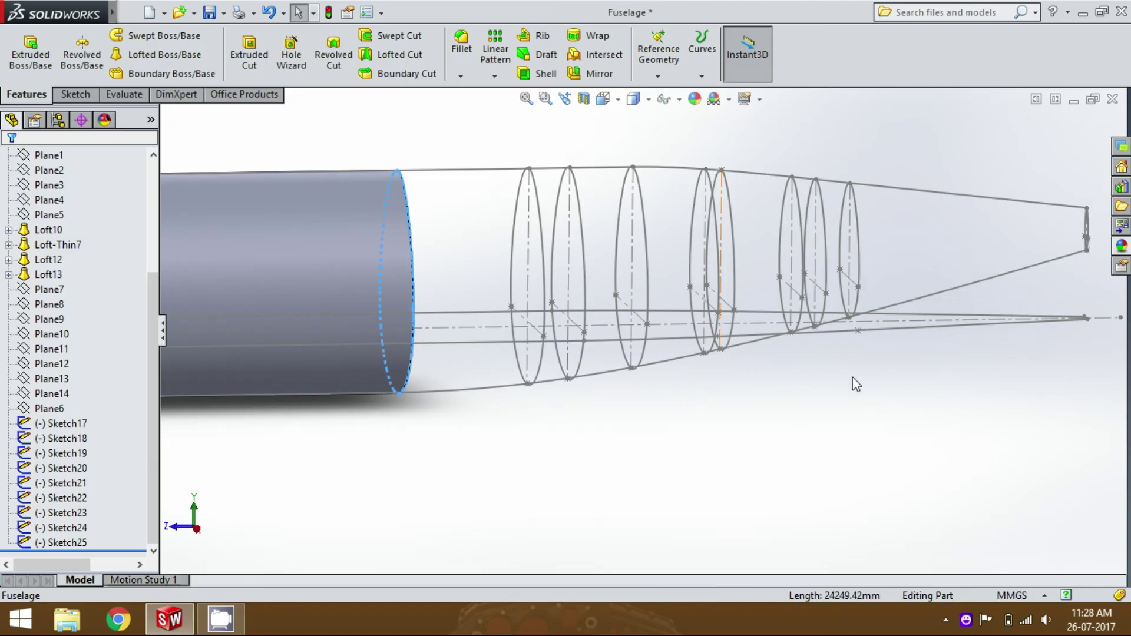
scroll(707, 423, up, 3)
Sketch a horizontal construction line about 7073 mm long through the origin across the fuselage's rear face, and exit the sketch.
click(488, 281)
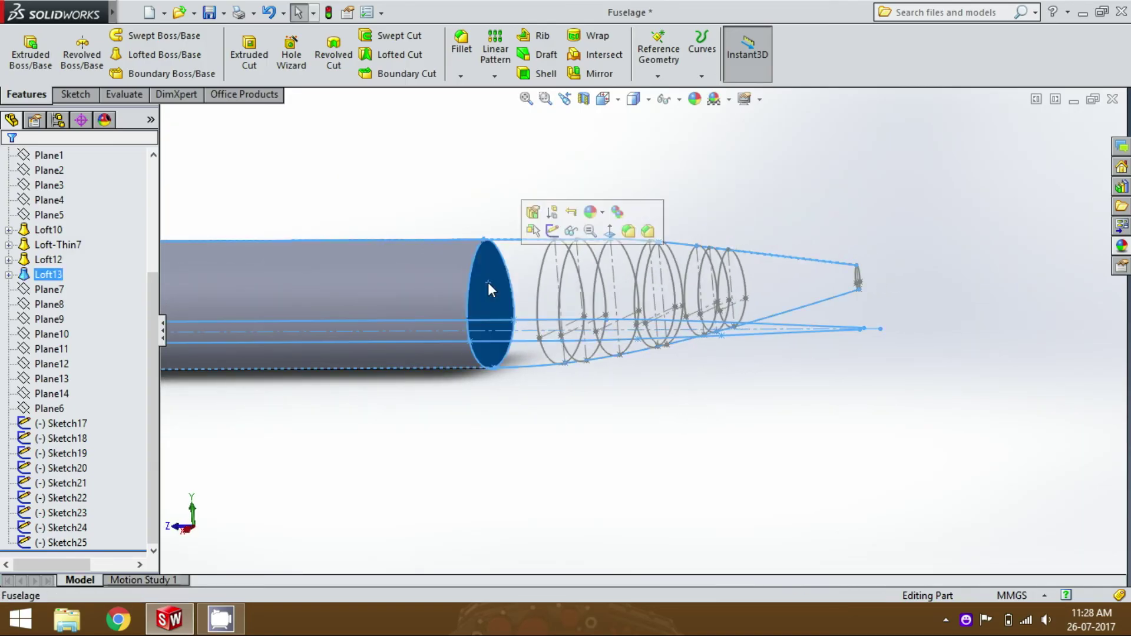
click(551, 231)
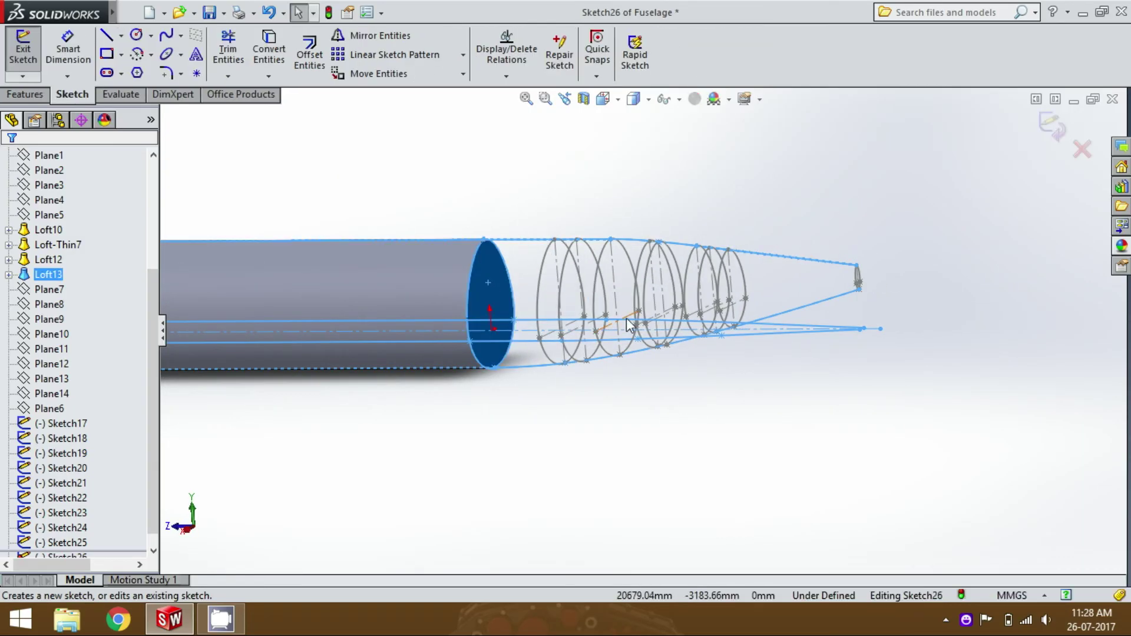
key(ctrl+8)
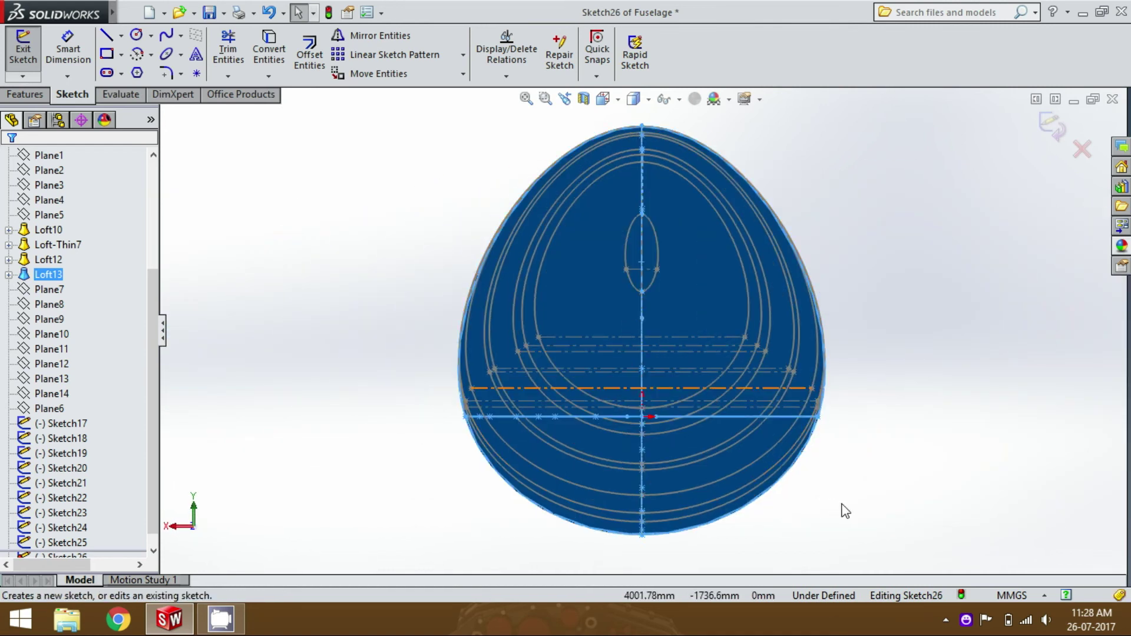
click(845, 510)
click(121, 36)
click(135, 59)
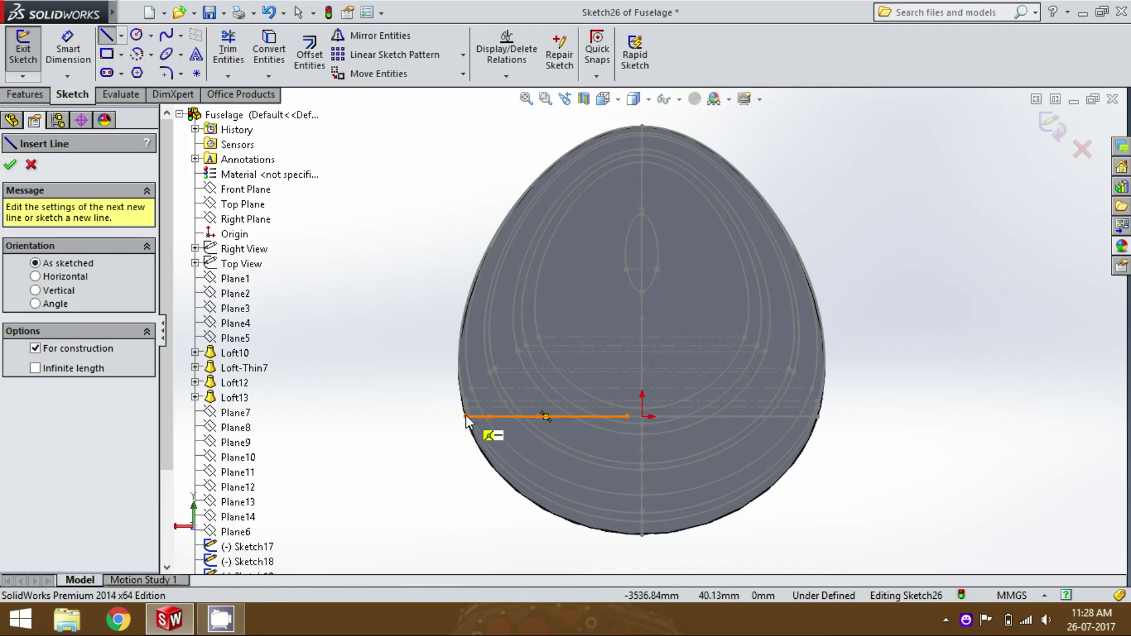
click(466, 417)
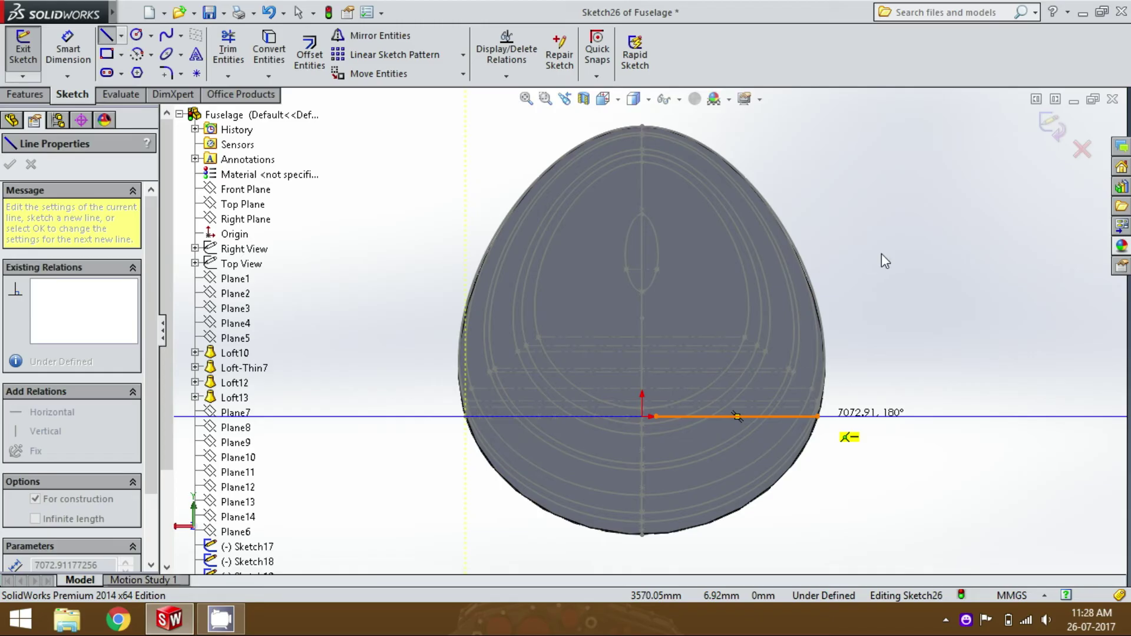
key(Escape)
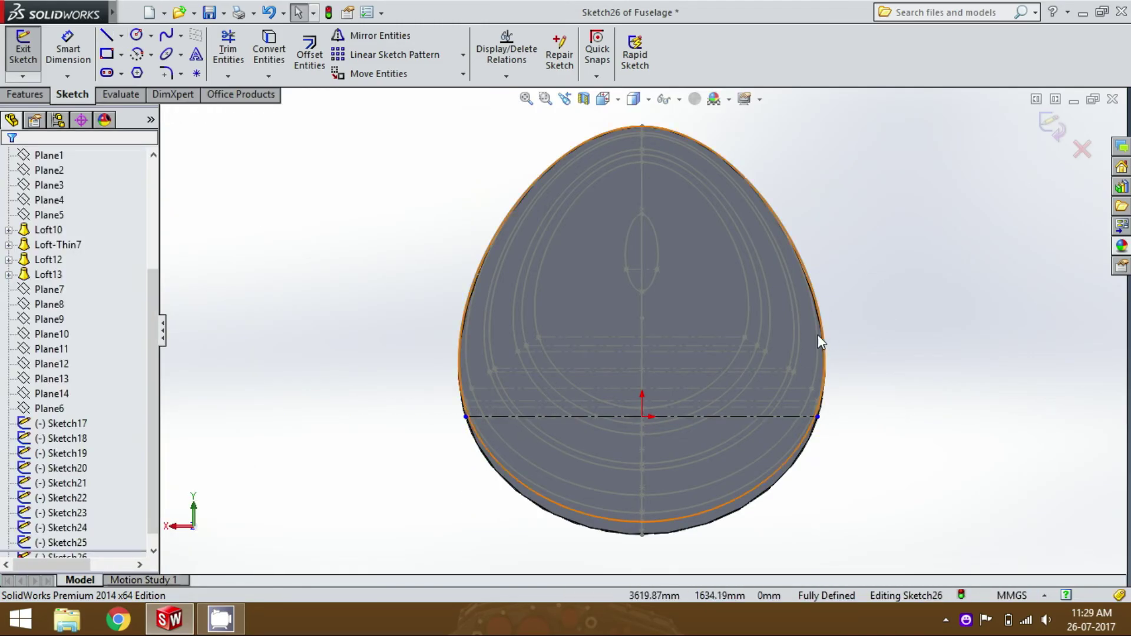
key(ctrl+shift+z)
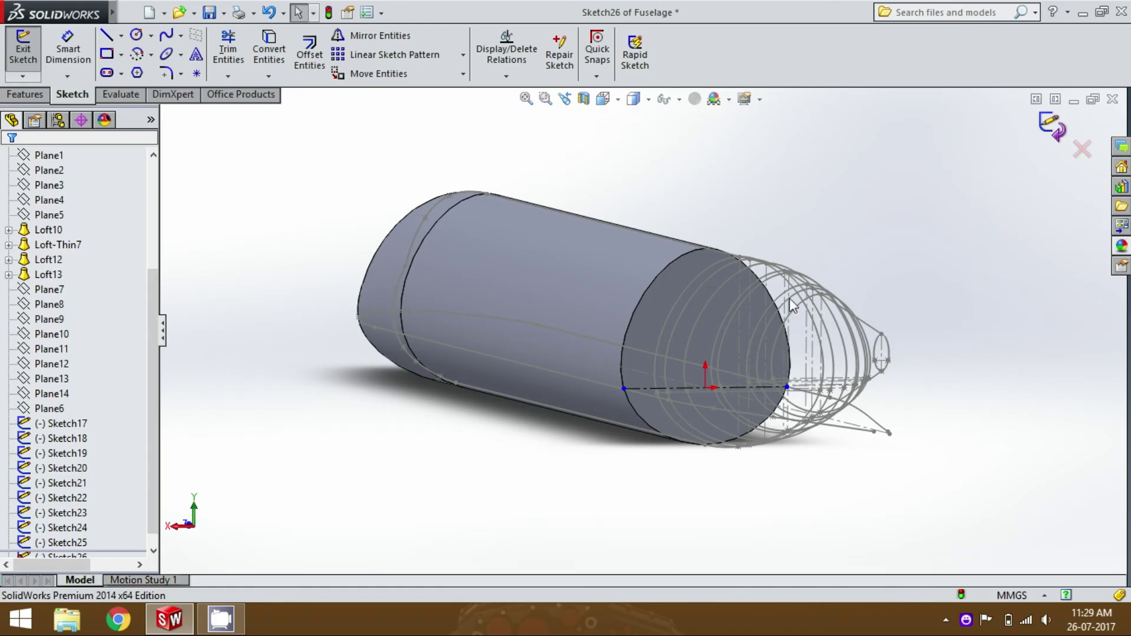
key(ctrl+b)
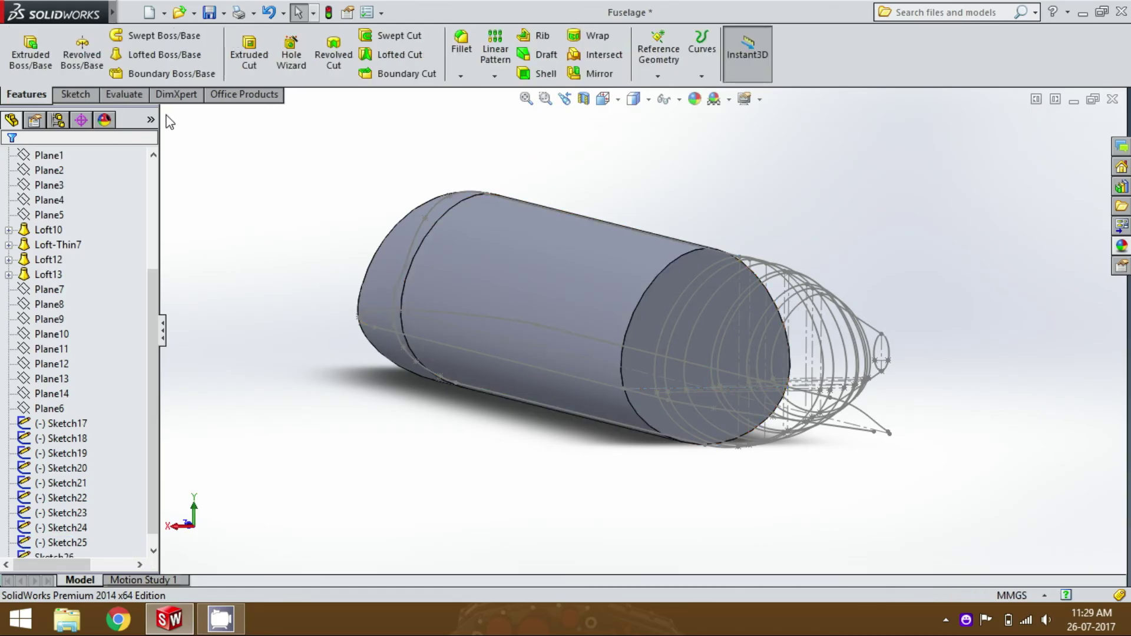
In a new 3D sketch, begin a spline at the rear-face construction line's left end and run it through the first three profiles' left side points.
click(77, 96)
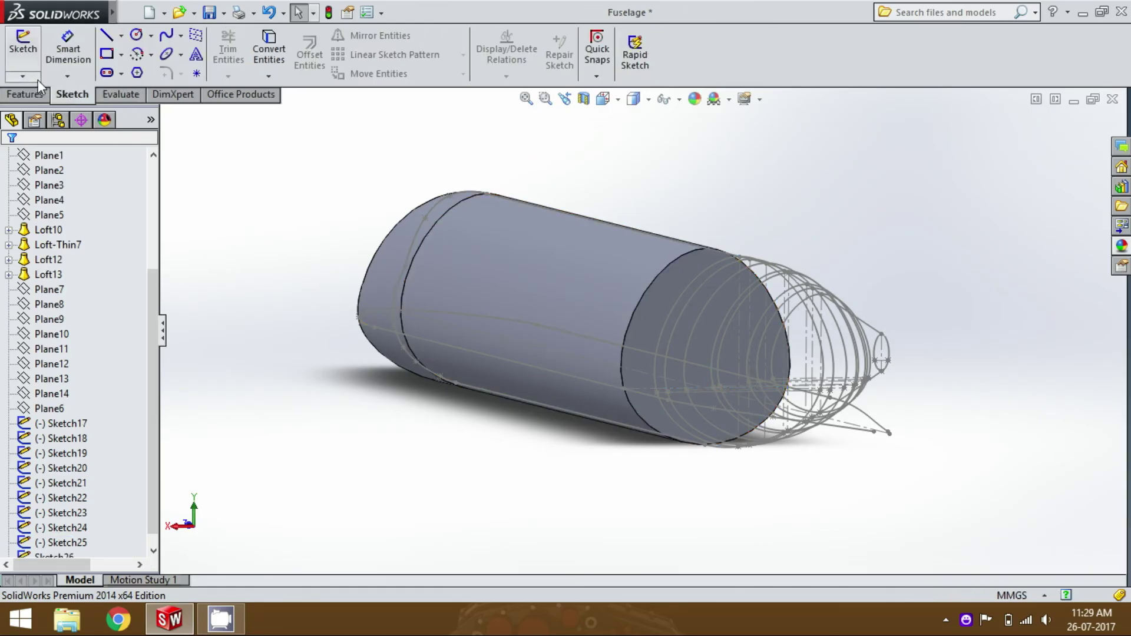
click(37, 79)
click(56, 107)
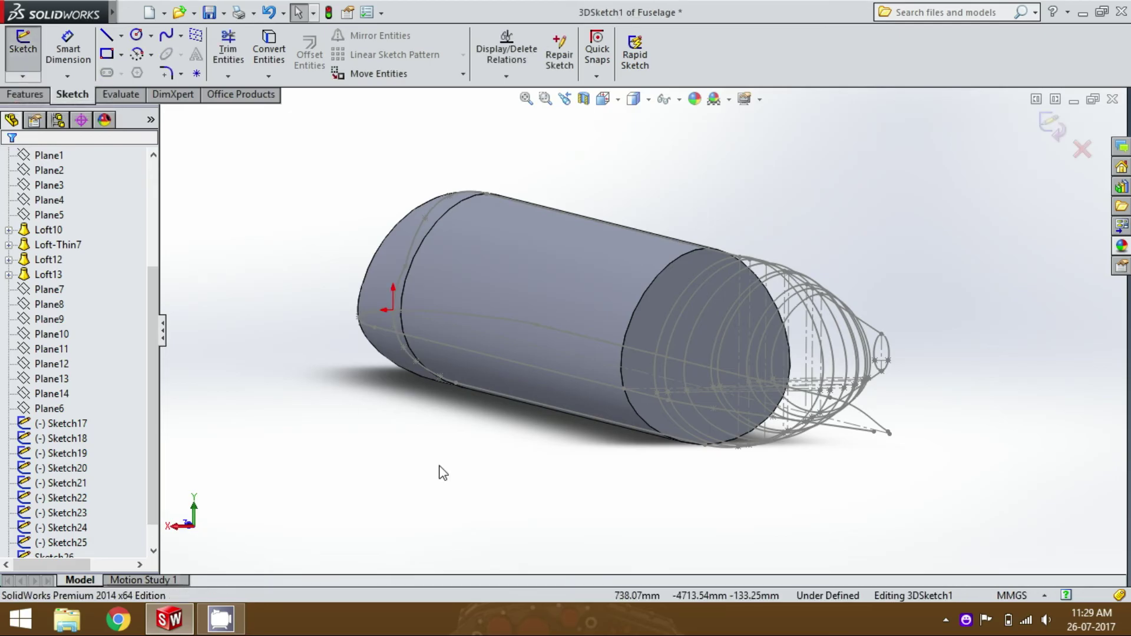
scroll(659, 408, up, 5)
scroll(577, 492, up, 3)
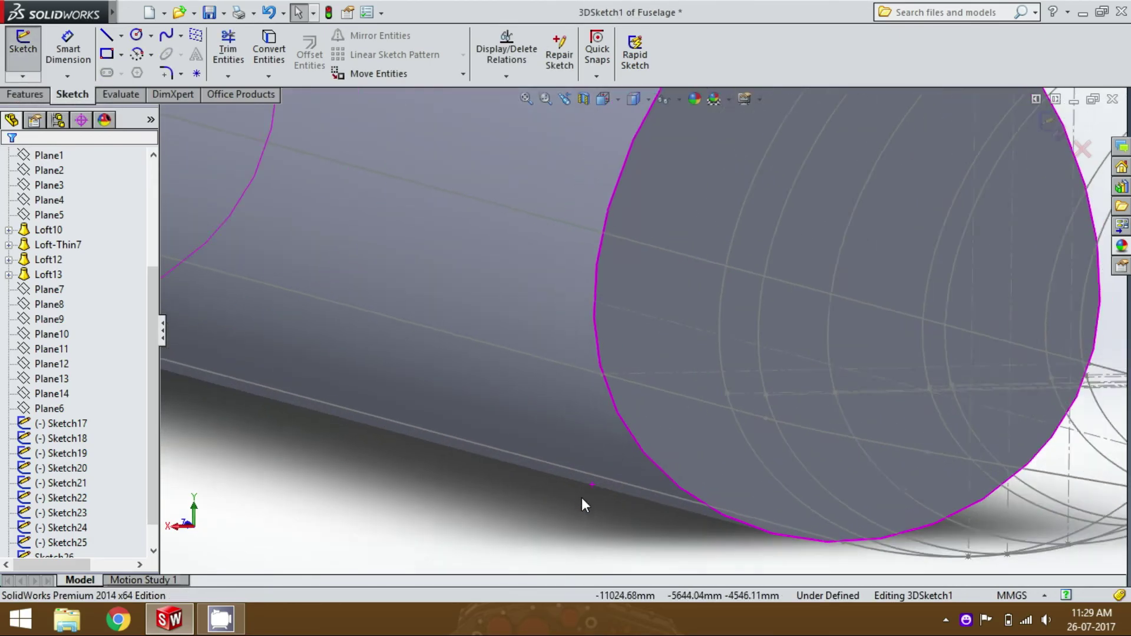
scroll(585, 499, down, 3)
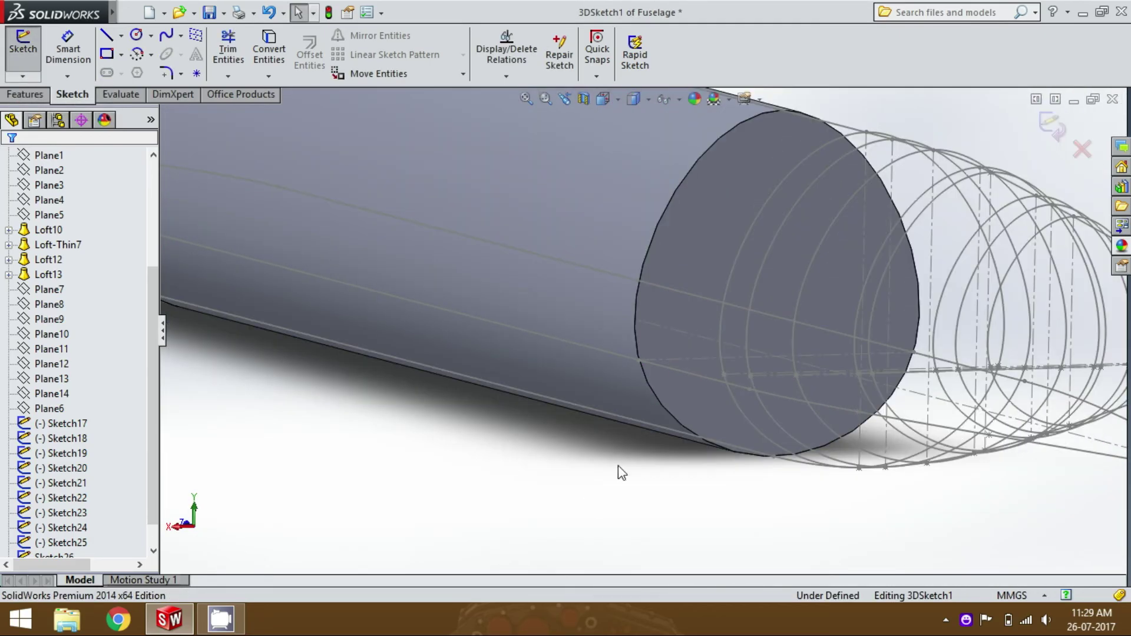
click(640, 360)
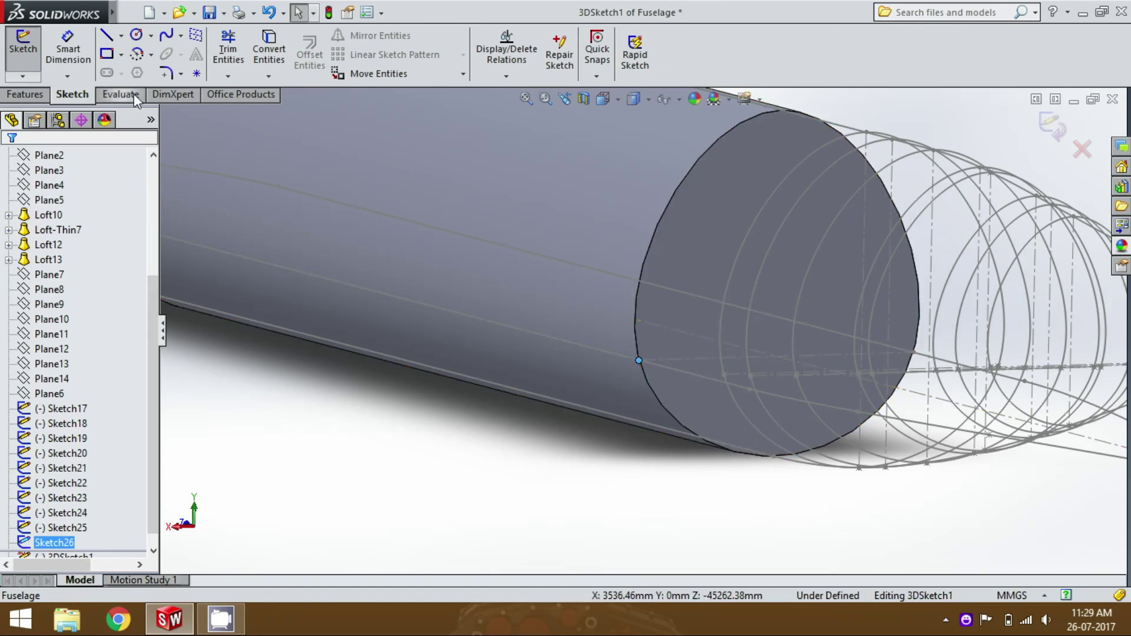
click(166, 35)
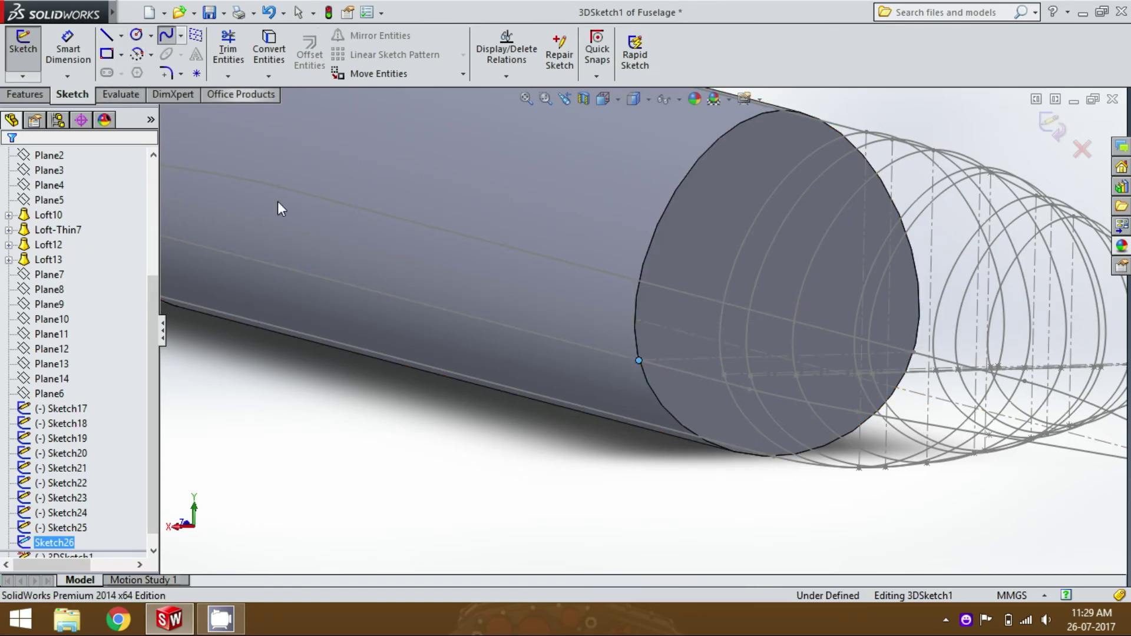
click(638, 361)
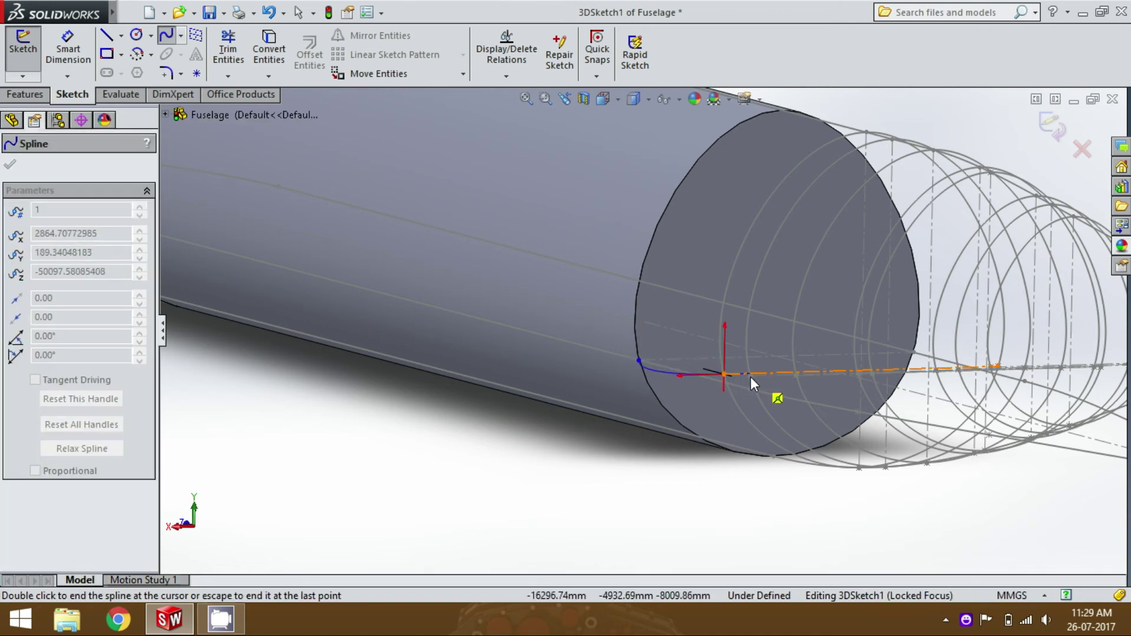
scroll(758, 384, down, 5)
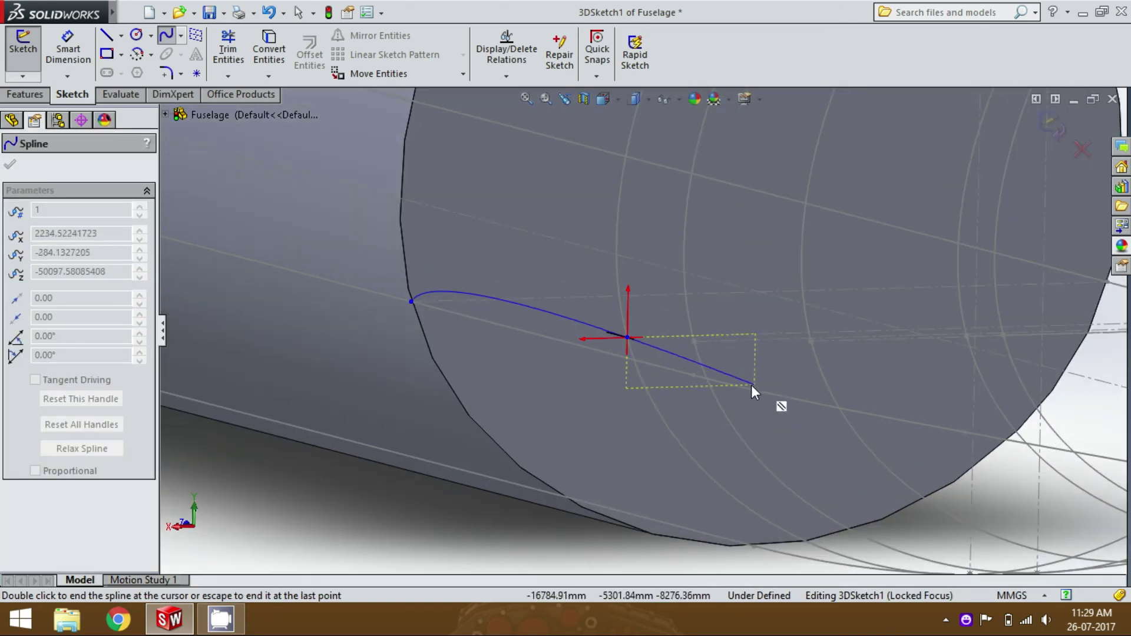
click(694, 342)
click(812, 345)
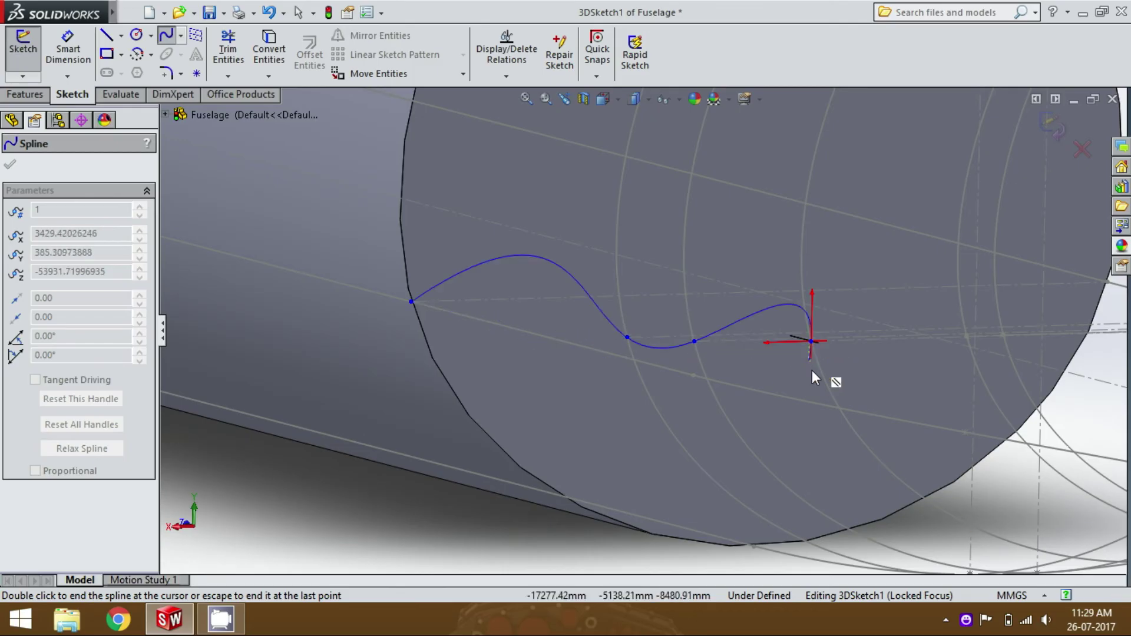
Continue the 3D spline through the left side points of the next five tail profiles.
scroll(812, 369, up, 4)
scroll(798, 354, down, 3)
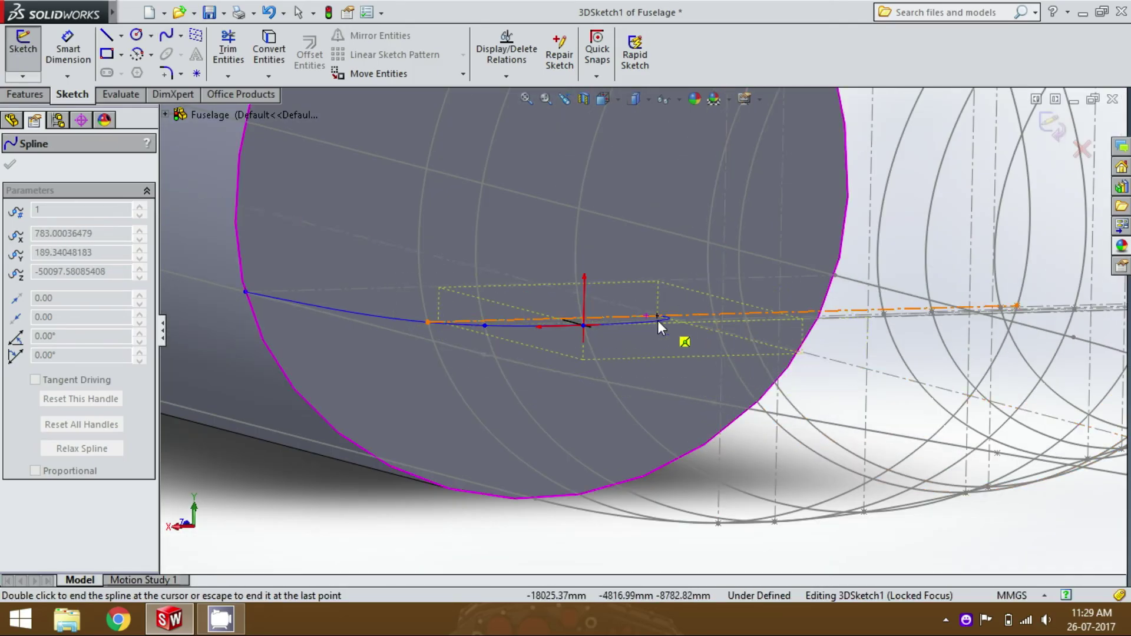
scroll(657, 320, down, 3)
click(876, 454)
click(914, 459)
scroll(939, 474, up, 2)
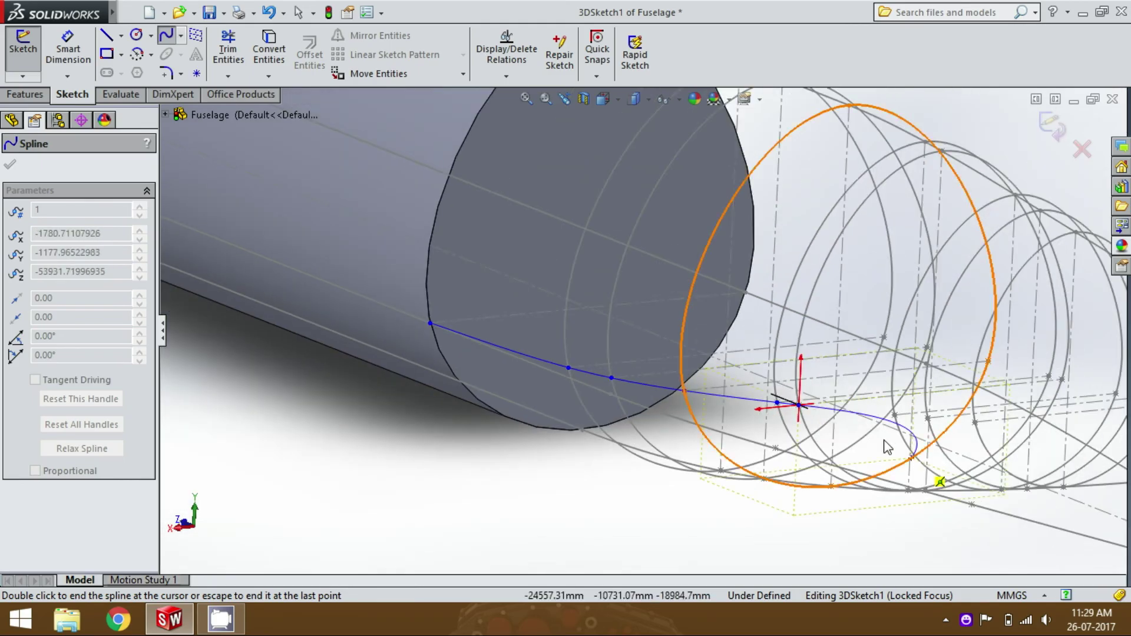
scroll(888, 446, down, 2)
click(867, 384)
click(926, 390)
click(1010, 391)
scroll(1009, 391, up, 3)
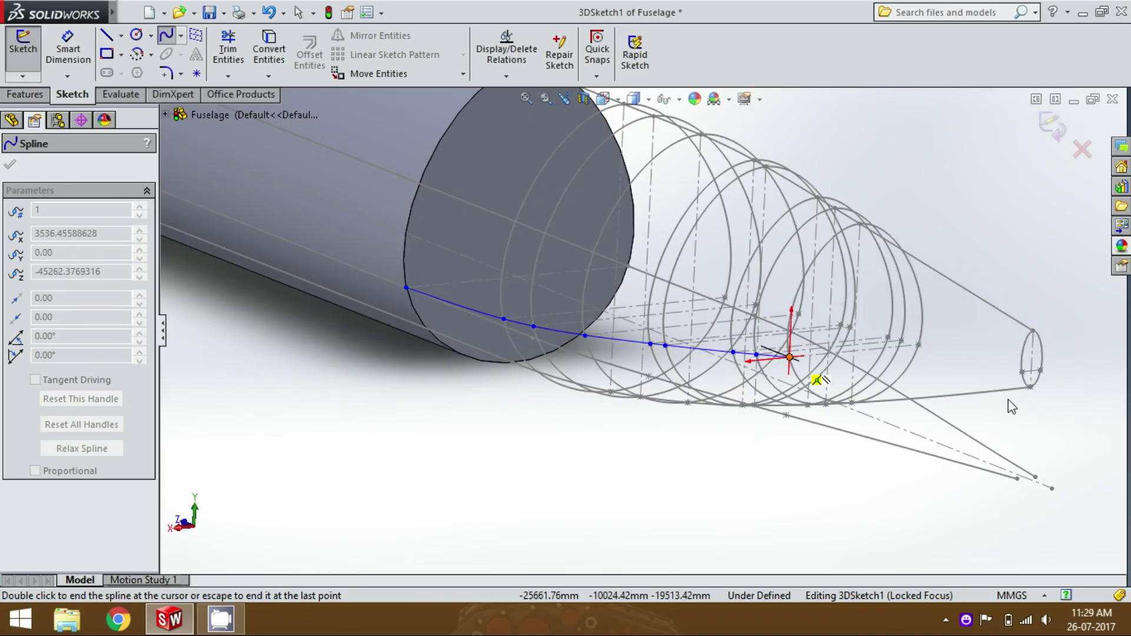
Extend the 3D spline to the left side point of the small profile at the tail's tip.
scroll(957, 393, down, 3)
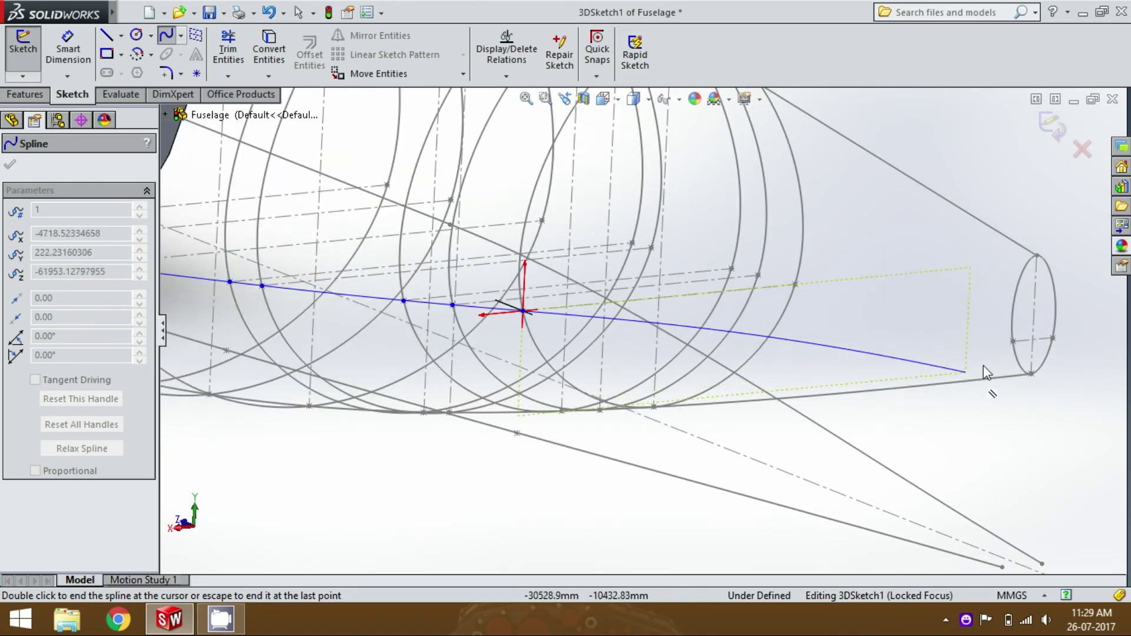
click(1011, 342)
scroll(1010, 342, up, 3)
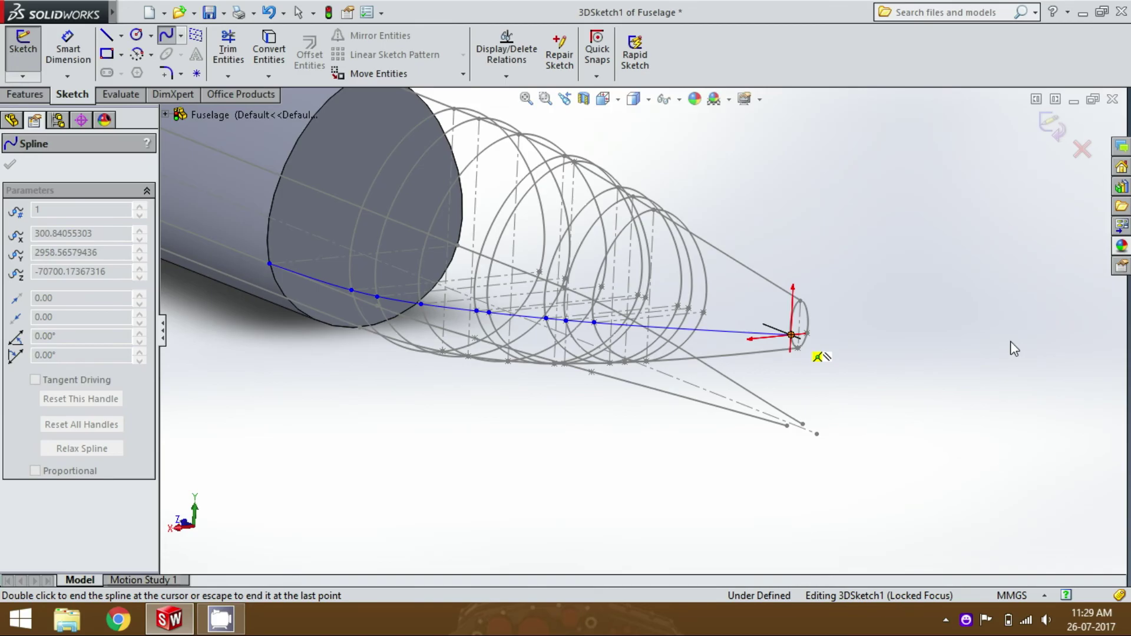
End the 3D spline at the tip profile and check its course in the top and right views.
key(Escape)
scroll(844, 371, up, 3)
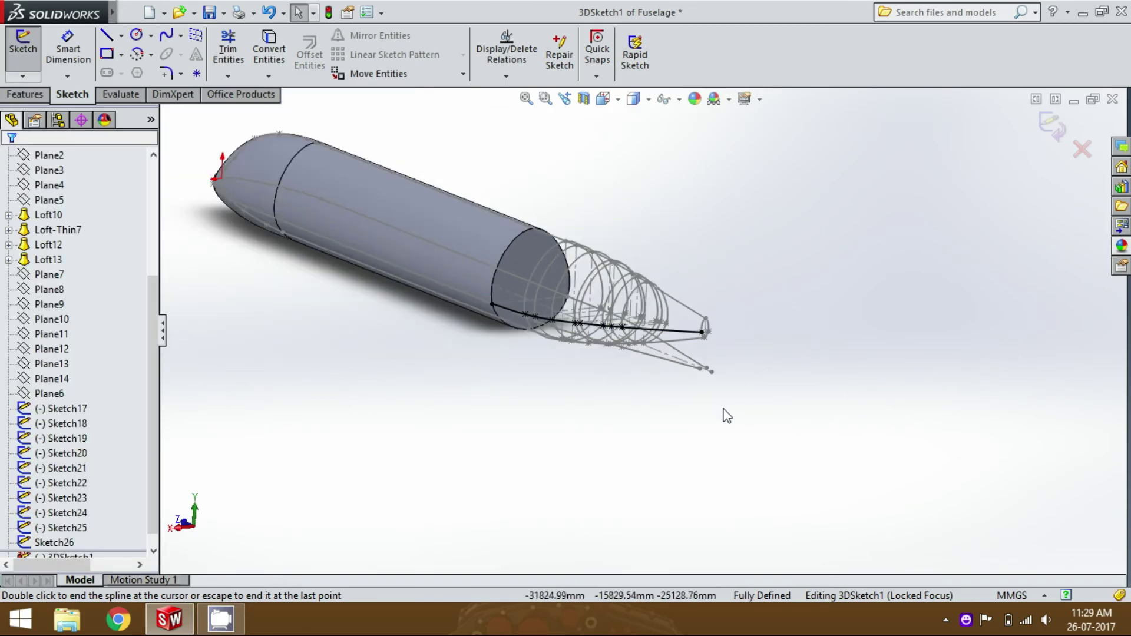
key(space)
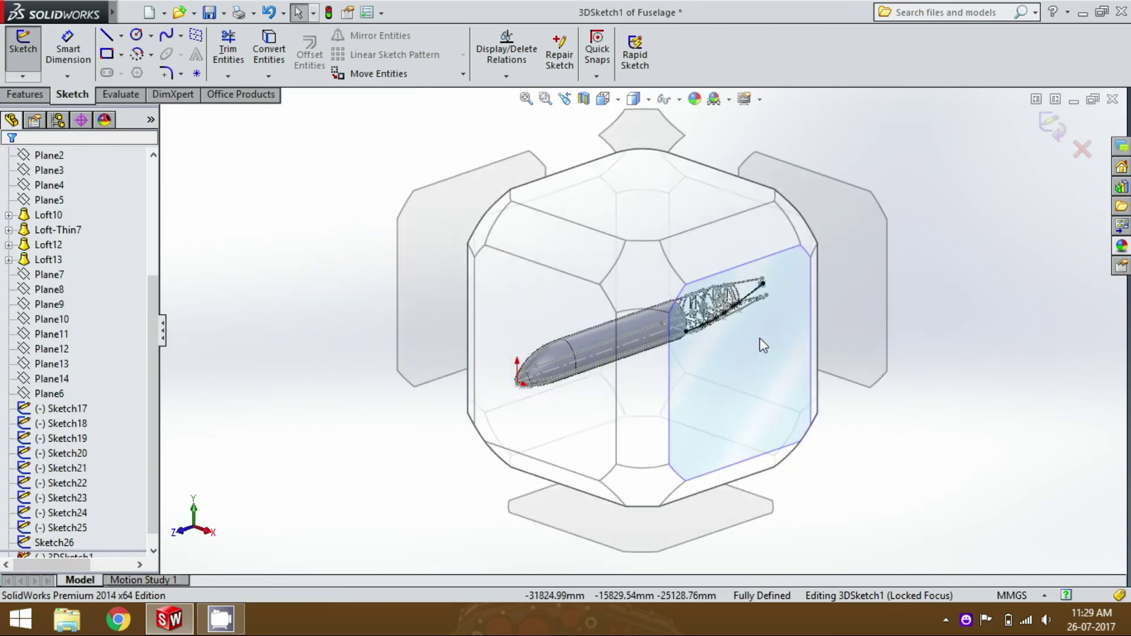
click(679, 205)
scroll(669, 220, down, 2)
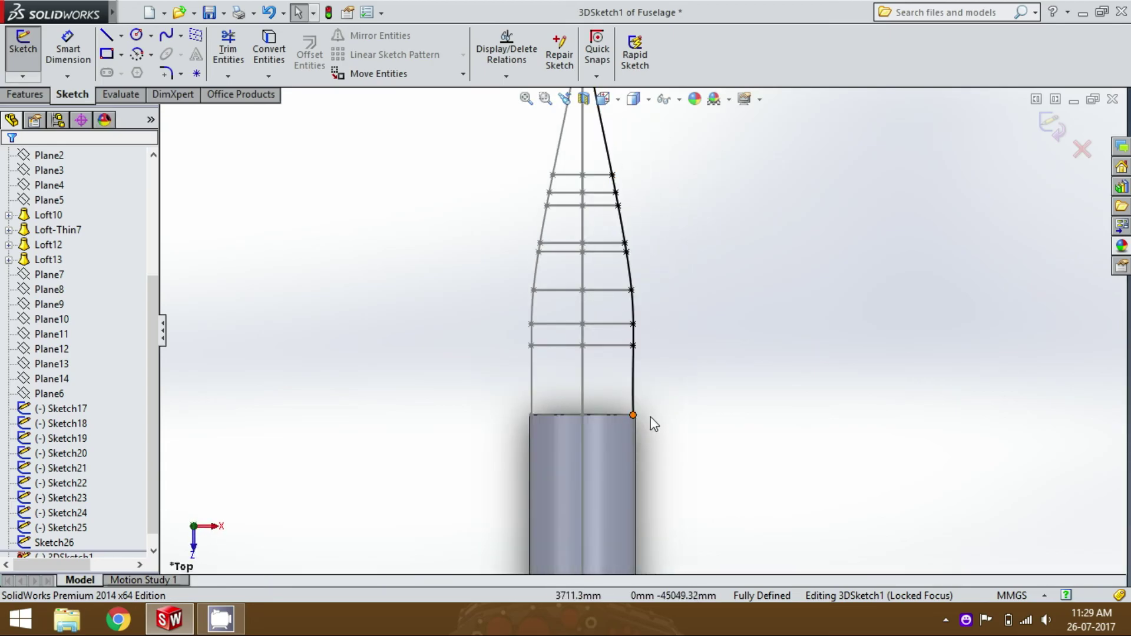
key(space)
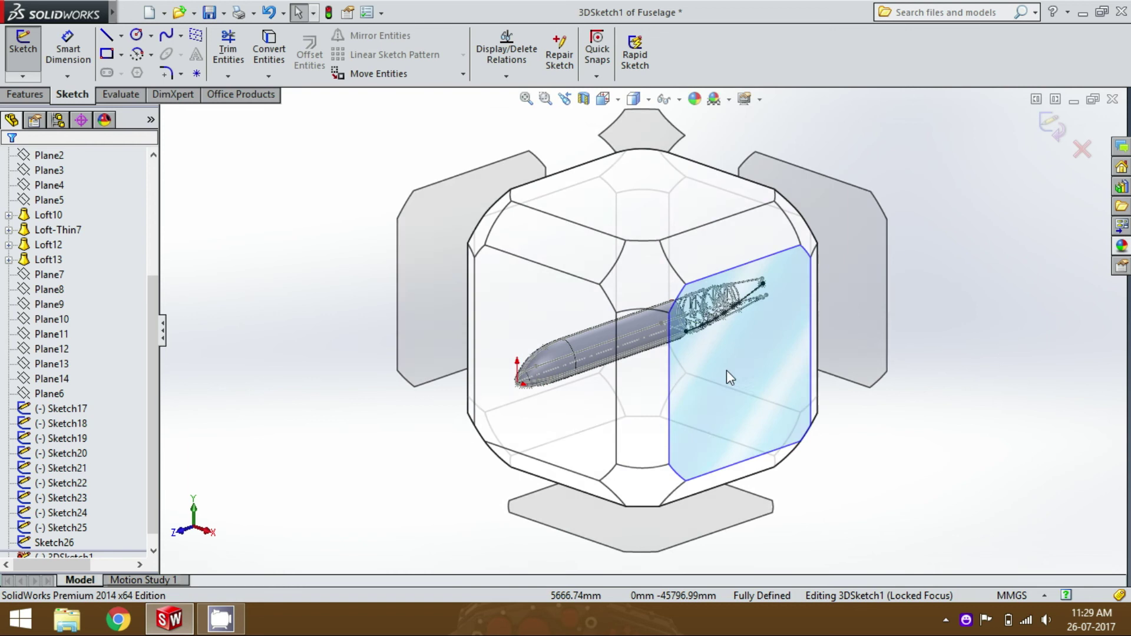
click(726, 372)
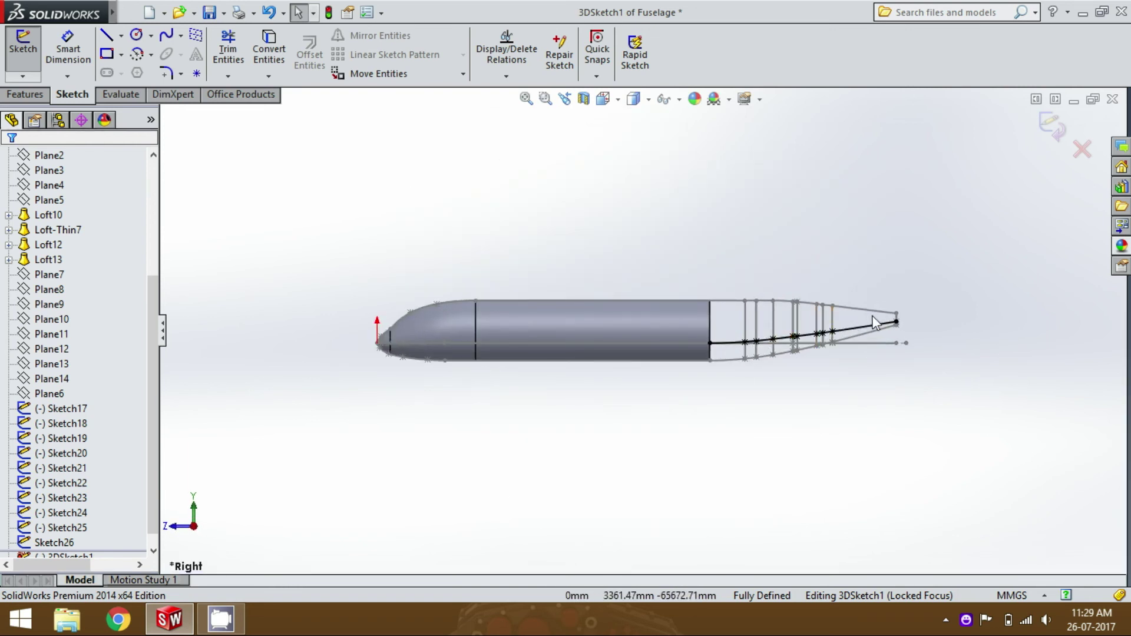
scroll(767, 348, down, 8)
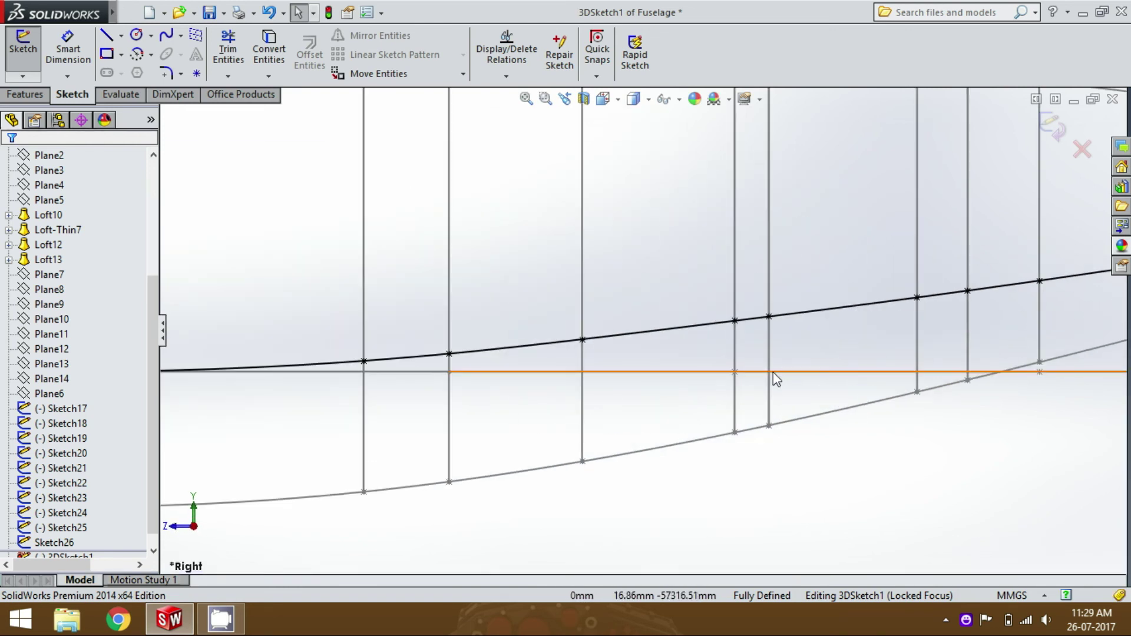
In the top view, straighten the 3D spline's start tangent at the fuselage's rear face so it runs parallel to the fuselage axis.
key(space)
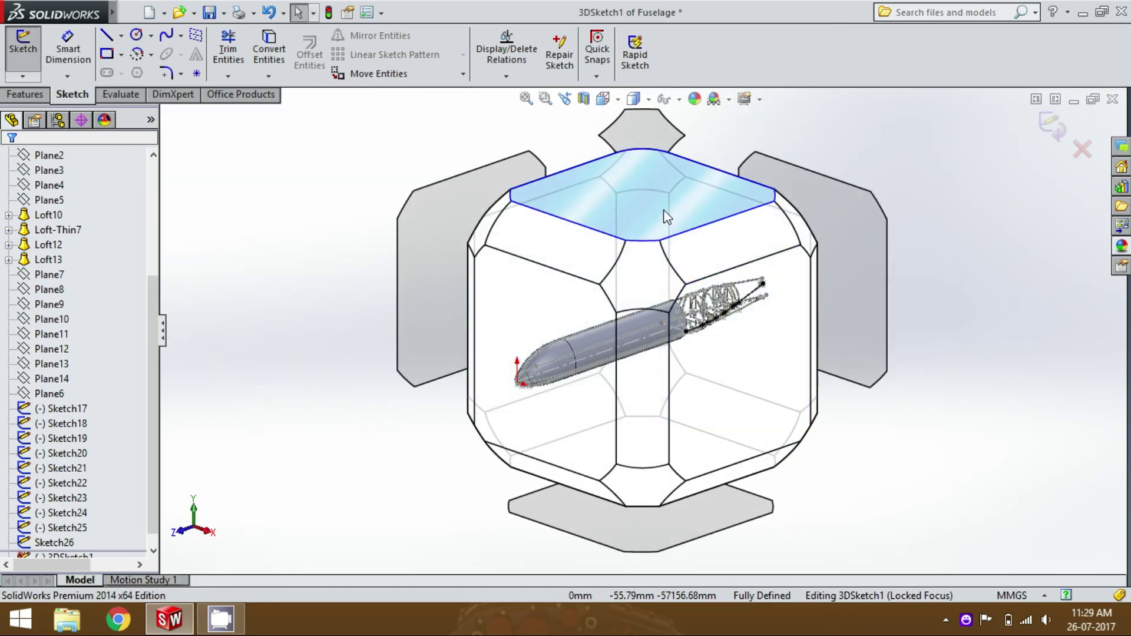
click(666, 217)
scroll(685, 335, down, 6)
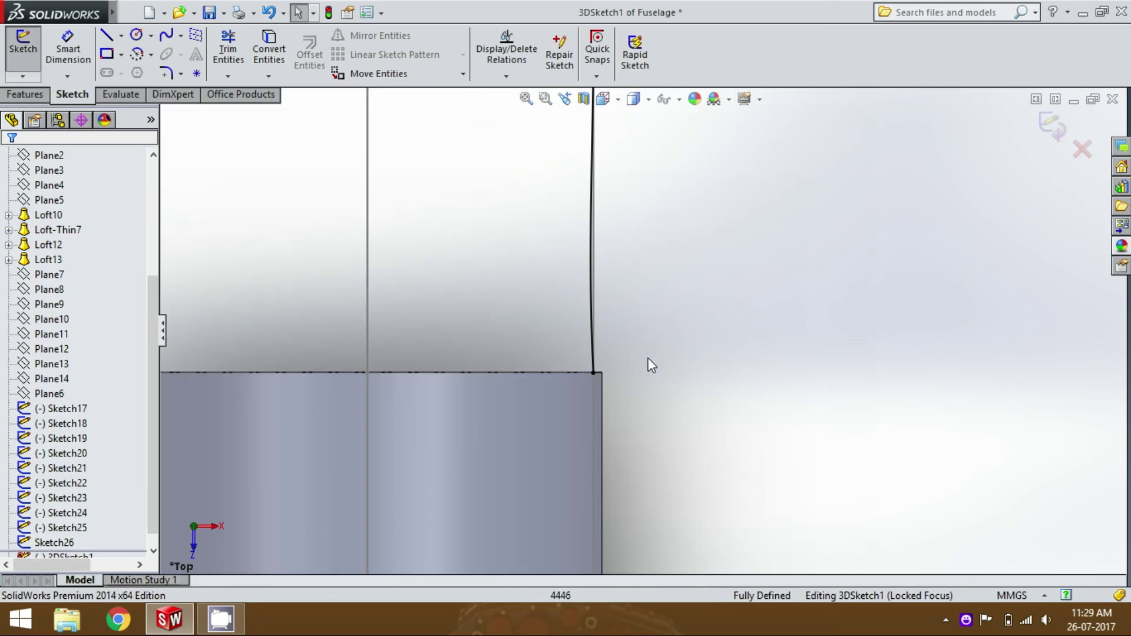
scroll(611, 330, down, 3)
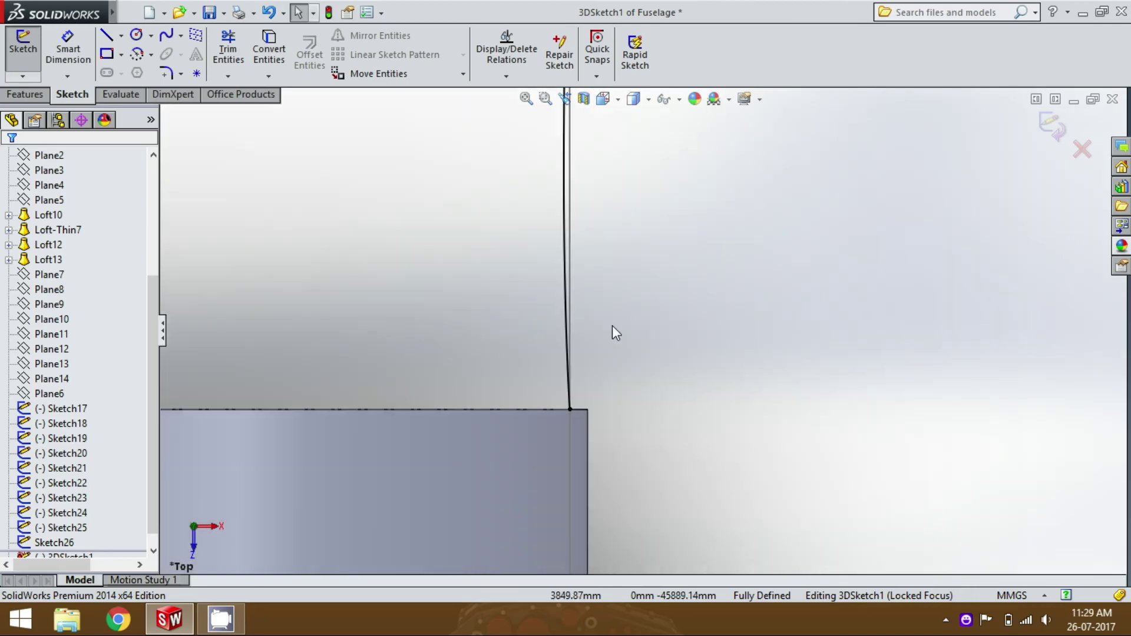
click(567, 302)
click(570, 309)
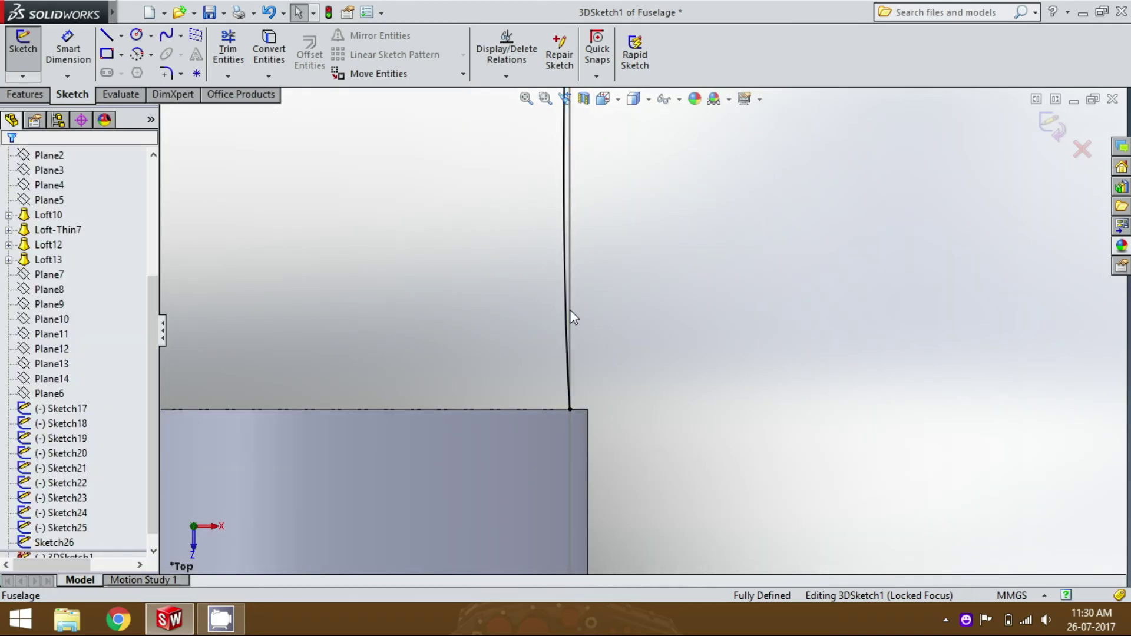
click(567, 311)
scroll(569, 300, down, 2)
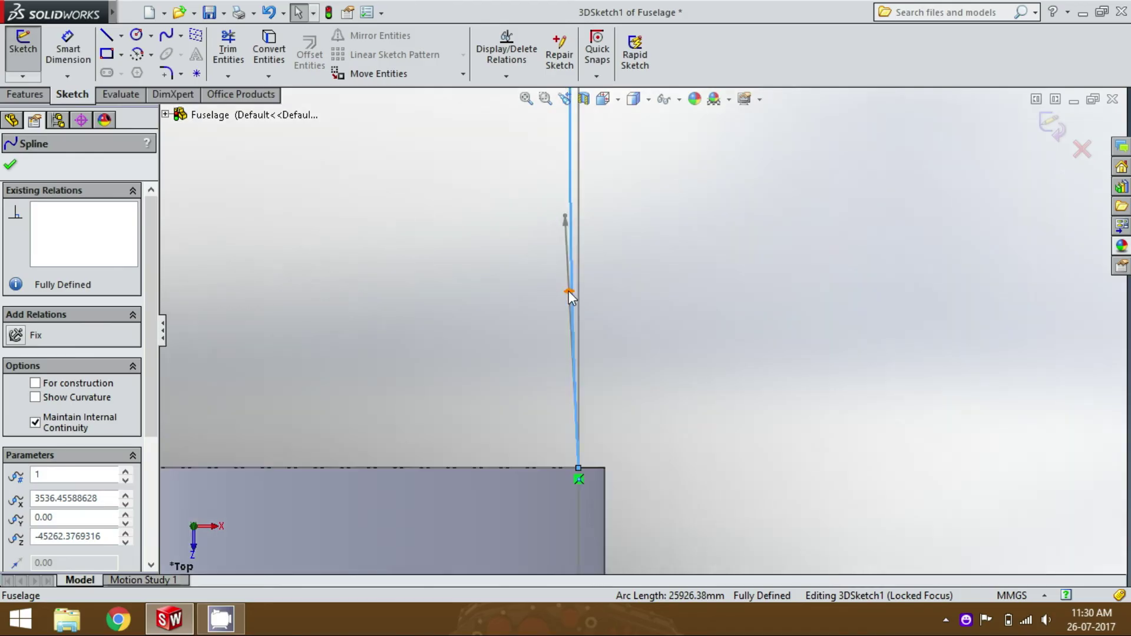
scroll(568, 291, down, 2)
drag(592, 302, 609, 306)
Examine the adjusted 3D spline from above, along the tail profiles from the rear face to the tip.
scroll(610, 306, up, 3)
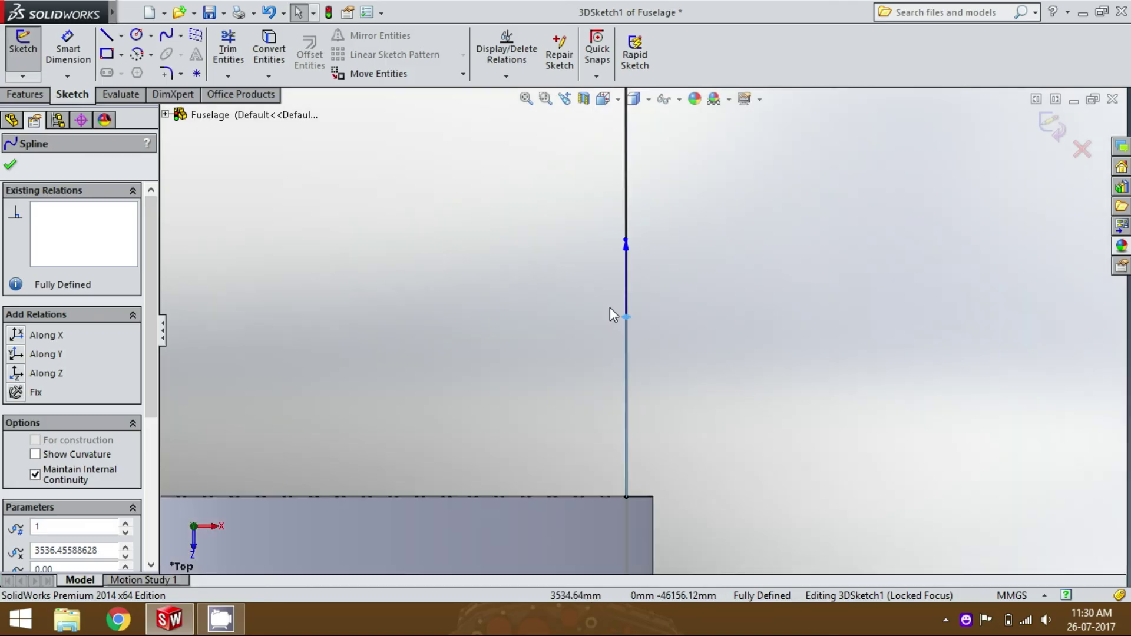
scroll(436, 389, up, 3)
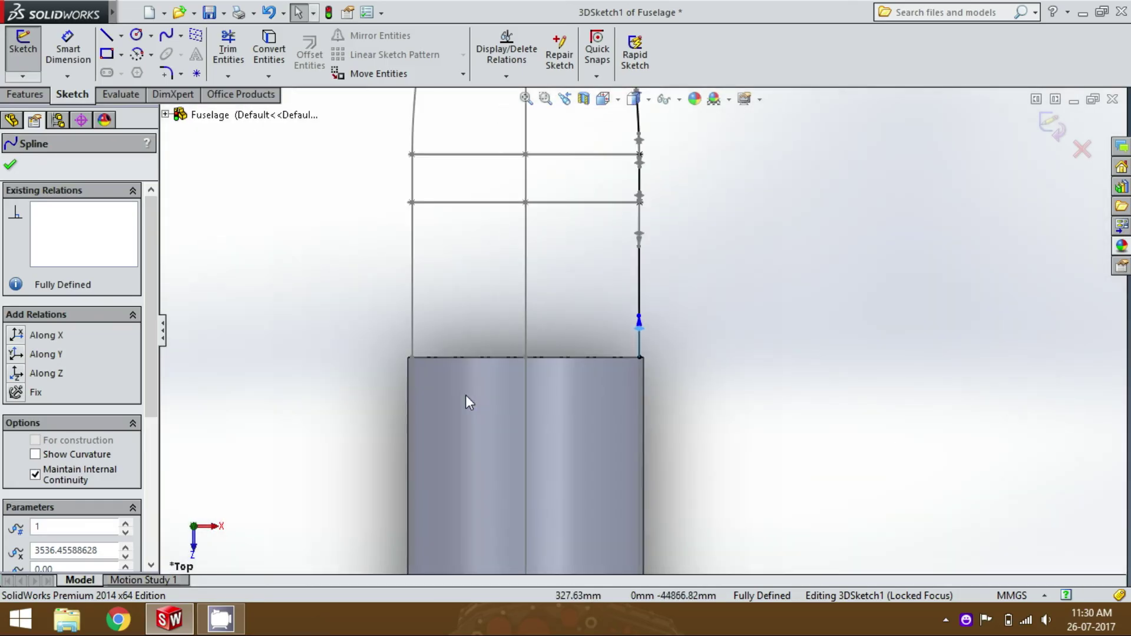
scroll(599, 298, up, 2)
scroll(628, 238, down, 5)
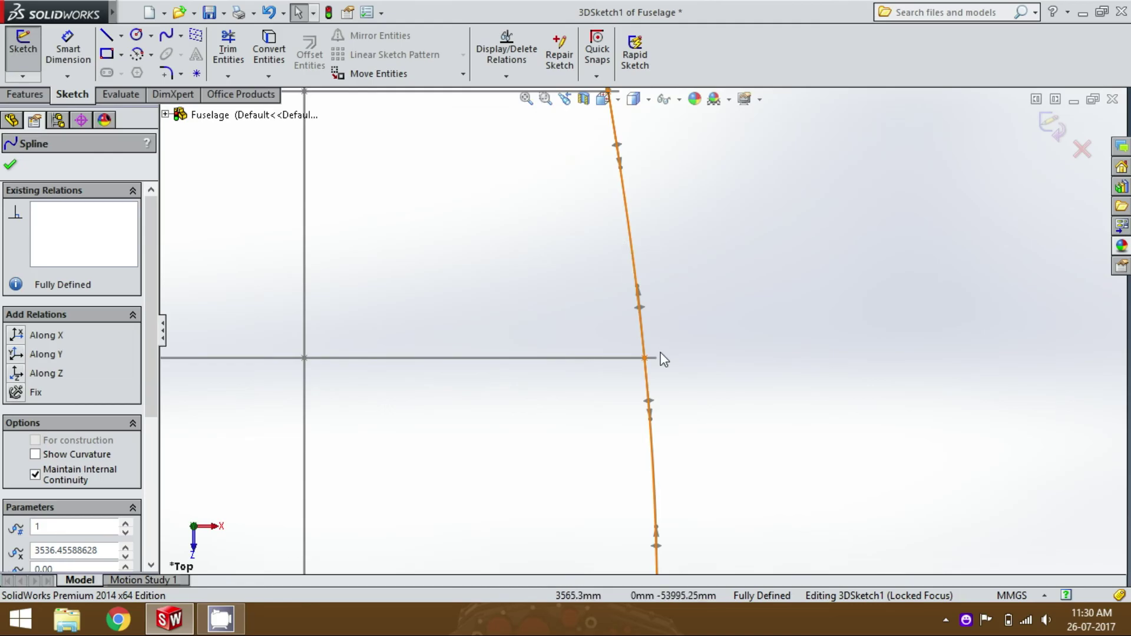
scroll(661, 356, up, 5)
scroll(613, 313, down, 2)
scroll(613, 317, down, 2)
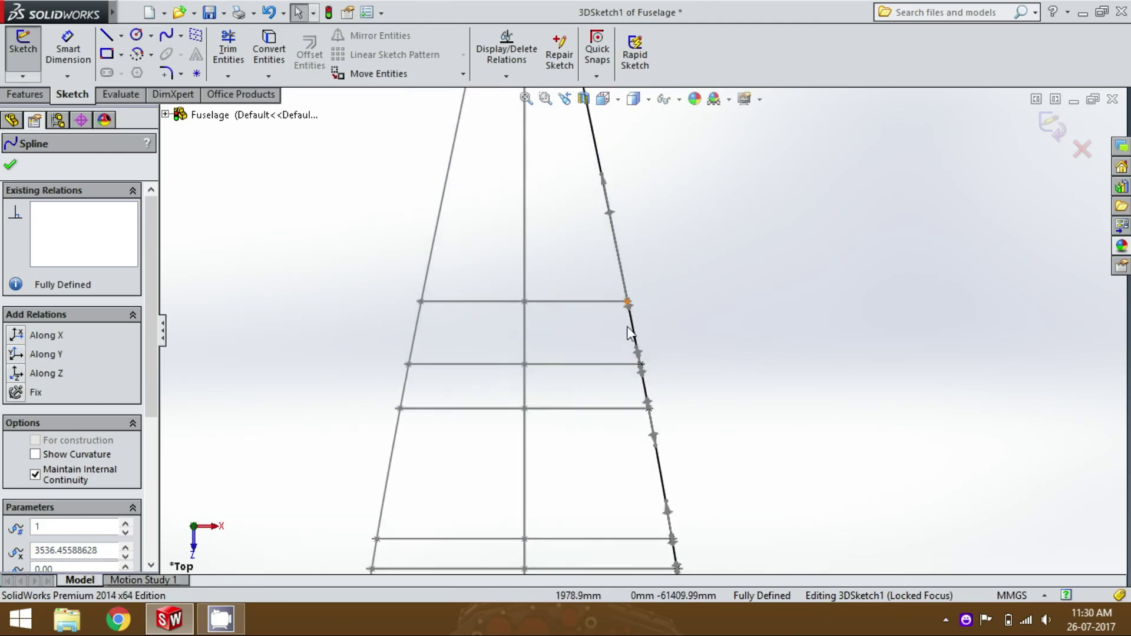
scroll(626, 310, down, 3)
scroll(664, 377, up, 2)
scroll(662, 377, up, 5)
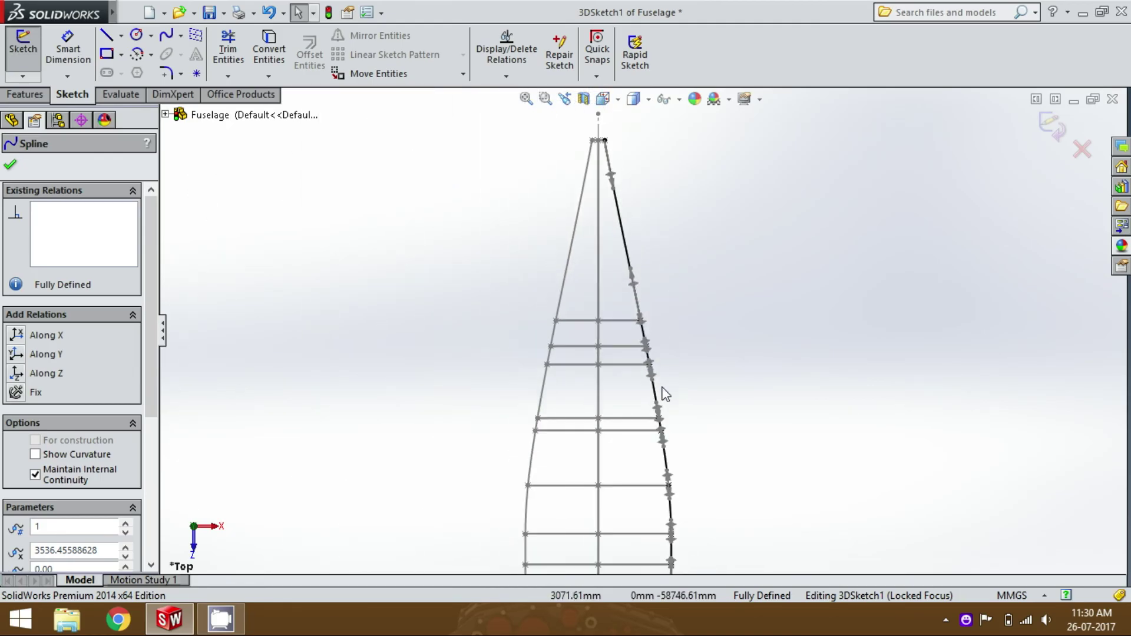
scroll(656, 422, down, 2)
scroll(636, 412, down, 4)
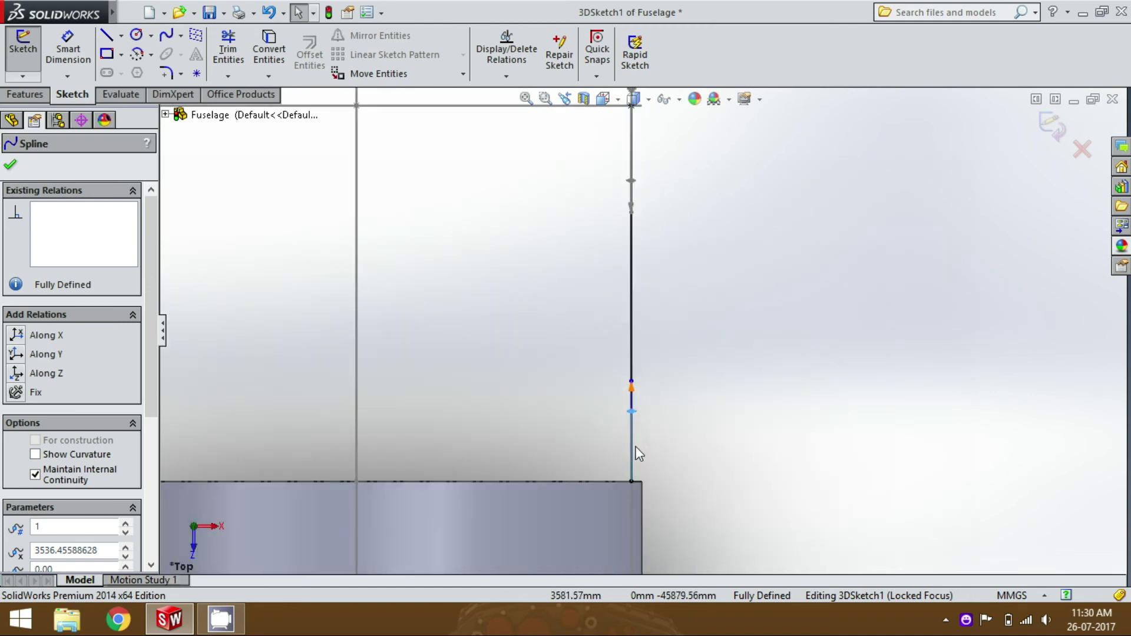
scroll(638, 450, down, 1)
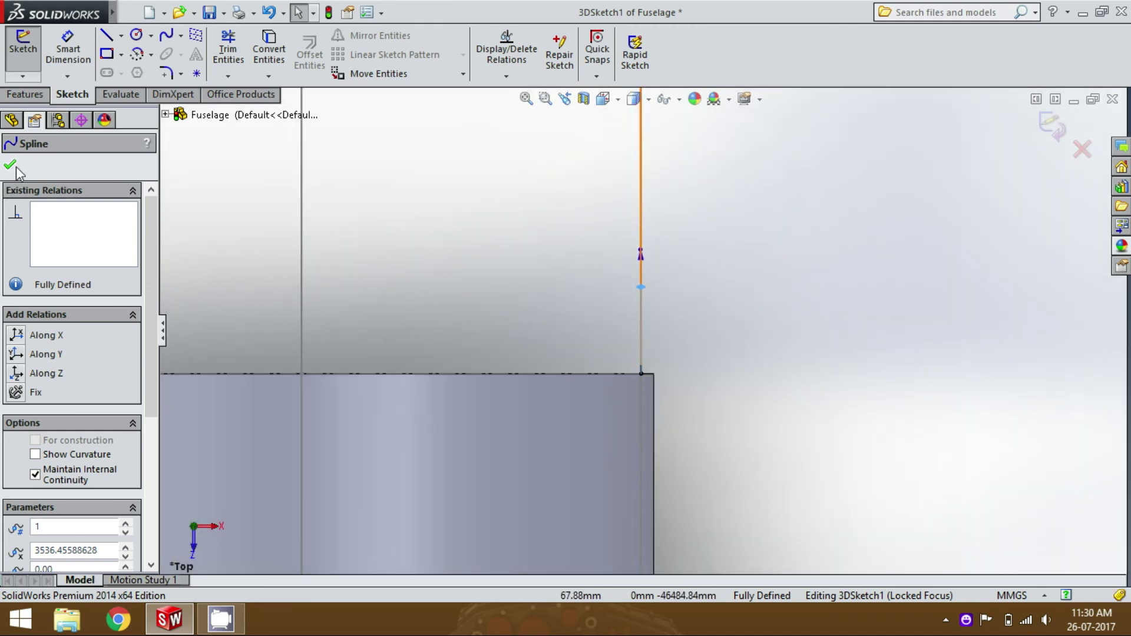
Accept the spline changes and exit the 3D sketch.
click(10, 165)
scroll(728, 318, up, 4)
scroll(727, 320, up, 1)
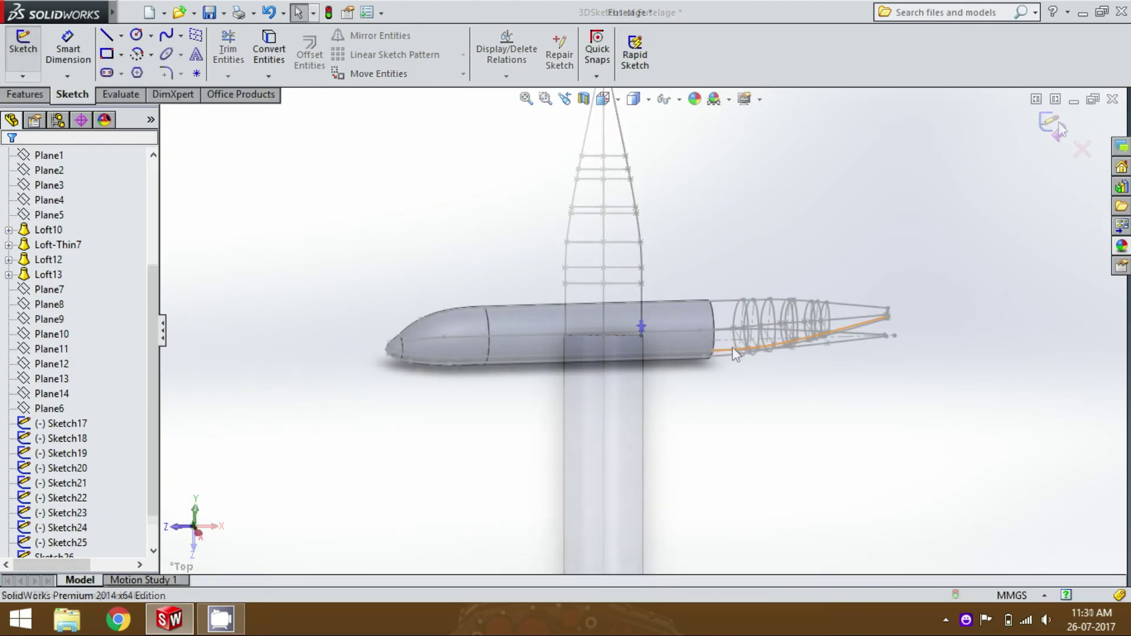
Hide the Left Guide Curve sketch and the matching flat guide curve sketch on the tail's opposite side.
middle_drag(733, 348, 737, 405)
scroll(744, 327, down, 5)
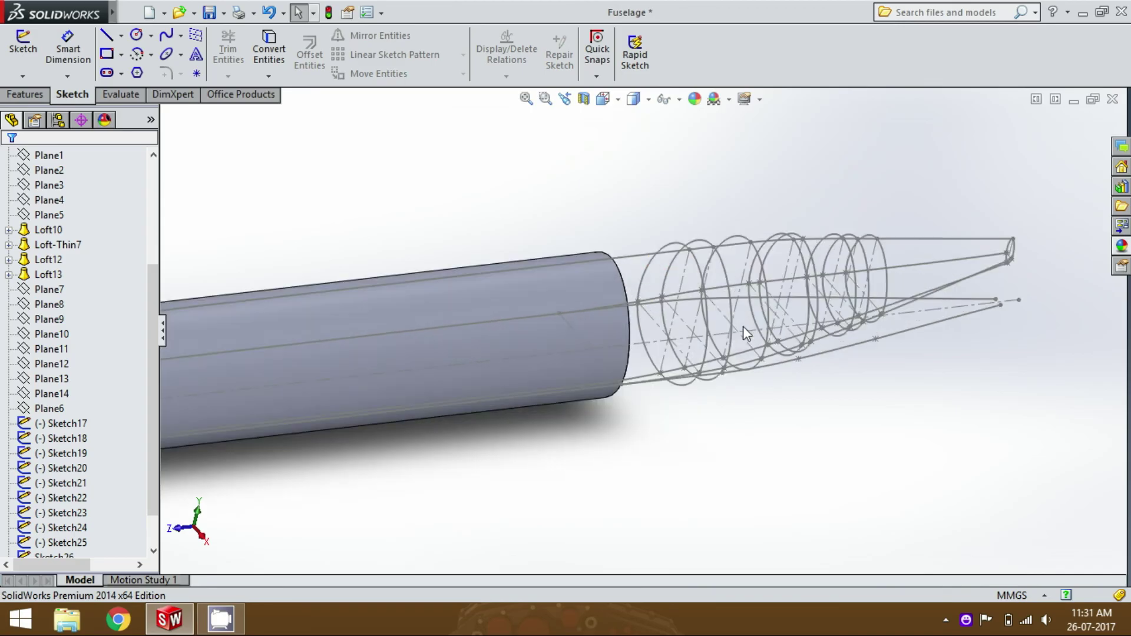
scroll(743, 326, down, 1)
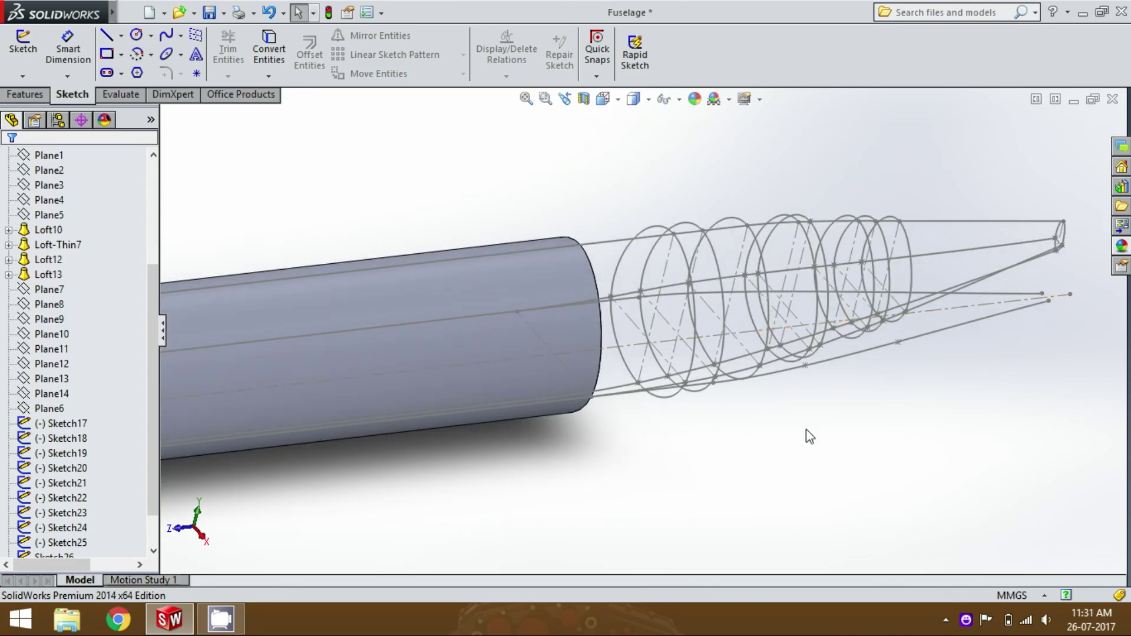
click(866, 347)
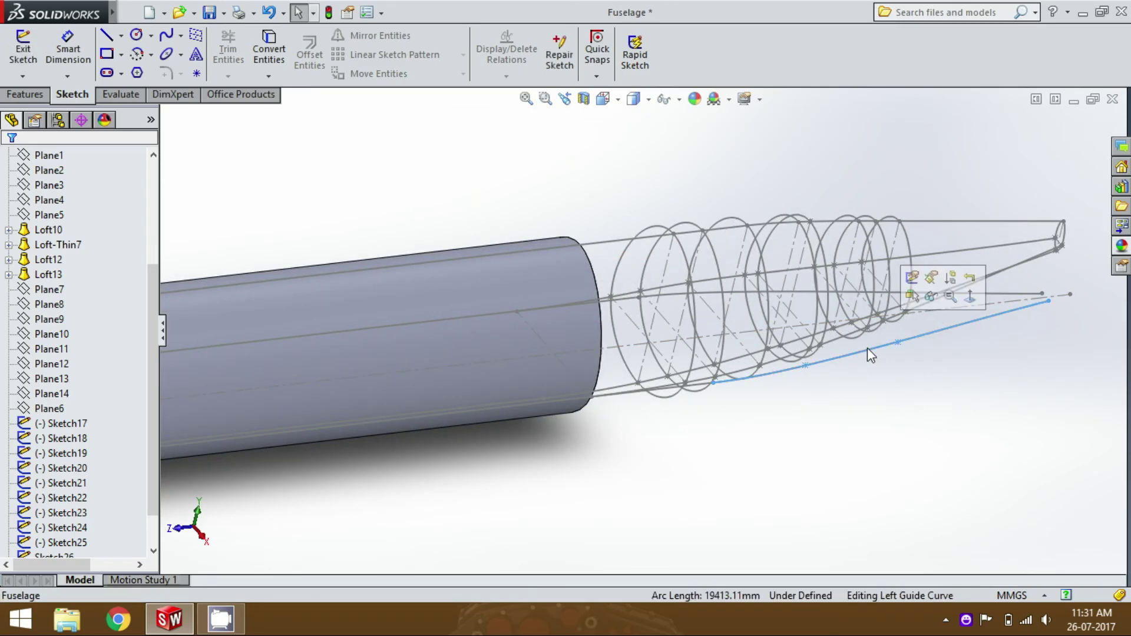
click(931, 298)
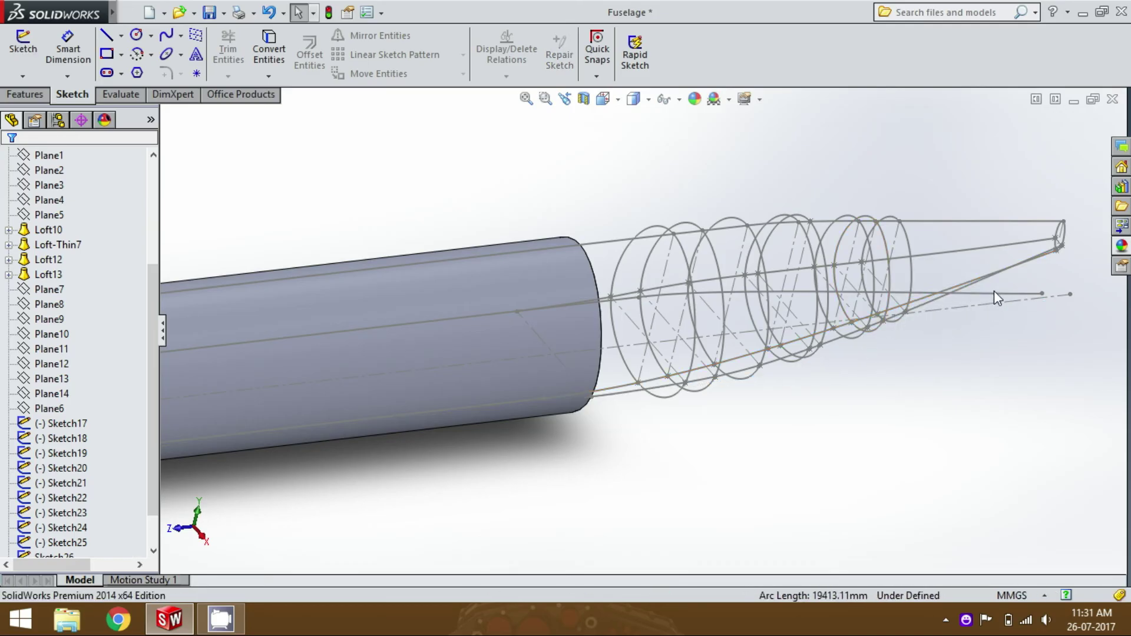
click(984, 295)
click(1040, 244)
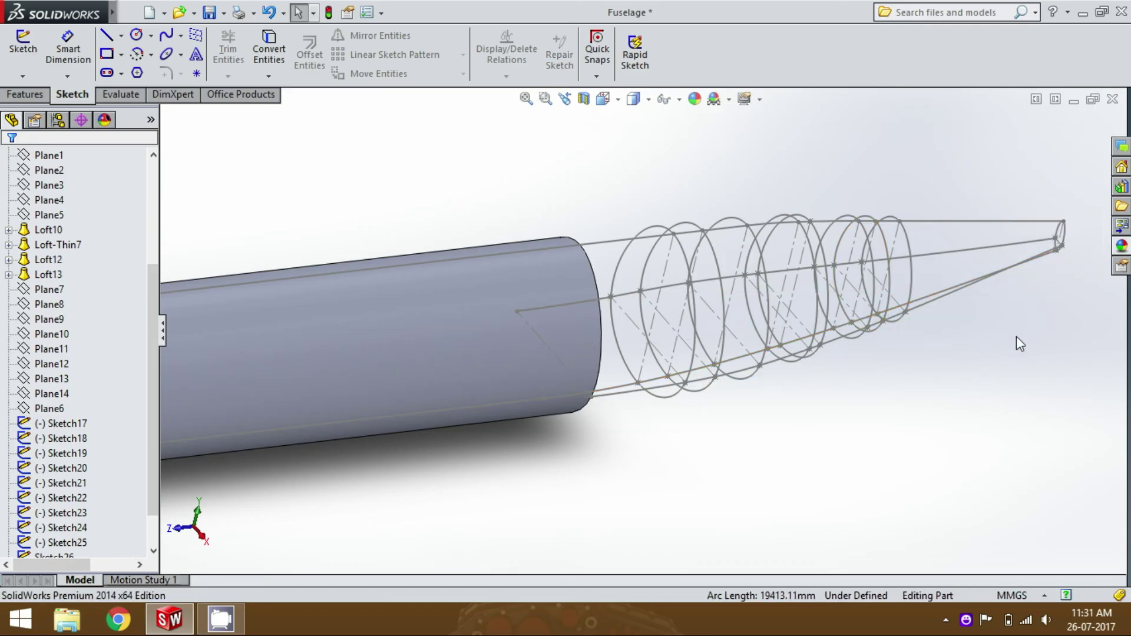
Start a Lofted Boss/Base with the fuselage's rear circular edge, Sketch17, Sketch18 and Sketch19 as its first profiles.
click(37, 96)
click(153, 57)
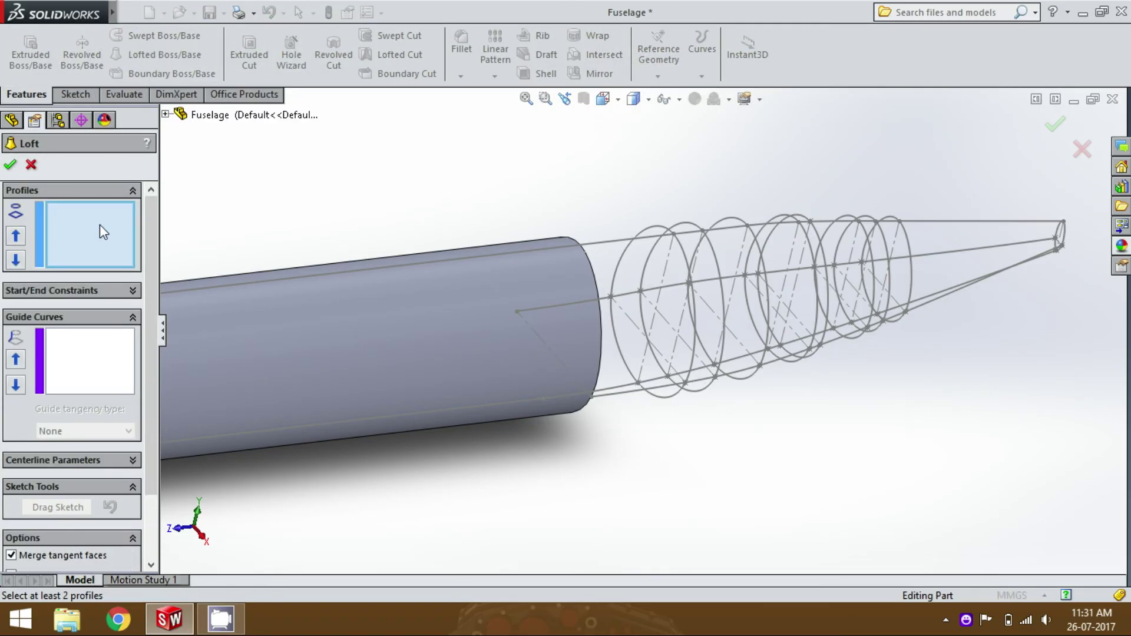
scroll(629, 284, down, 4)
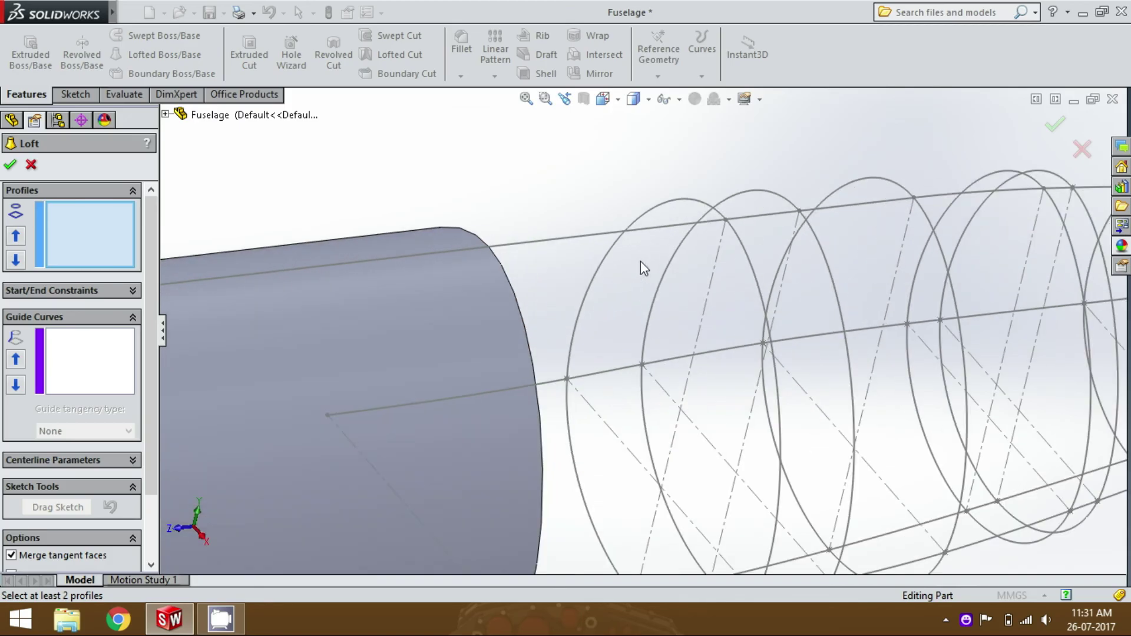
click(496, 258)
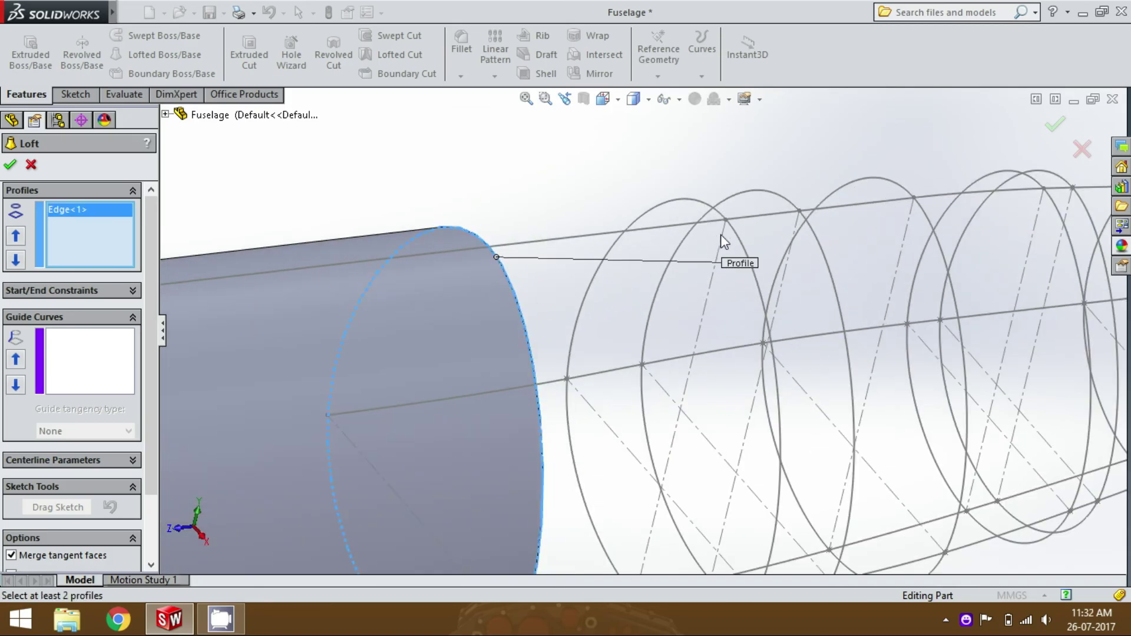
click(803, 231)
click(812, 232)
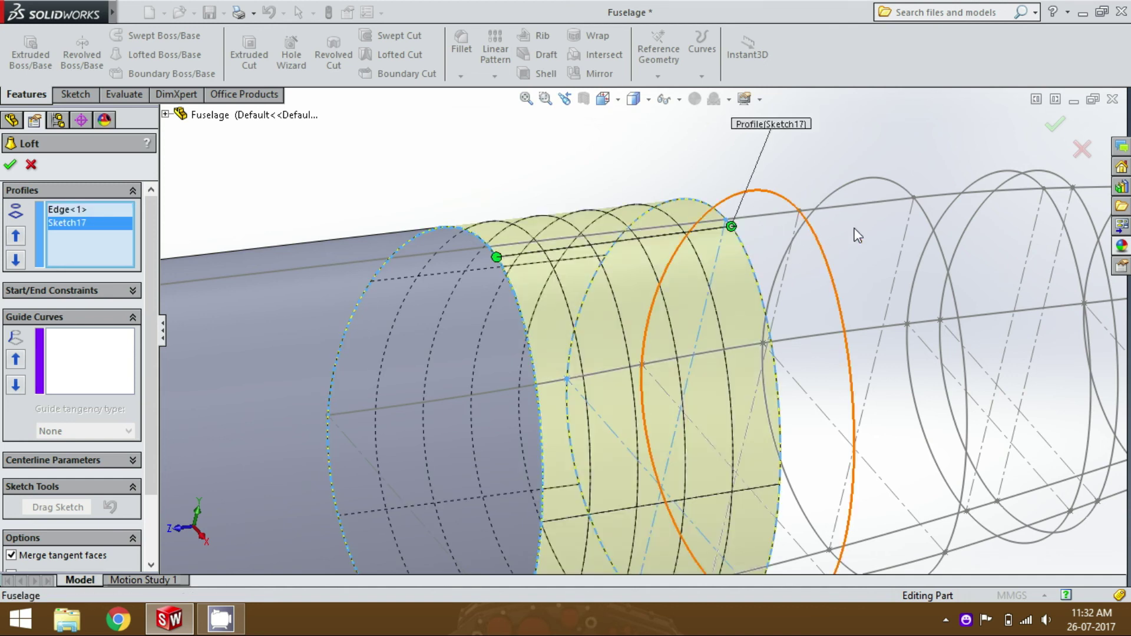
click(922, 208)
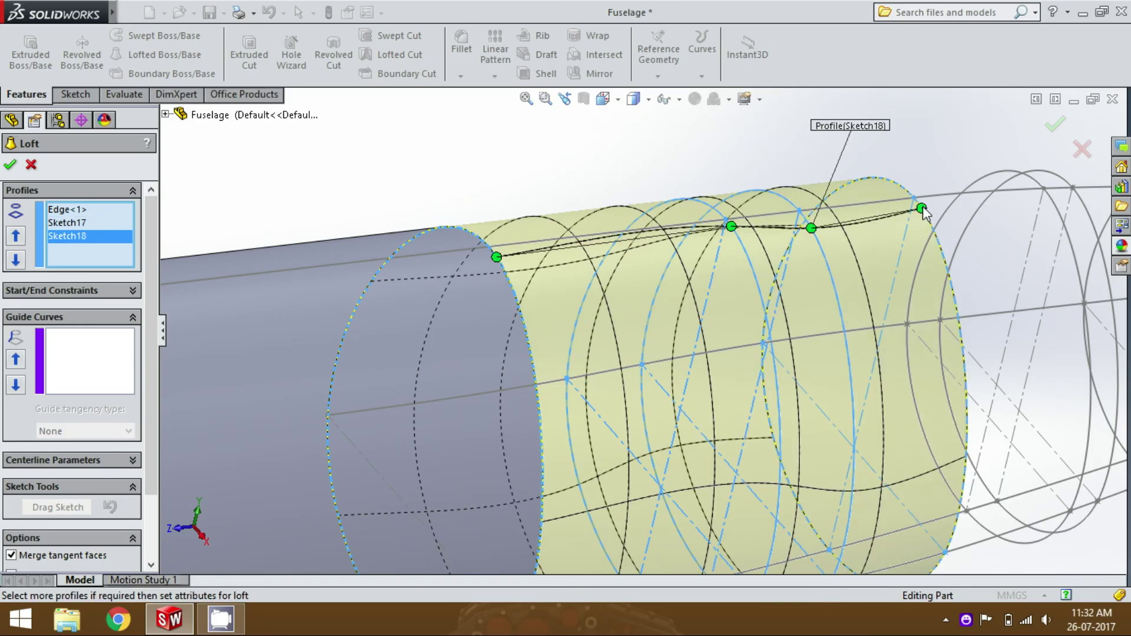
click(922, 207)
Add the next five tail cross-sections, Sketch20 to Sketch24, to the loft profiles in order toward the tip.
scroll(923, 206, up, 5)
scroll(927, 249, down, 5)
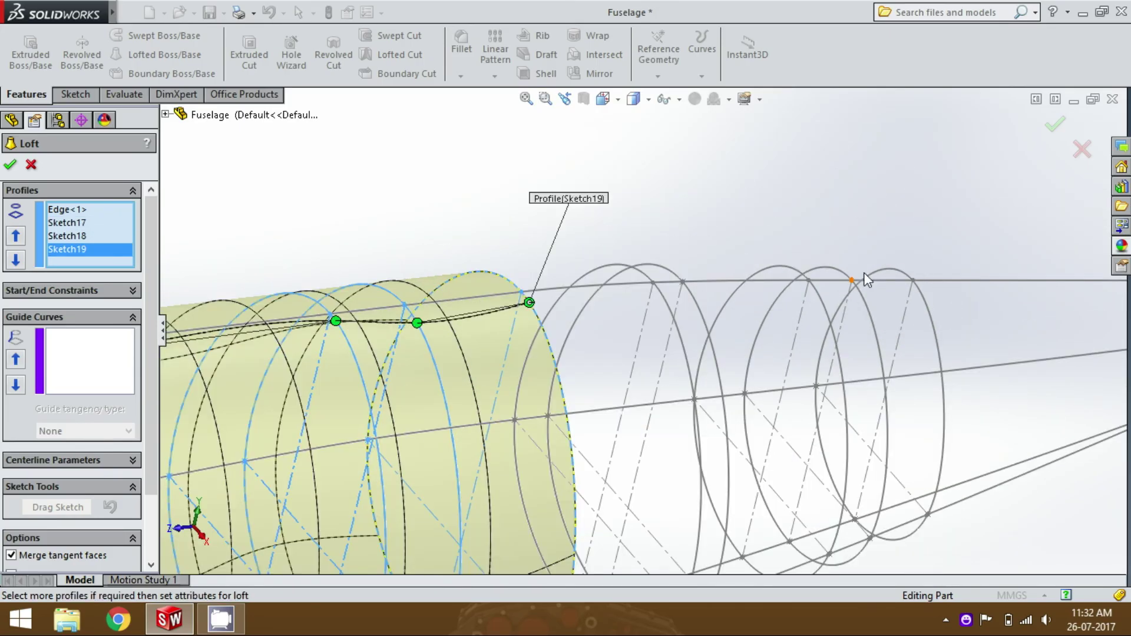
click(659, 293)
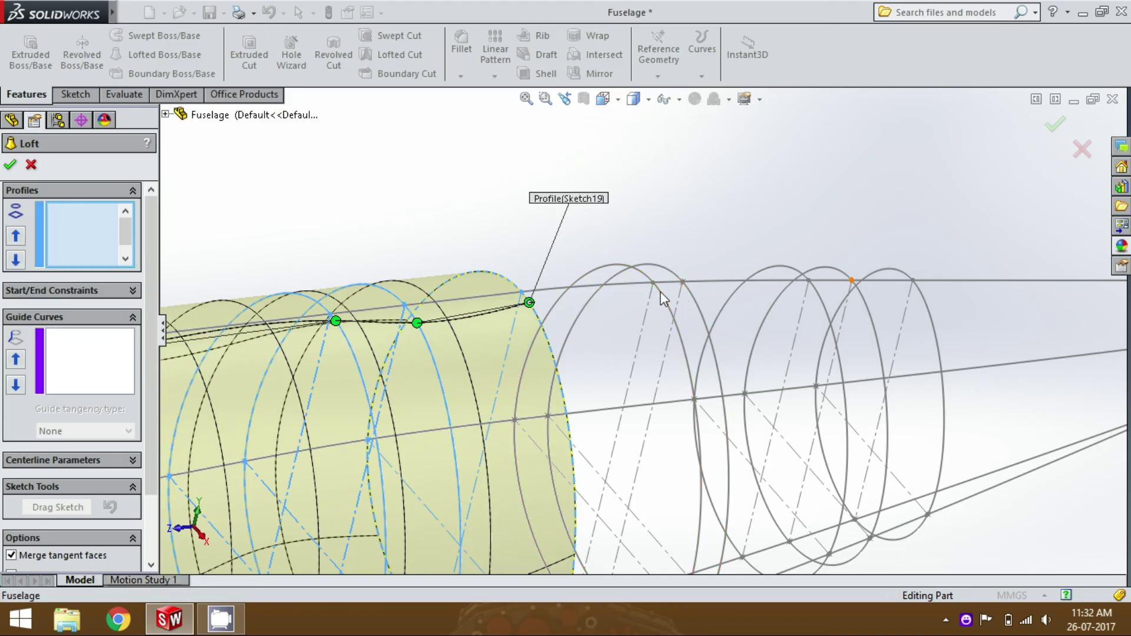
click(691, 296)
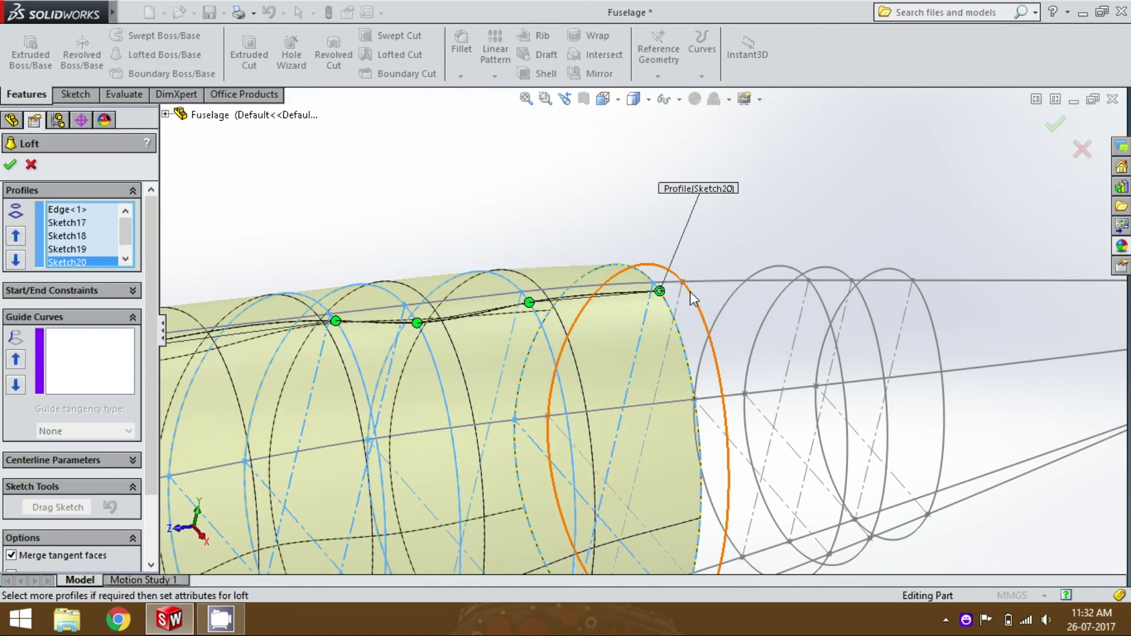
click(821, 303)
scroll(766, 306, up, 3)
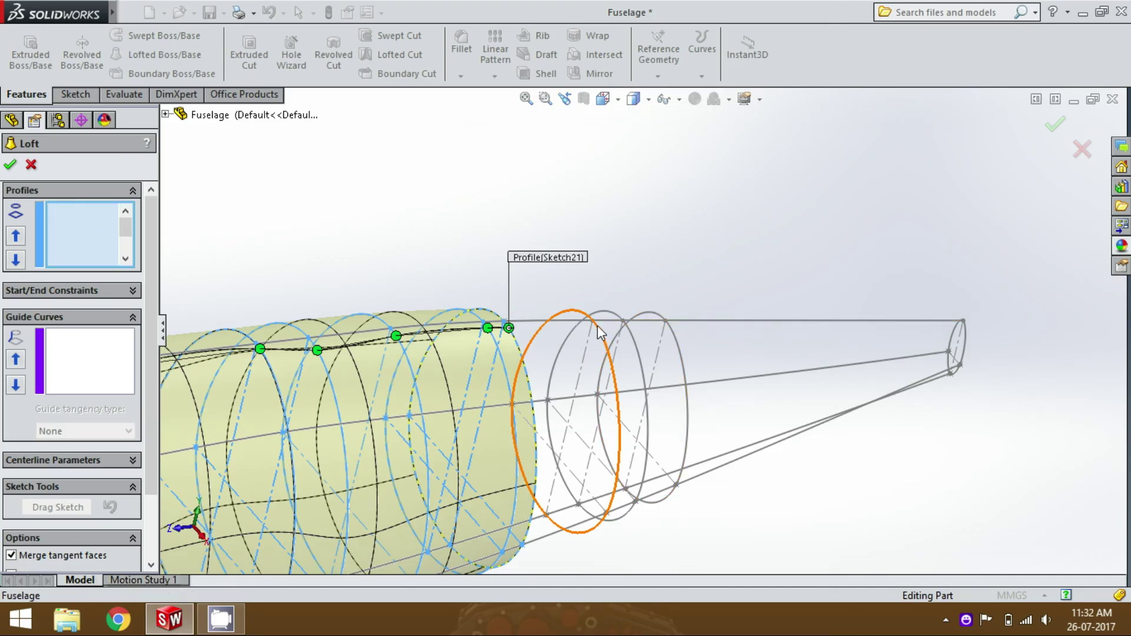
click(637, 337)
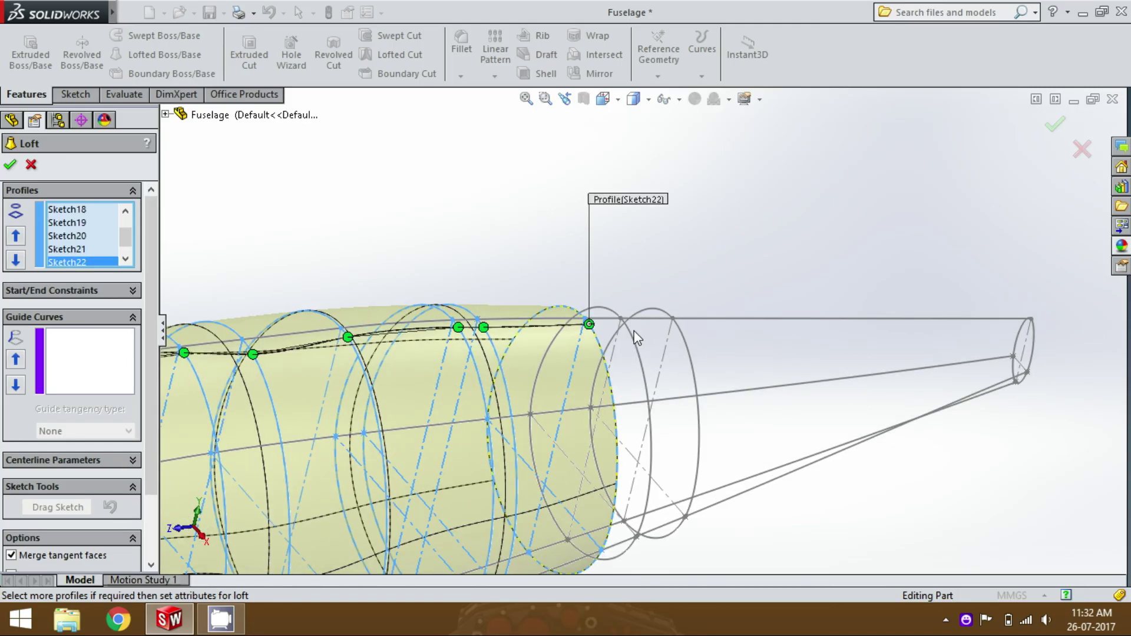
click(681, 327)
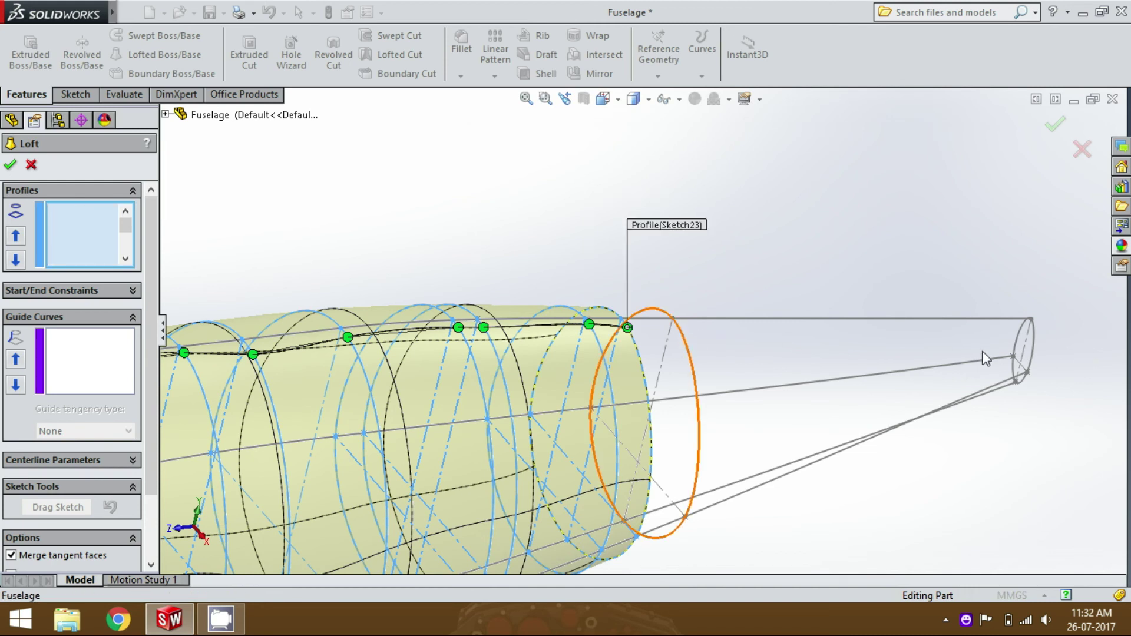
Add the small ellipse at the tail tip, Sketch25, as the final loft profile.
click(1025, 334)
scroll(1026, 334, down, 3)
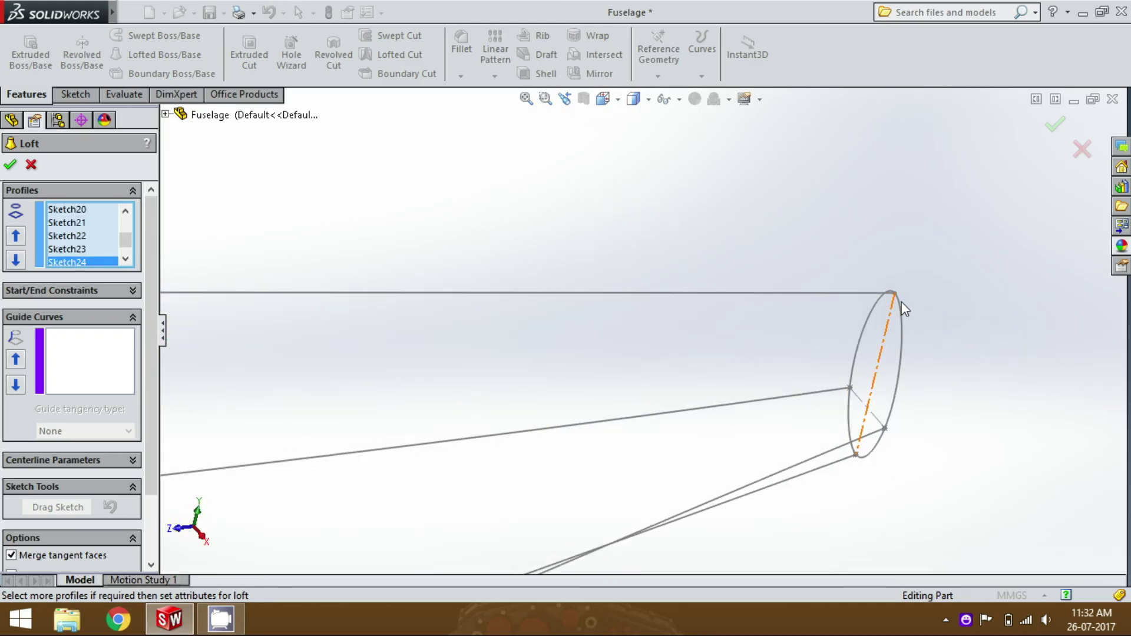
click(869, 332)
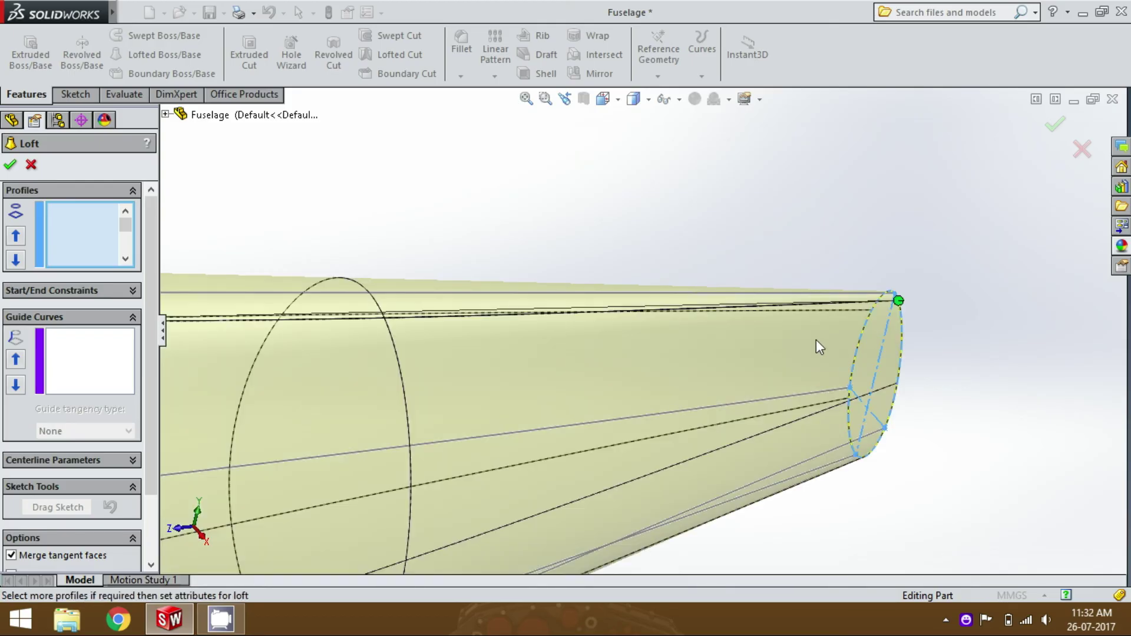
scroll(816, 341, up, 5)
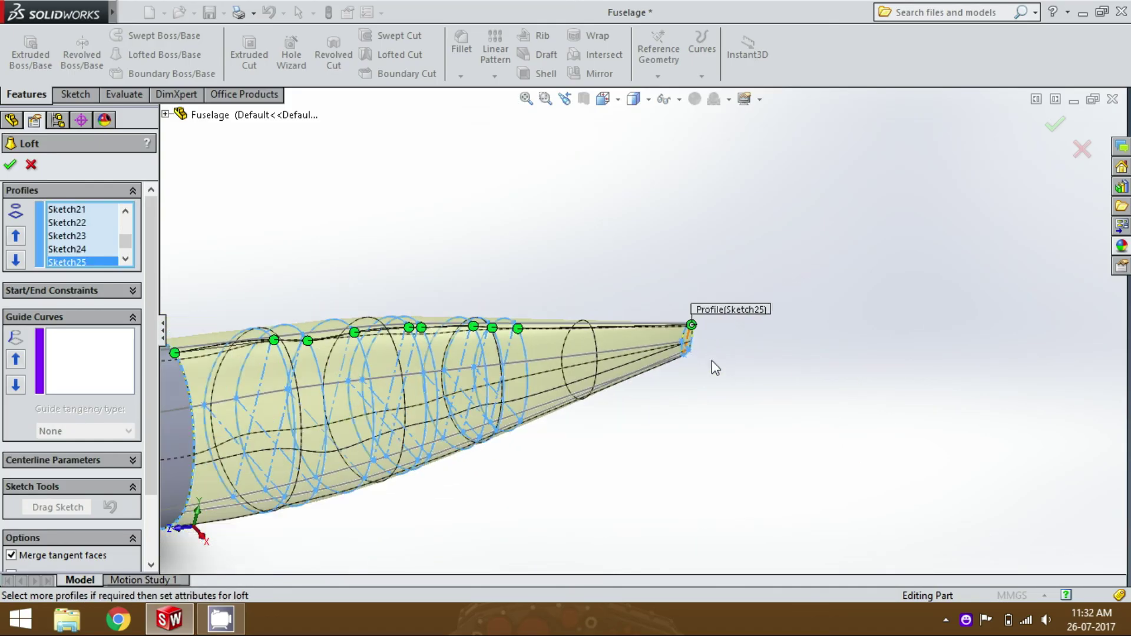
Assign the Top Guide Curve, 3DSketch1, Bottom Guide Curve and 3DSketch2 as the loft's guide curves, and create the tail loft.
click(77, 365)
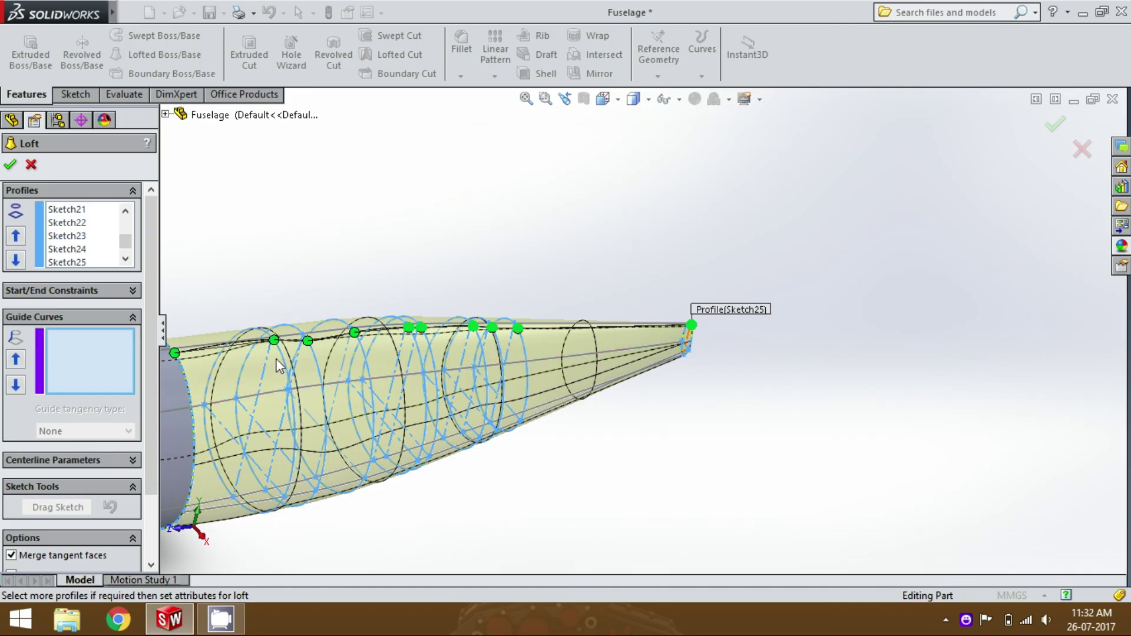
scroll(277, 365, down, 3)
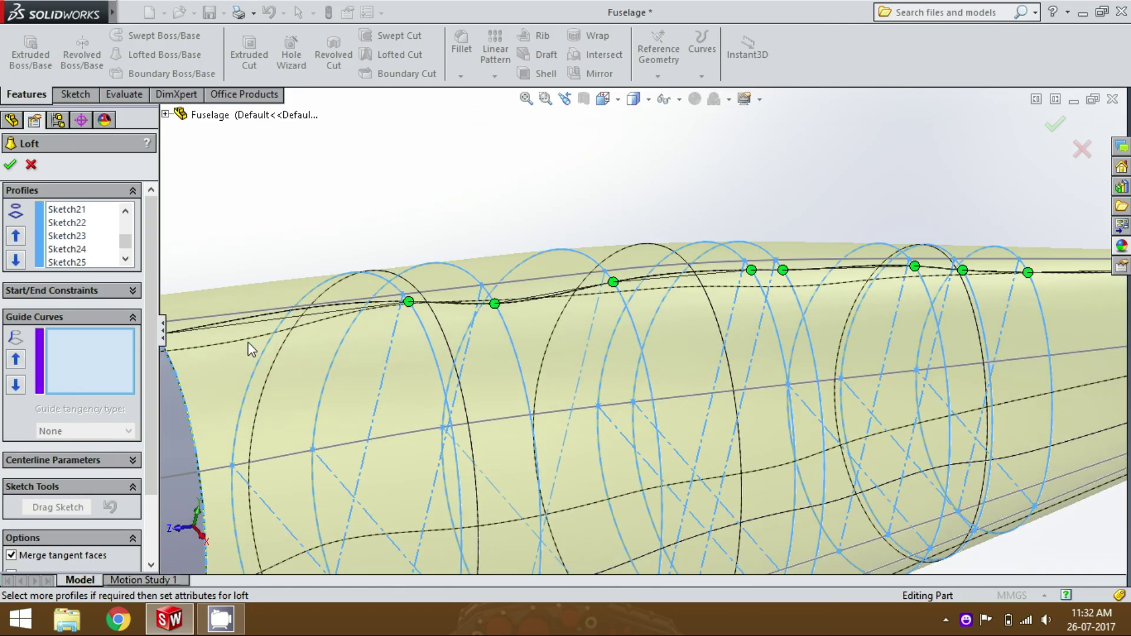
click(218, 314)
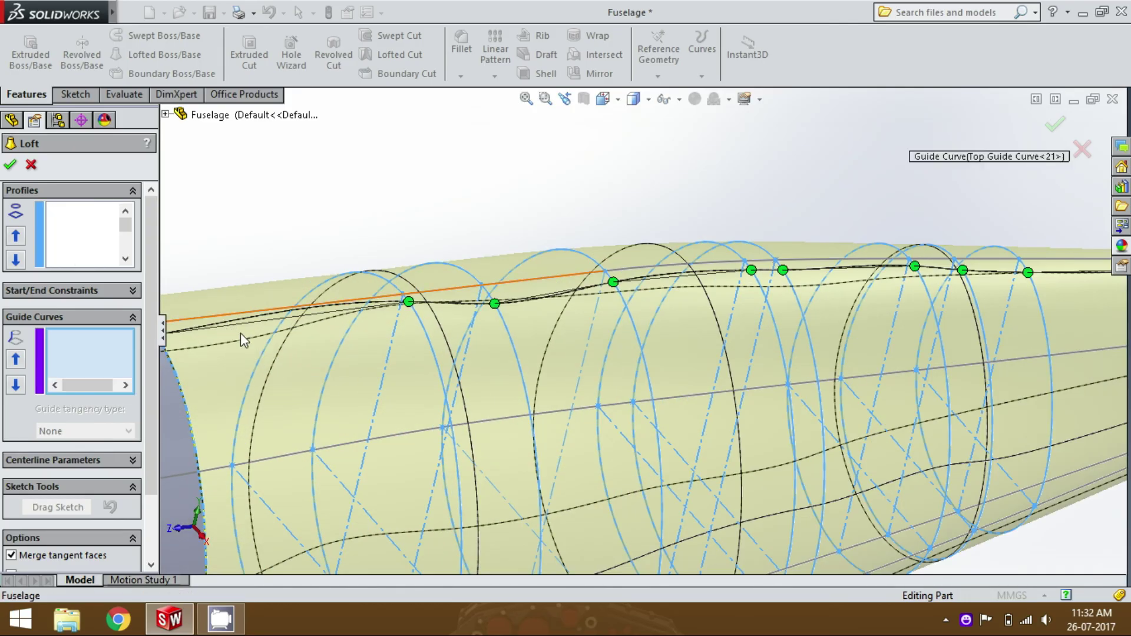
scroll(296, 339, up, 5)
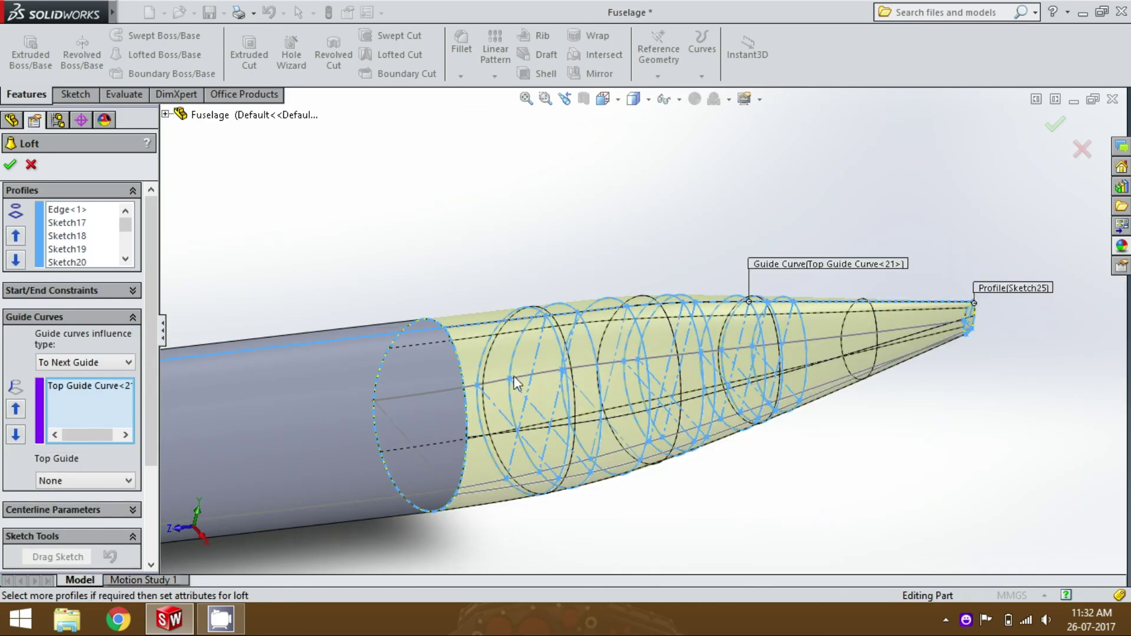
mouse_move(694, 492)
middle_down()
mouse_move(749, 529)
mouse_move(717, 520)
mouse_move(689, 492)
middle_up()
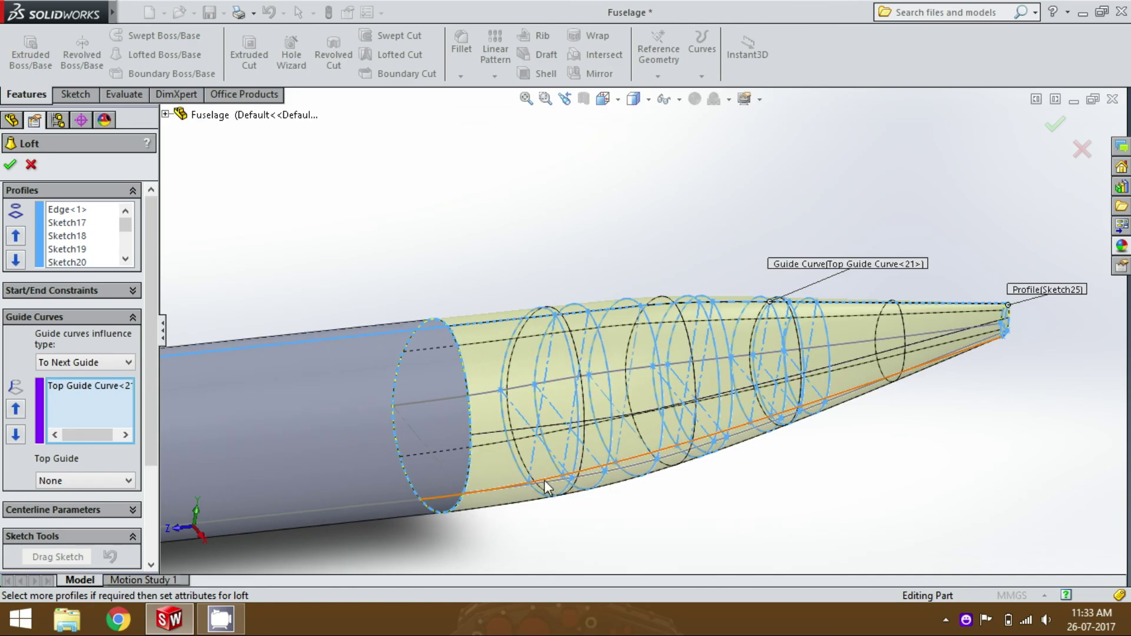
mouse_move(583, 495)
middle_down()
mouse_move(601, 510)
mouse_move(588, 503)
middle_up()
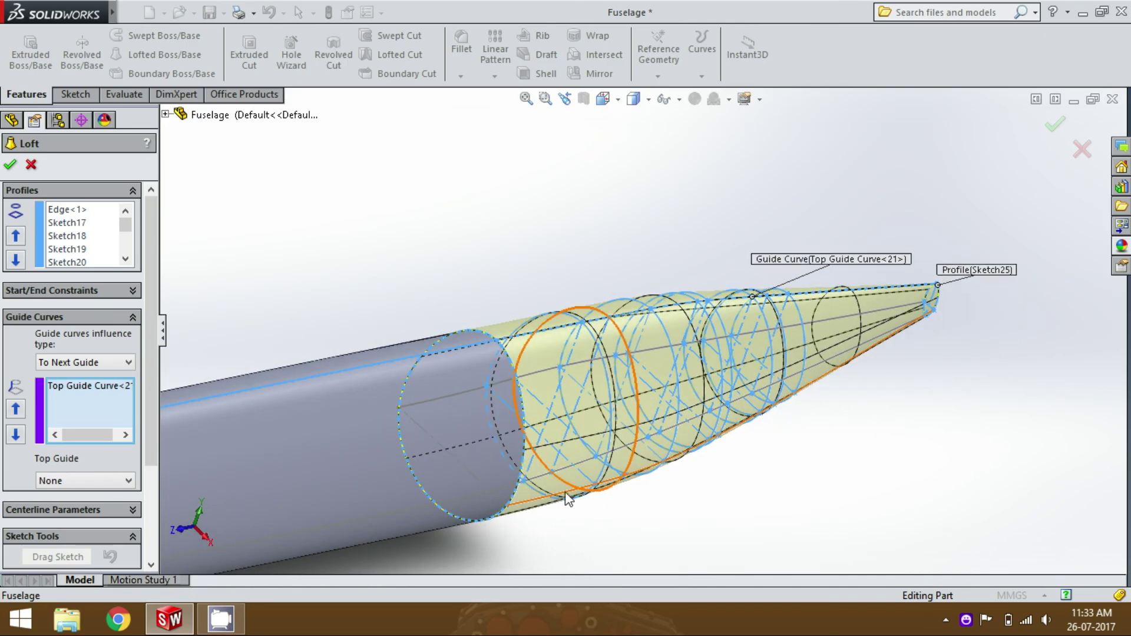
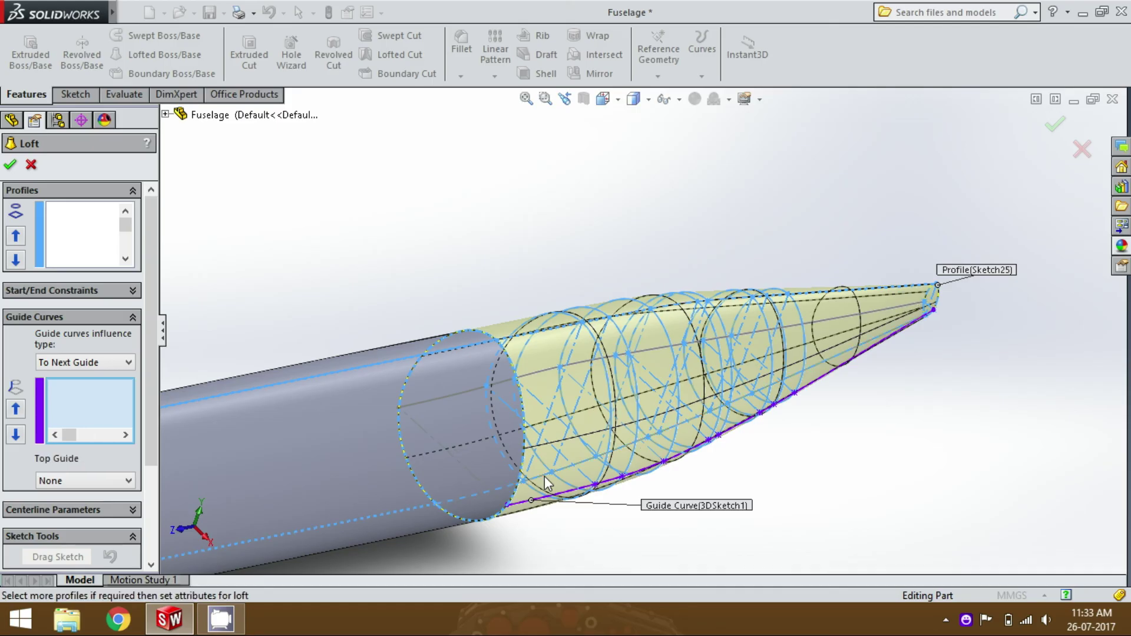
click(436, 402)
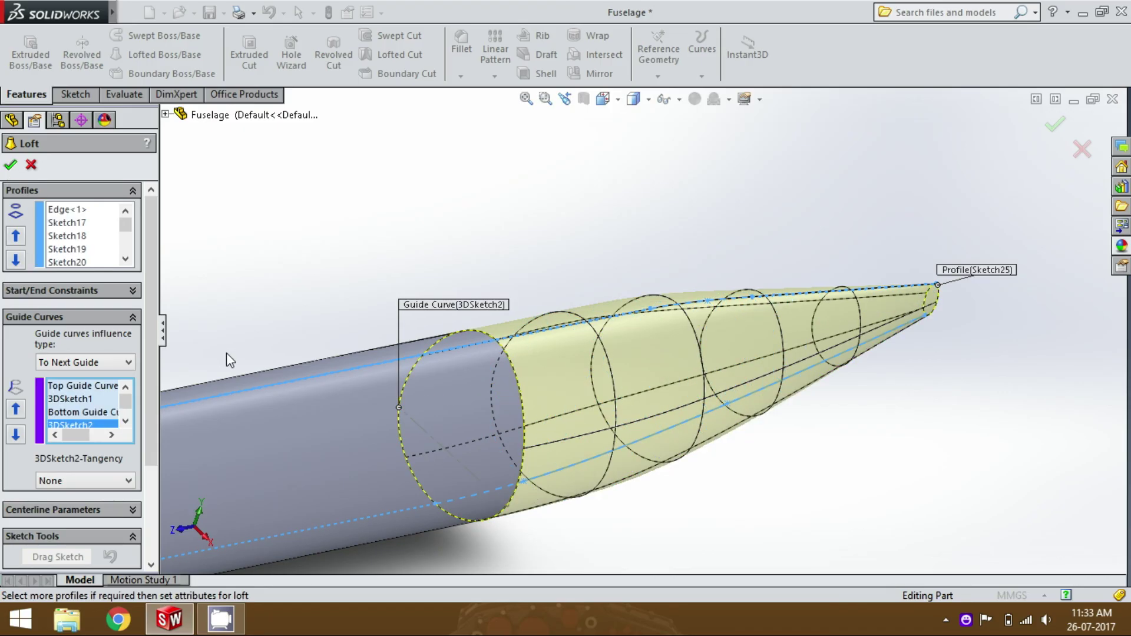
key(Return)
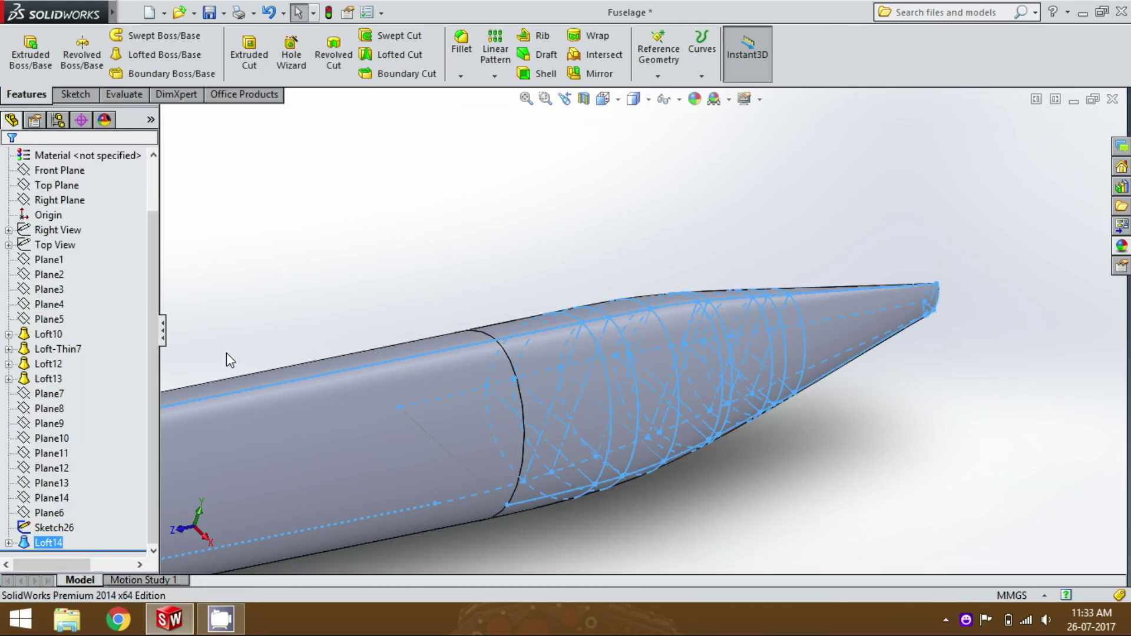
Hide the guide curve sketches and Sketch26 that still show on the fuselage body.
scroll(557, 347, up, 5)
click(461, 357)
click(682, 490)
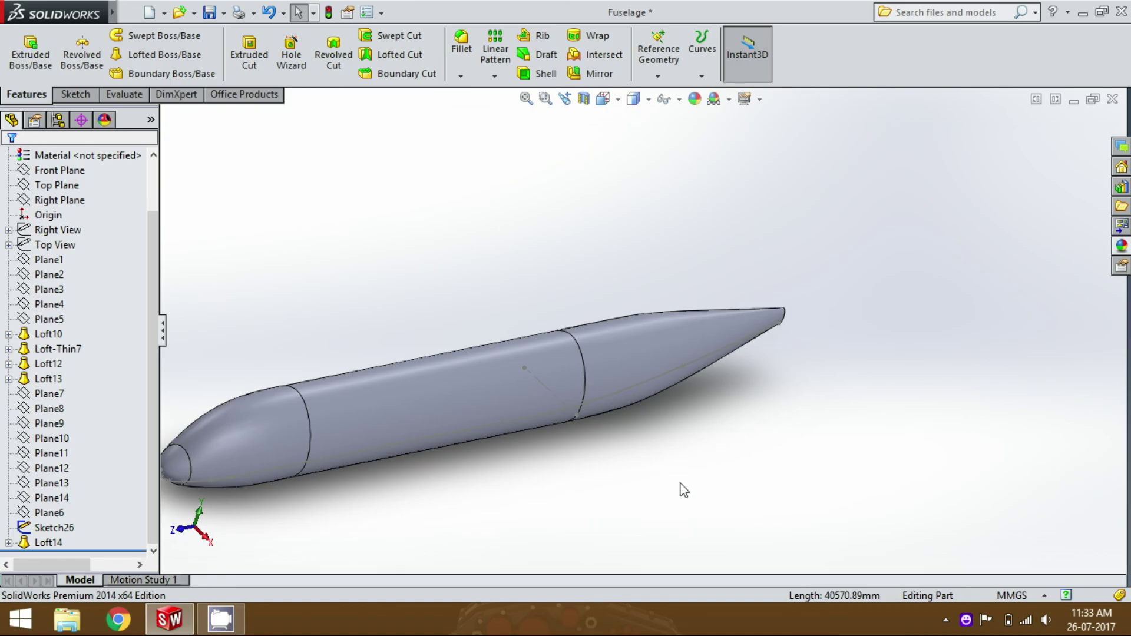
click(623, 387)
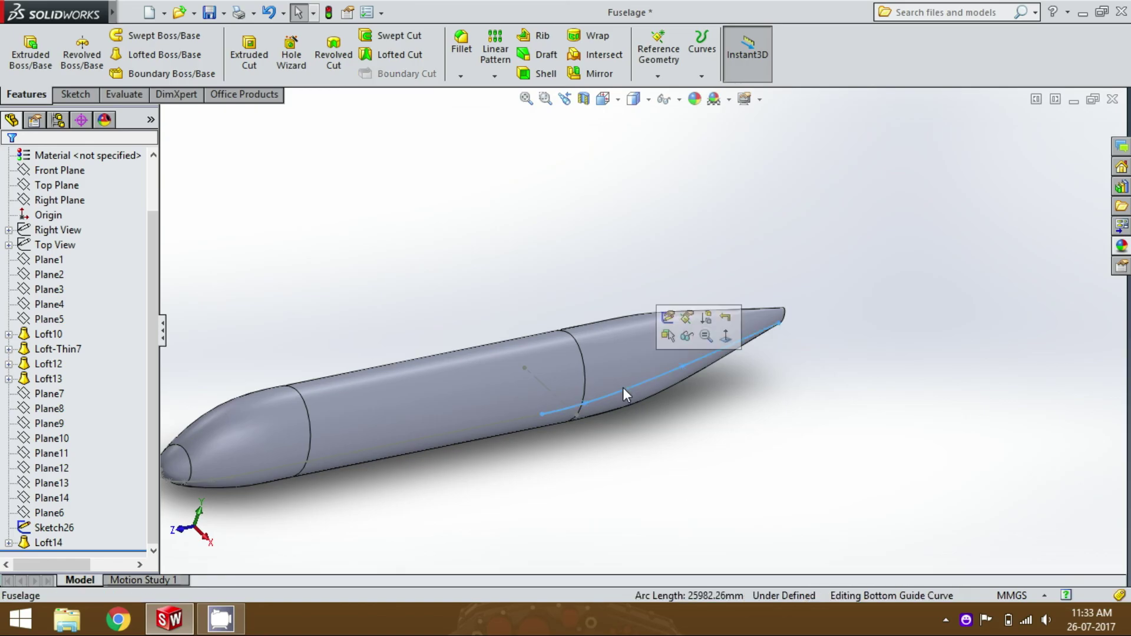
click(550, 386)
click(608, 333)
Examine the lofted tail in the Right view and from the rear, checking its transition into the cylindrical body.
scroll(646, 474, up, 2)
key(ctrl+4)
middle_drag(558, 341, 739, 319)
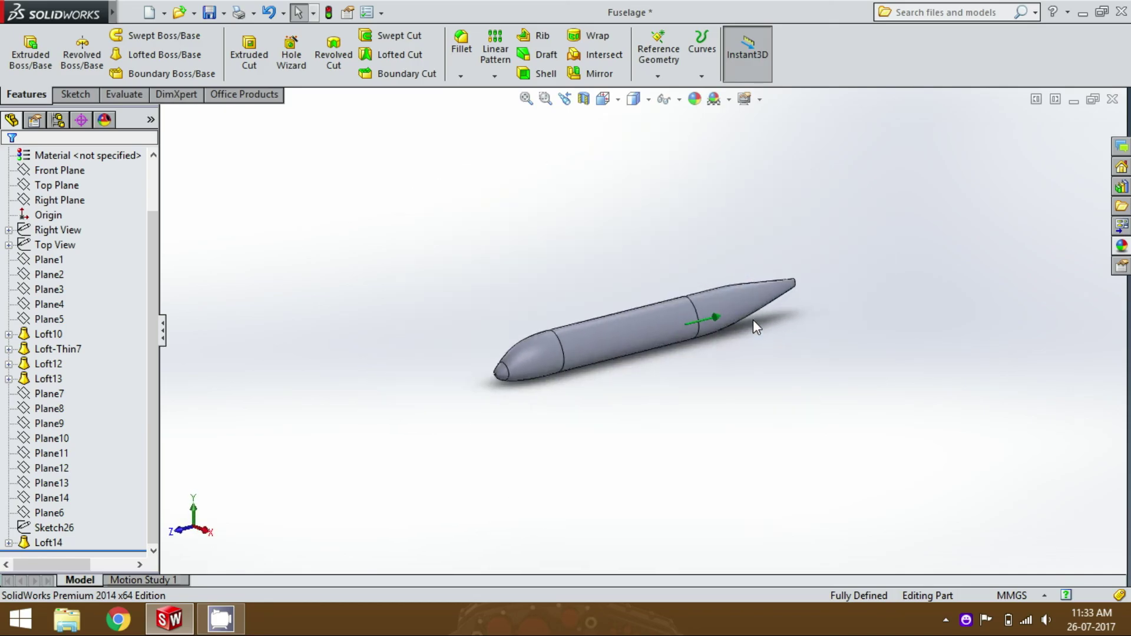
key(ctrl+4)
scroll(775, 314, down, 3)
scroll(764, 394, down, 4)
scroll(784, 371, up, 4)
middle_drag(813, 323, 688, 317)
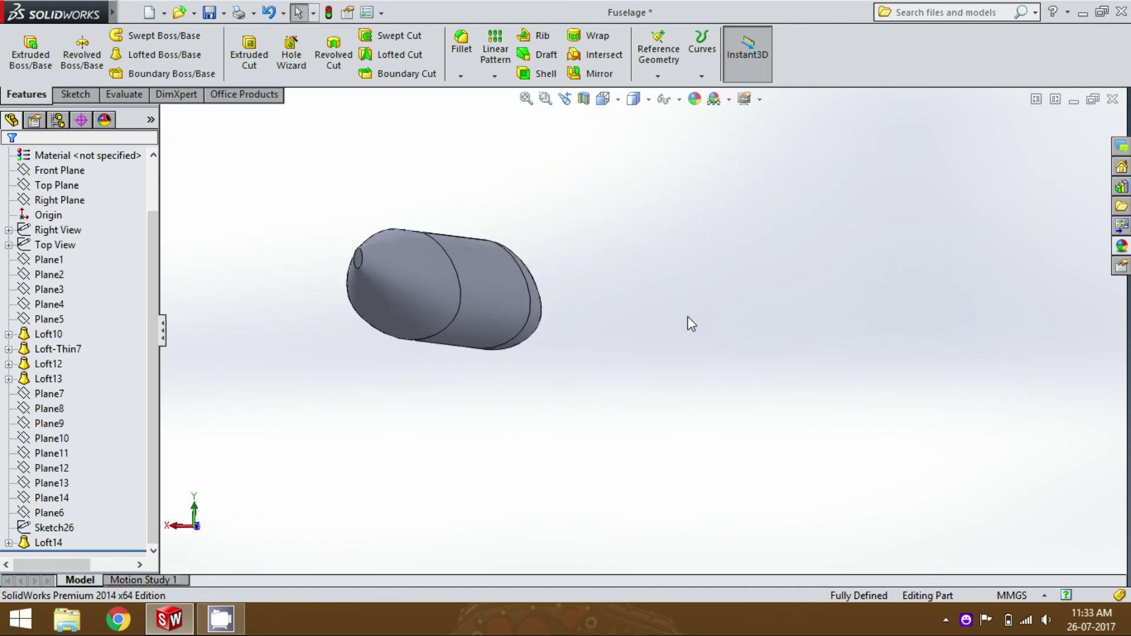
key(space)
click(793, 288)
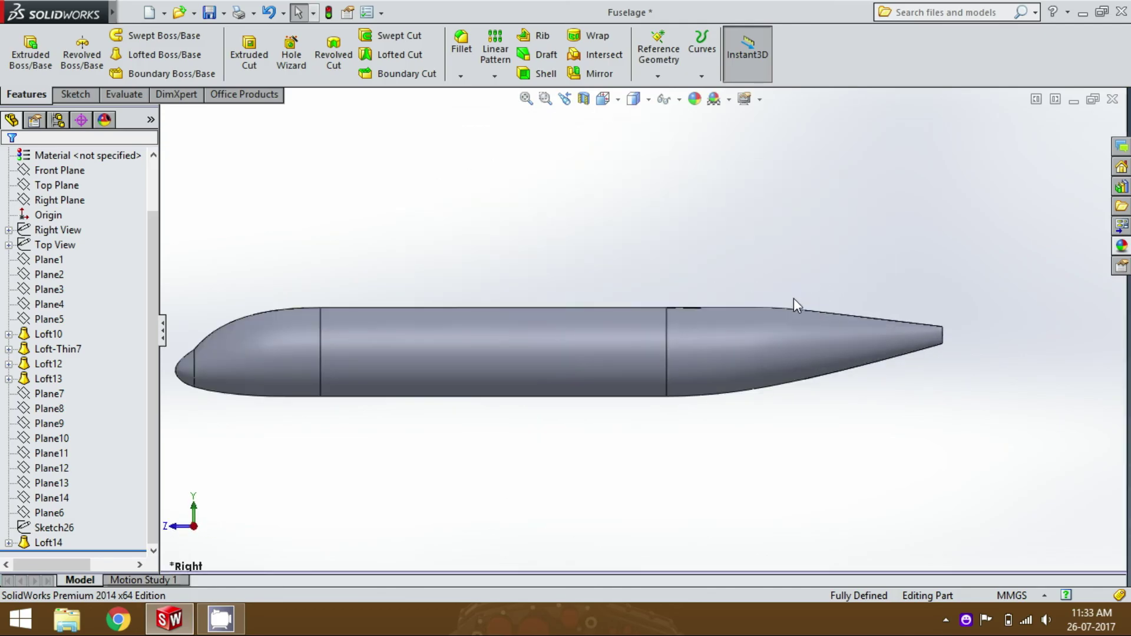
scroll(794, 340, down, 5)
scroll(793, 340, up, 3)
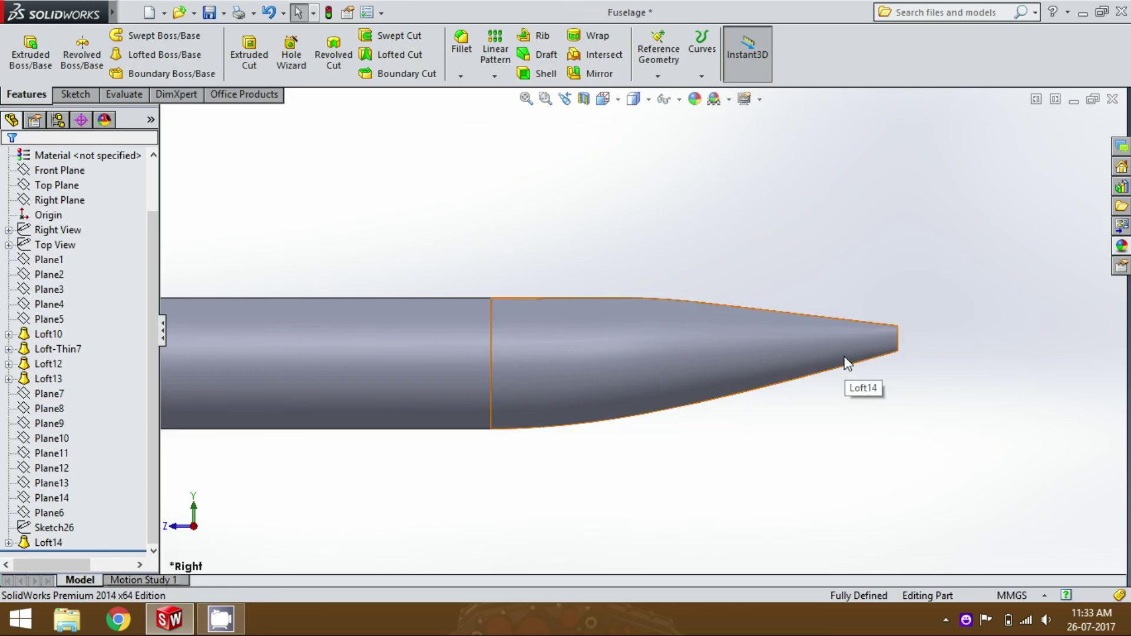
middle_drag(847, 362, 674, 411)
scroll(808, 394, down, 3)
scroll(811, 324, up, 3)
scroll(719, 398, up, 3)
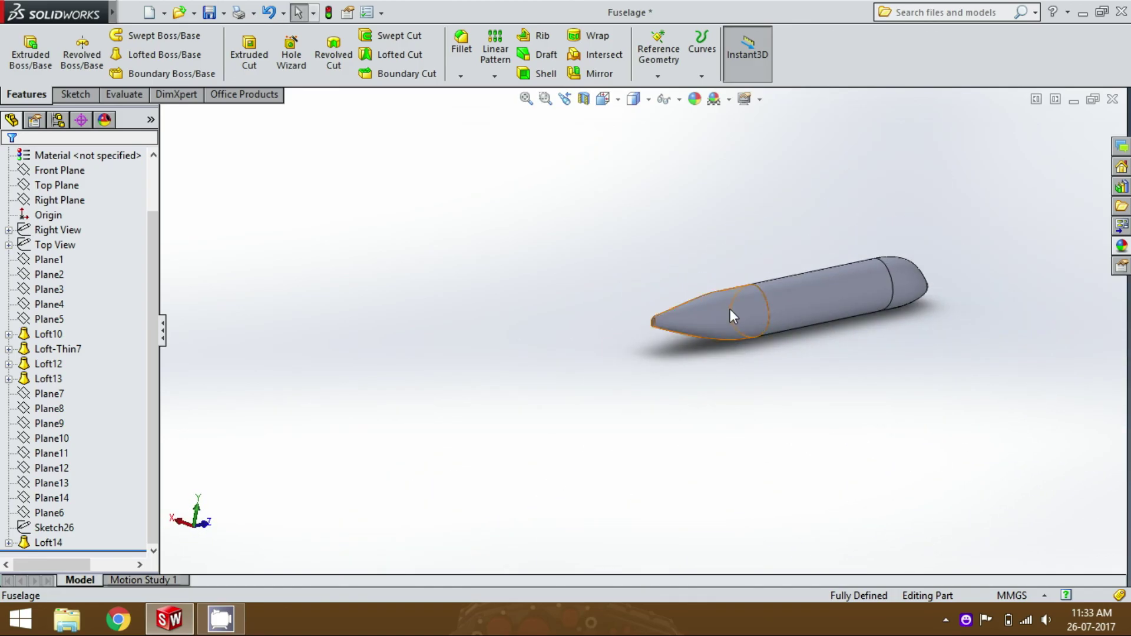
Inspect the complete fuselage from nose to tail on both sides, checking the surface and section joints.
scroll(727, 308, down, 5)
middle_drag(728, 318, 905, 374)
scroll(906, 374, up, 4)
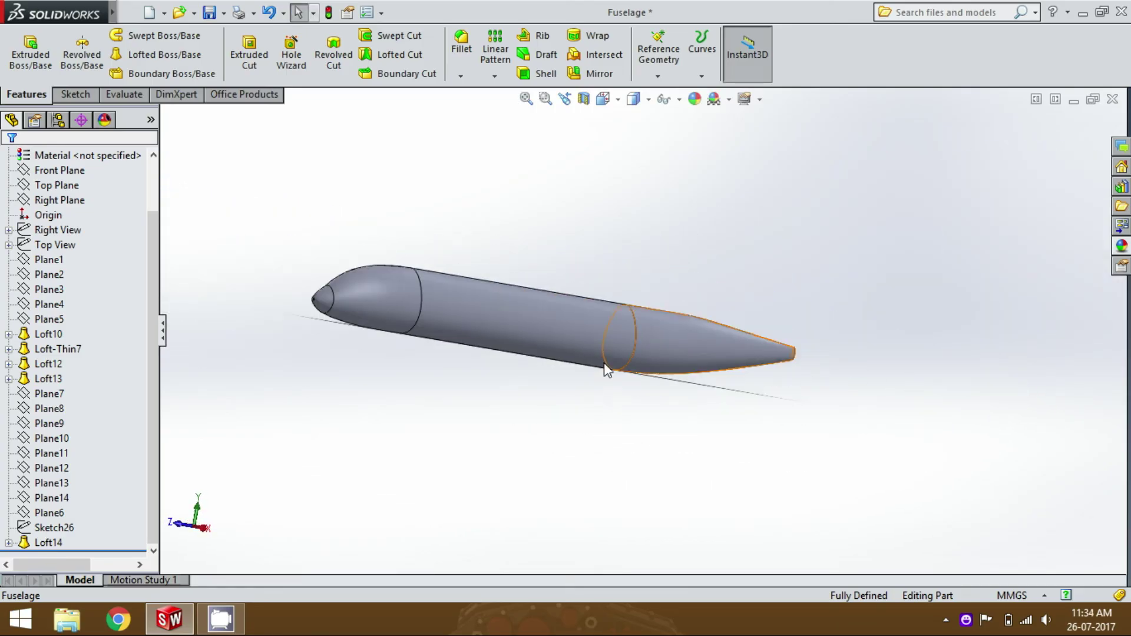
scroll(547, 354, down, 1)
middle_drag(547, 356, 568, 384)
scroll(460, 348, down, 5)
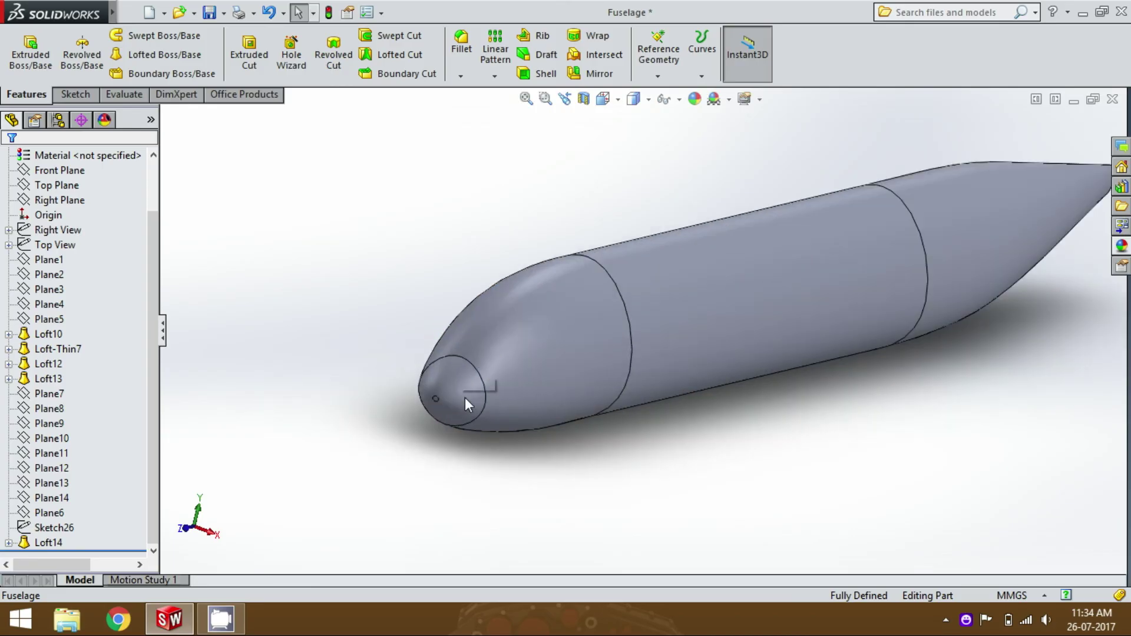
scroll(471, 366, up, 5)
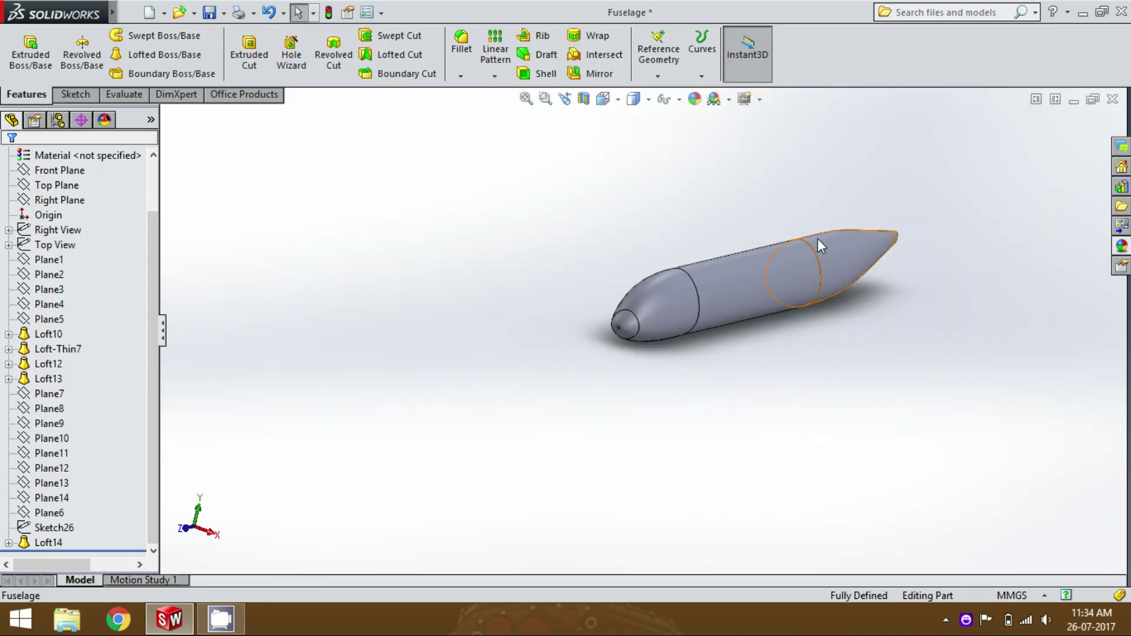
scroll(821, 249, down, 4)
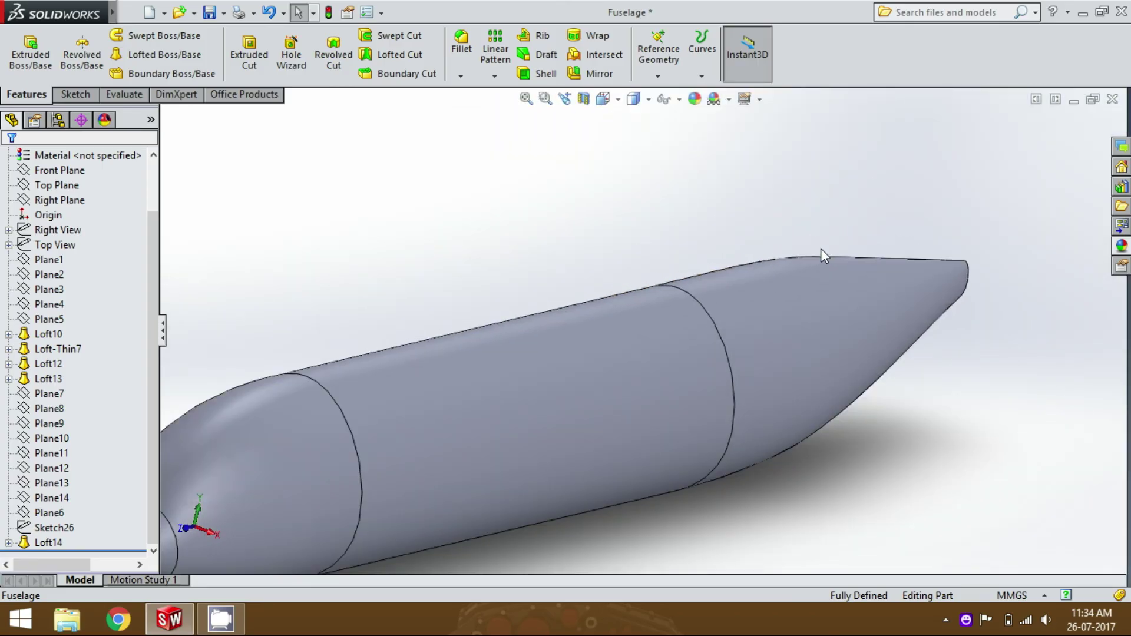
scroll(720, 347, up, 4)
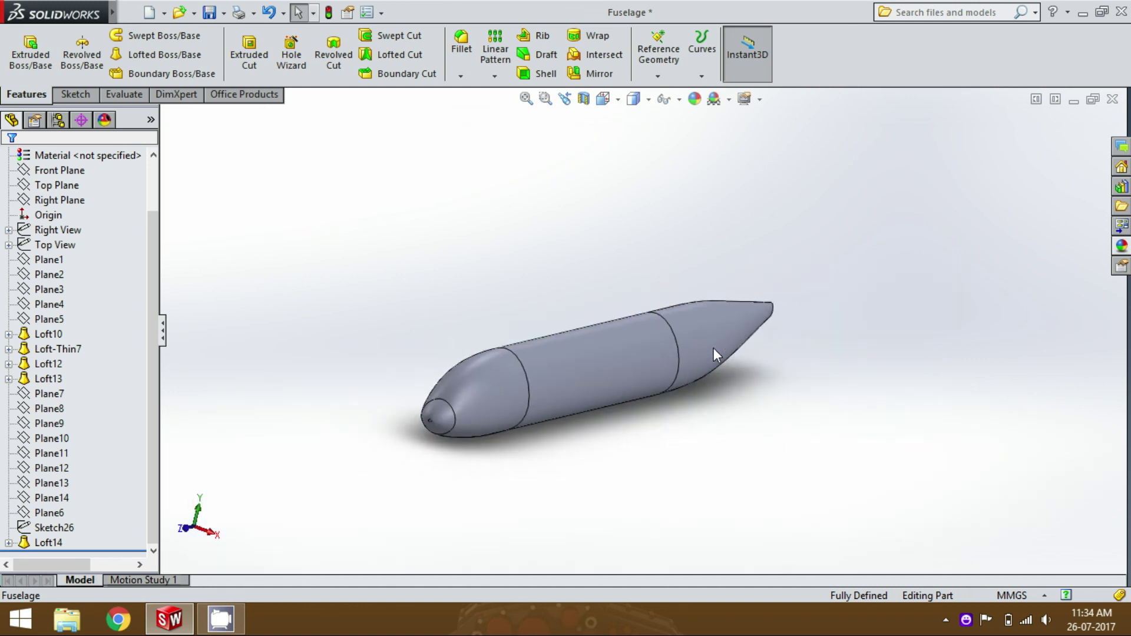
mouse_move(593, 365)
middle_down()
mouse_move(643, 291)
mouse_move(631, 348)
mouse_move(600, 363)
middle_up()
click(530, 407)
click(642, 442)
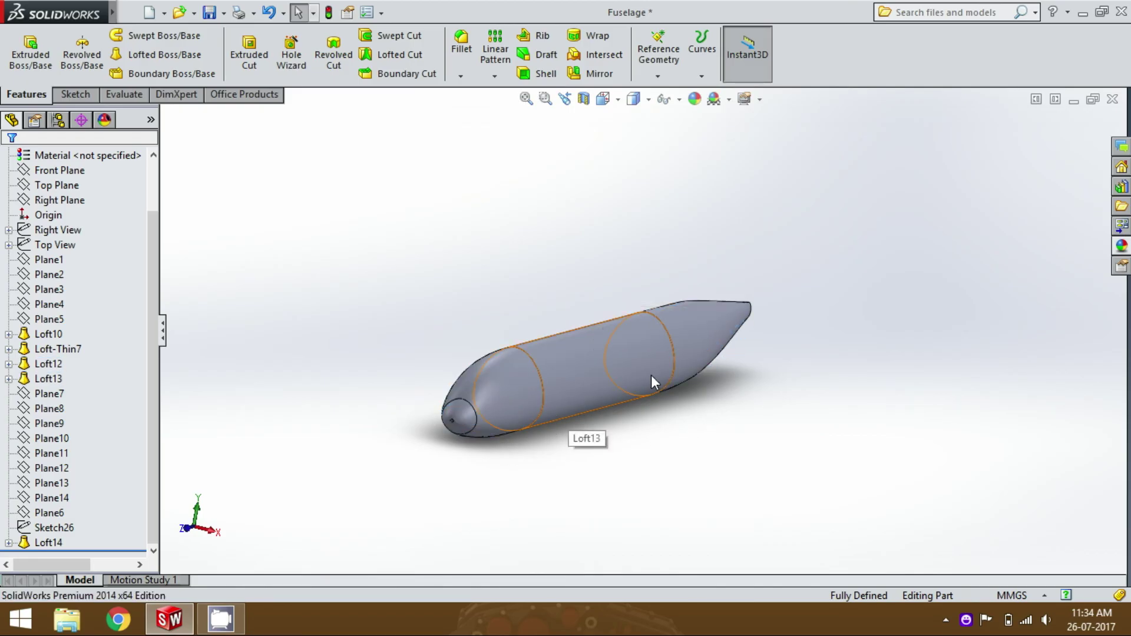
scroll(651, 375, down, 5)
scroll(655, 368, up, 5)
middle_drag(677, 325, 487, 349)
scroll(561, 320, down, 3)
middle_drag(602, 341, 812, 306)
scroll(586, 321, down, 5)
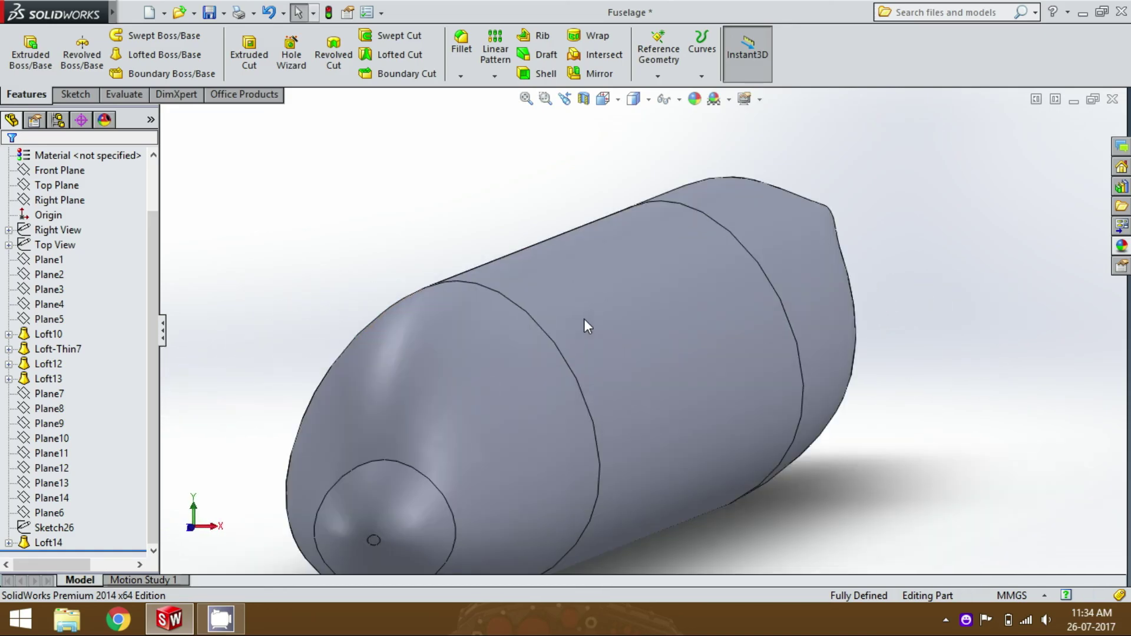
middle_drag(570, 302, 607, 347)
scroll(619, 324, down, 5)
scroll(619, 324, up, 5)
scroll(618, 325, up, 5)
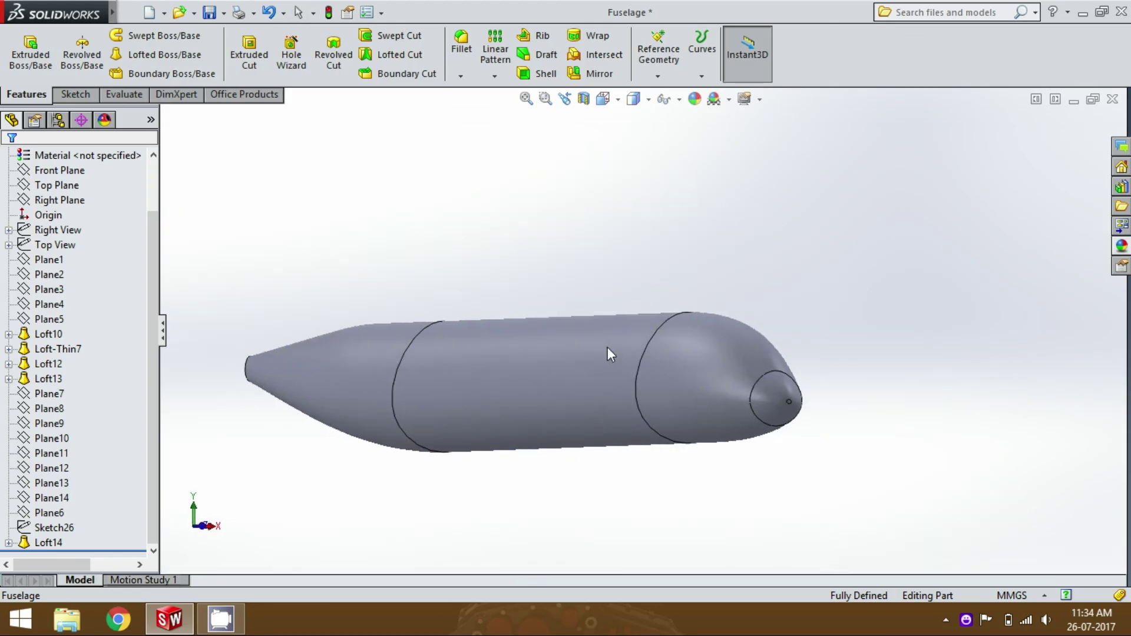
scroll(607, 347, down, 4)
scroll(694, 335, up, 2)
scroll(731, 334, down, 3)
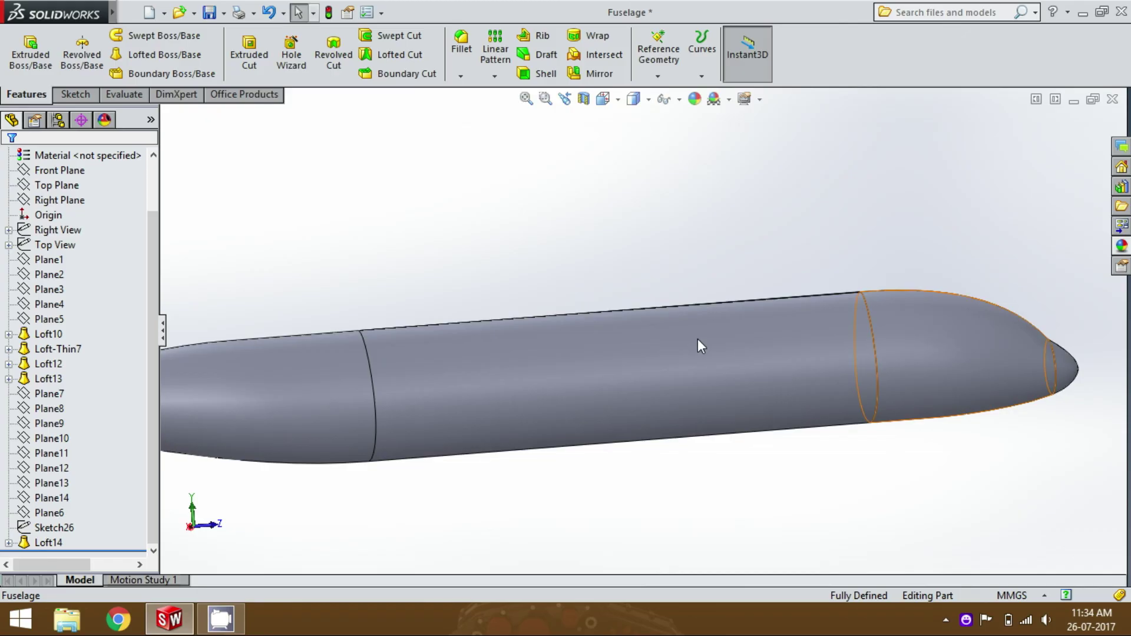
scroll(644, 333, up, 1)
key(space)
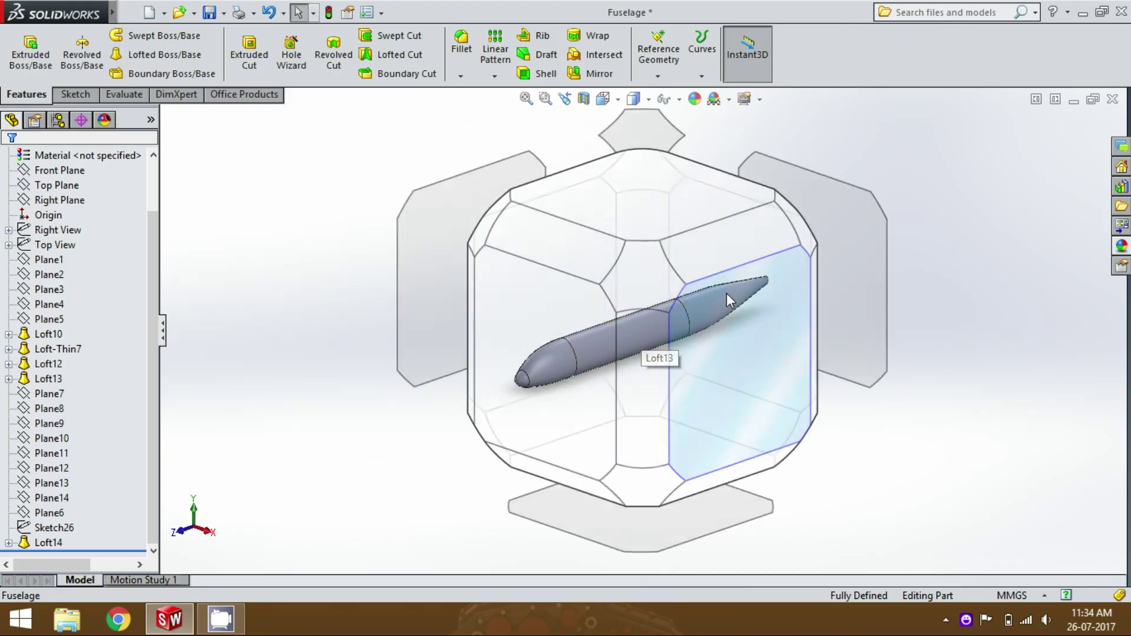
click(731, 293)
scroll(736, 301, down, 5)
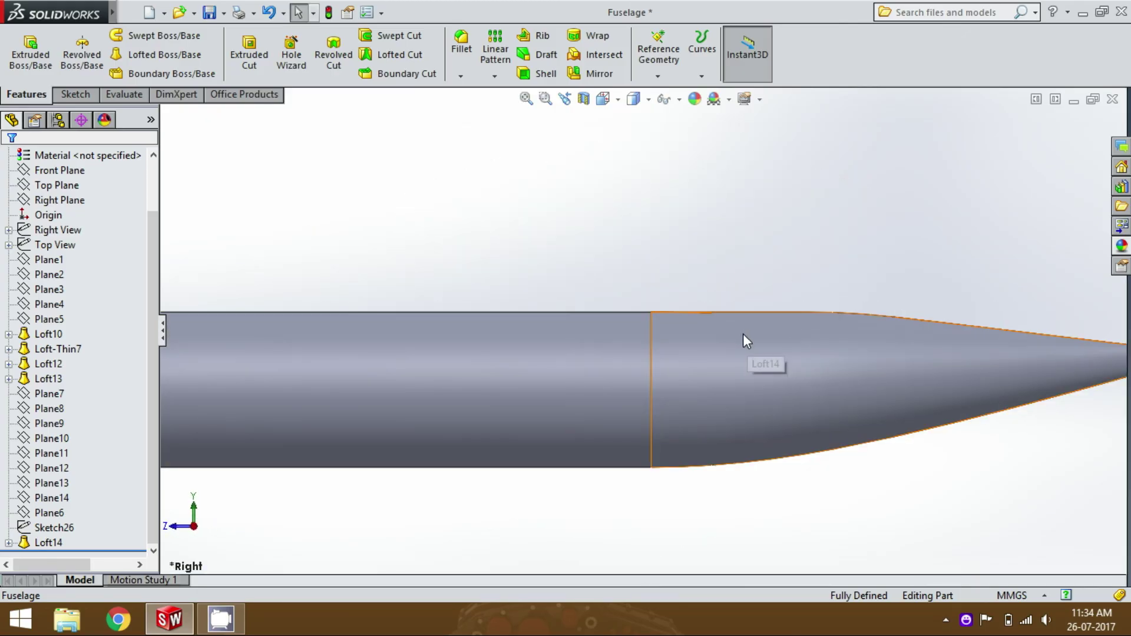
scroll(744, 333, up, 5)
middle_drag(675, 340, 704, 383)
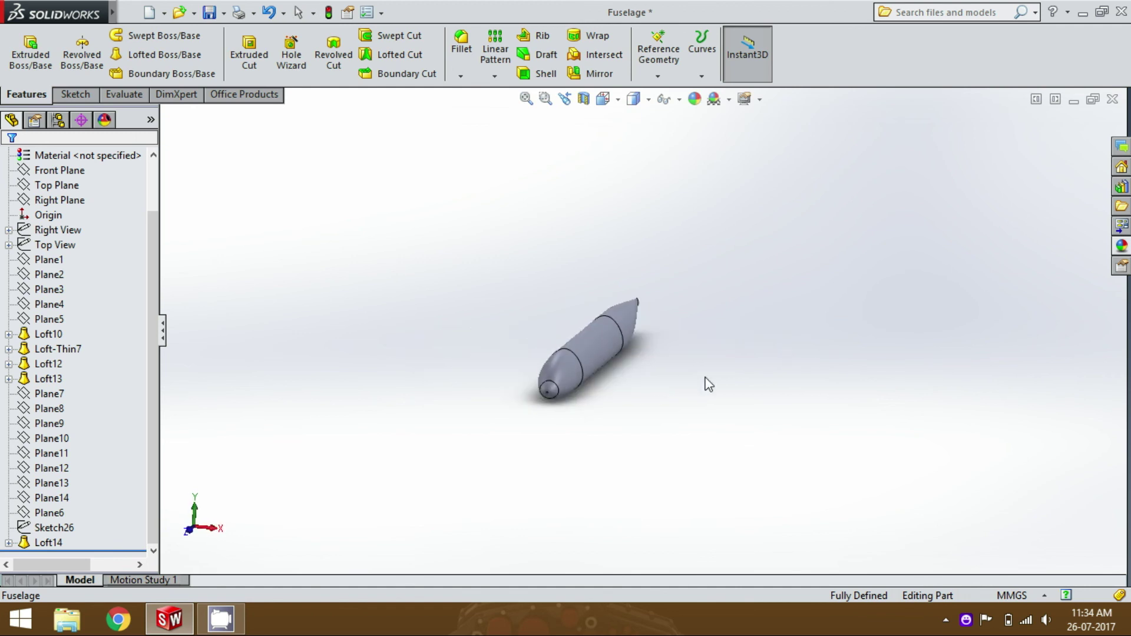
scroll(598, 378, down, 4)
middle_drag(603, 314, 577, 311)
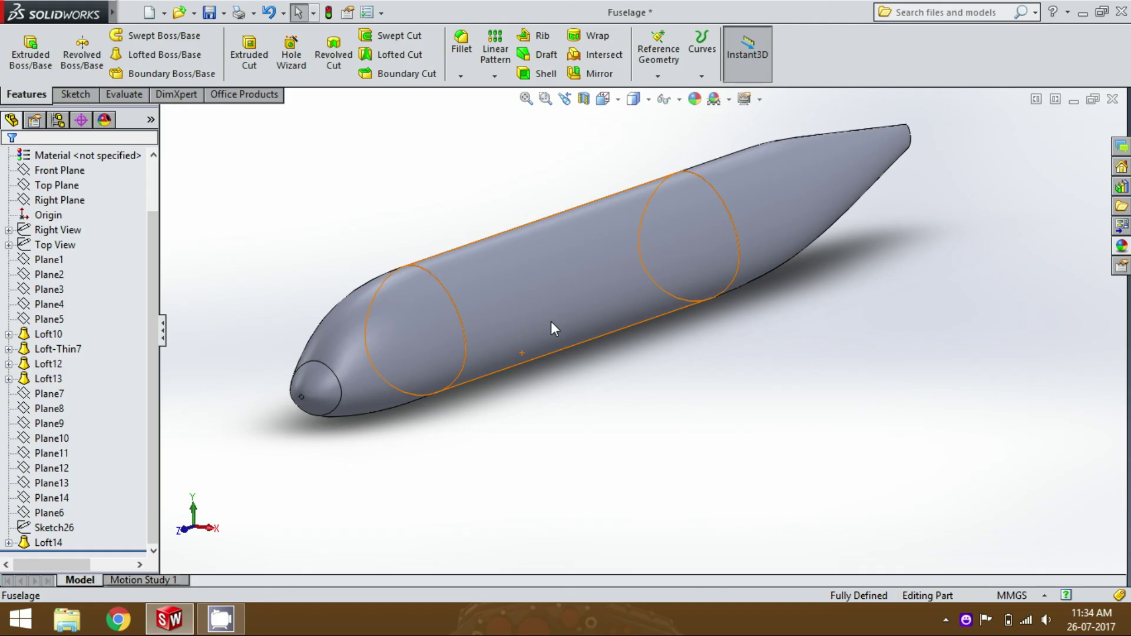
scroll(575, 294, up, 3)
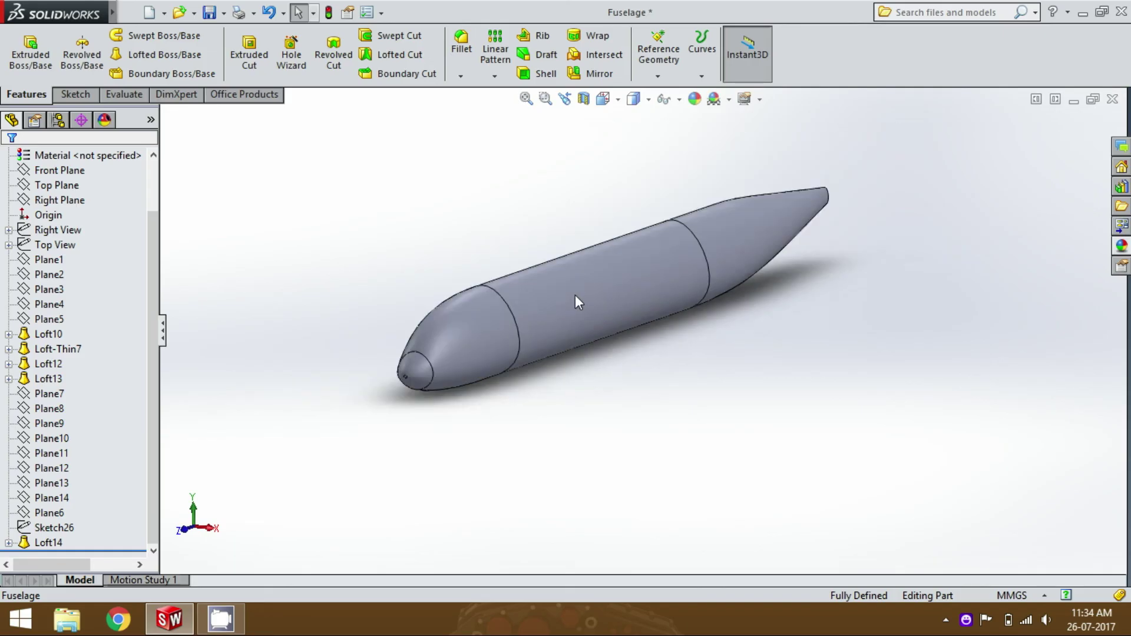
scroll(712, 251, down, 3)
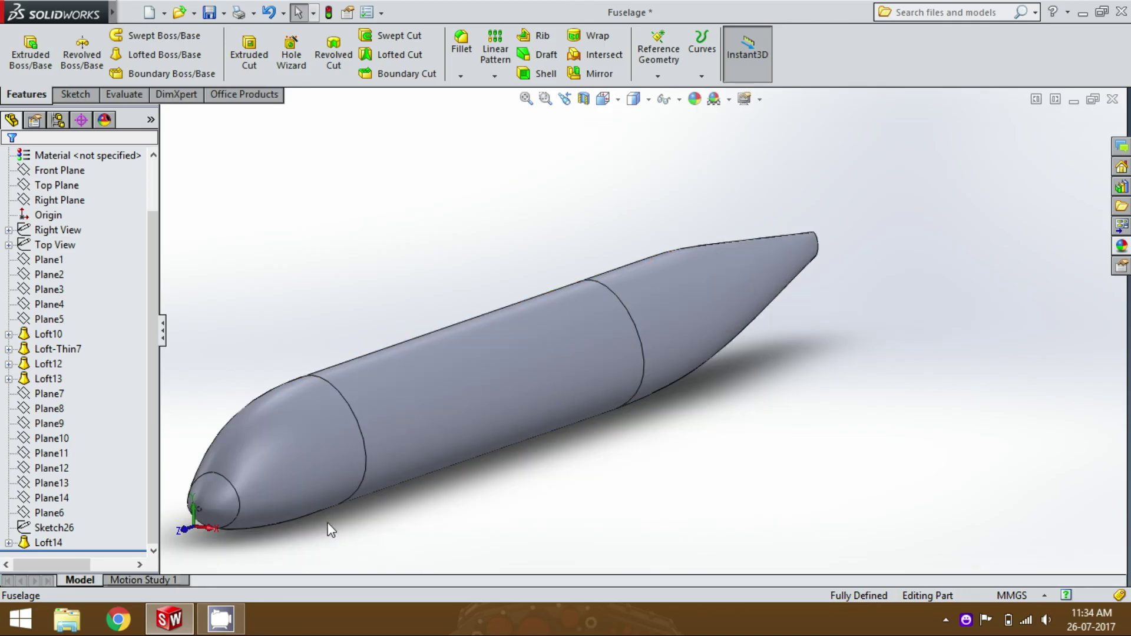